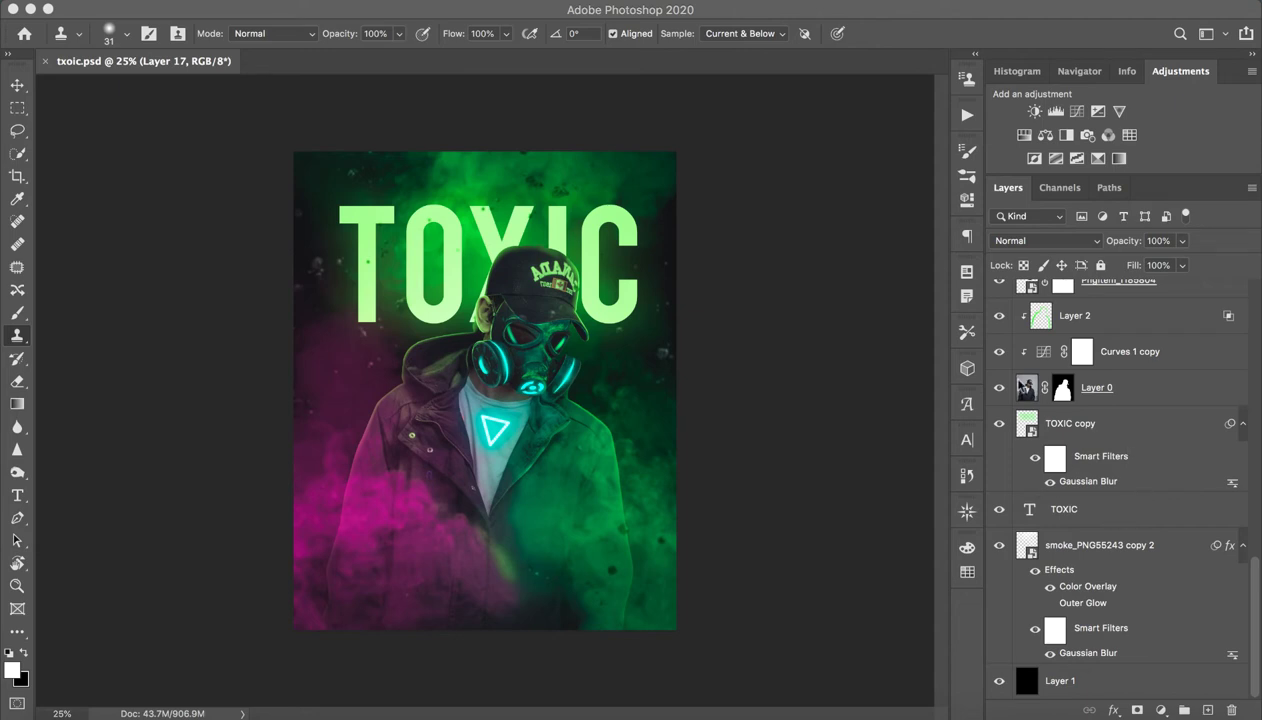
Isolate Layer 0, view the original photo with its layer mask disabled, and restore the mask and all other layers.
alt+click(997, 389)
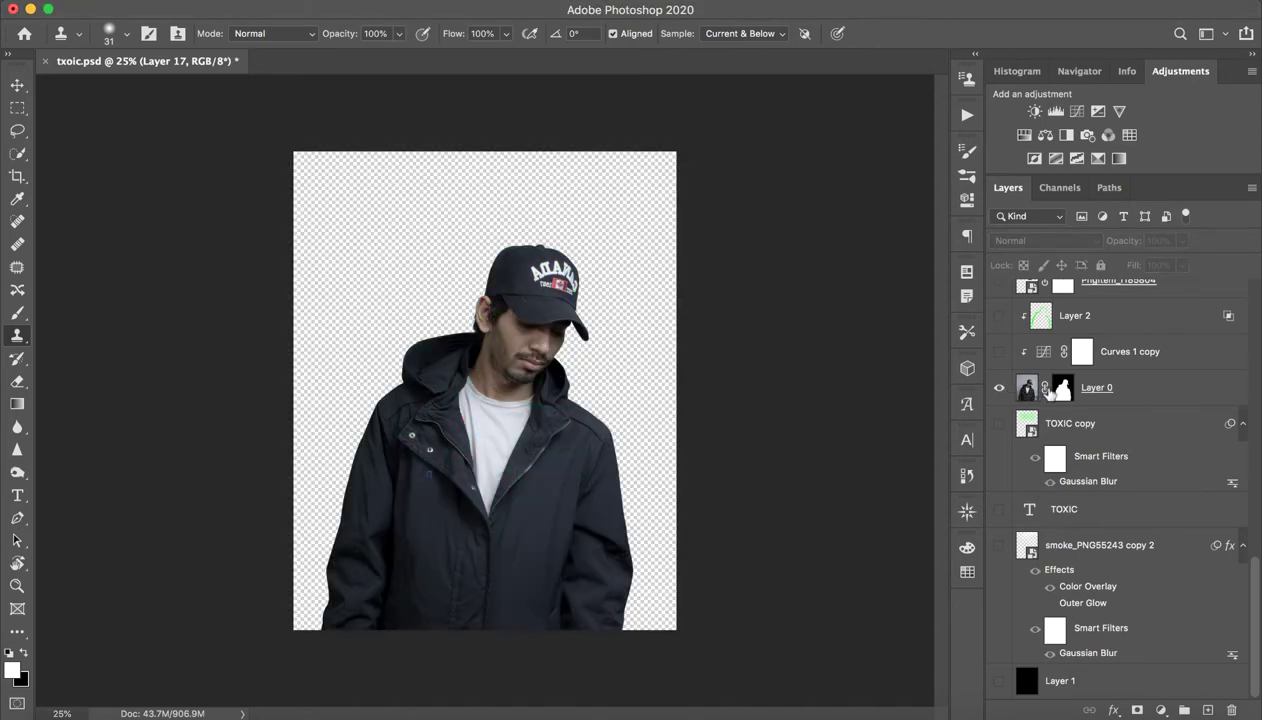
drag(1061, 388, 1054, 328)
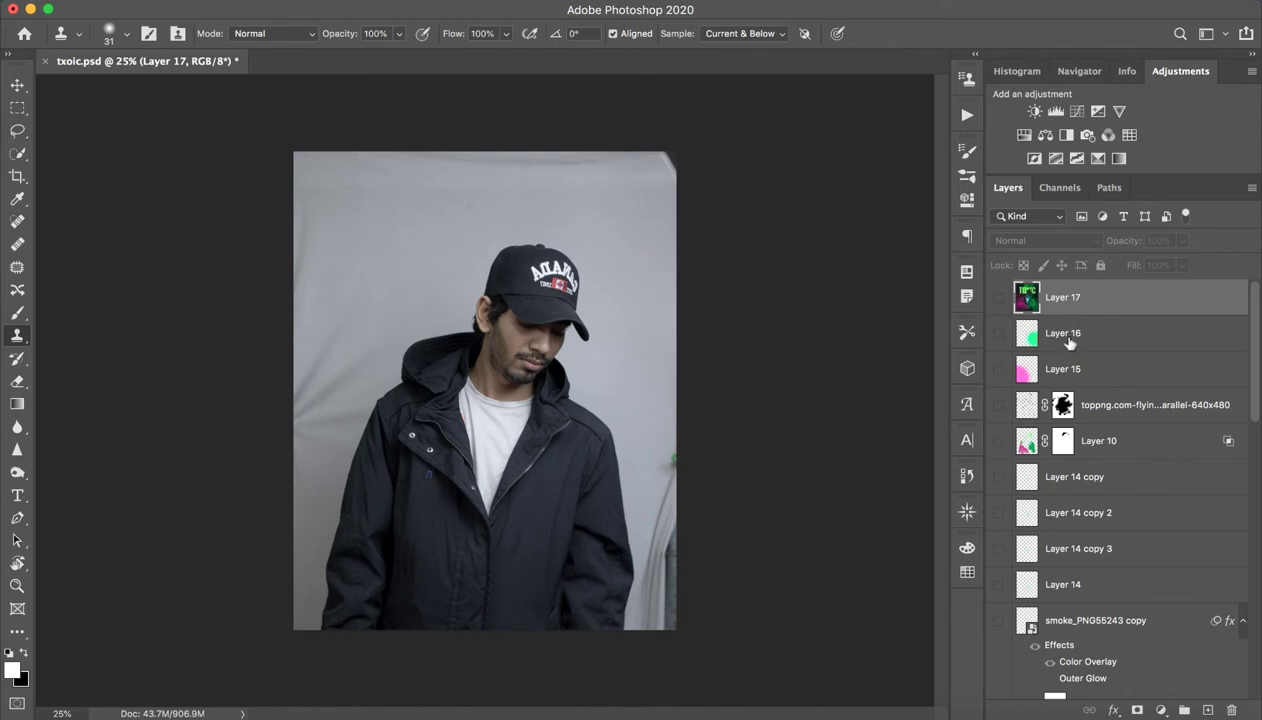
scroll(1099, 599, down, 10)
scroll(1080, 506, down, 1)
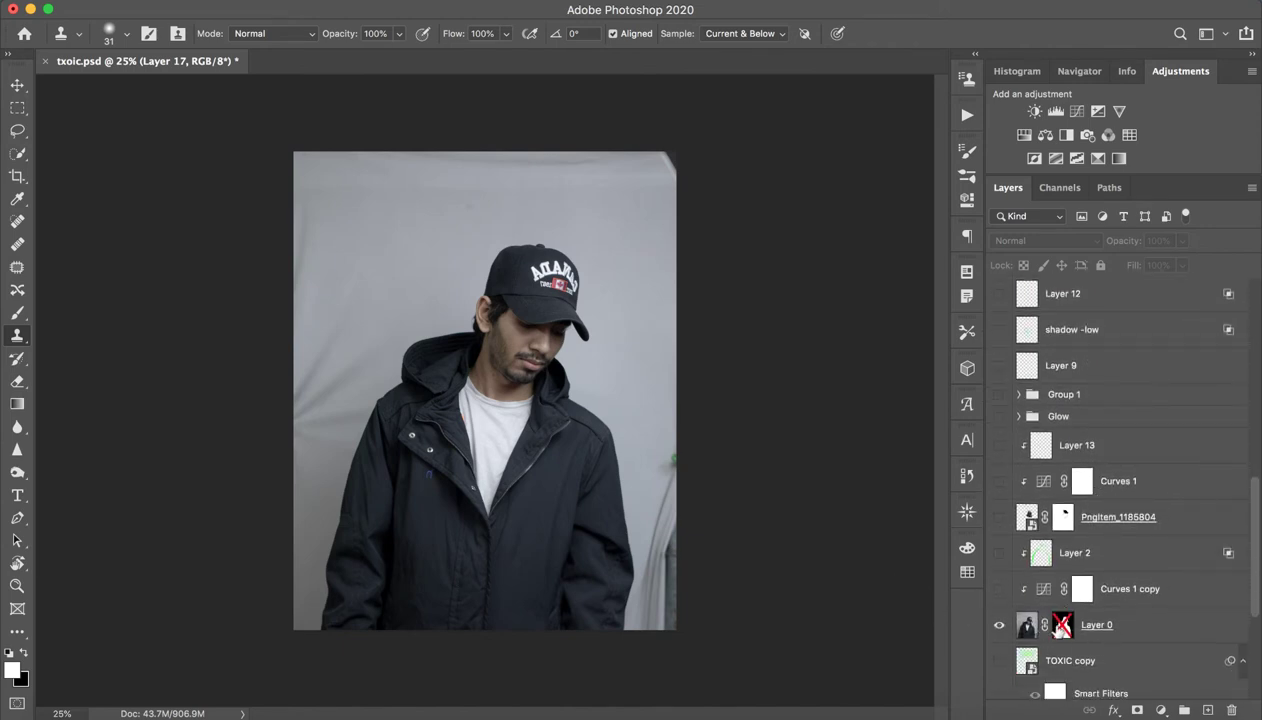
shift+click(1058, 625)
alt+click(999, 625)
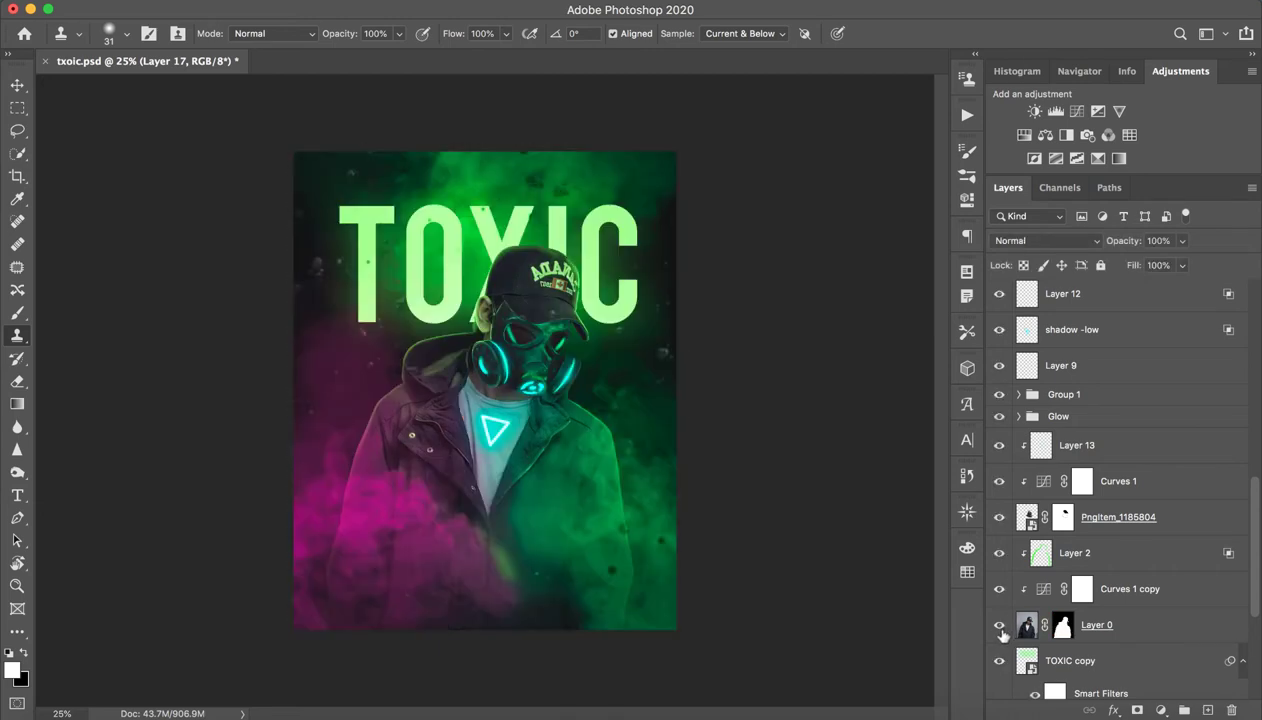
Hide every layer except the black Layer 1 background and turn the TOXIC text layer back on.
scroll(1140, 505, down, 12)
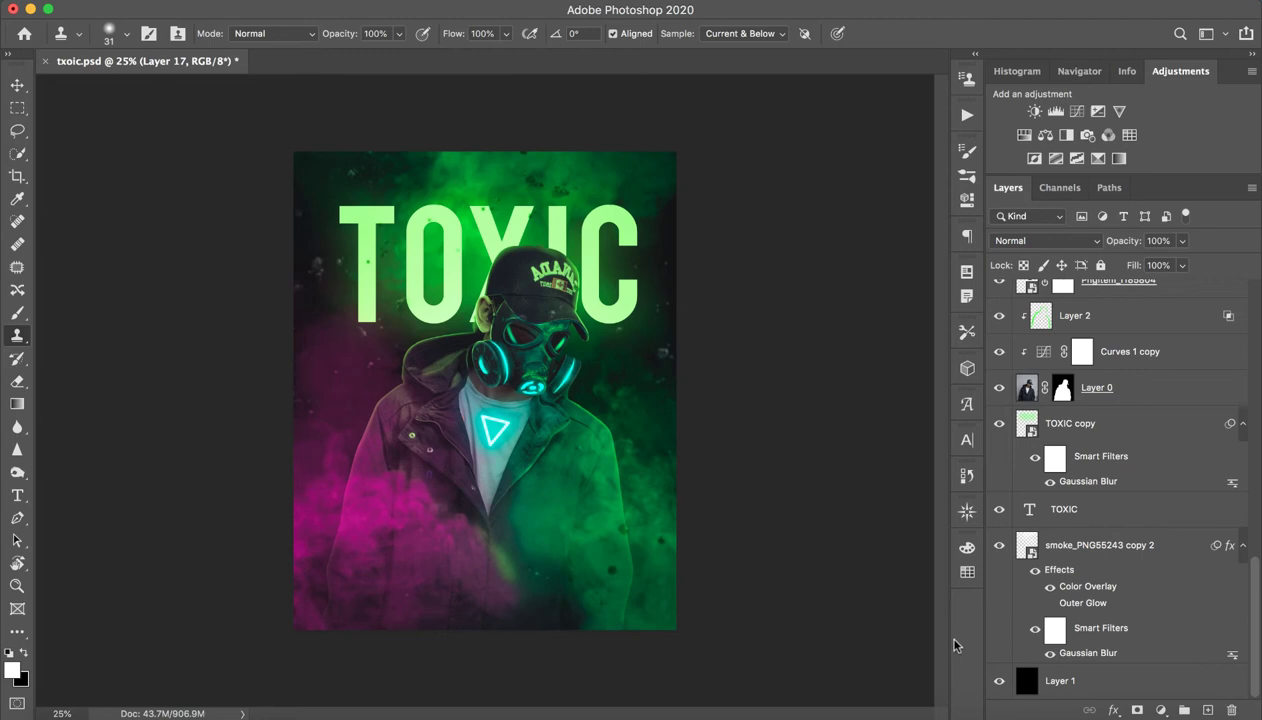
alt+click(999, 681)
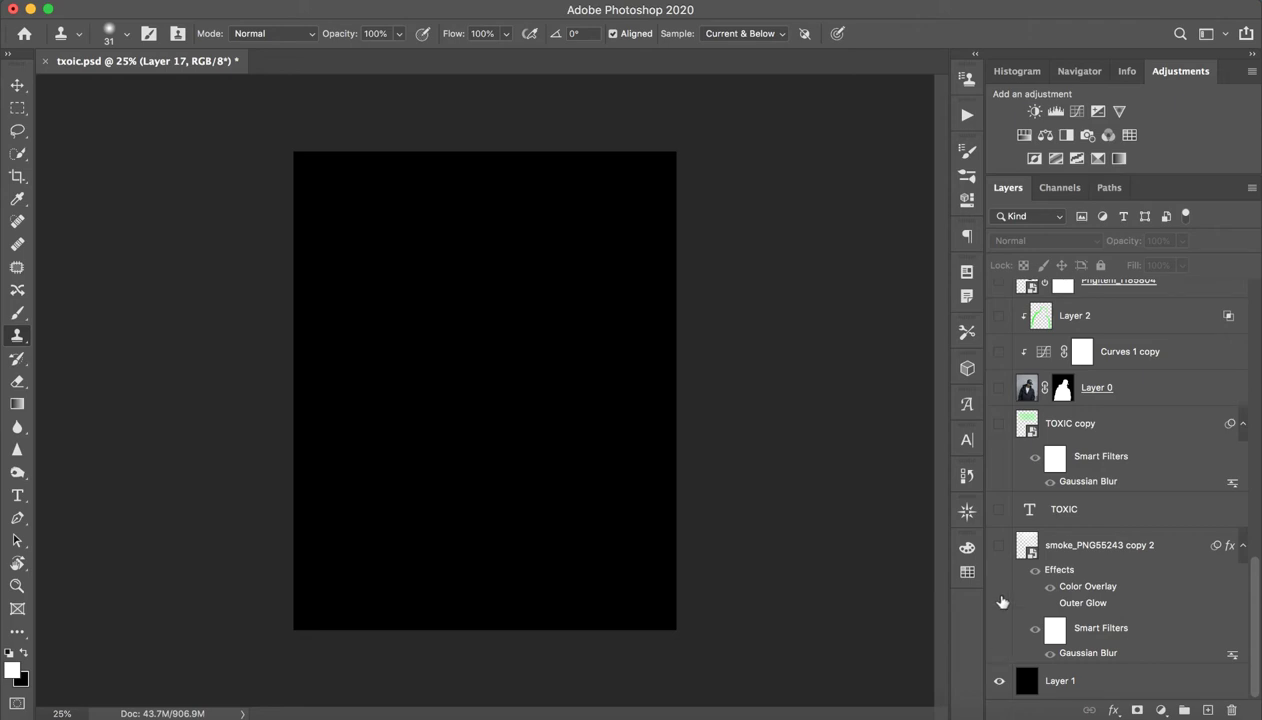
click(999, 509)
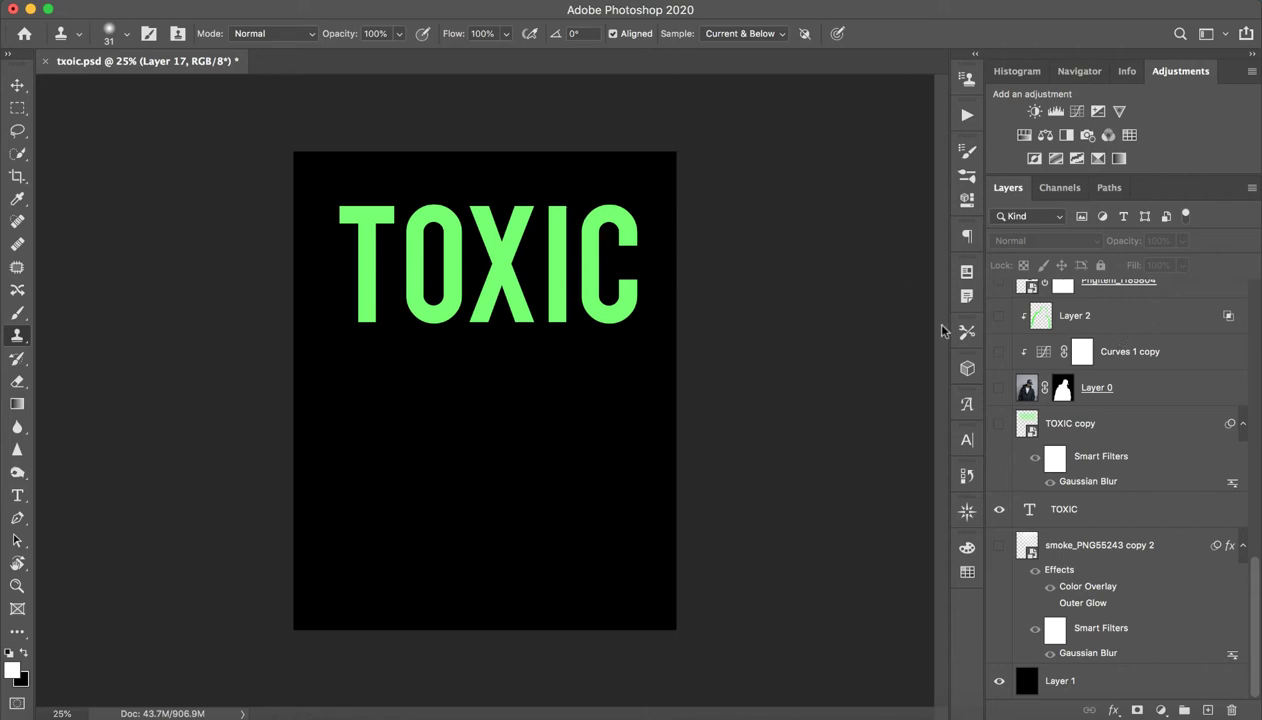
Compare the canvas with and without the TOXIC text layer and inspect its type settings without changing them.
click(1100, 515)
click(999, 510)
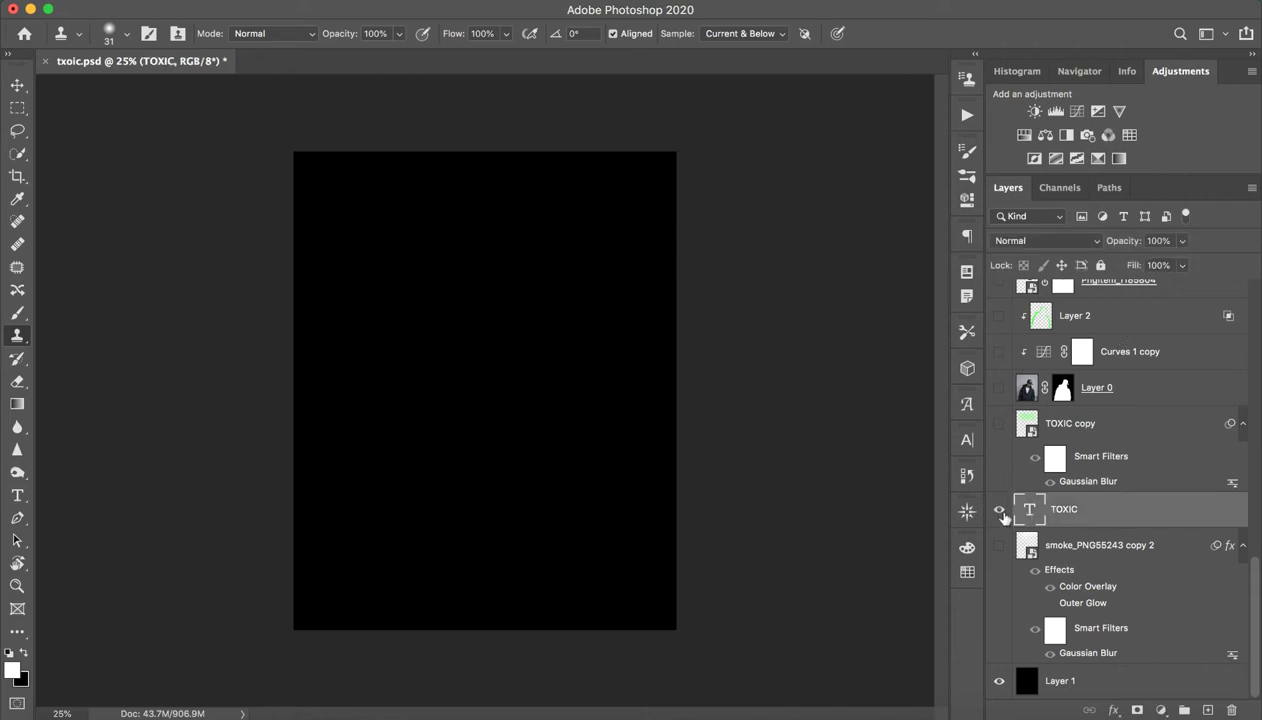
click(999, 510)
click(999, 510)
click(999, 510)
double_click(1020, 508)
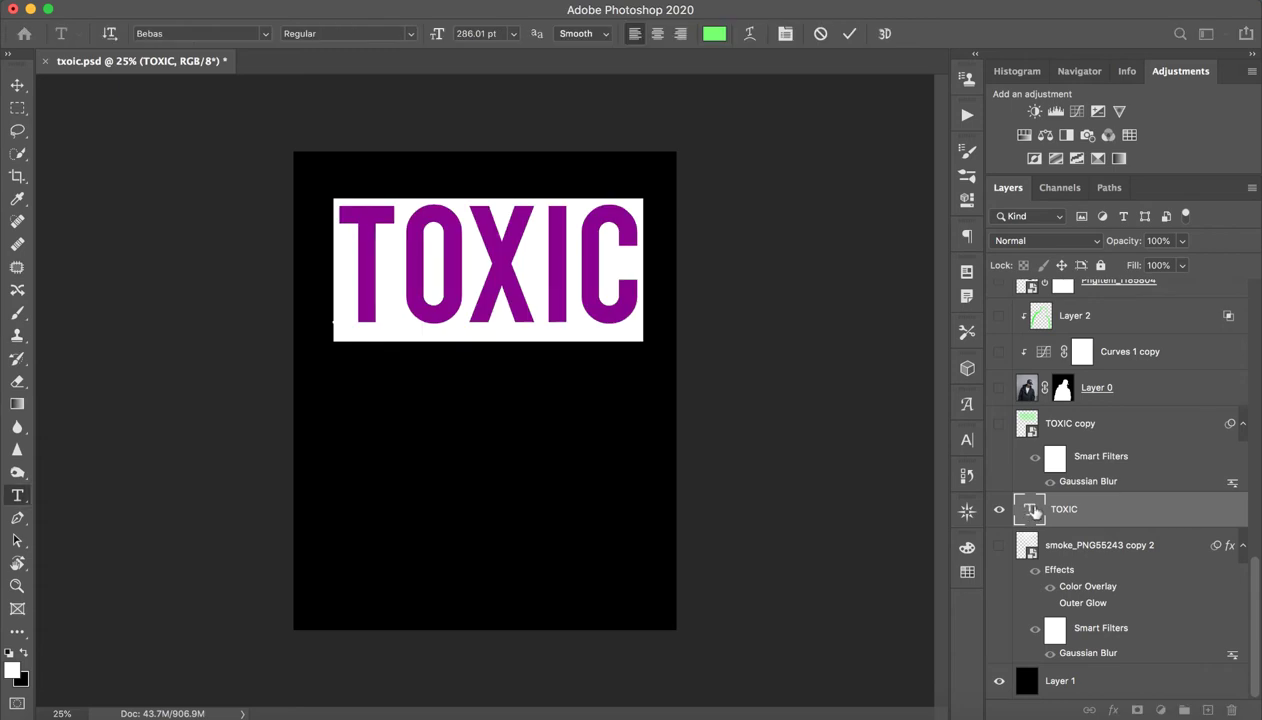
click(818, 33)
key(s)
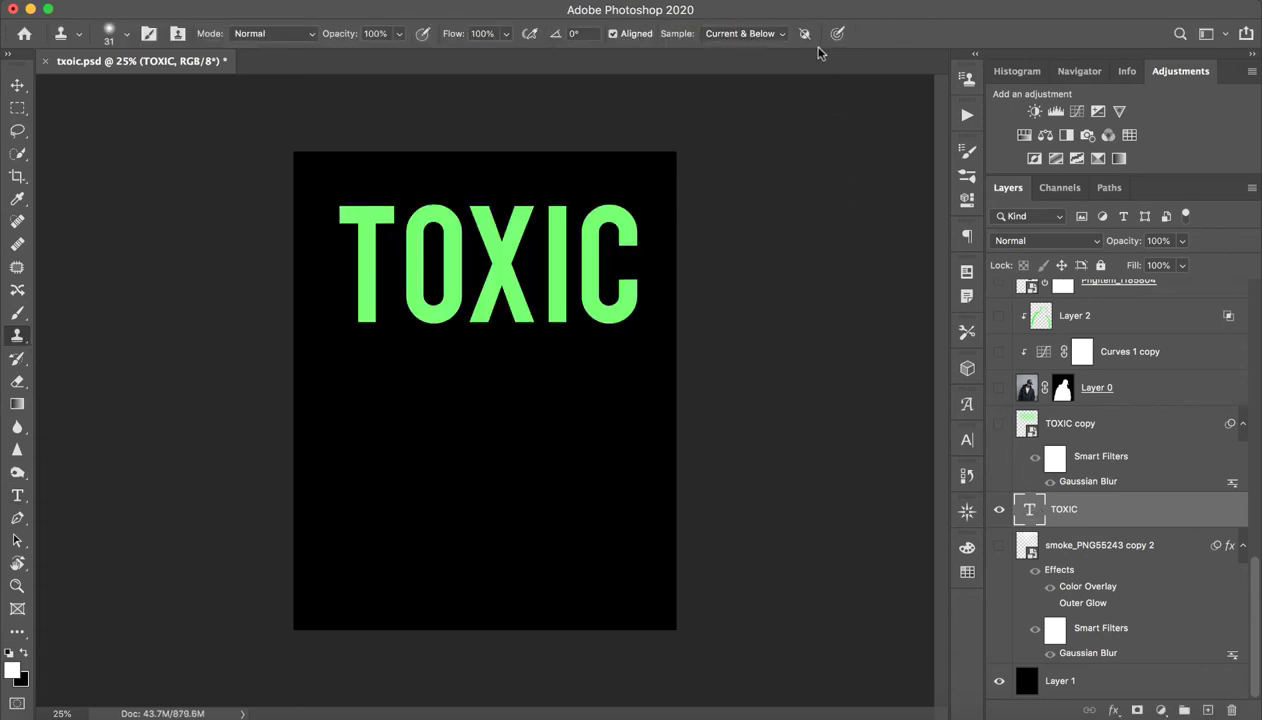
Preview the glow that the TOXIC copy layer adds around the text, leaving that layer hidden.
click(1062, 426)
click(993, 428)
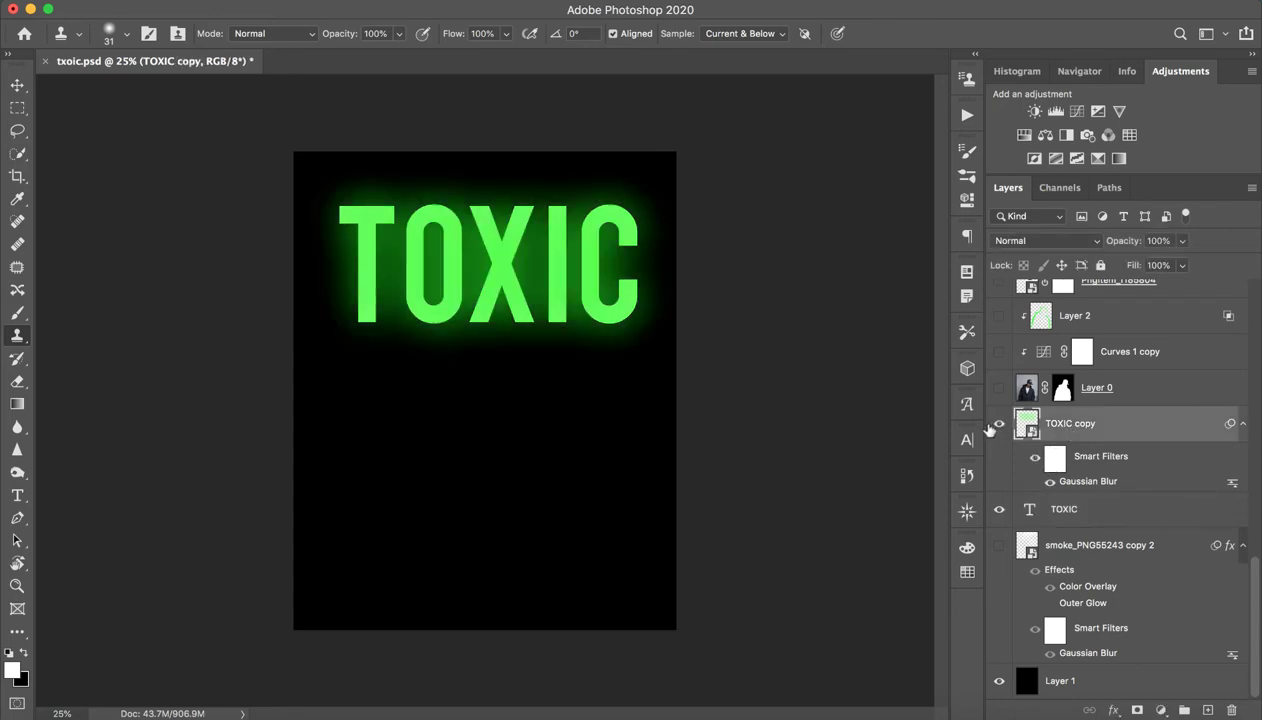
click(998, 428)
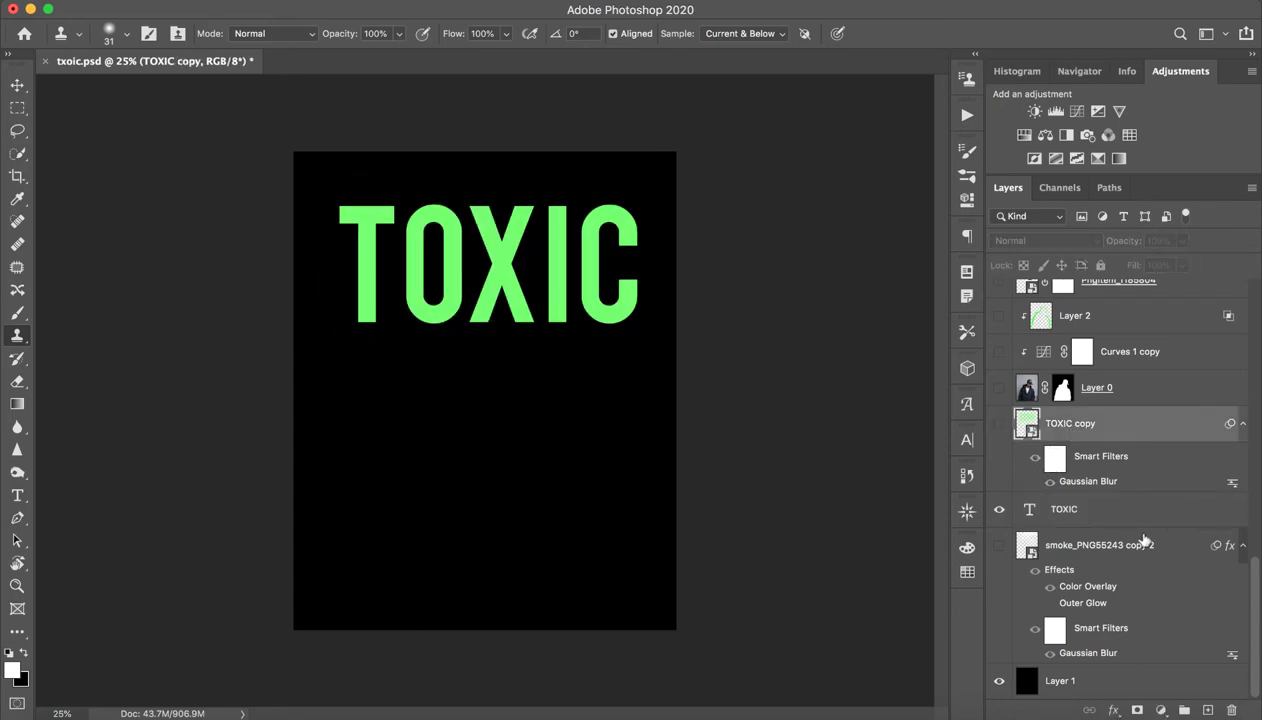
Duplicate the TOXIC text layer and rasterize the duplicate.
click(1092, 507)
key(super+j)
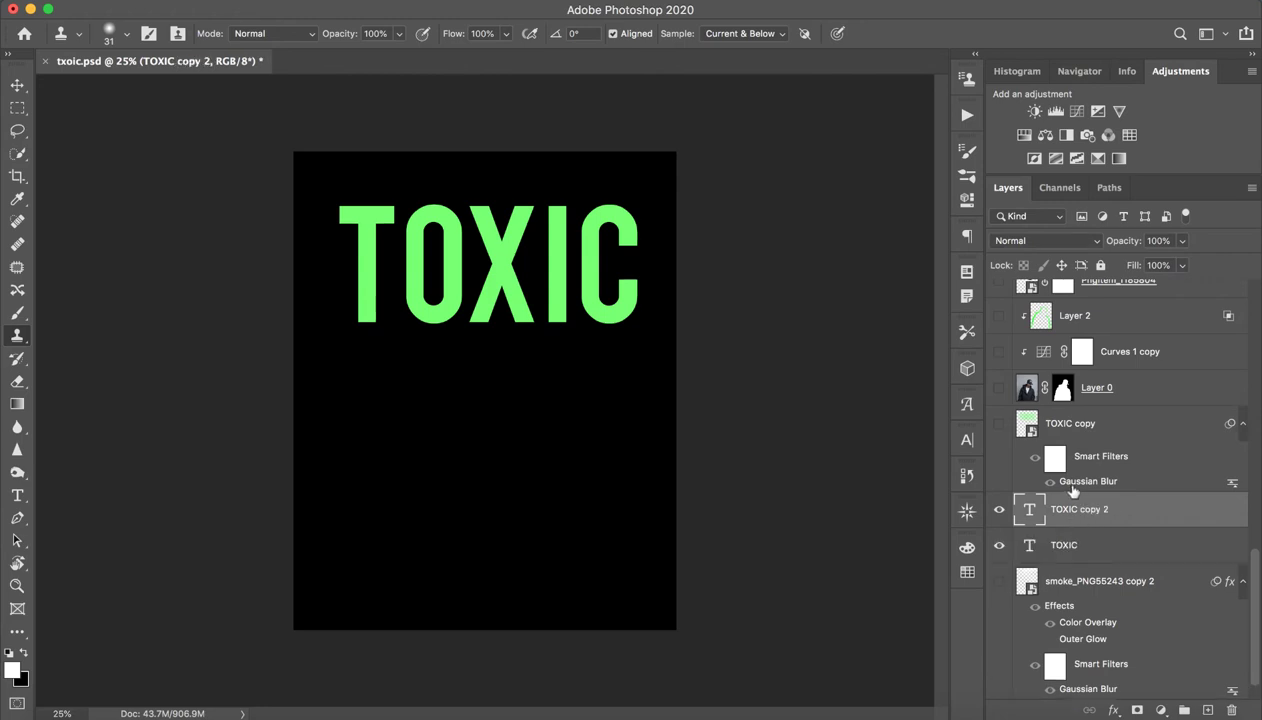
right_click(1137, 512)
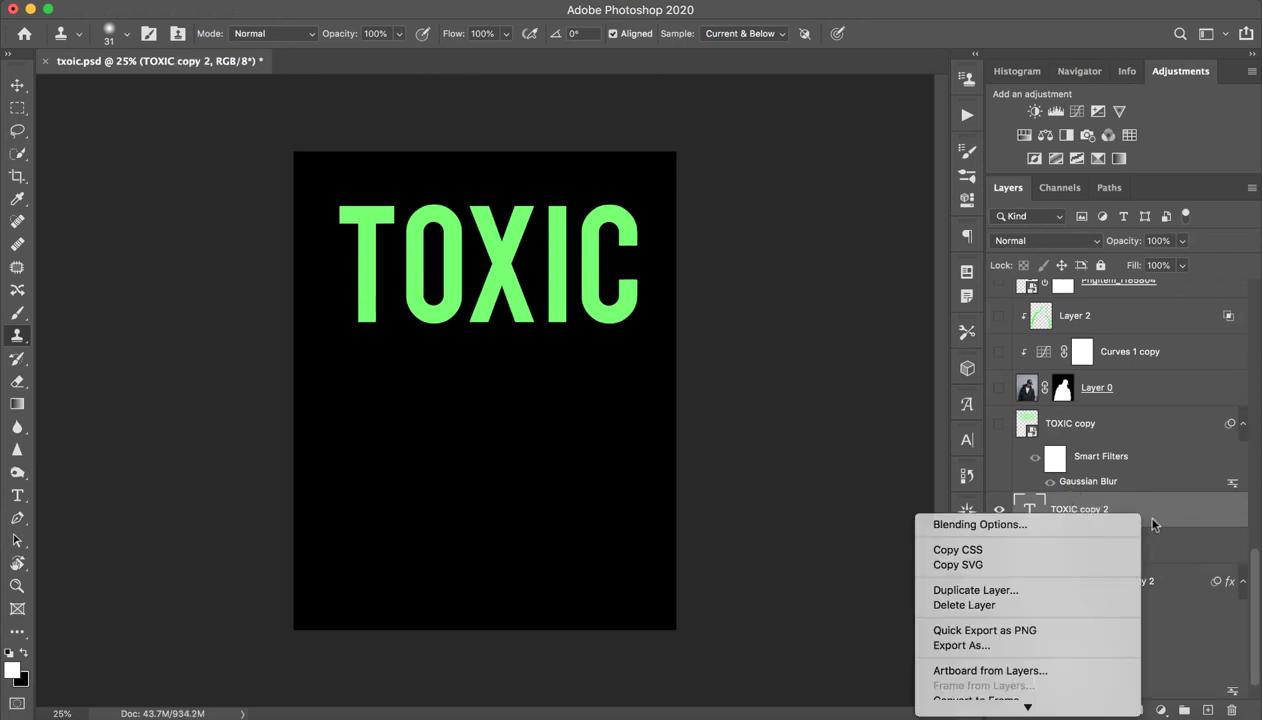
mouse_move(1020, 693)
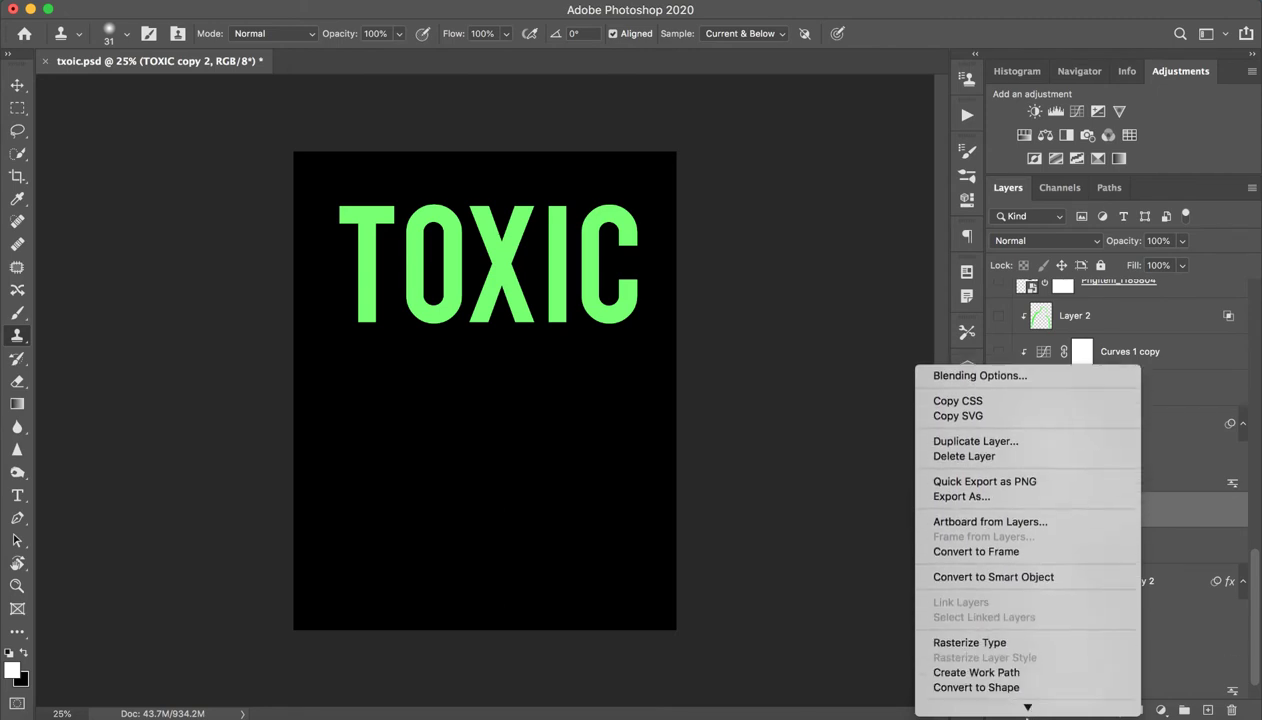
click(978, 510)
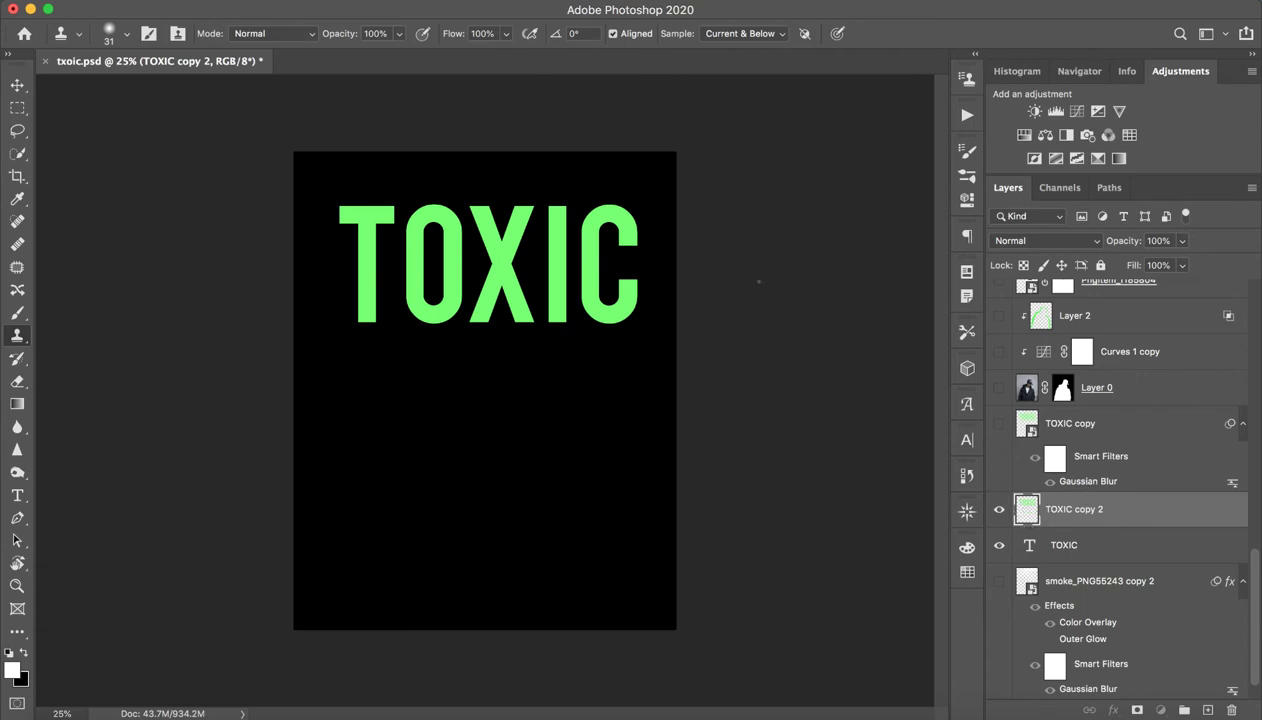
Apply a Gaussian Blur with a 25-pixel radius to TOXIC copy 2 and compare the text with and without it.
click(416, 6)
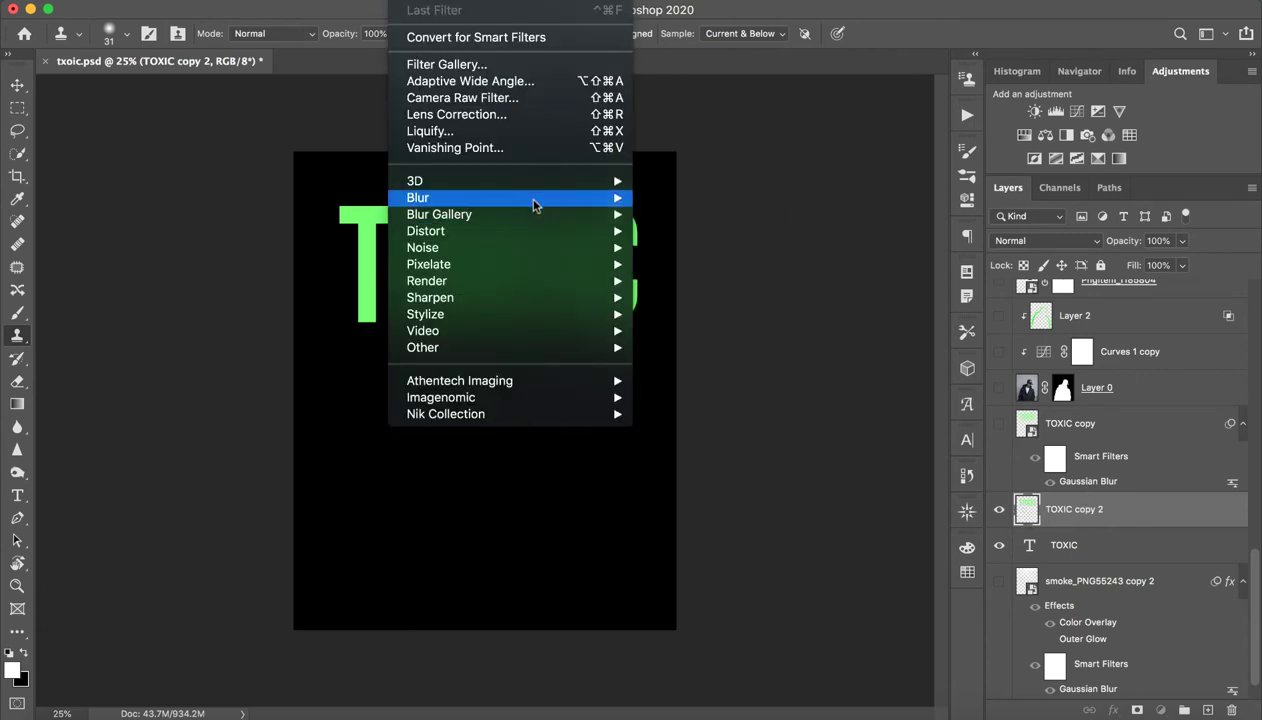
mouse_move(530, 198)
click(687, 264)
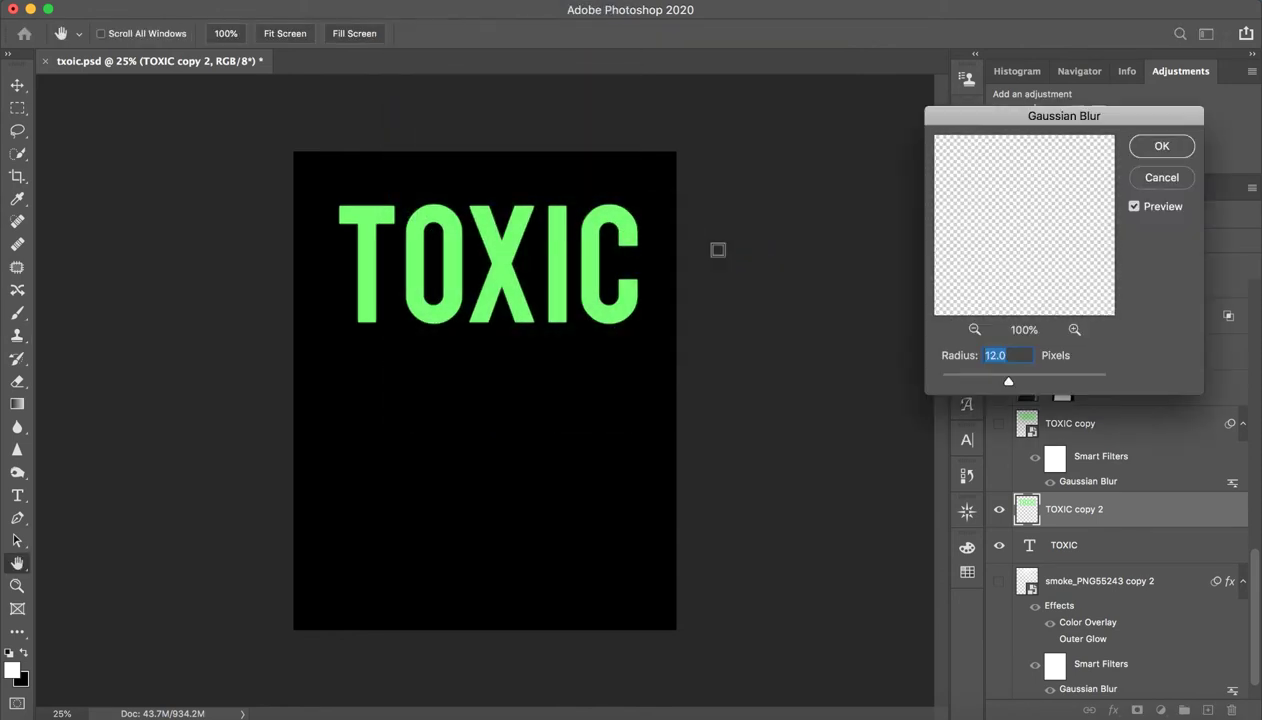
text(20)
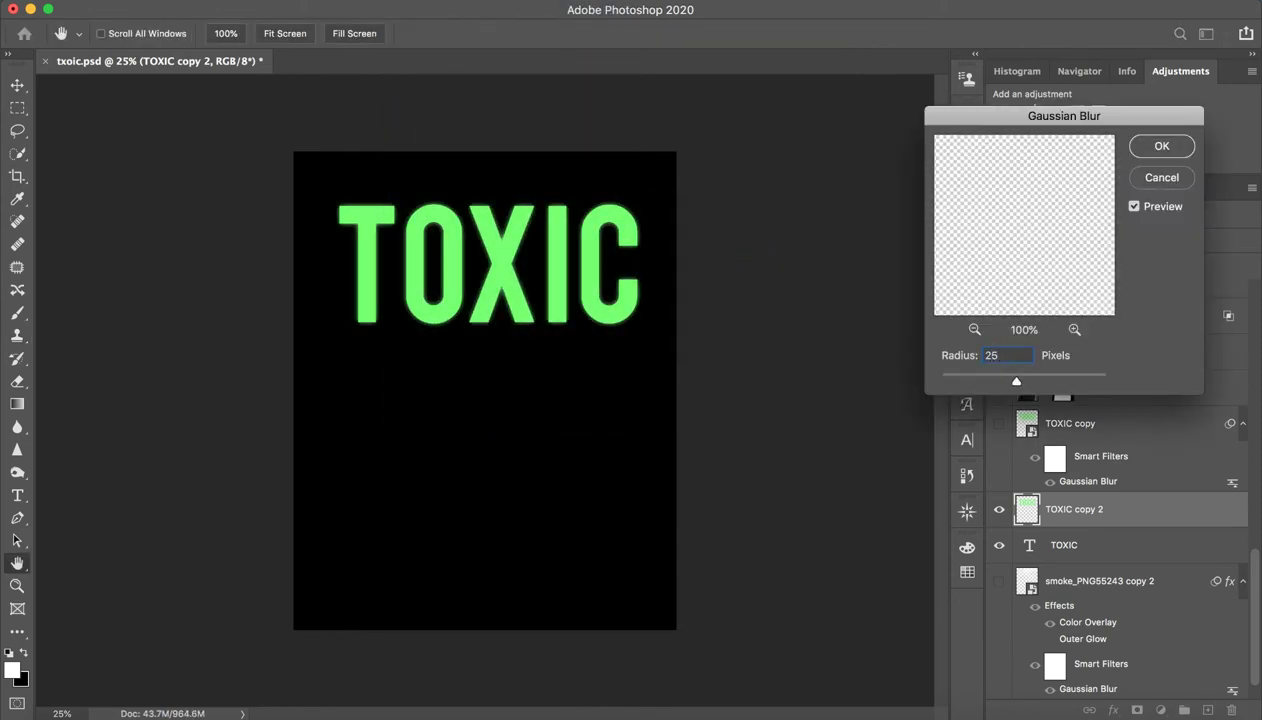
key(Return)
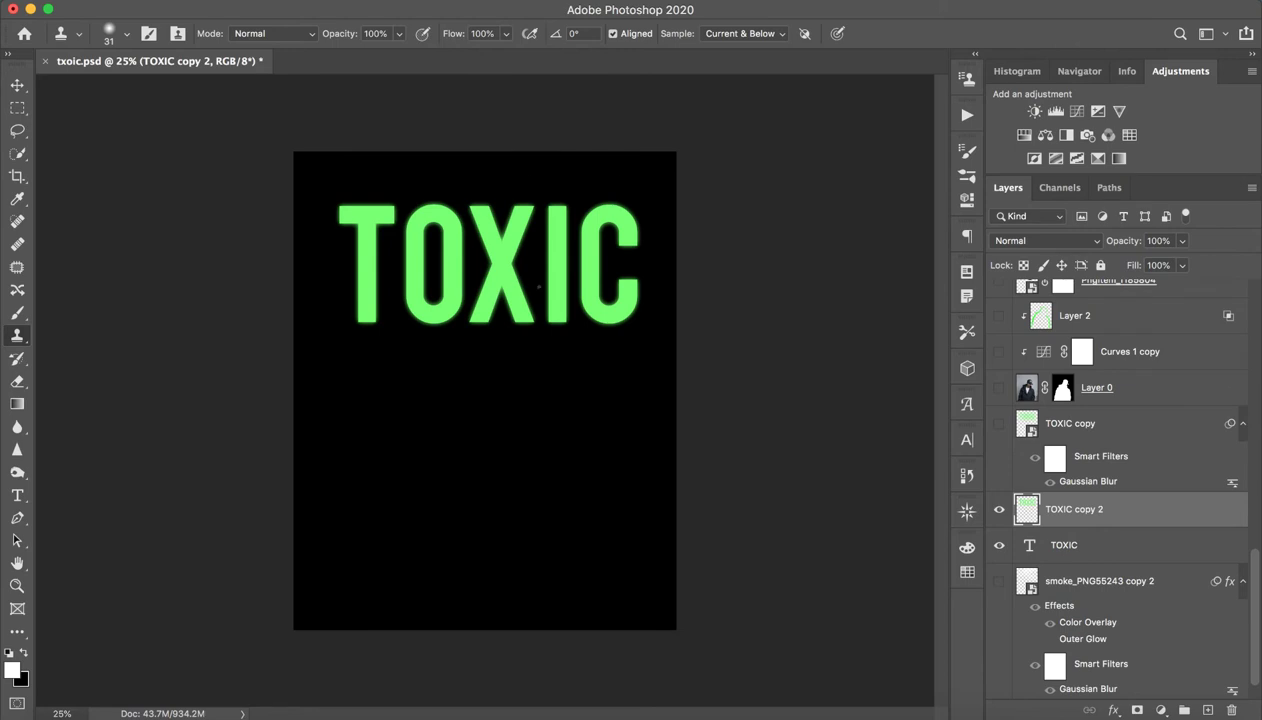
click(999, 512)
click(1000, 516)
click(1000, 516)
click(1000, 516)
Duplicate TOXIC copy 2 and apply a Gaussian Blur with a 50-pixel radius to the new copy.
key(super+j)
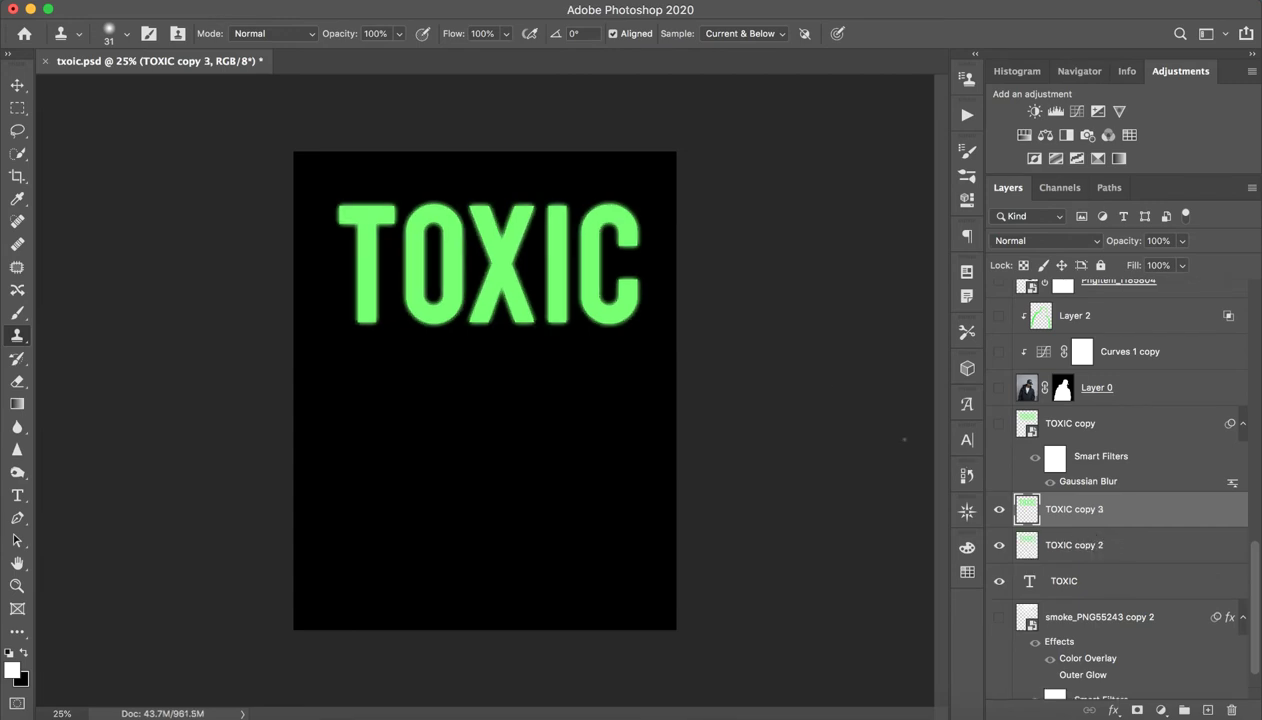
click(415, 0)
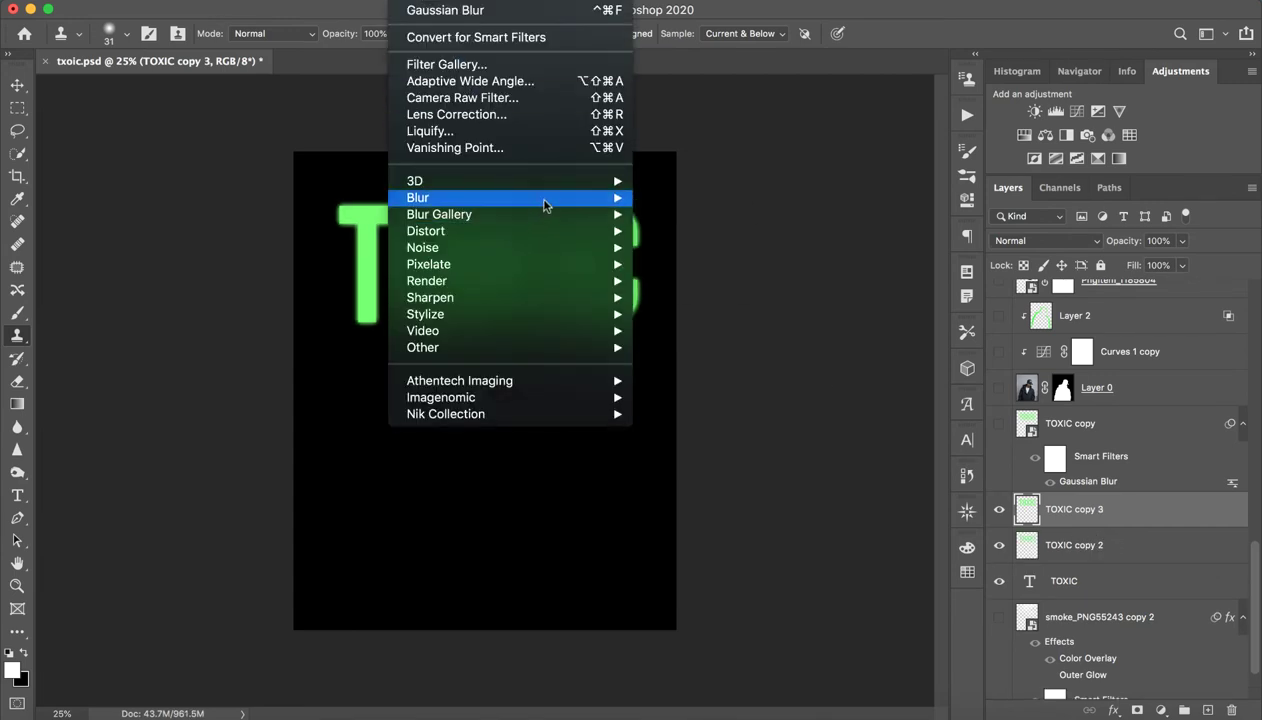
mouse_move(540, 200)
click(722, 266)
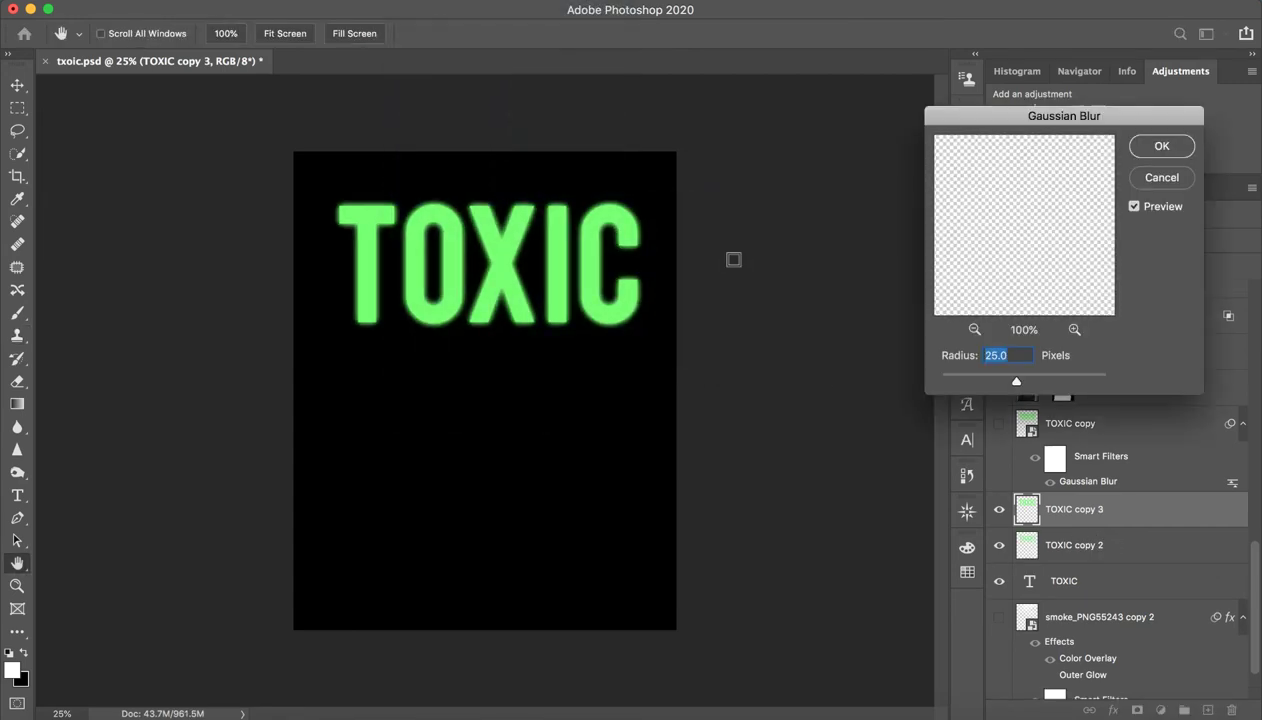
text(60)
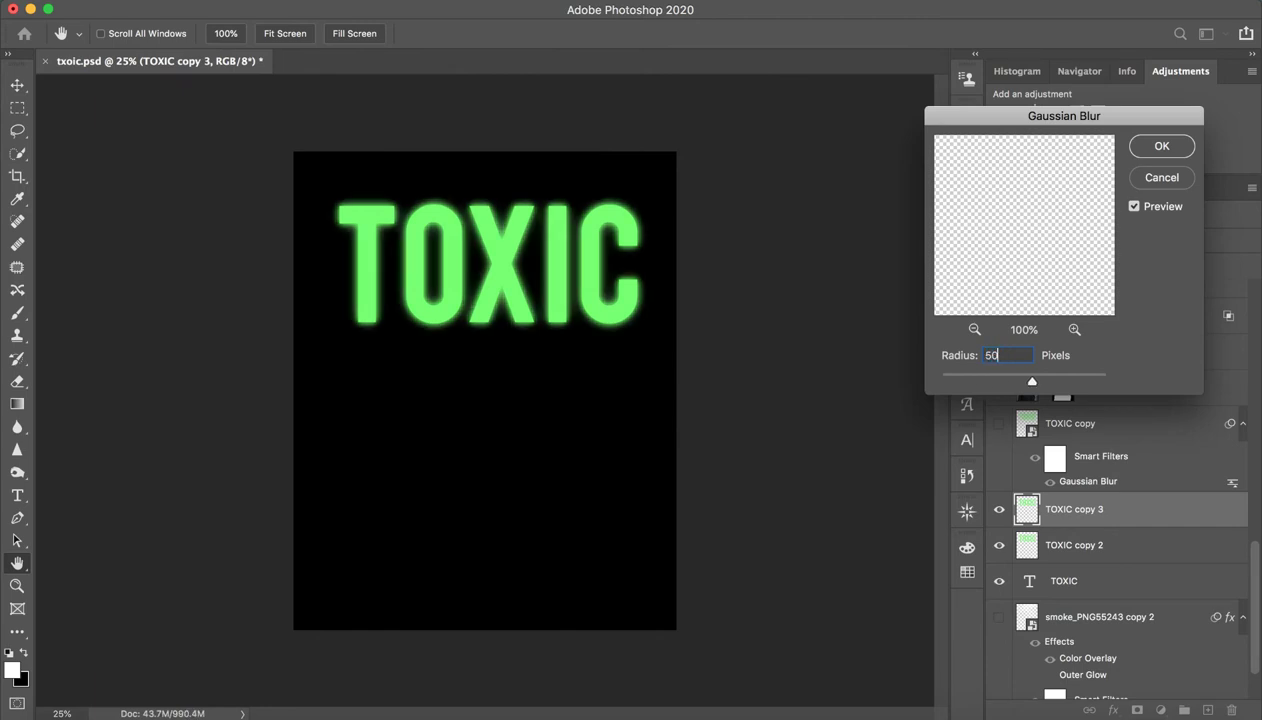
key(Return)
key(s)
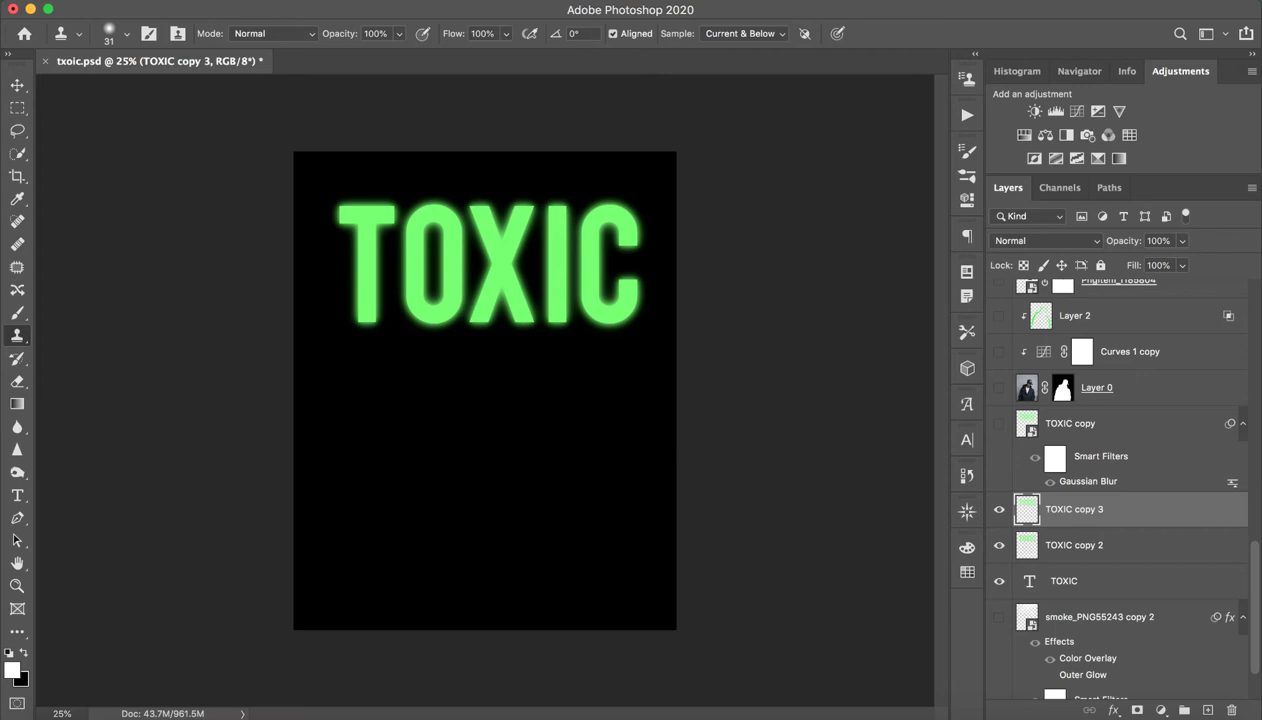
Apply another, much wider Gaussian Blur to TOXIC copy 3 and compare the text with and without that layer's glow.
click(400, 8)
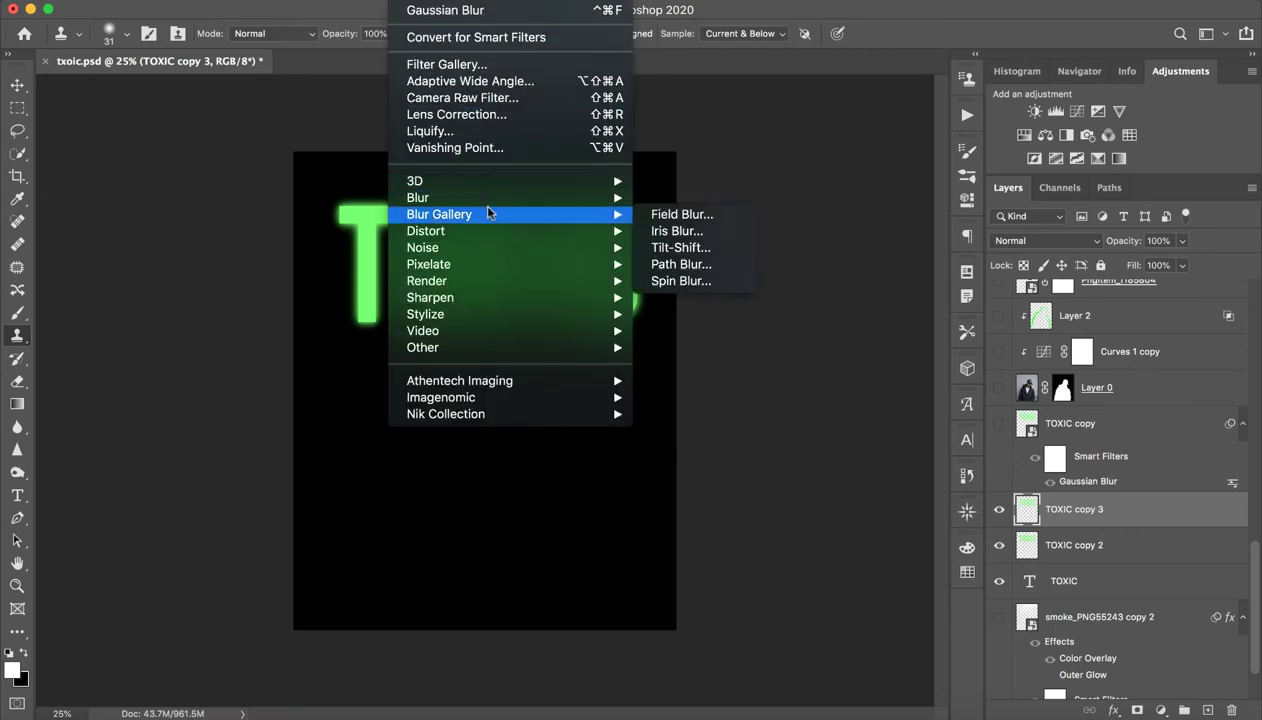
mouse_move(515, 198)
click(694, 264)
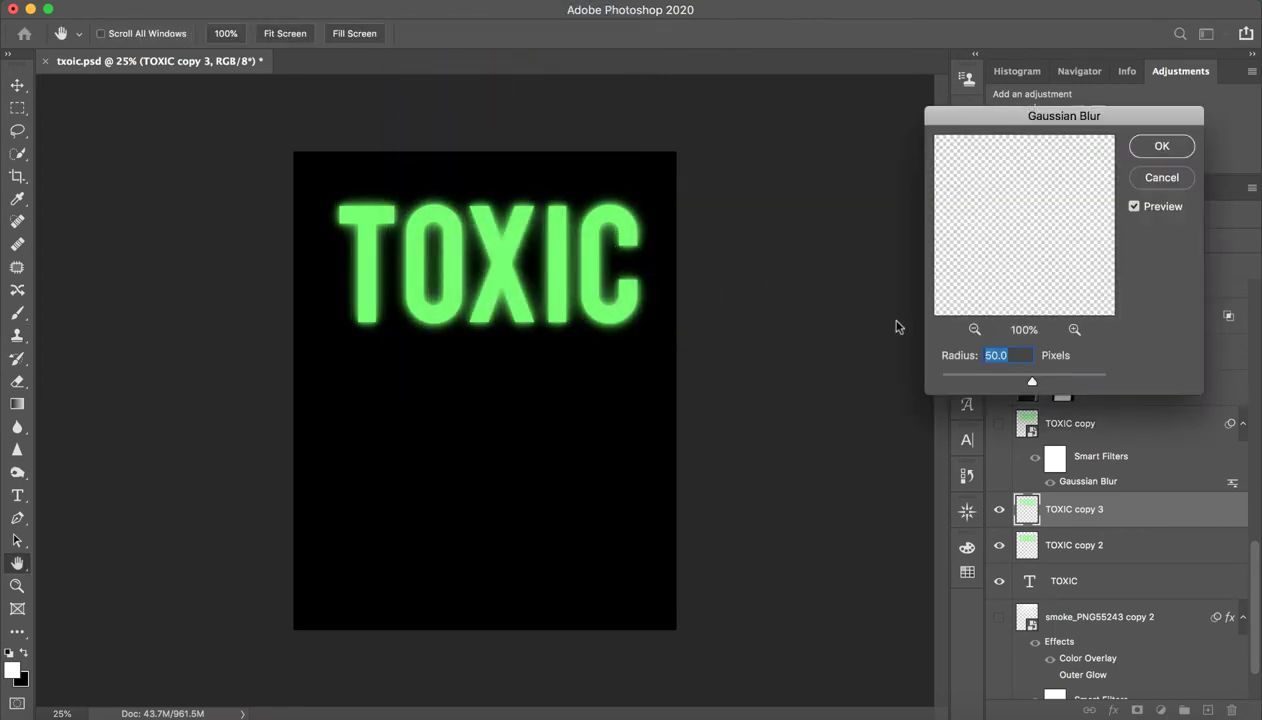
drag(1033, 386, 1070, 386)
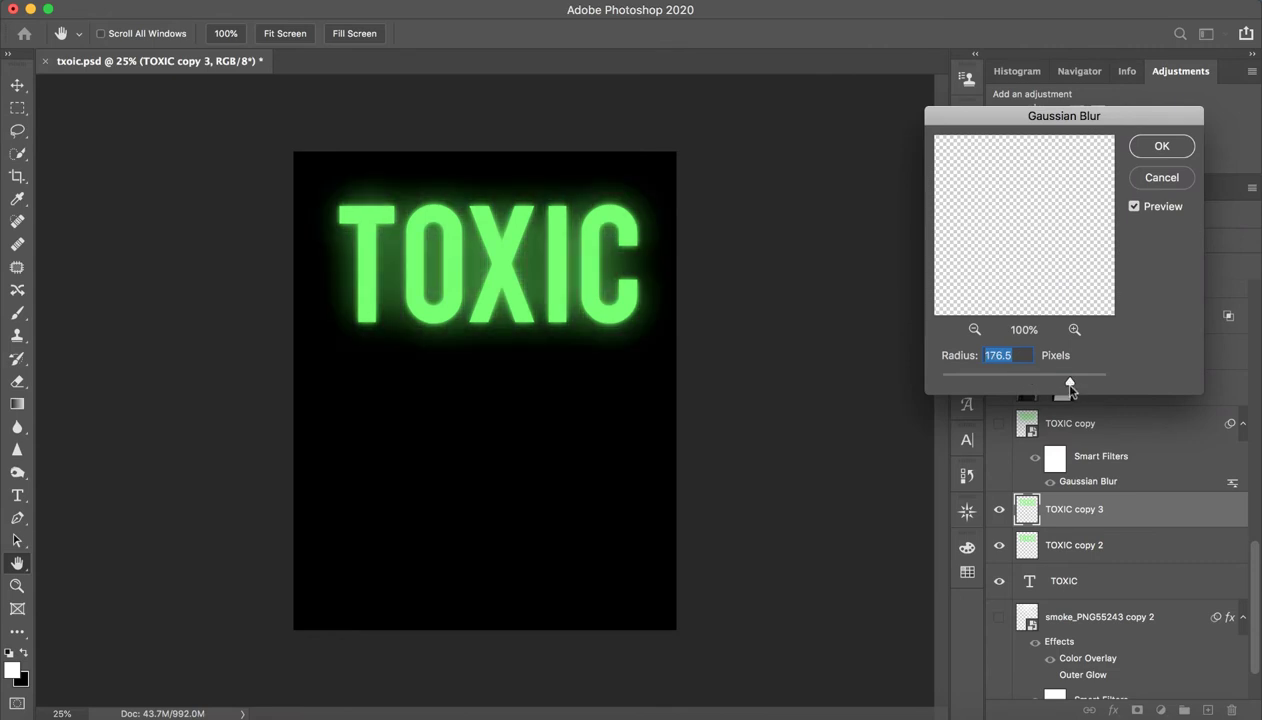
drag(1068, 384, 1073, 381)
text(2000)
key(Return)
key(s)
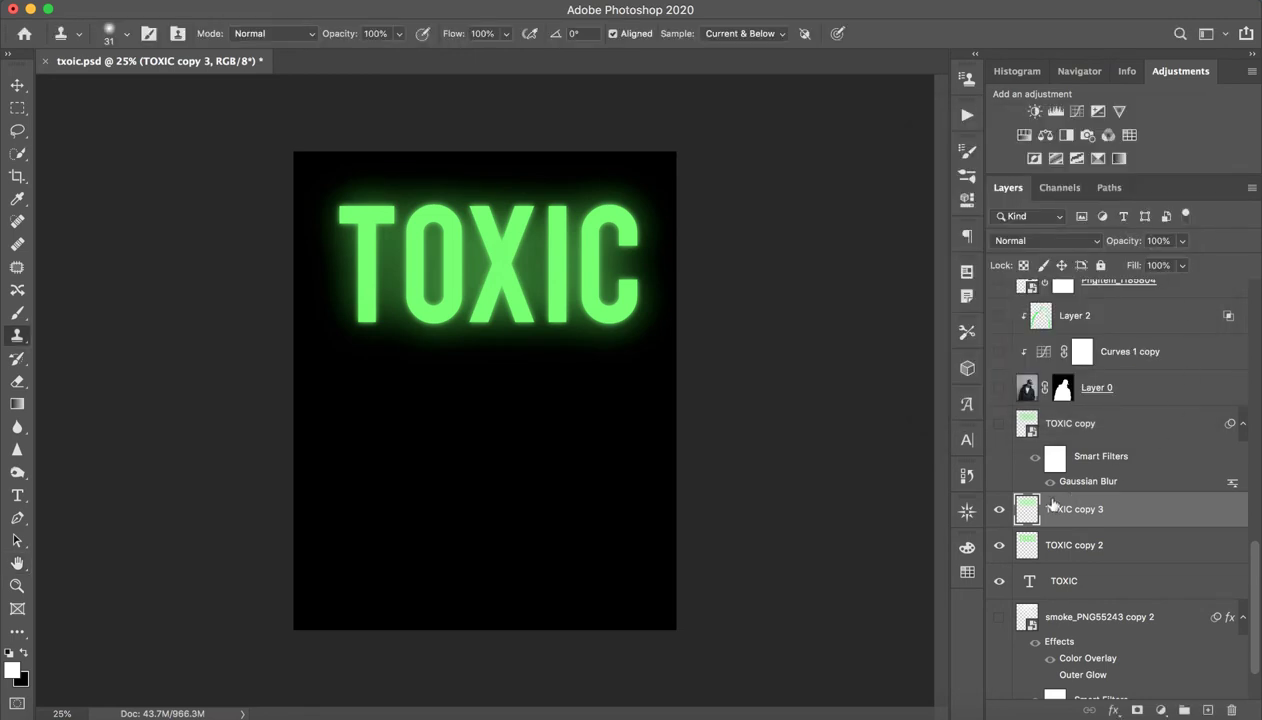
click(999, 510)
click(999, 511)
click(999, 511)
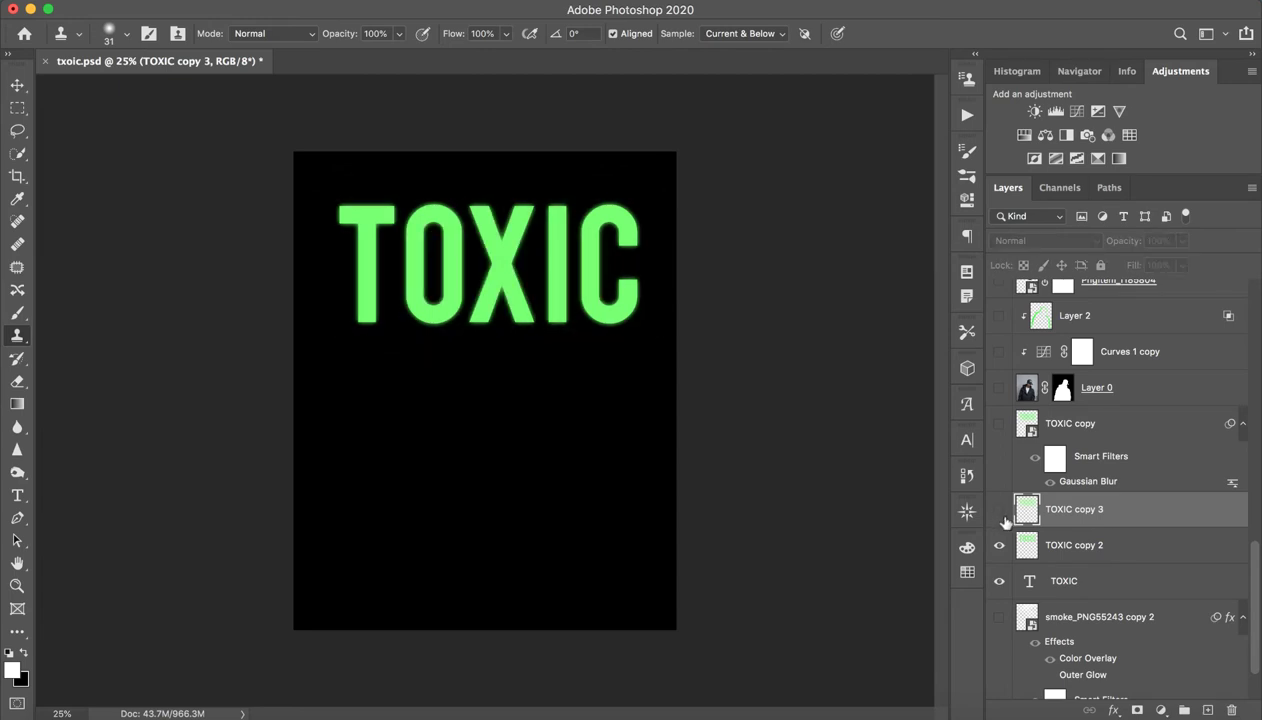
click(999, 511)
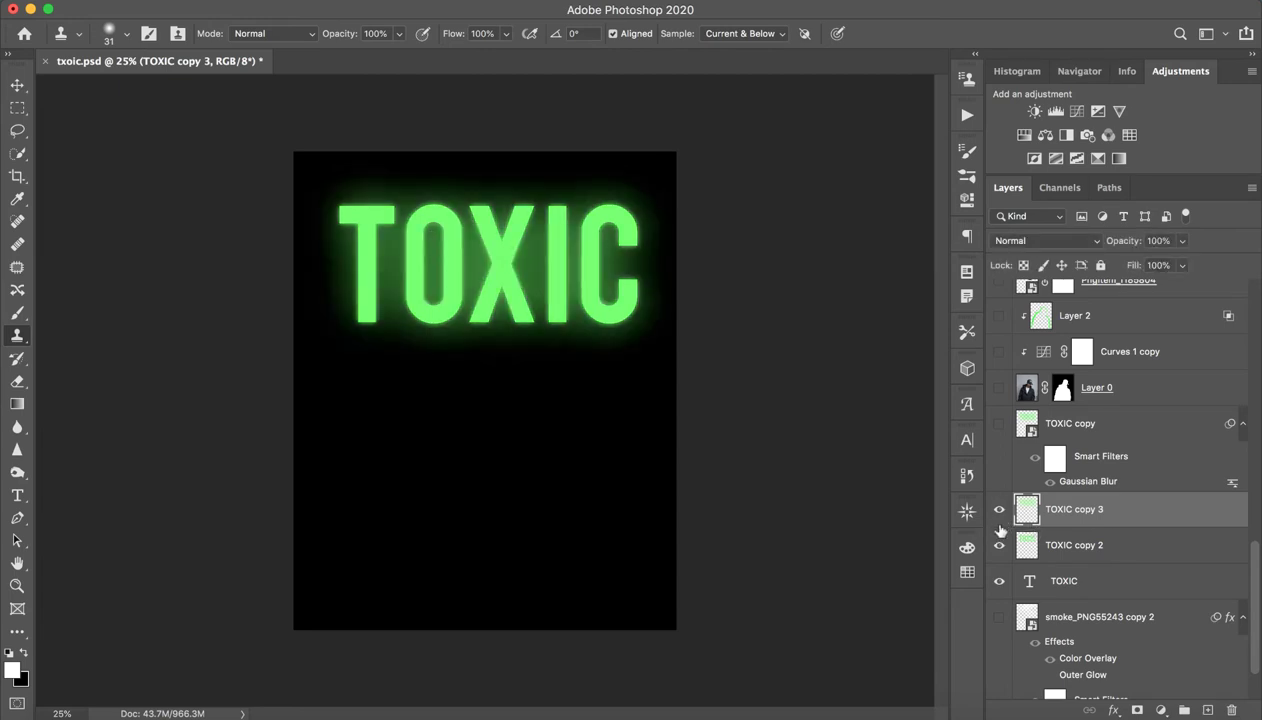
Delete the TOXIC copy 3 and TOXIC copy 2 layers and make the TOXIC copy glow layer visible.
key(Delete)
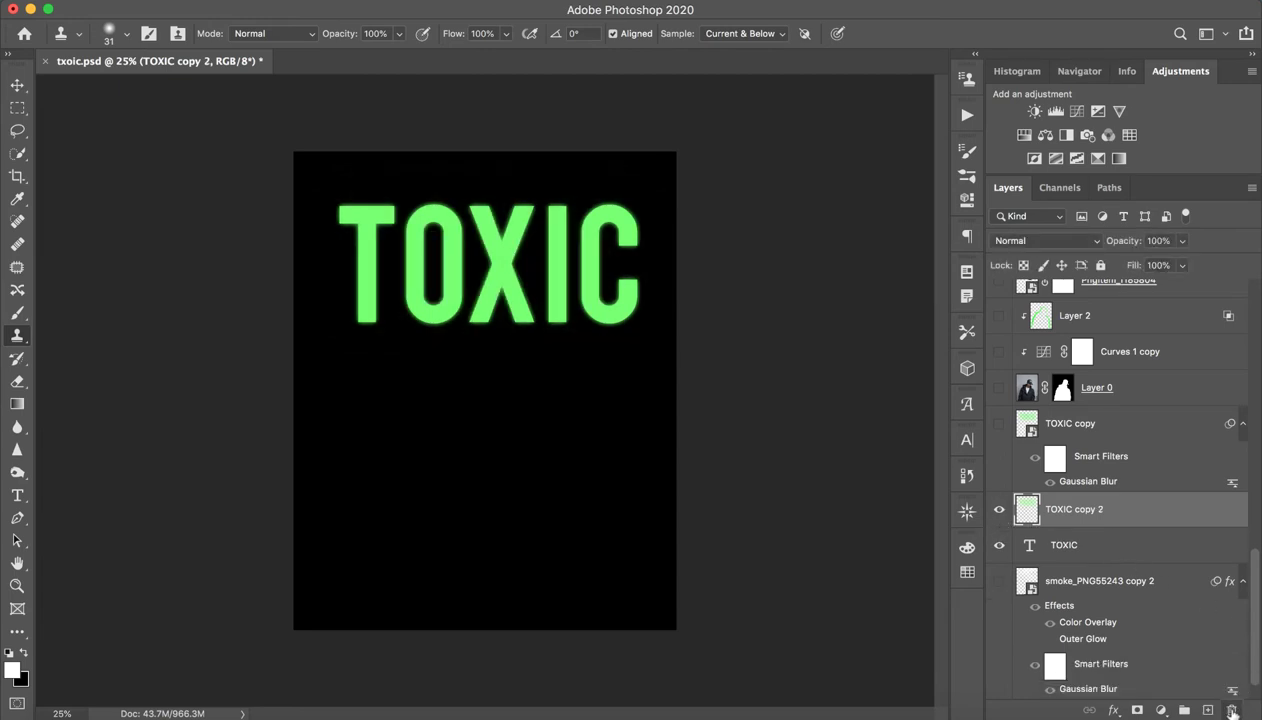
click(1230, 709)
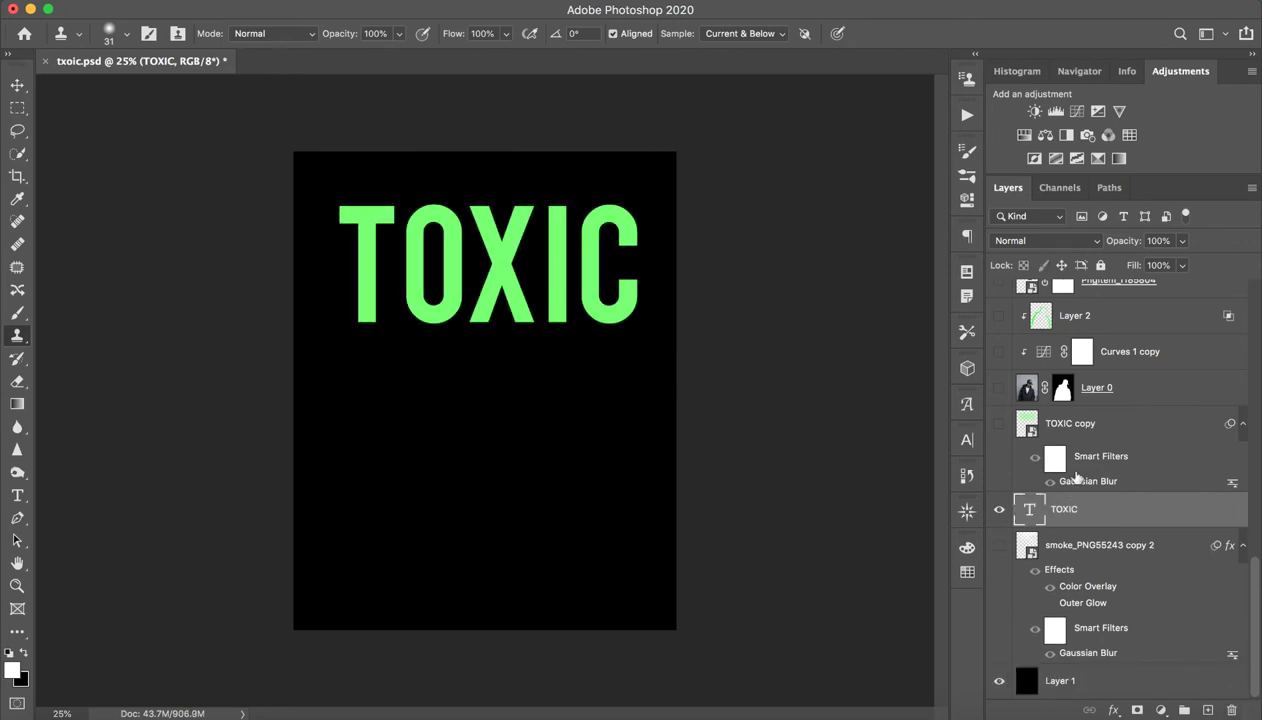
click(1085, 428)
click(998, 423)
click(998, 423)
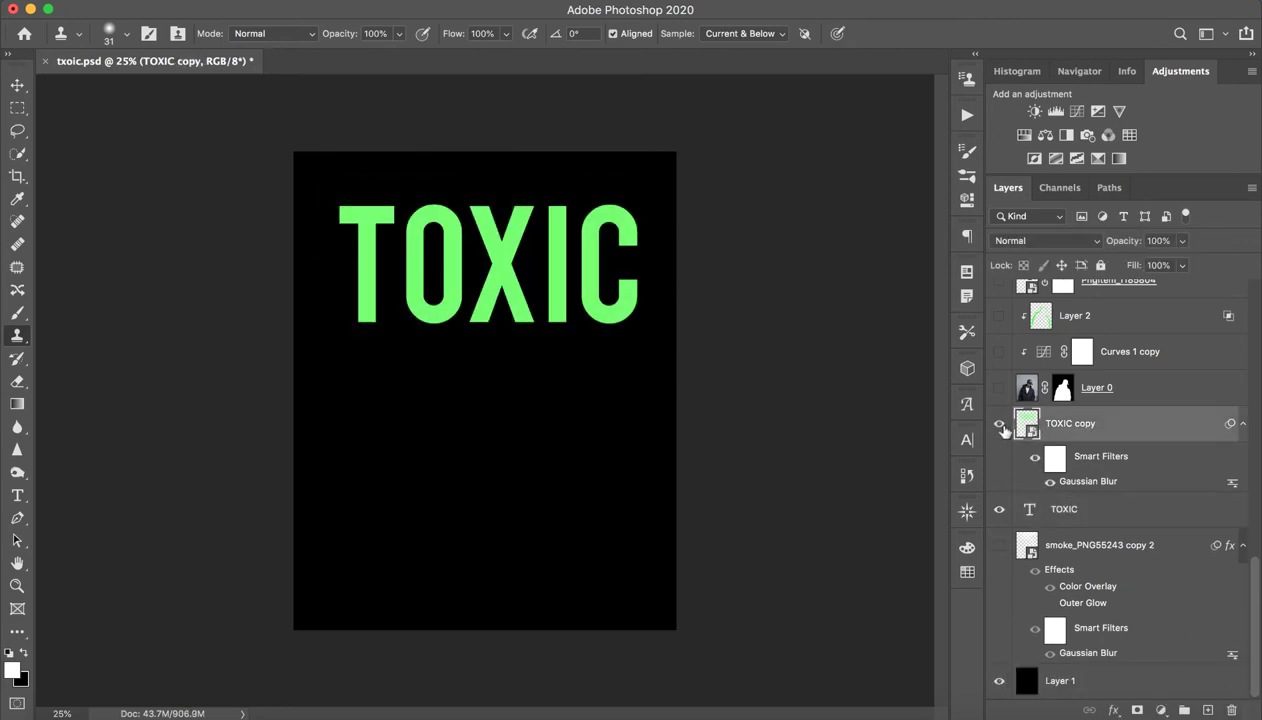
click(998, 423)
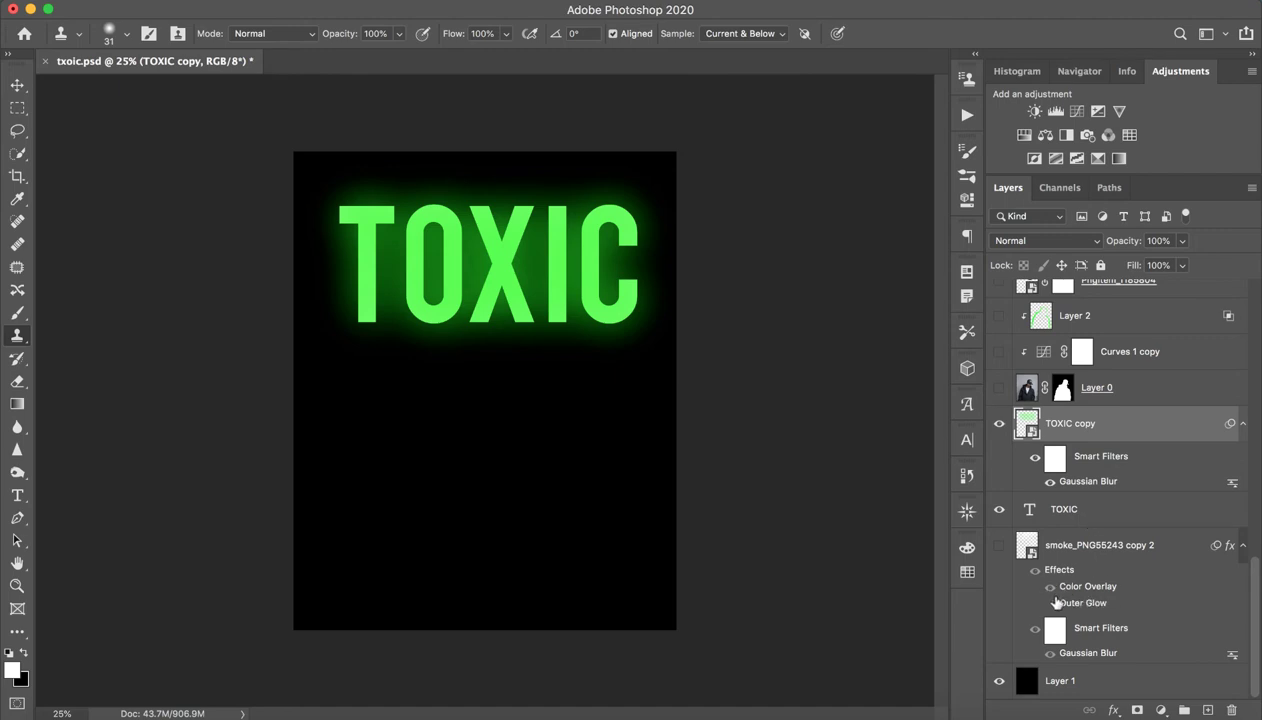
Make the smoke_PNG55243 copy 2 layer visible and hide its layer effects to show the plain smoke.
click(1079, 553)
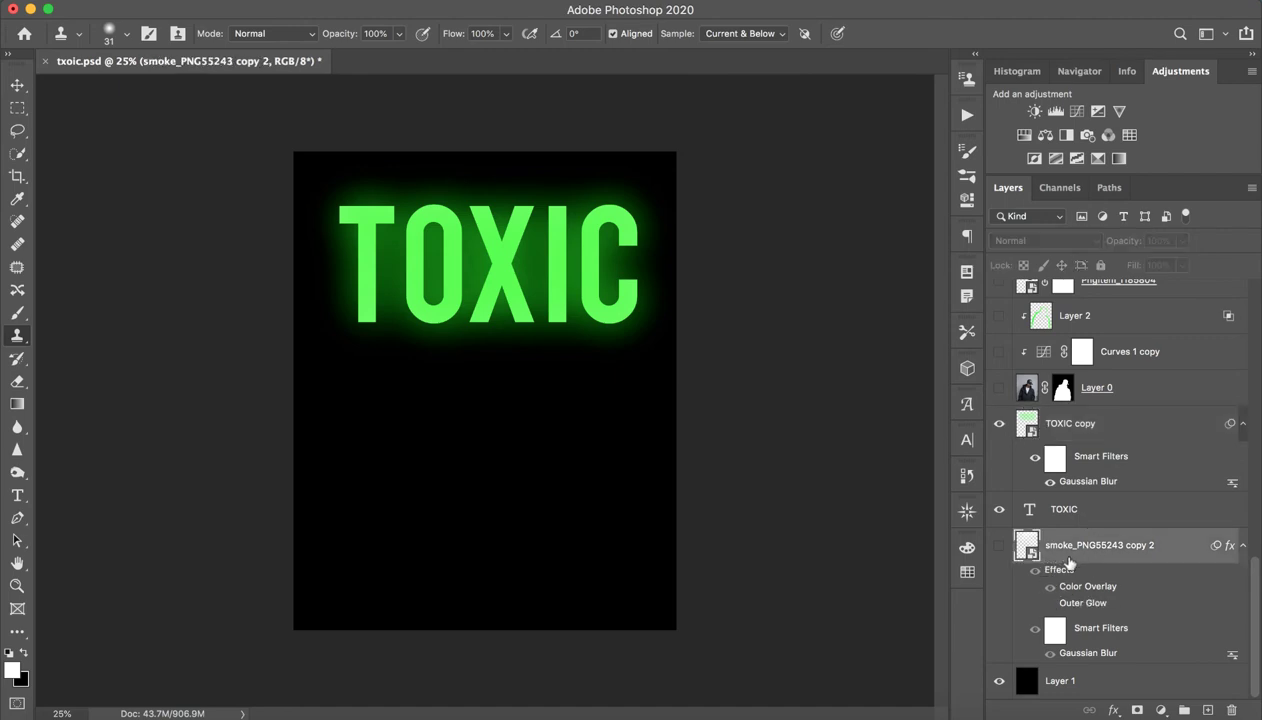
click(999, 547)
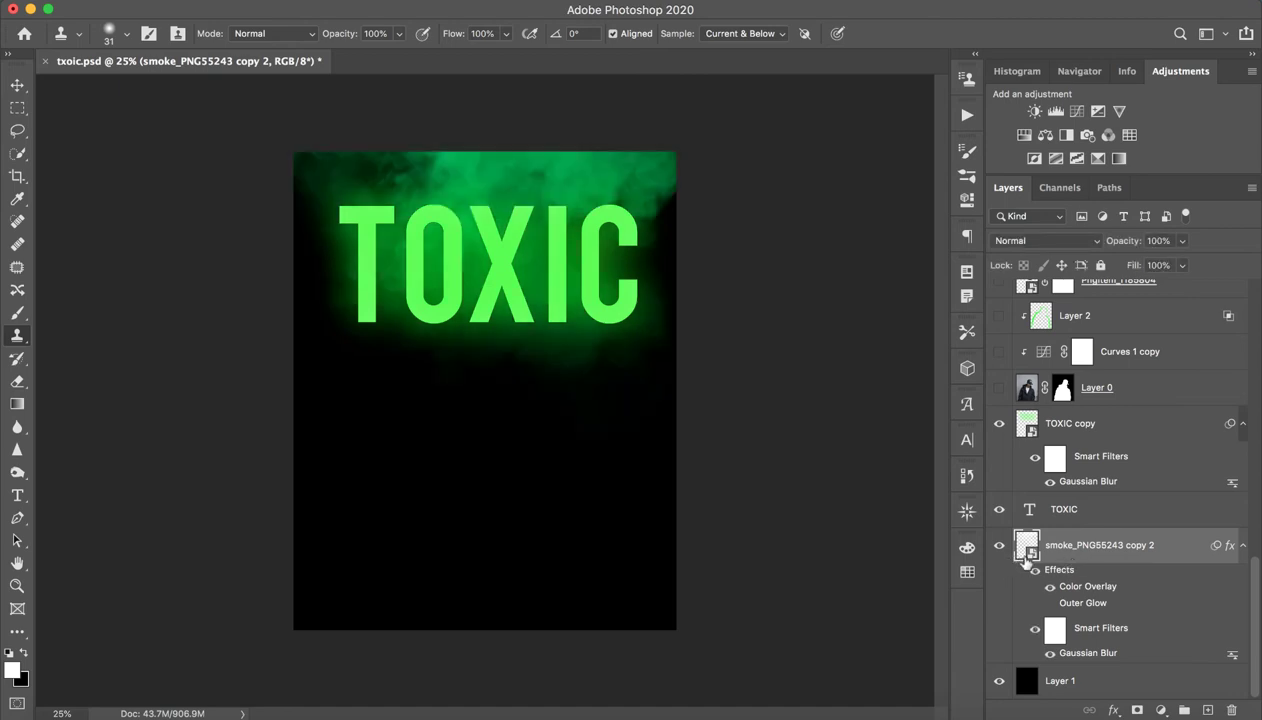
click(1035, 571)
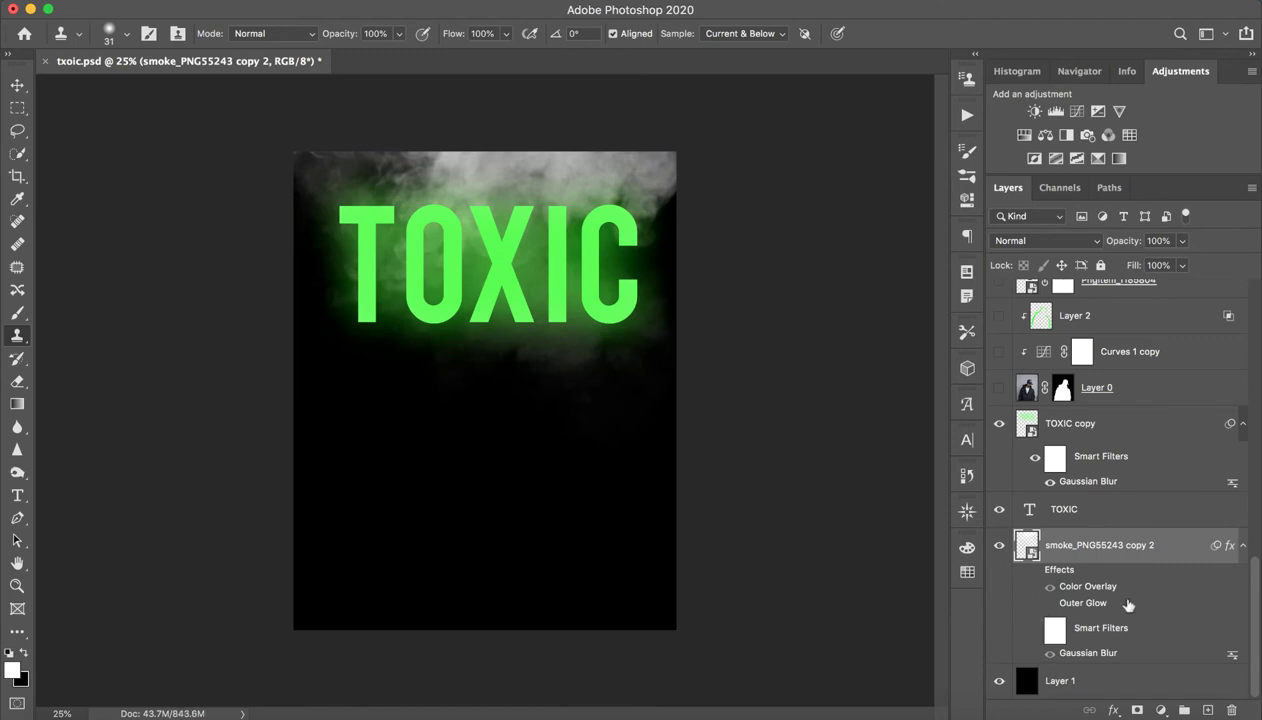
Review the smoke layer's Color Overlay settings and turn its layer effects back on.
double_click(1183, 557)
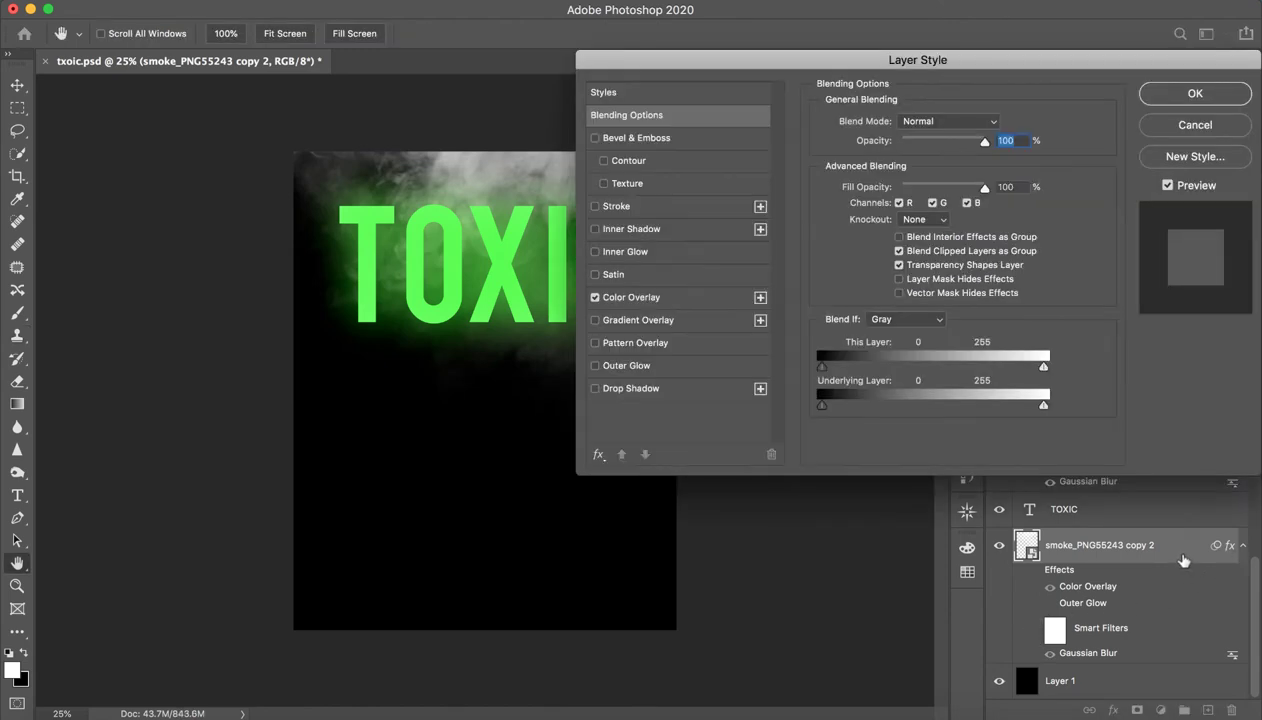
click(659, 300)
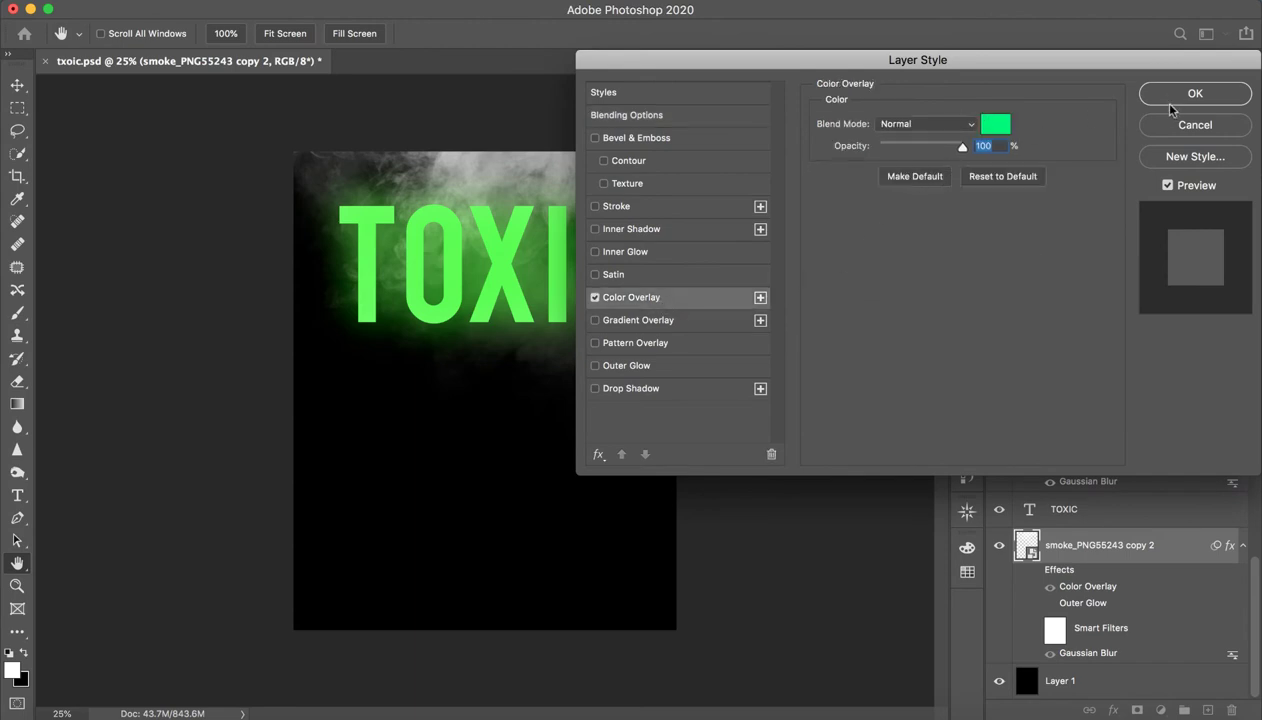
click(1217, 127)
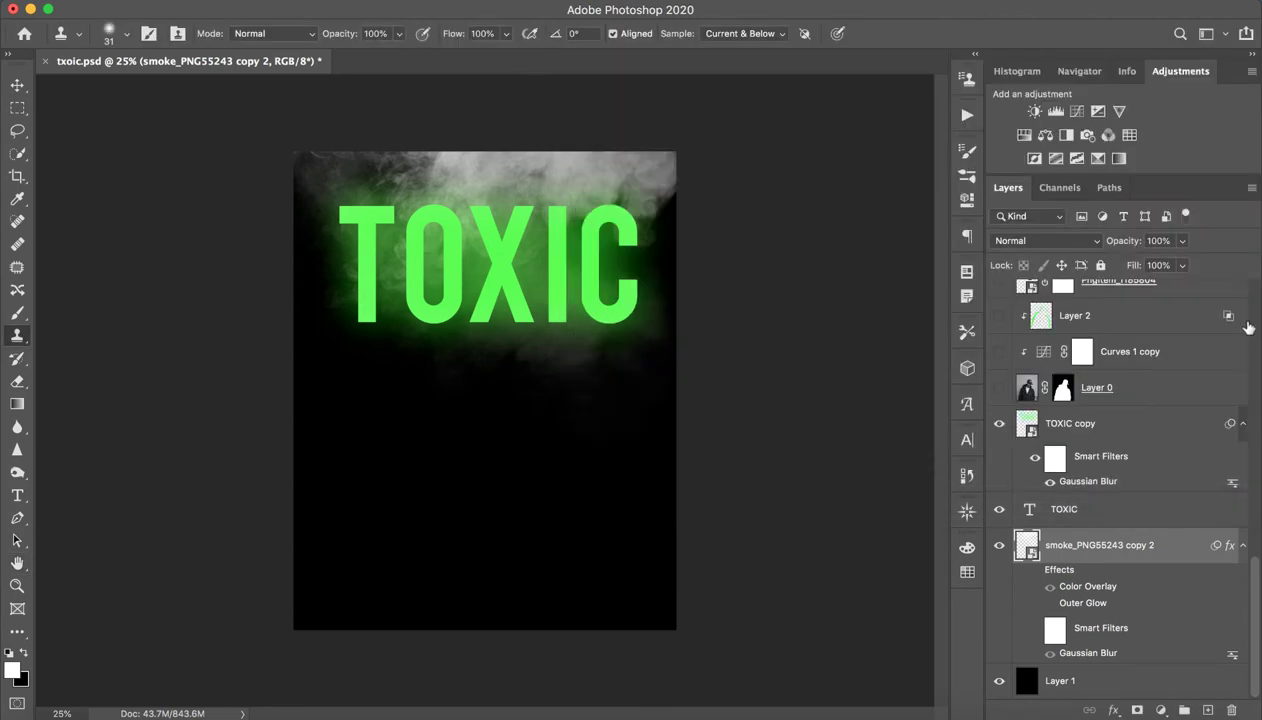
click(1050, 586)
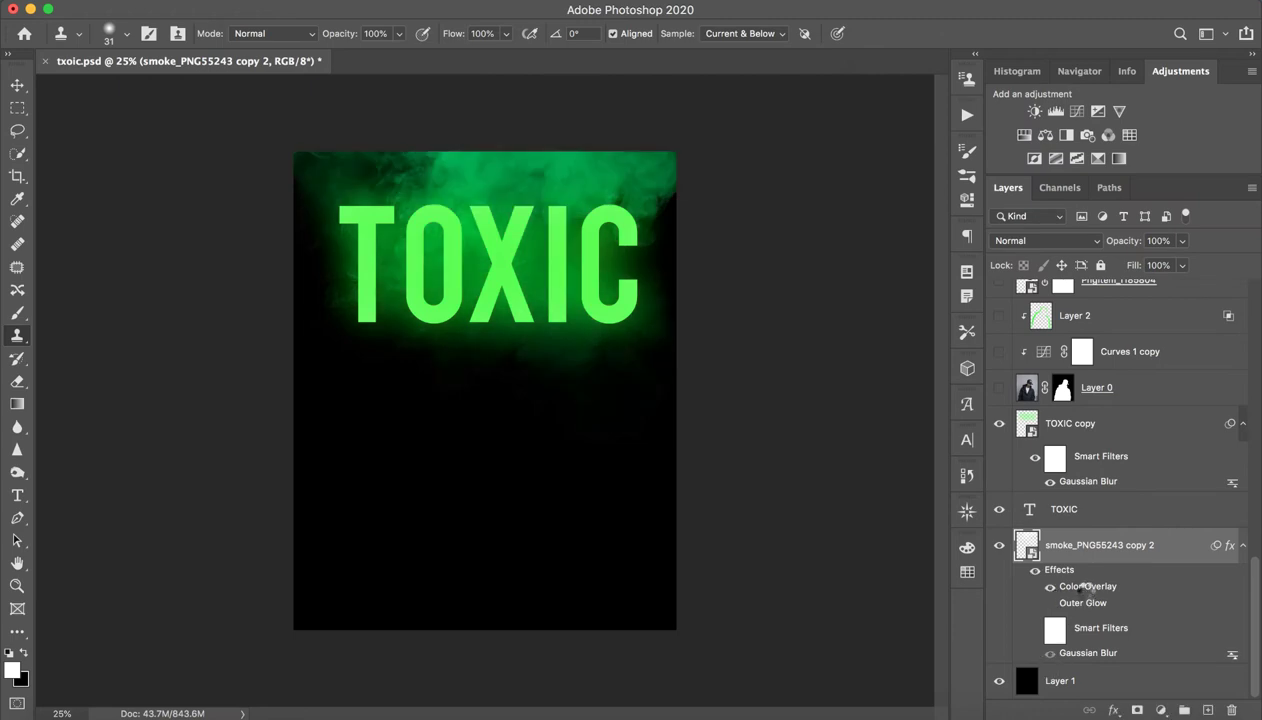
Try pink, pure green and red as the Color Overlay color of the smoke layer and discard the changes.
double_click(1083, 587)
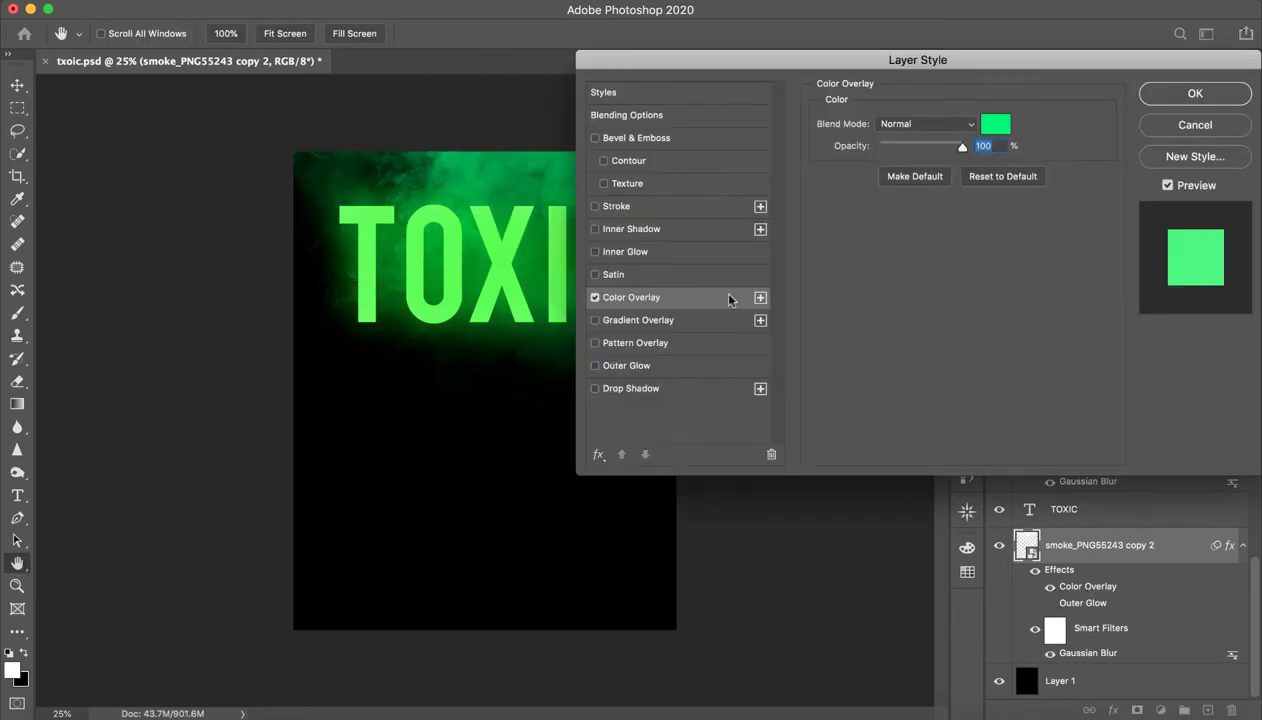
click(995, 124)
drag(826, 60, 976, 52)
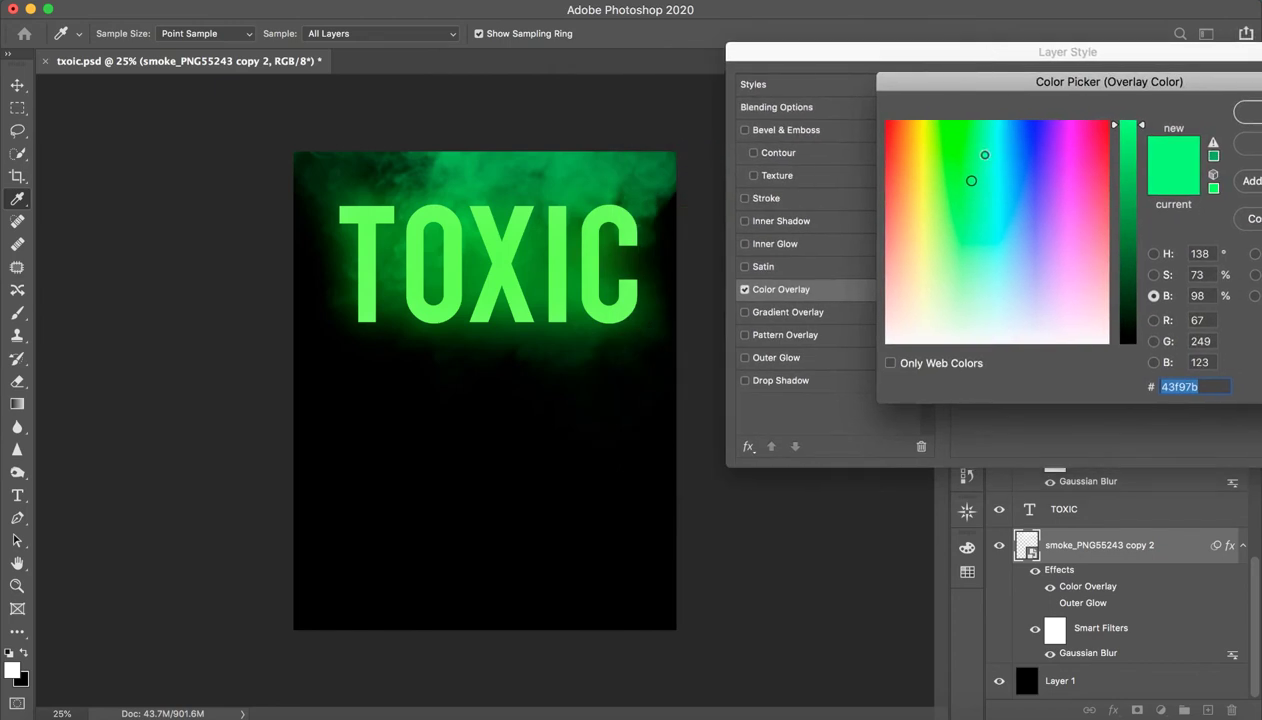
click(905, 185)
click(1093, 170)
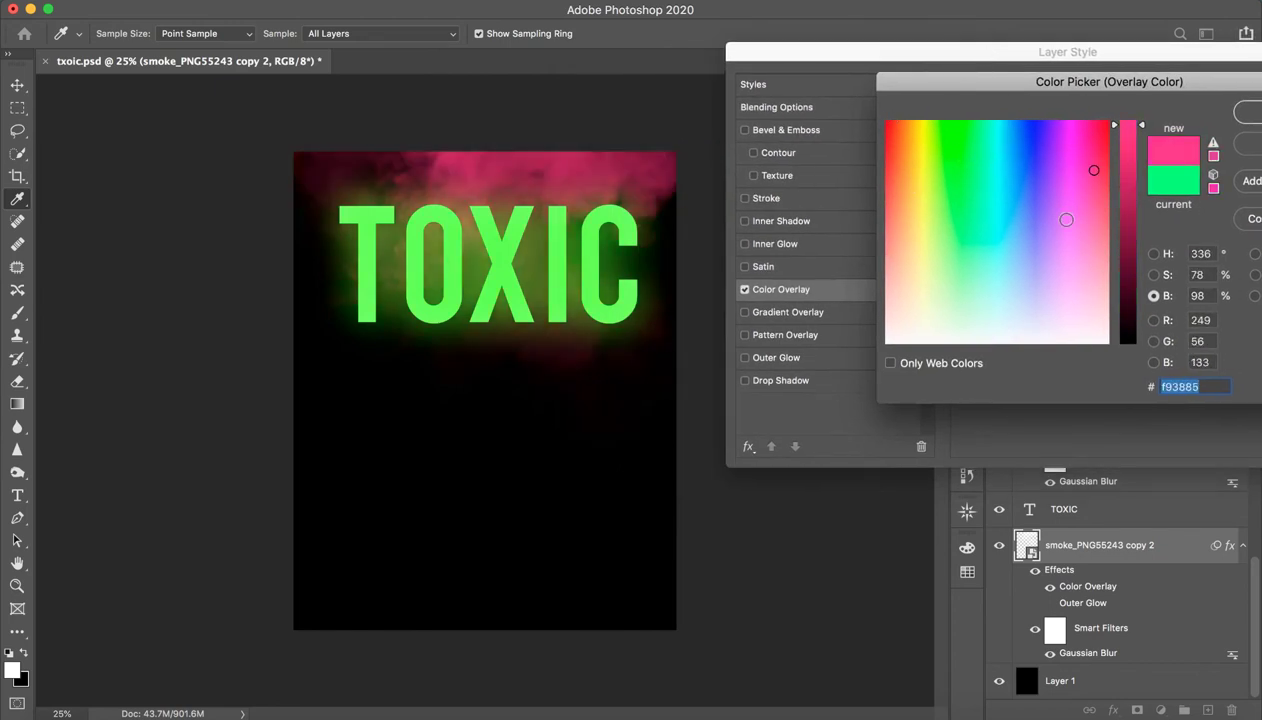
mouse_move(1066, 219)
mouse_down()
mouse_move(975, 160)
mouse_move(1014, 267)
mouse_move(918, 141)
mouse_move(1001, 270)
mouse_move(921, 127)
mouse_move(985, 140)
mouse_move(958, 118)
mouse_move(978, 66)
mouse_up()
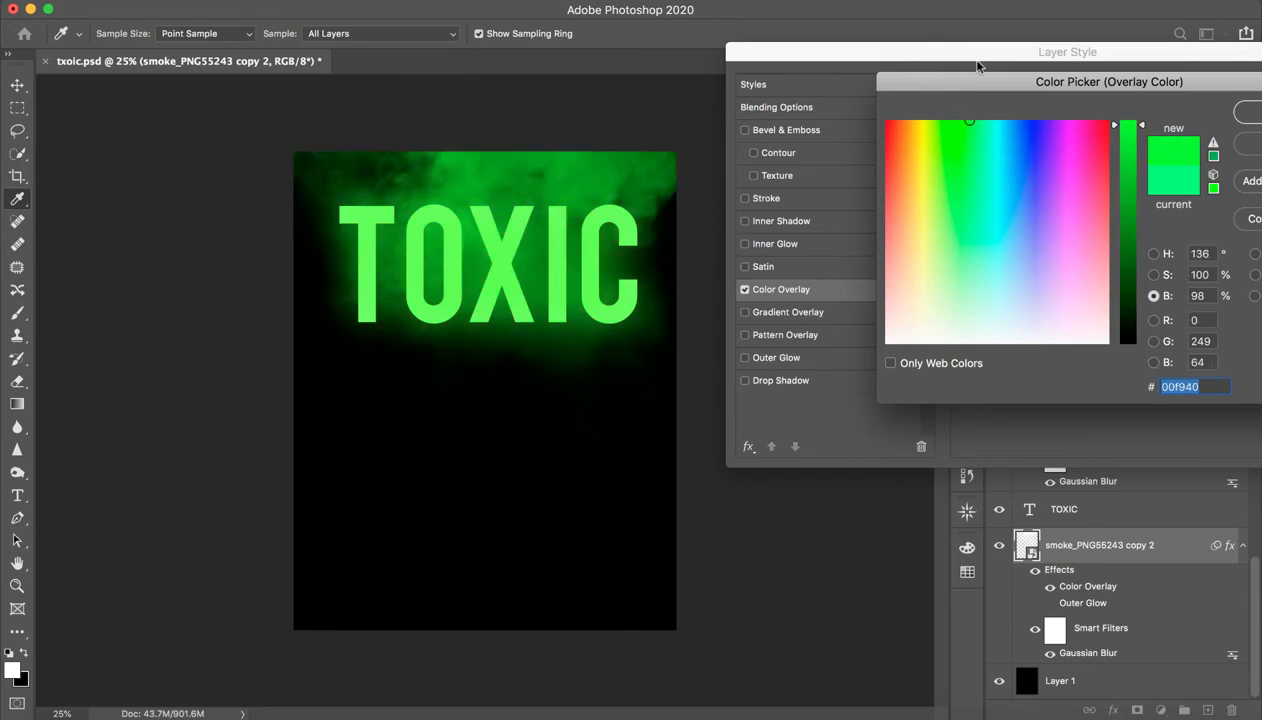
drag(968, 115, 825, 46)
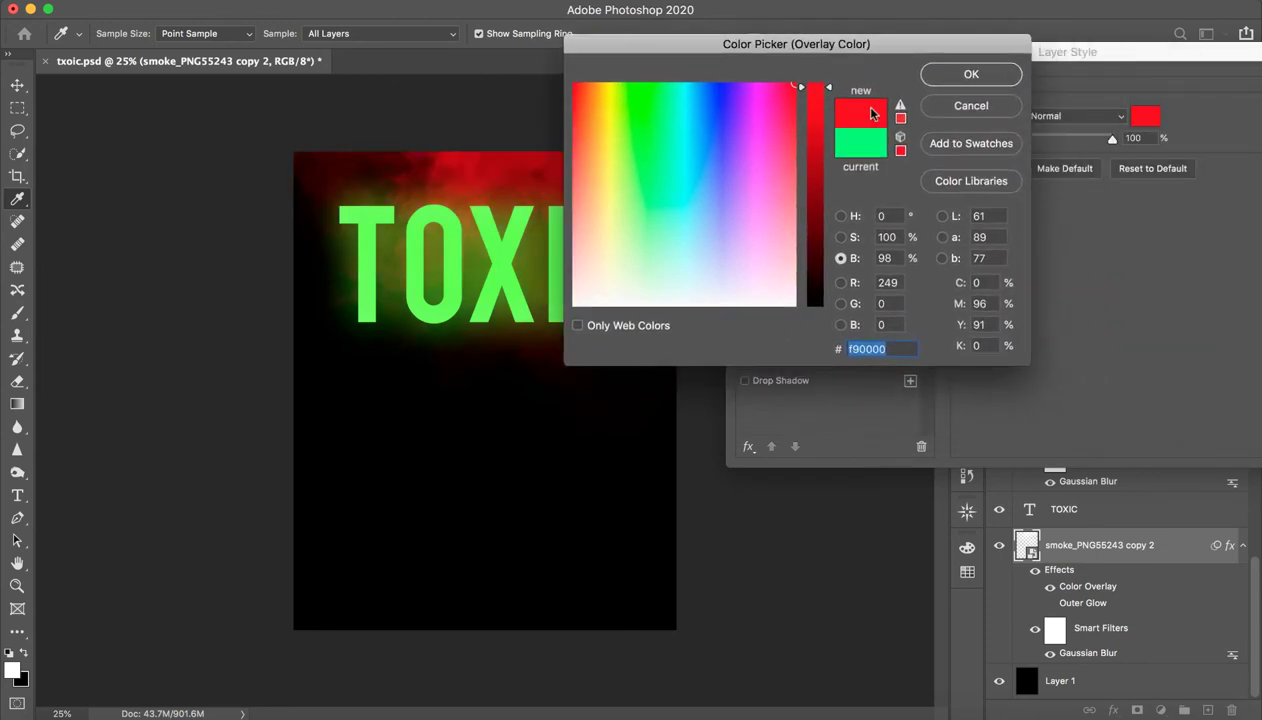
click(987, 112)
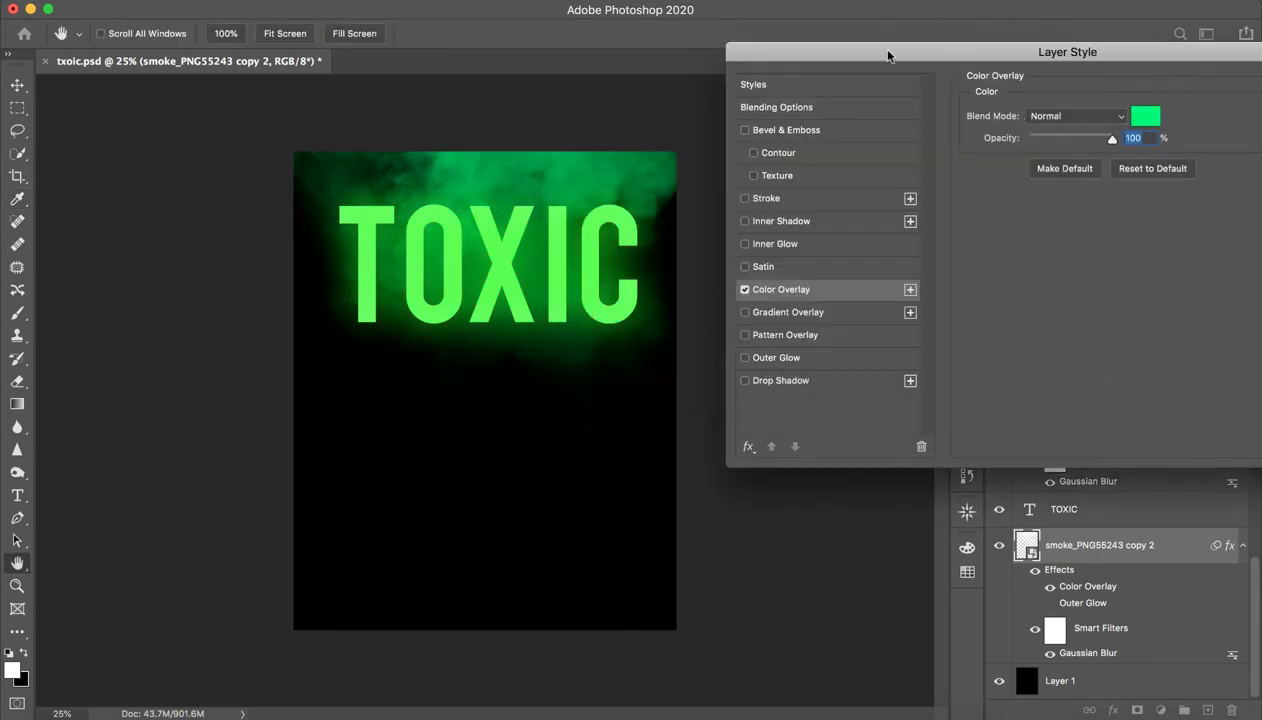
drag(972, 48, 724, 50)
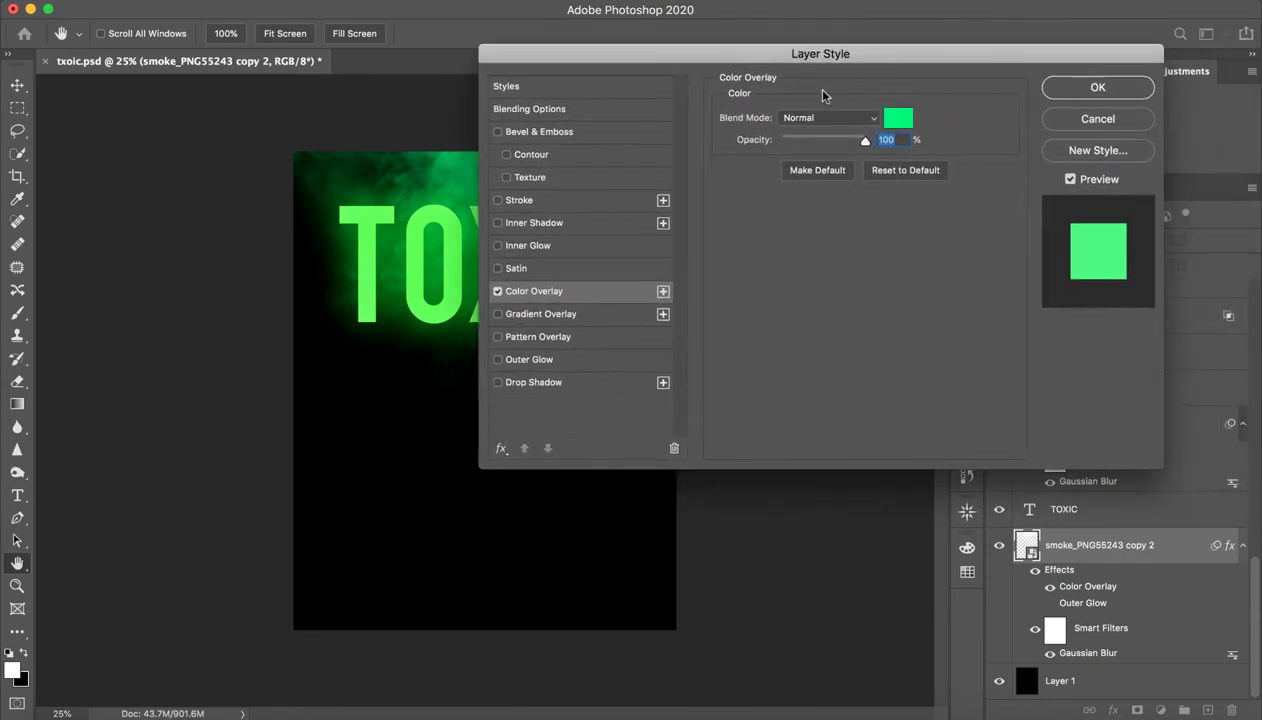
click(1075, 120)
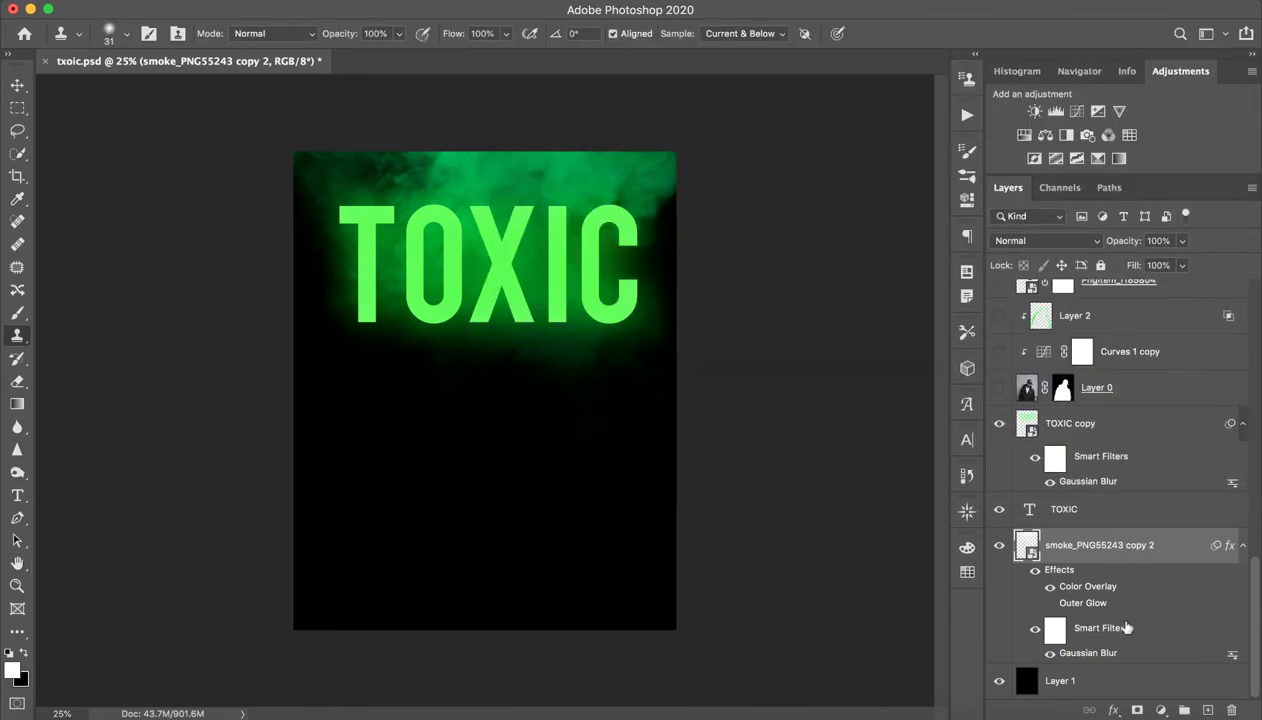
Compare the smoke with and without its Outer Glow effect.
click(1050, 603)
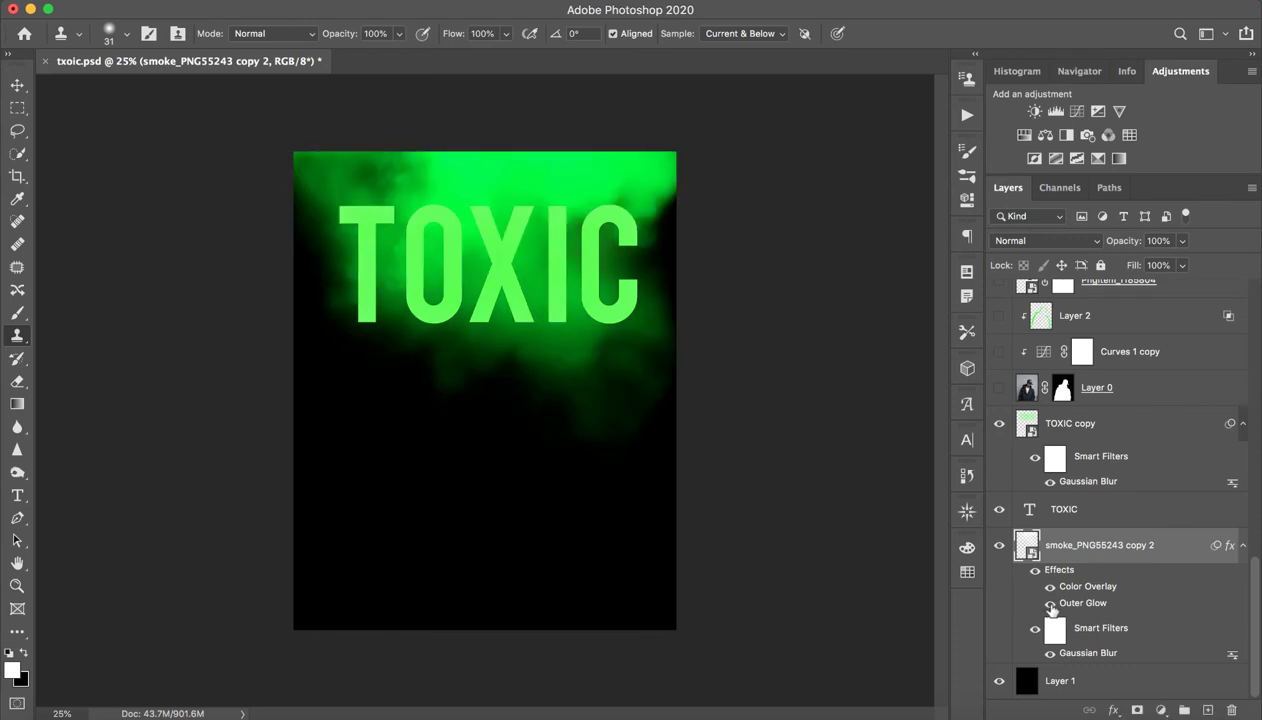
click(1050, 603)
click(1050, 603)
click(1050, 603)
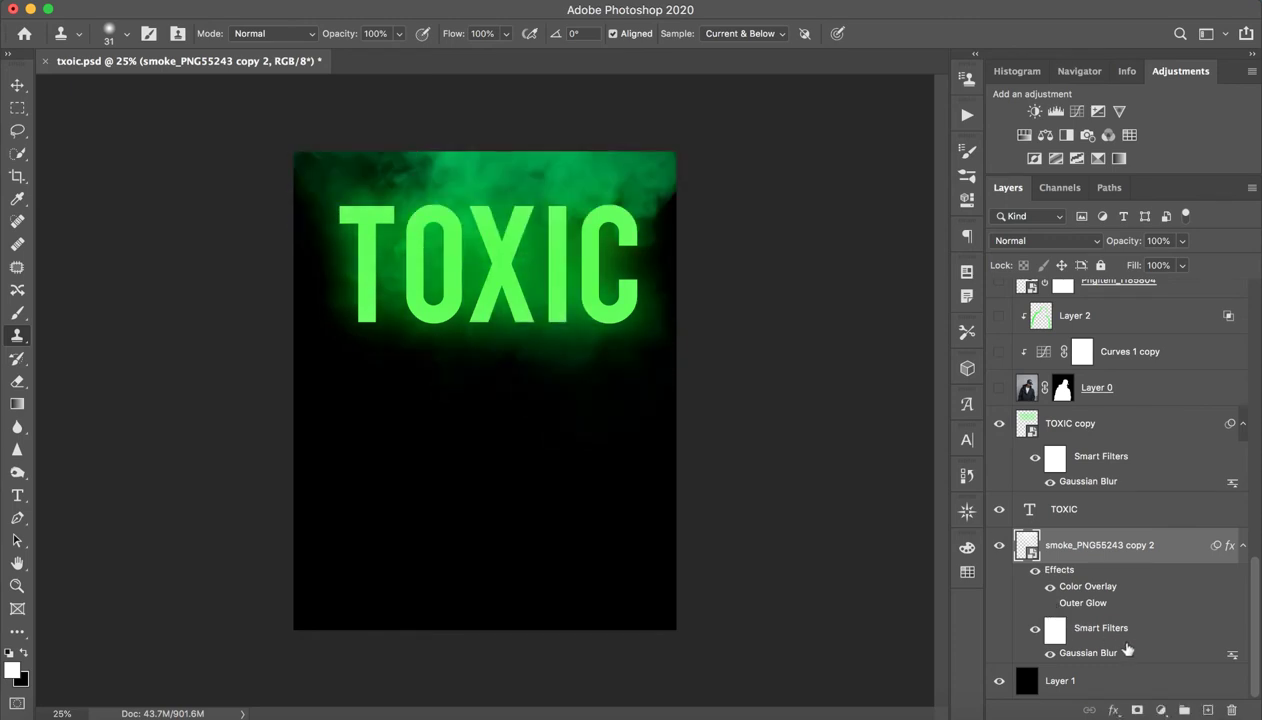
Check the smoke layer's Gaussian Blur settings and inspect the blurred smoke close up behind the TOXIC text.
double_click(1098, 652)
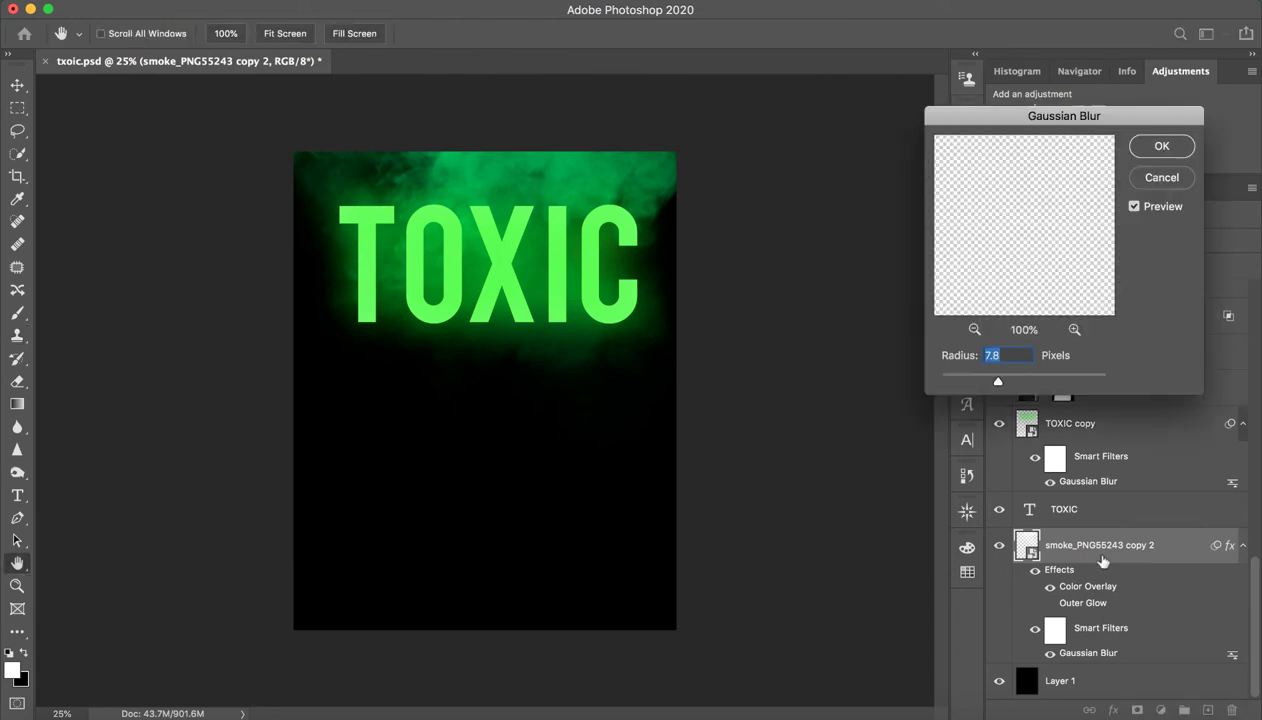
click(1137, 183)
key(z)
mouse_move(563, 186)
mouse_down()
mouse_move(693, 189)
mouse_move(634, 200)
mouse_up()
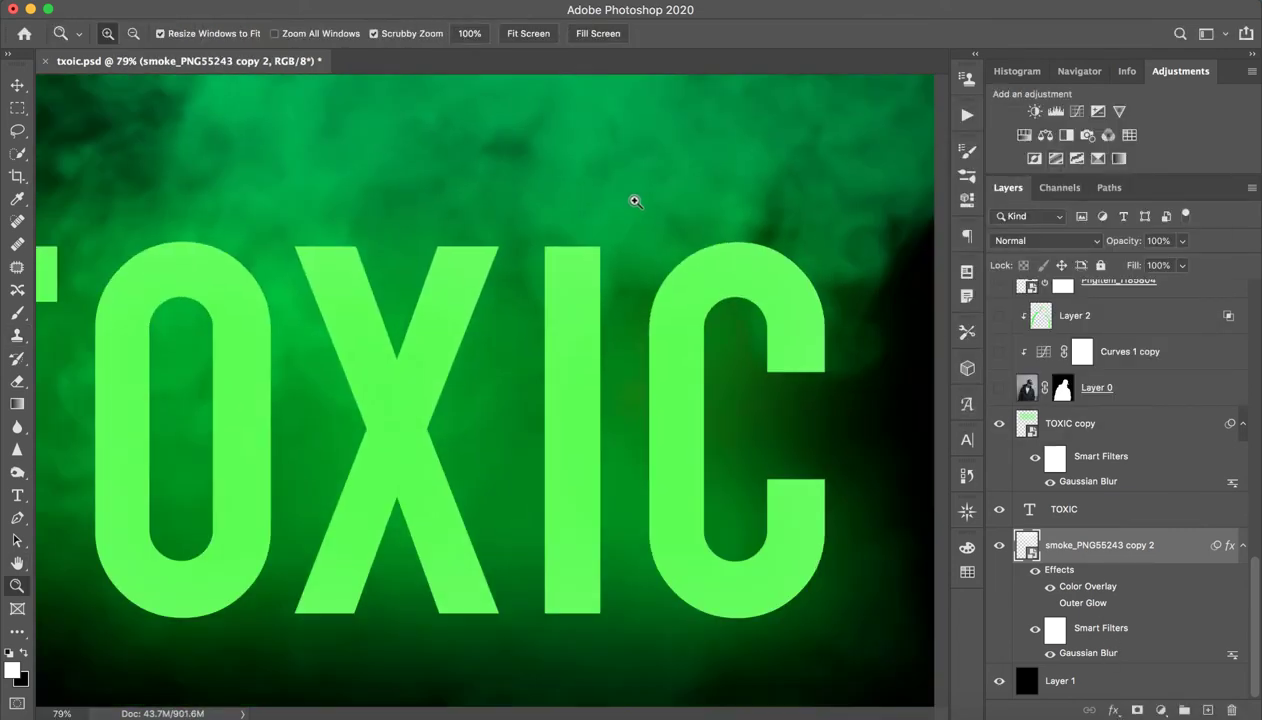
double_click(1043, 654)
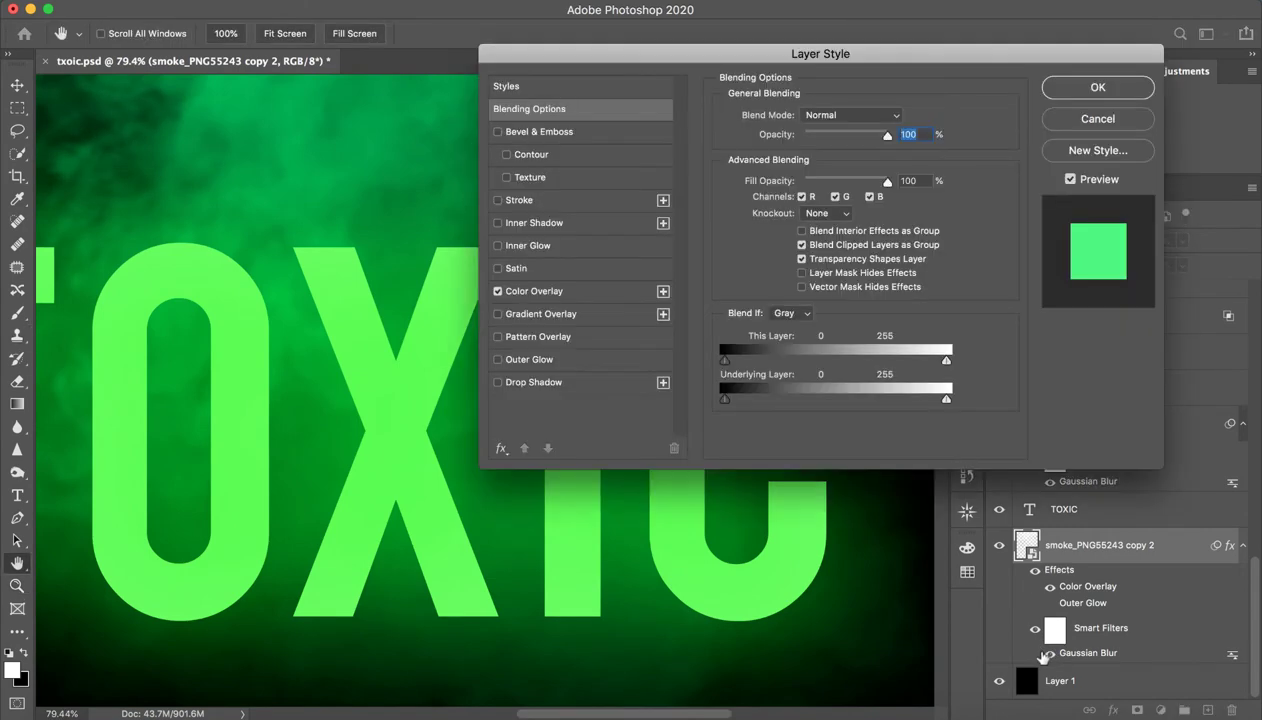
click(1105, 123)
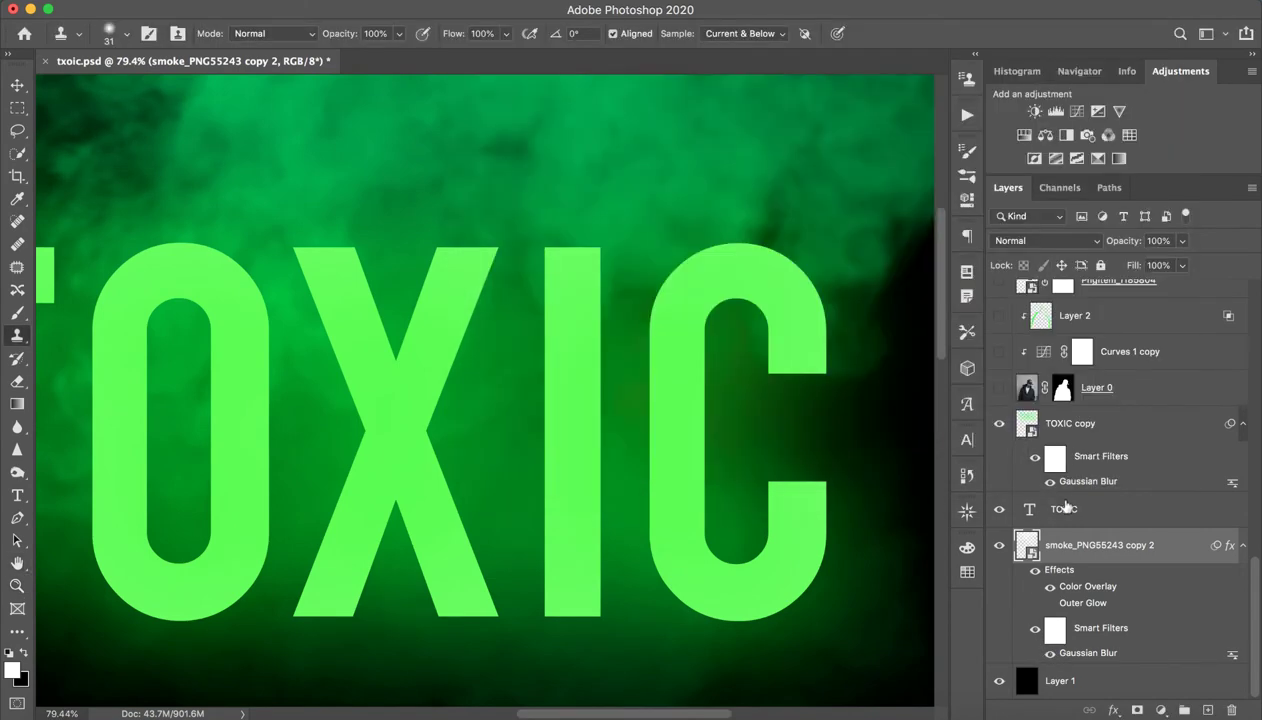
click(1050, 653)
key(z)
mouse_move(743, 403)
mouse_down()
mouse_move(645, 332)
mouse_move(561, 324)
mouse_move(614, 332)
mouse_up()
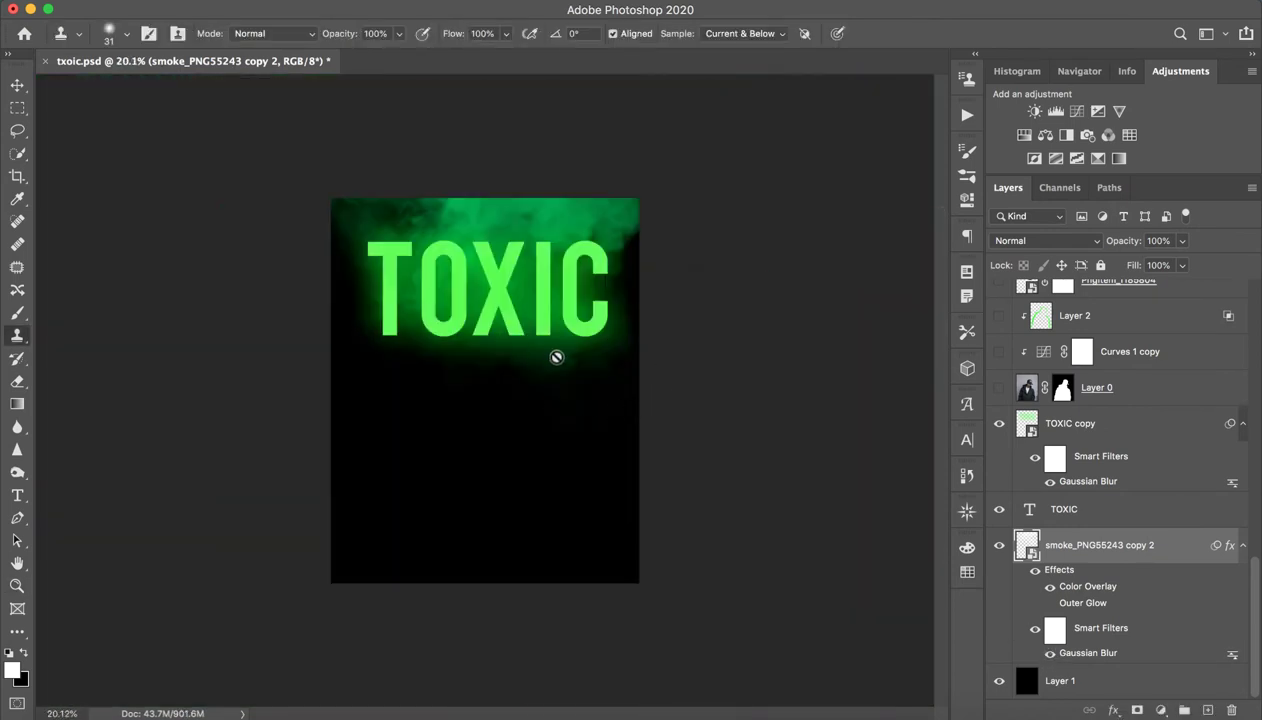
Make Layer 0 with the masked man visible in front of the TOXIC text.
scroll(1088, 450, up, 5)
scroll(1113, 430, up, 4)
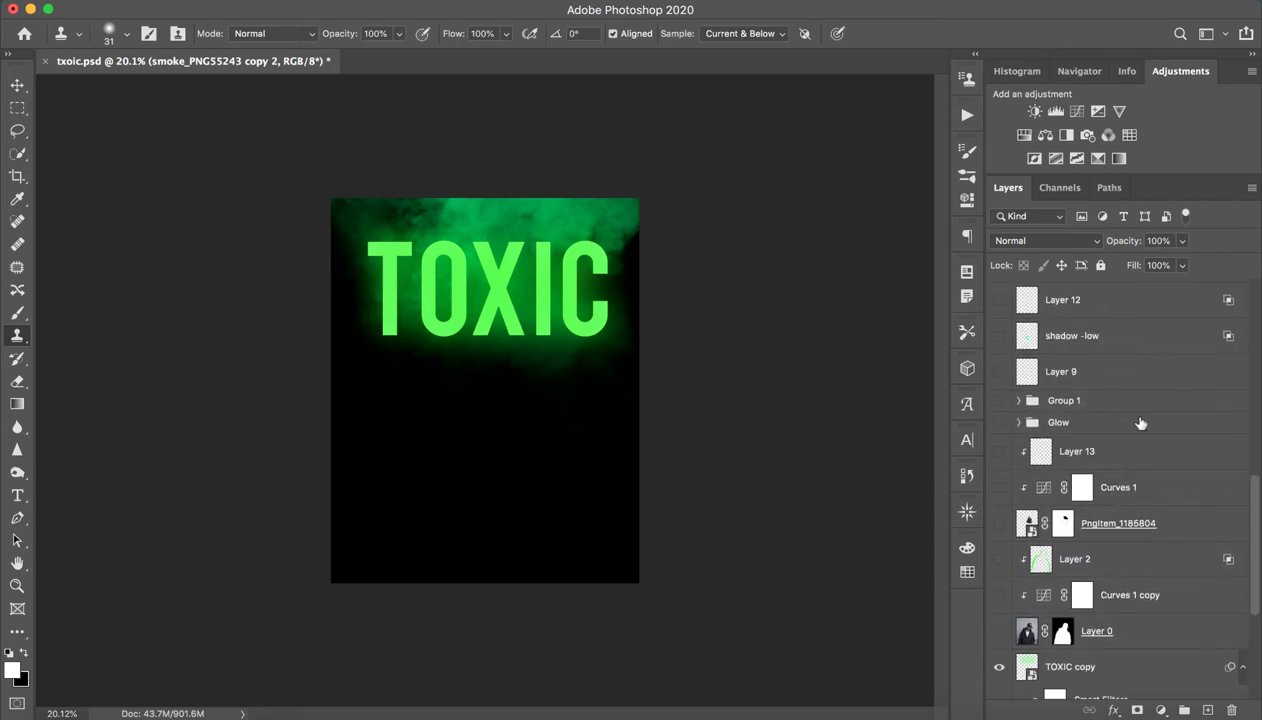
scroll(1143, 428, down, 4)
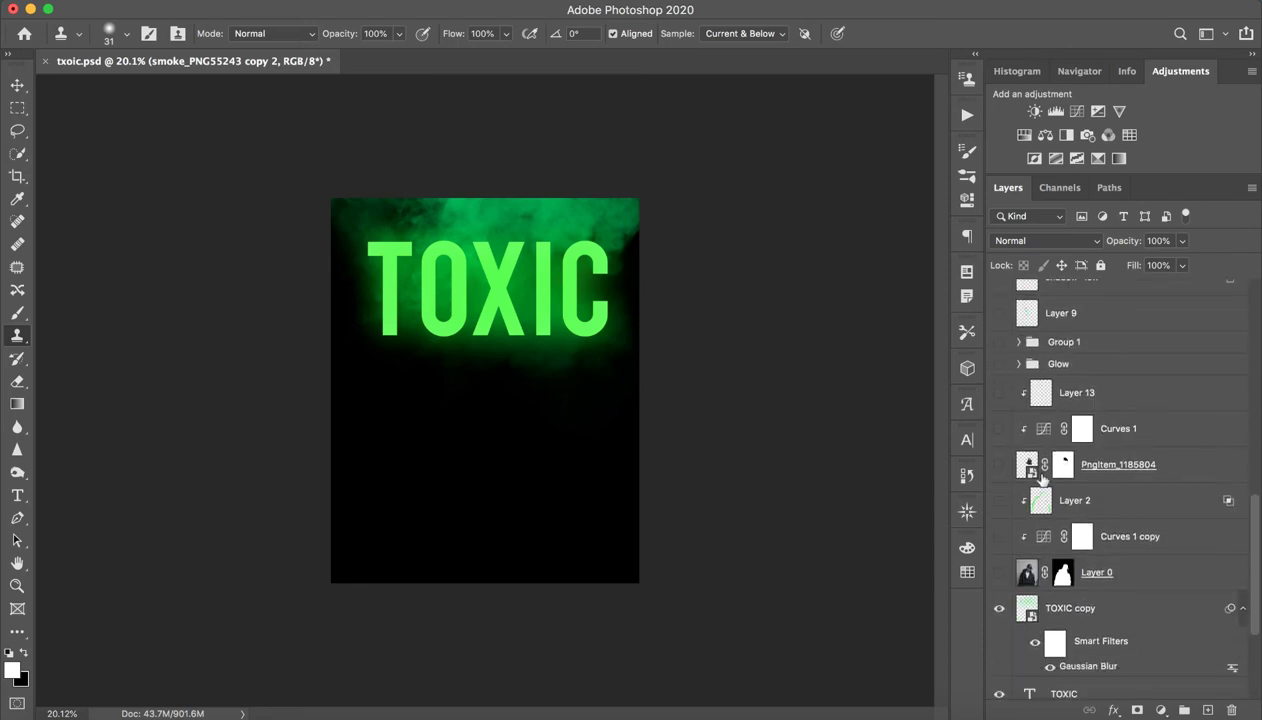
click(999, 574)
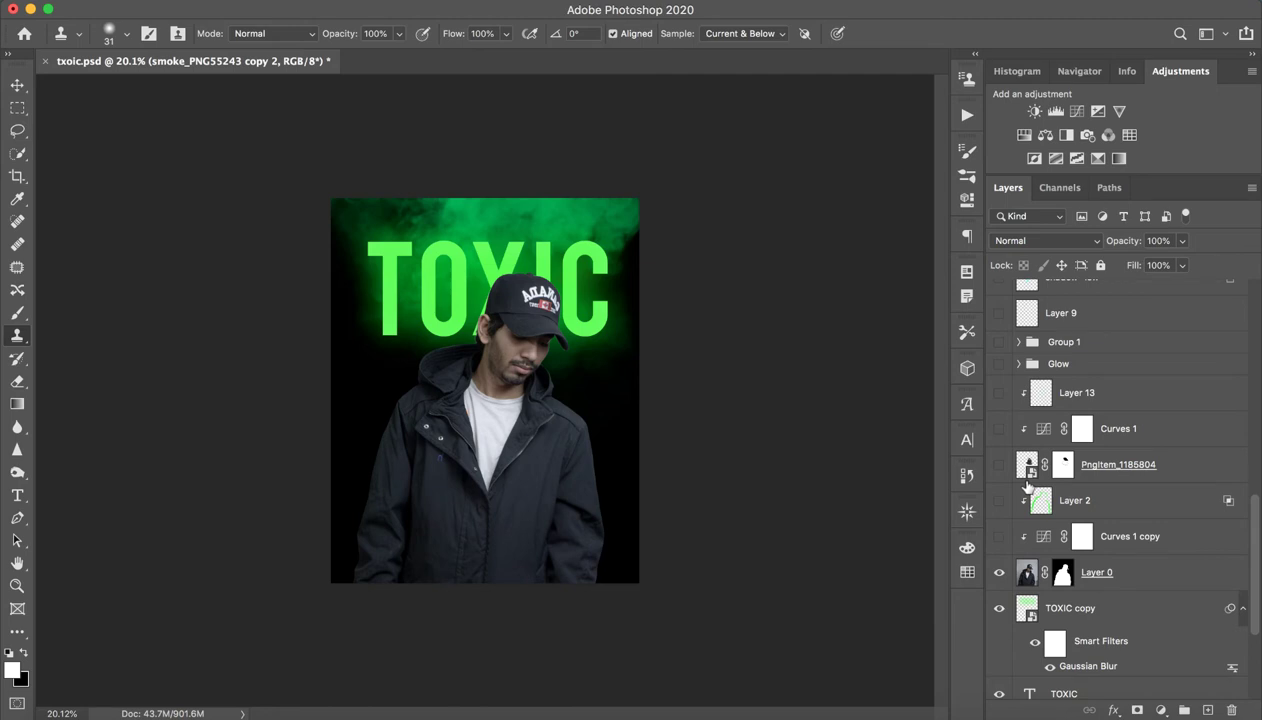
Compare the current build with the finished poster on Layer 17, leaving Layer 17 hidden.
scroll(1029, 487, up, 10)
click(999, 297)
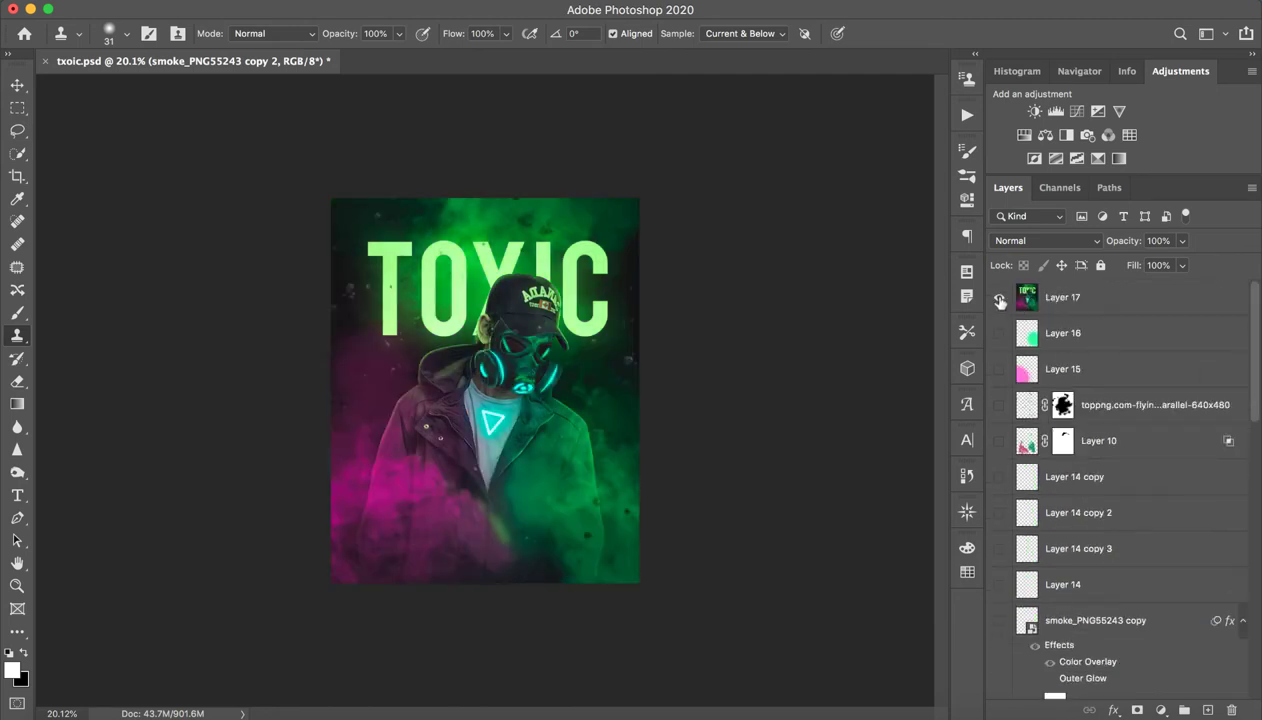
click(999, 298)
click(999, 298)
click(999, 298)
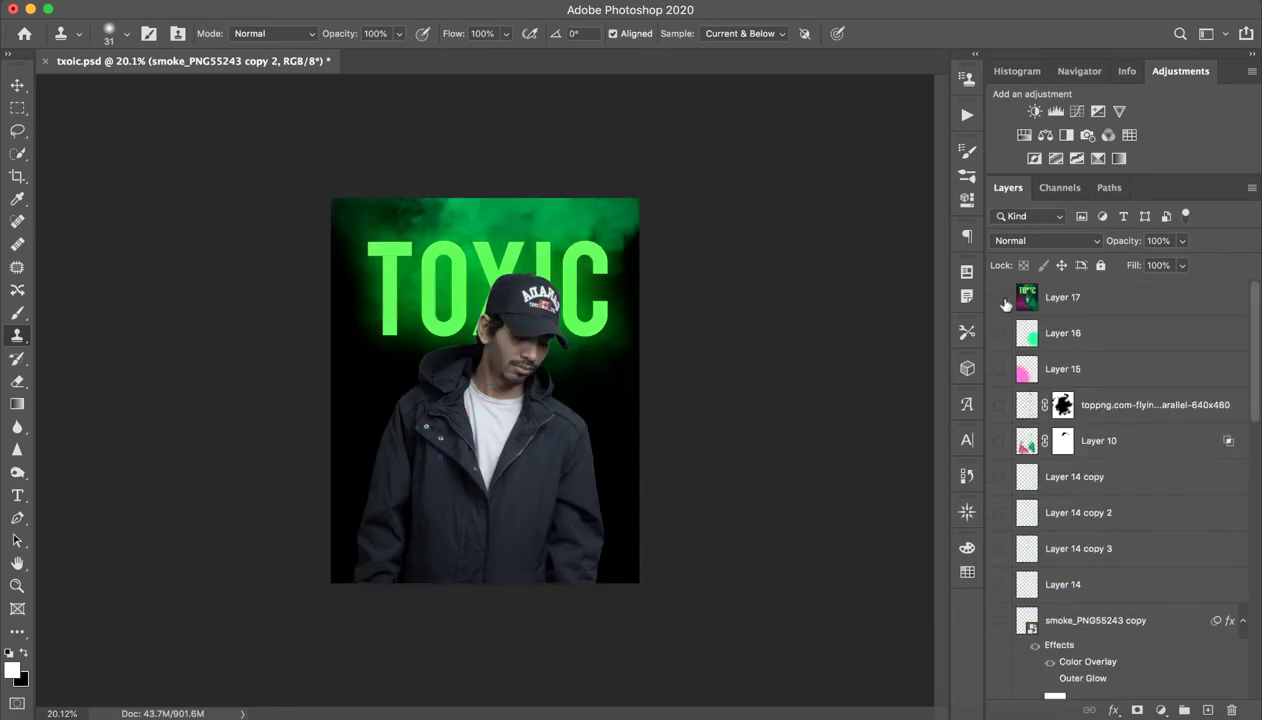
Make the Curves 1 copy adjustment clipped to Layer 0 visible to darken the man.
scroll(1027, 330, down, 10)
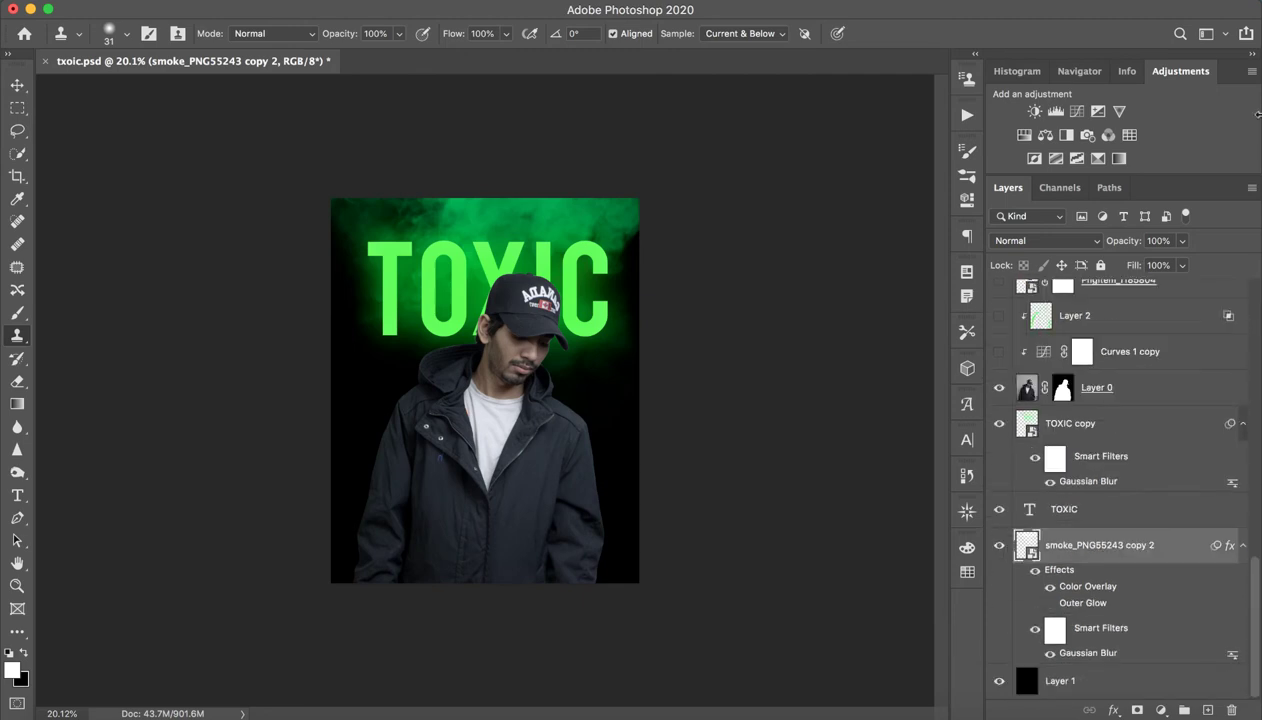
scroll(1155, 395, up, 5)
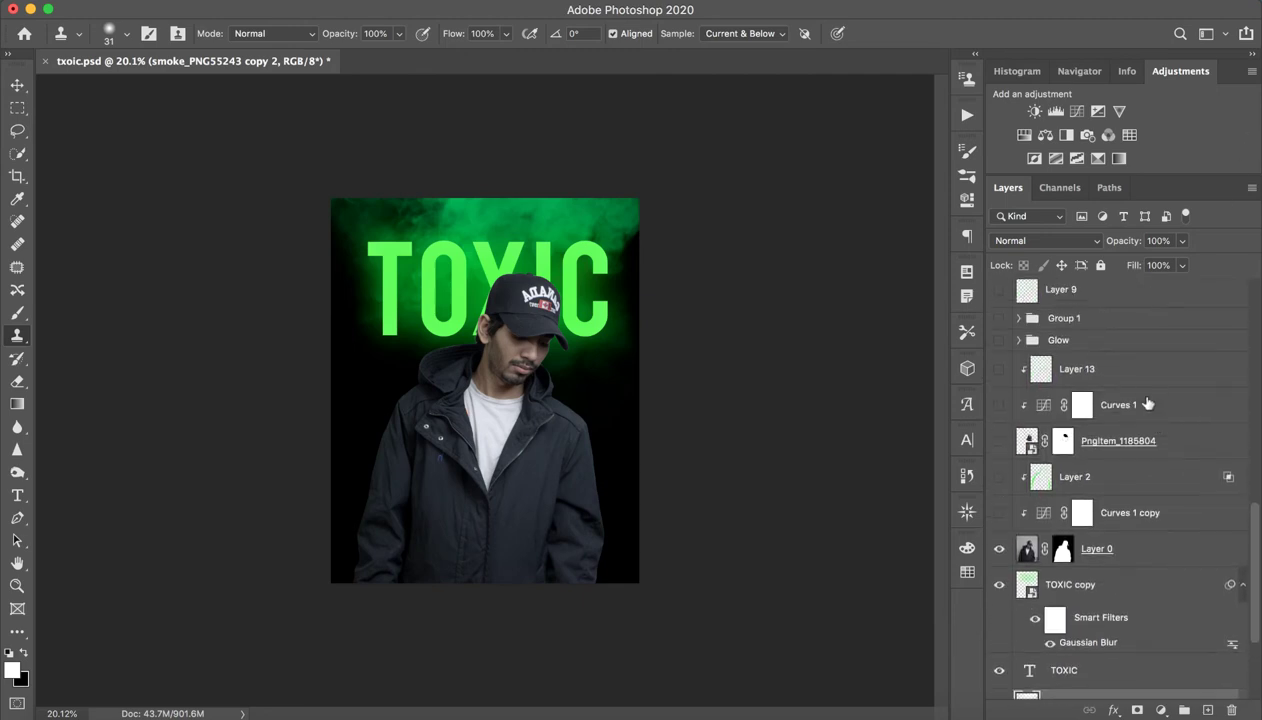
click(1125, 514)
click(998, 513)
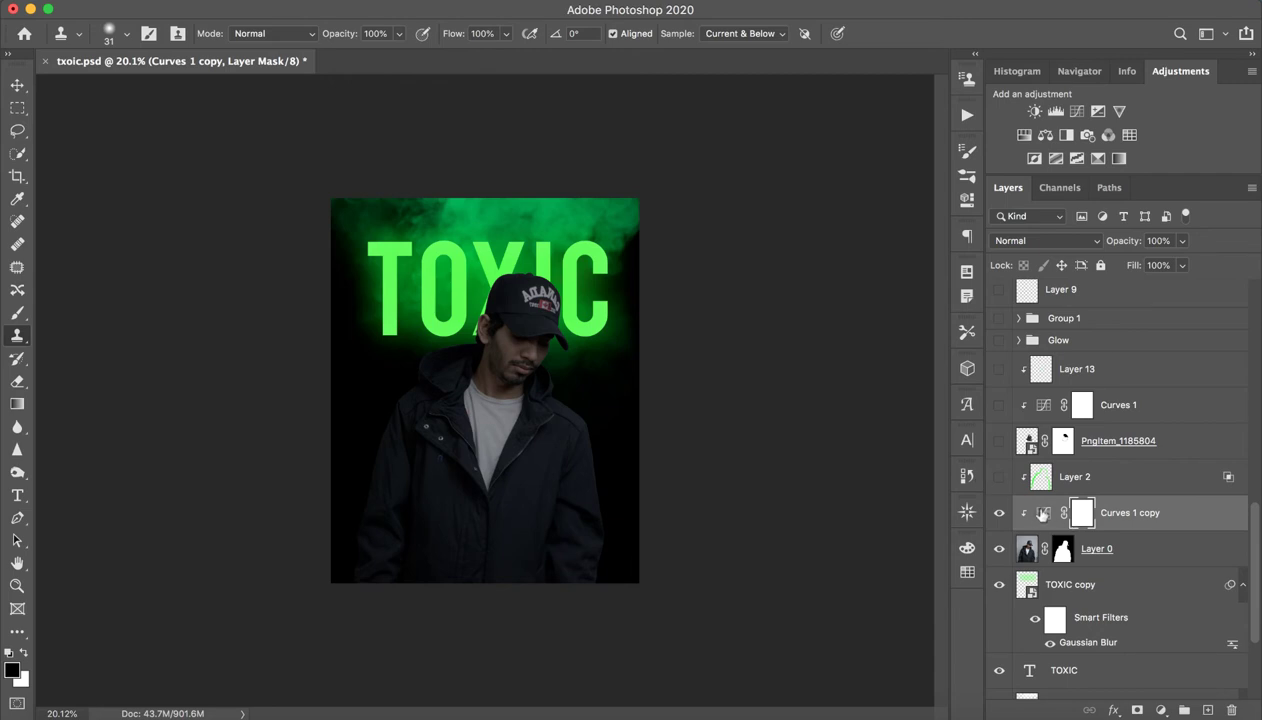
Review the curve of the Curves 1 copy adjustment and compare the man with and without it.
double_click(1040, 514)
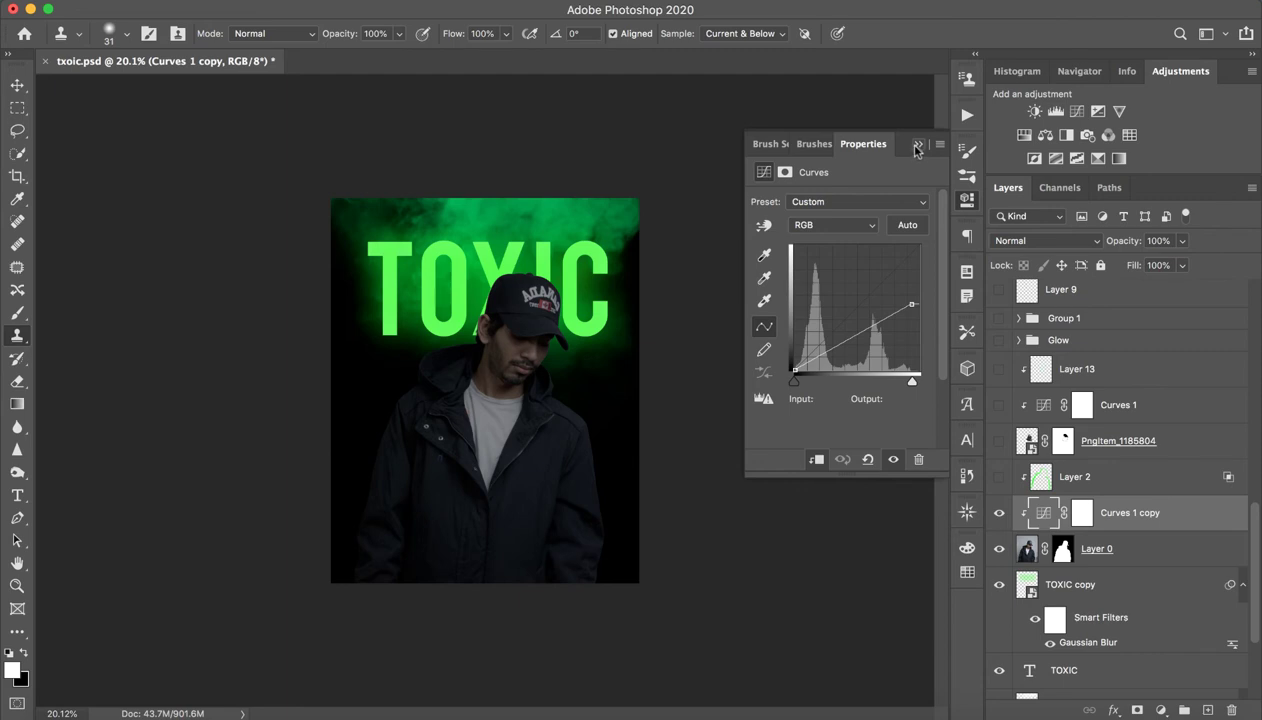
click(999, 514)
click(999, 513)
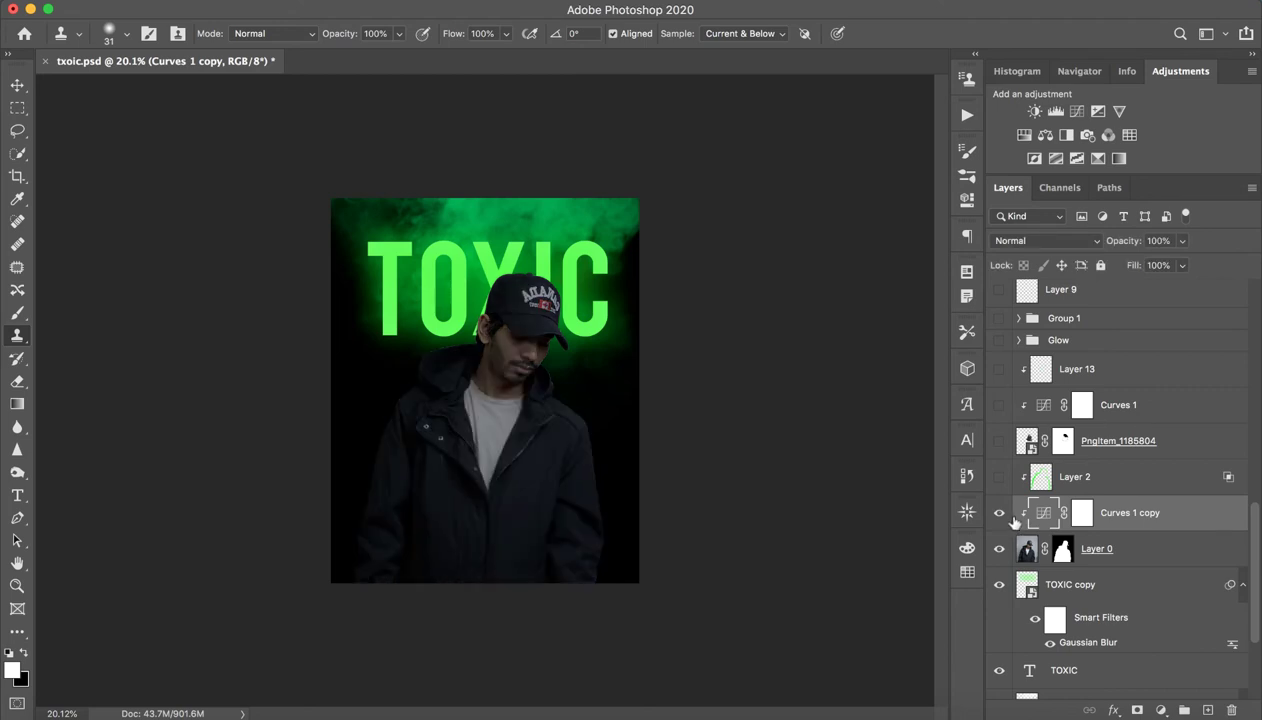
Make the clipped Layer 2 visible and inspect its green rim light along the jacket edges close up.
click(1083, 470)
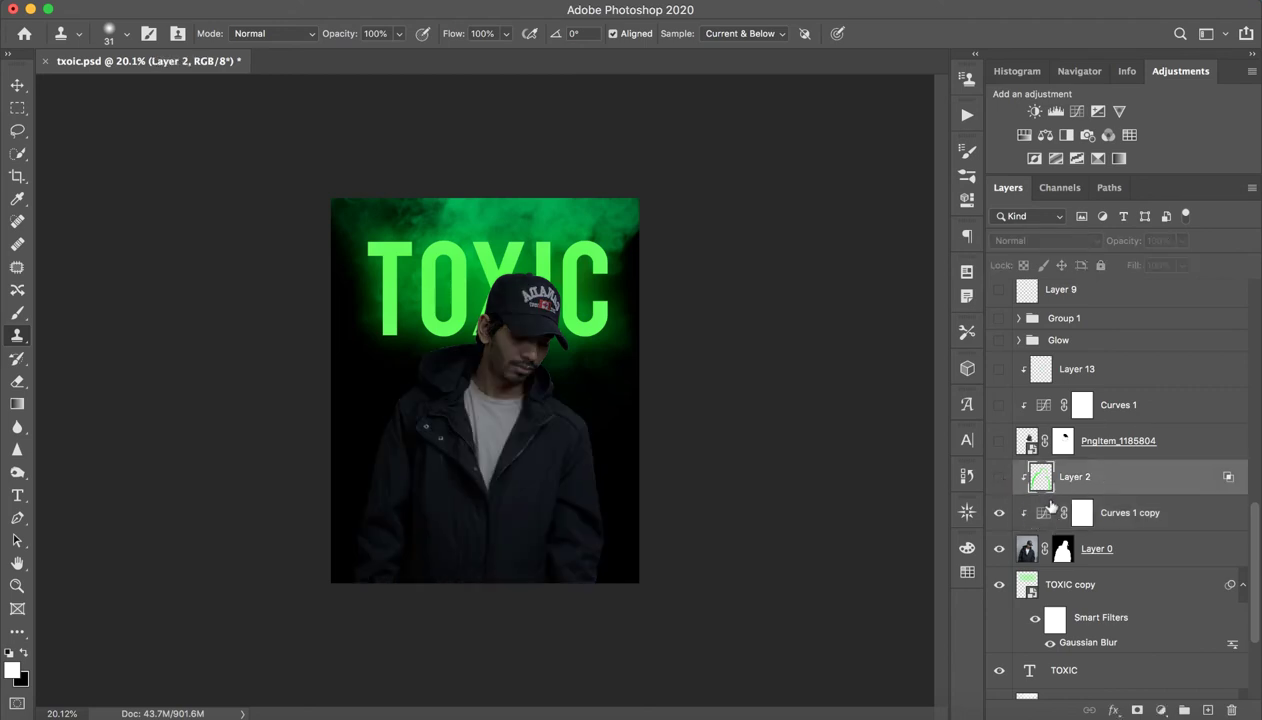
click(999, 478)
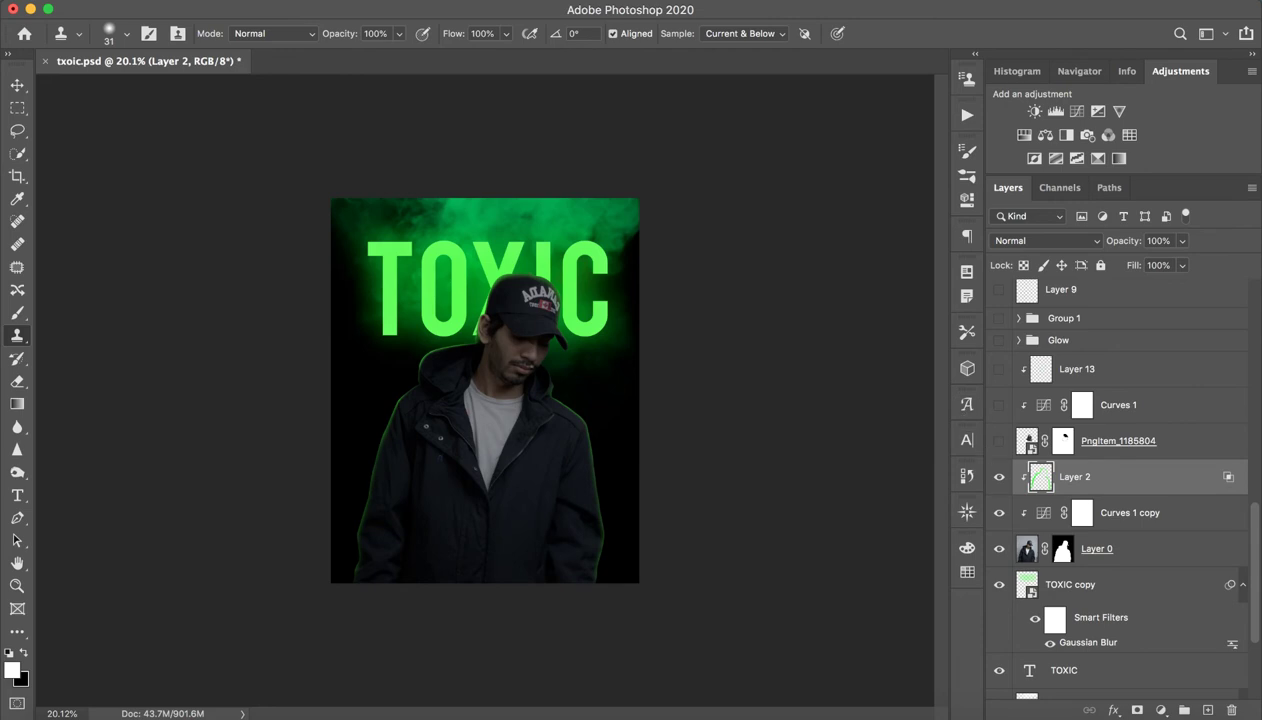
key(ctrl+space)
drag(480, 345, 561, 341)
drag(542, 435, 542, 208)
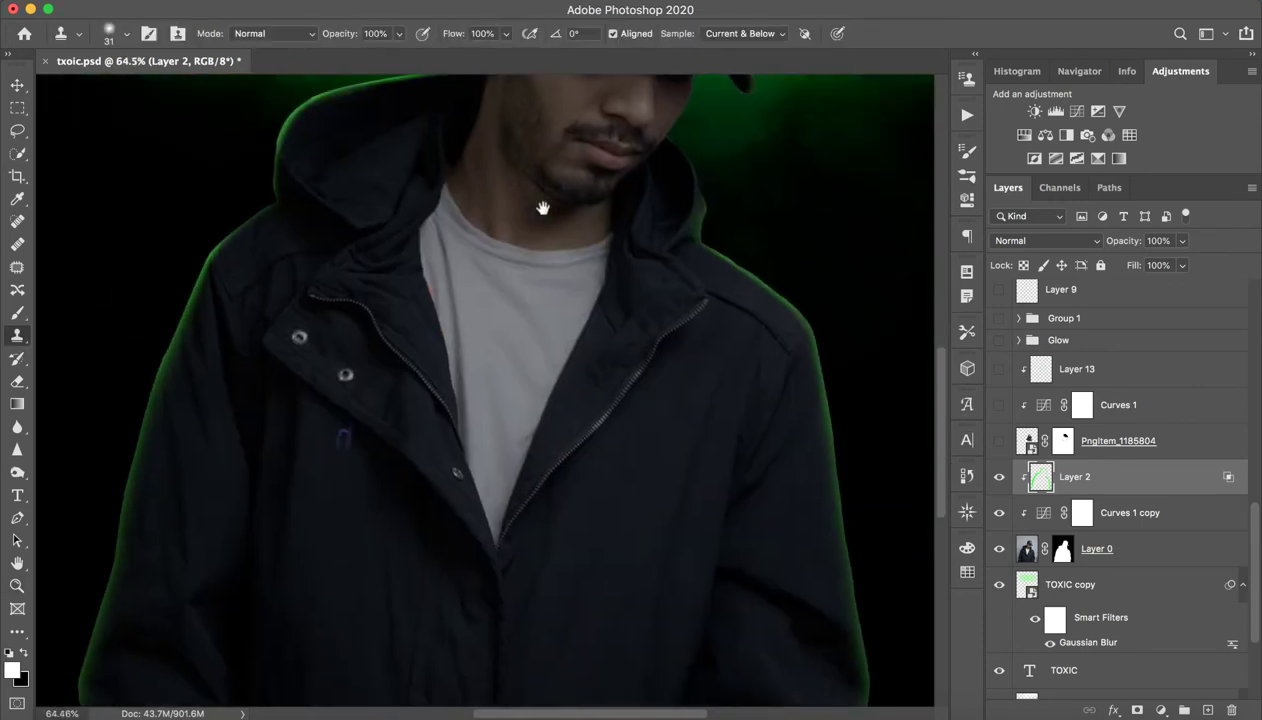
Hide Layer 2 and add a new layer above it, clipped to the man.
click(999, 477)
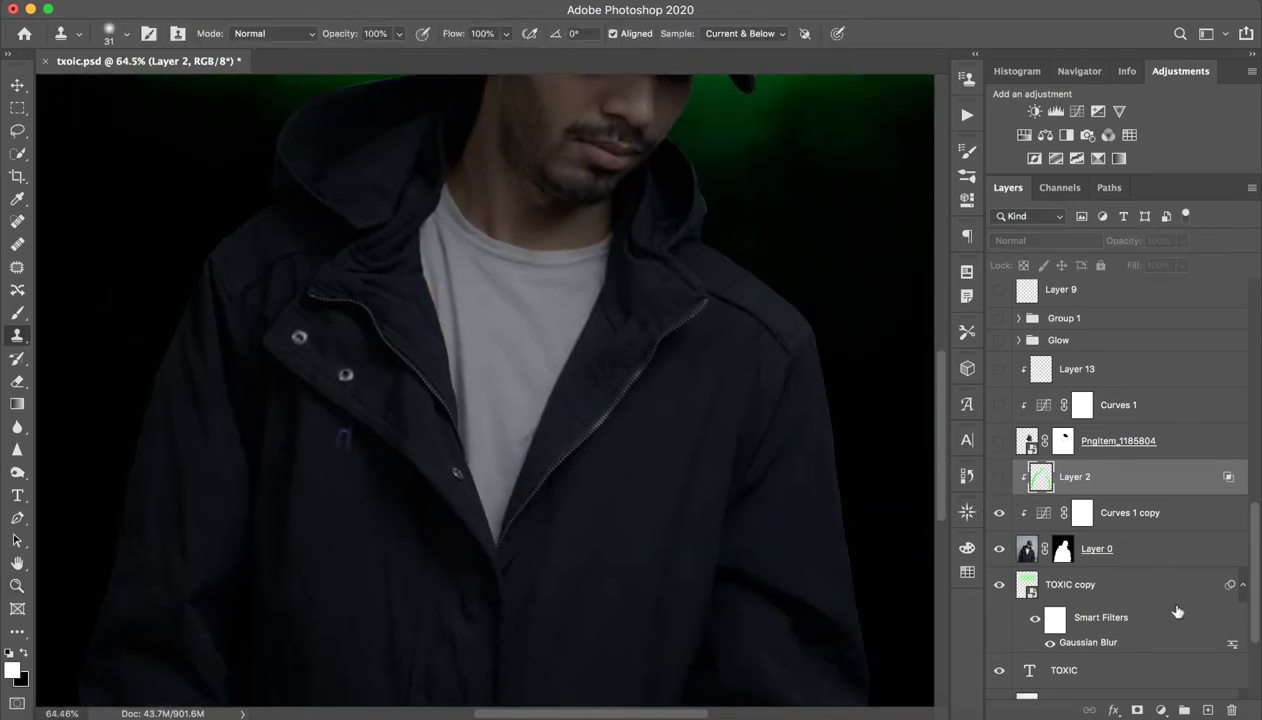
click(1208, 709)
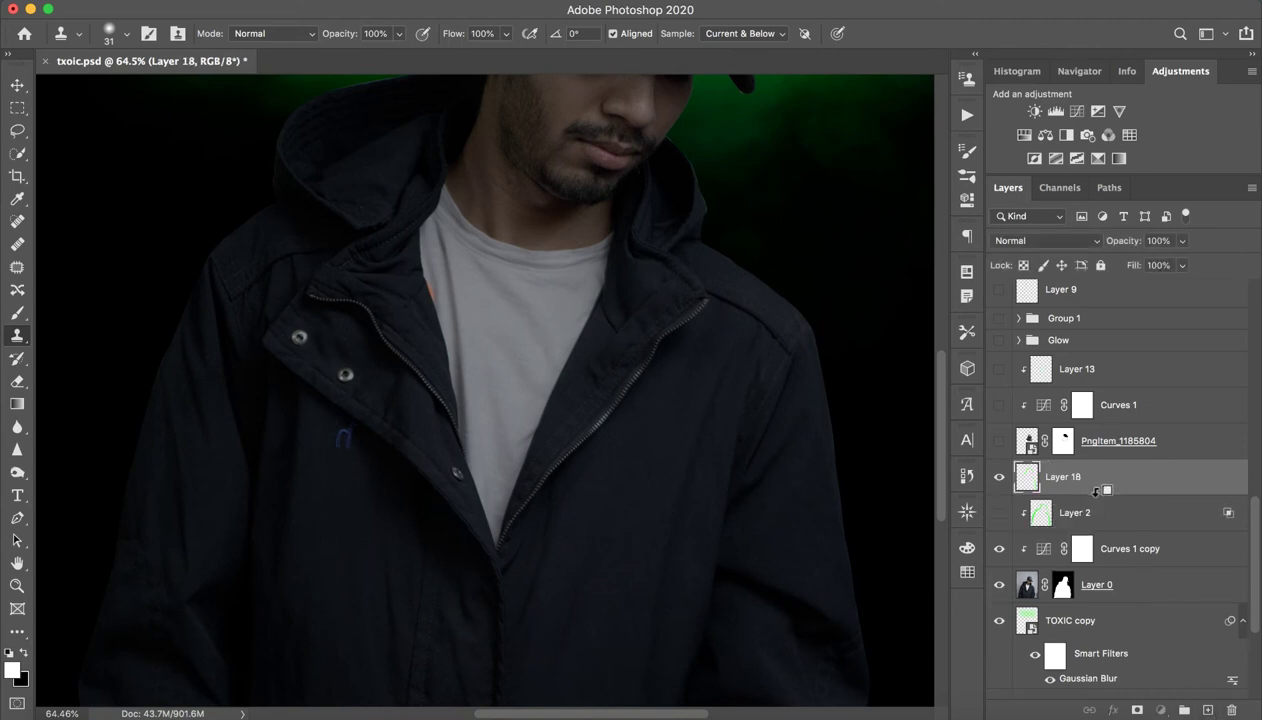
drag(557, 278, 593, 425)
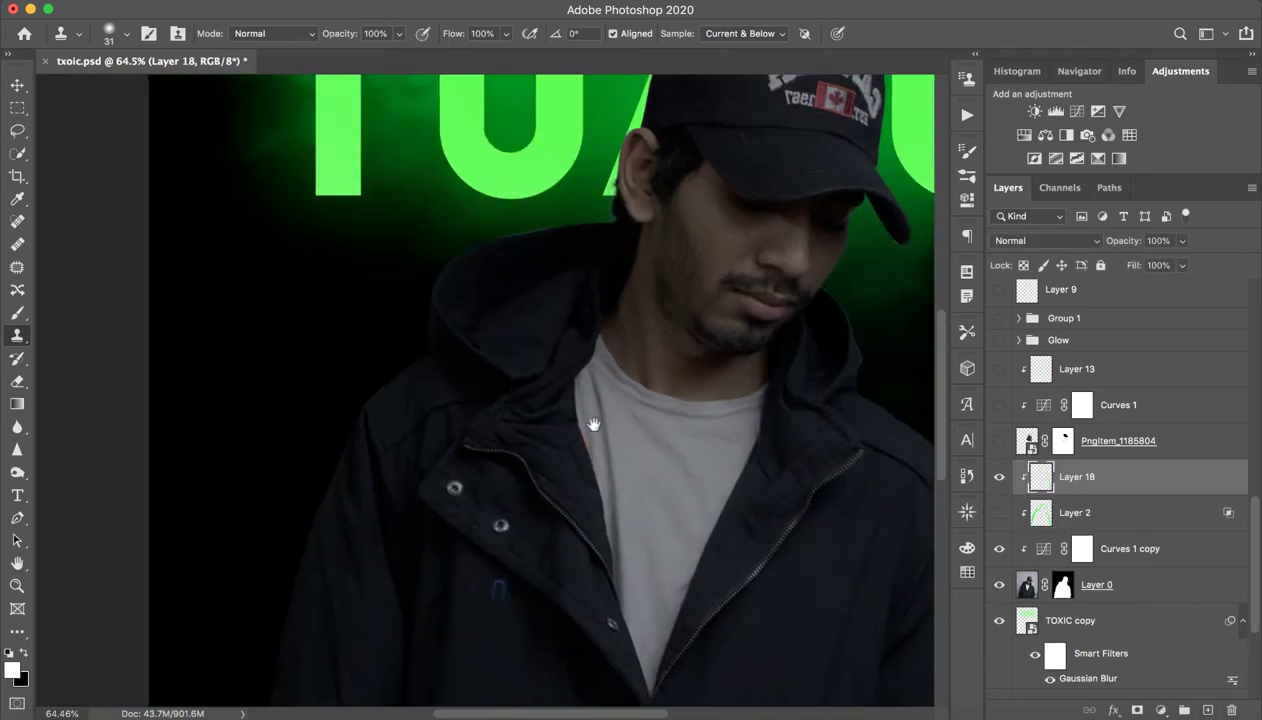
Set the foreground colour to blue 0600ff and move the new clipped layer beneath Layer 2.
click(15, 672)
click(740, 90)
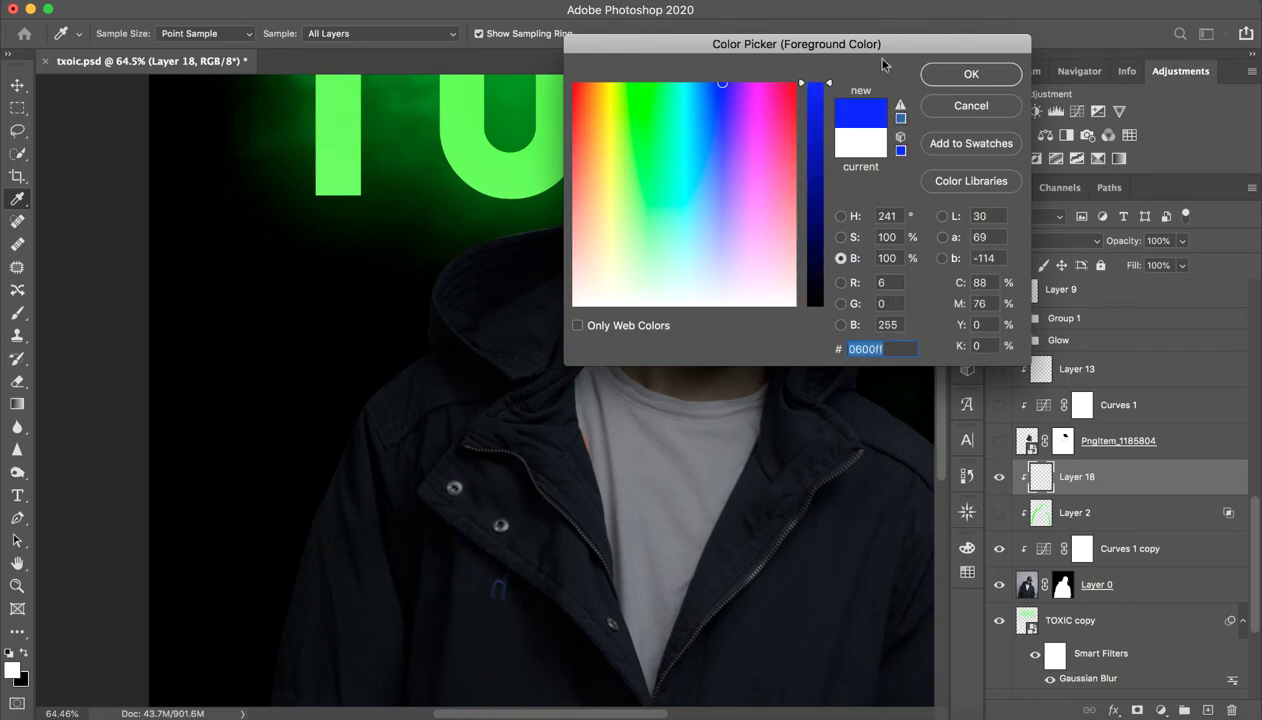
click(970, 74)
drag(408, 354, 448, 333)
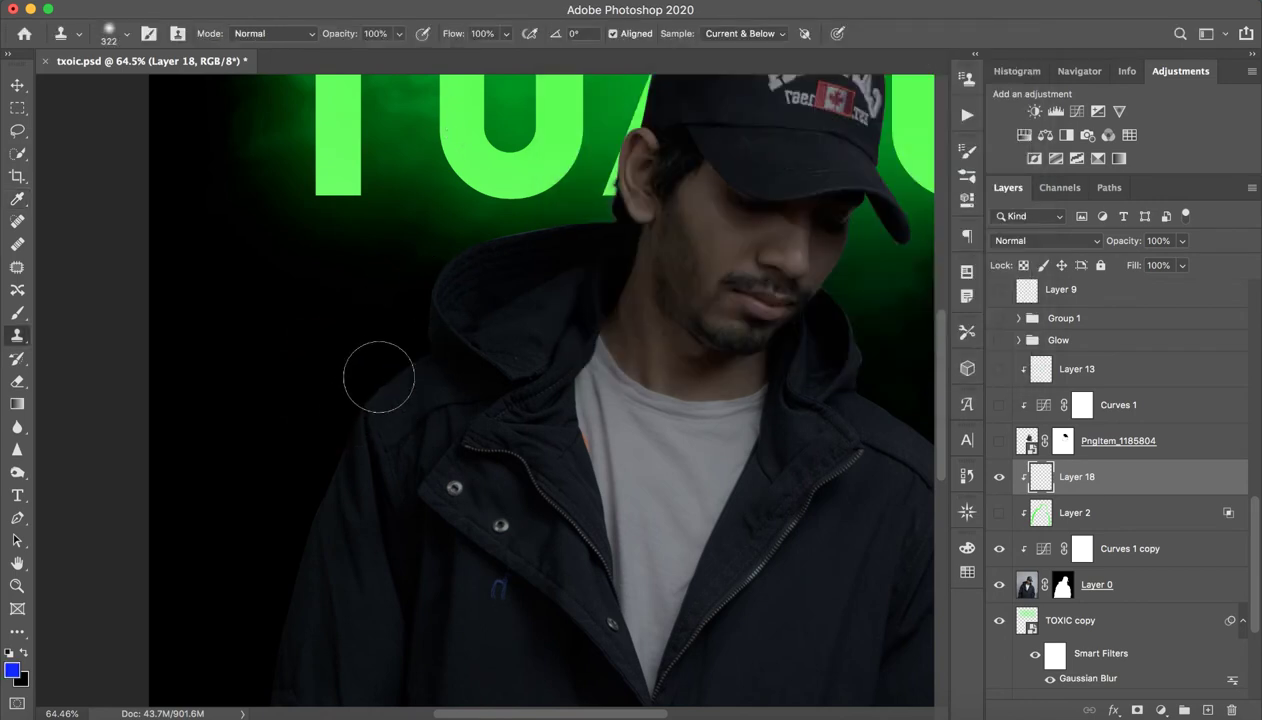
click(383, 347)
click(758, 254)
drag(1105, 478, 1130, 540)
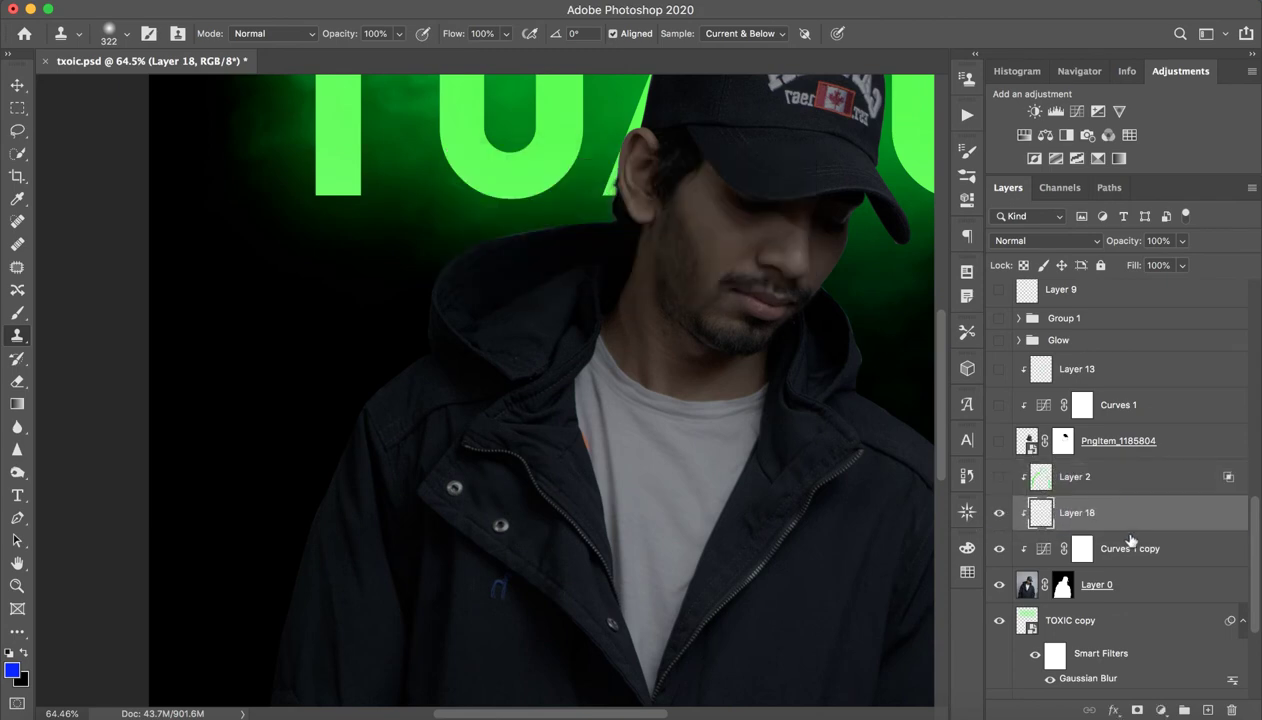
Paint a blue rim along the hood, shoulders and sleeves on Layer 18 with a soft 390 px brush.
click(384, 357)
click(760, 255)
click(17, 312)
mouse_move(330, 363)
mouse_down()
mouse_move(432, 369)
mouse_move(435, 87)
mouse_move(410, 358)
mouse_move(412, 203)
mouse_move(371, 346)
mouse_move(384, 368)
mouse_move(297, 495)
mouse_move(346, 376)
mouse_move(274, 573)
mouse_move(320, 417)
mouse_move(235, 625)
mouse_move(360, 338)
mouse_move(264, 481)
mouse_move(368, 325)
mouse_up()
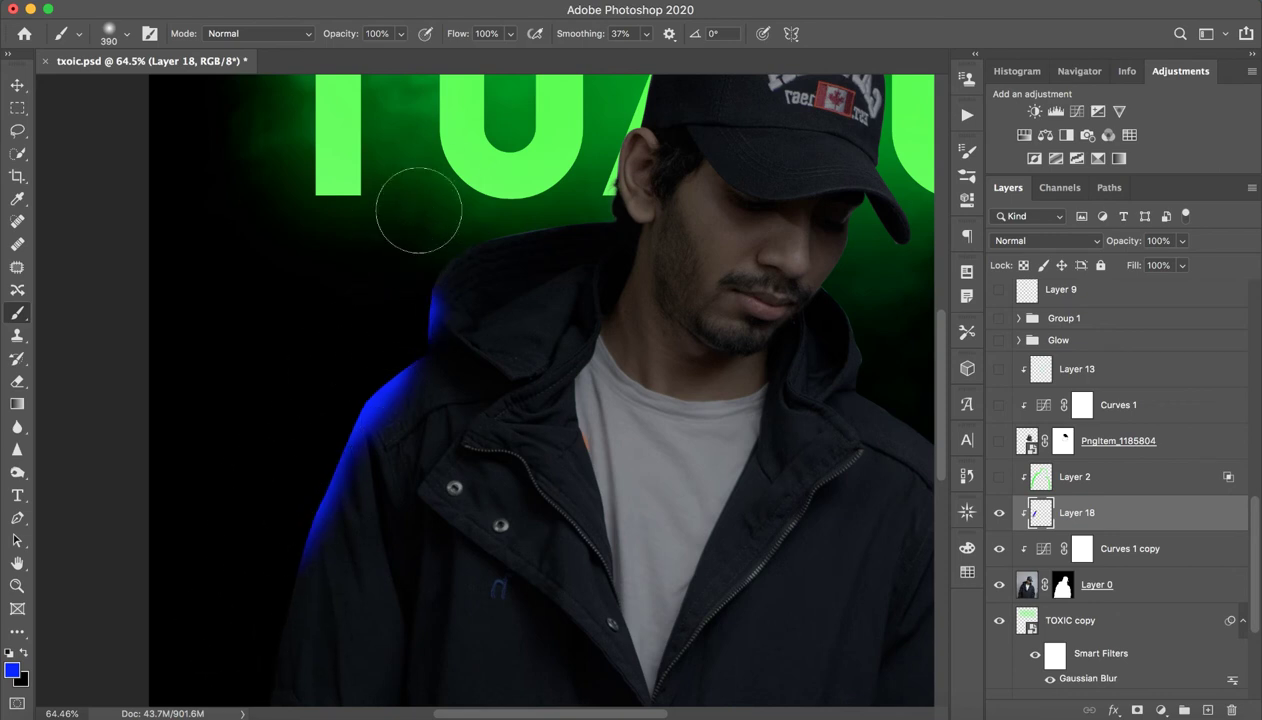
drag(423, 268, 600, 197)
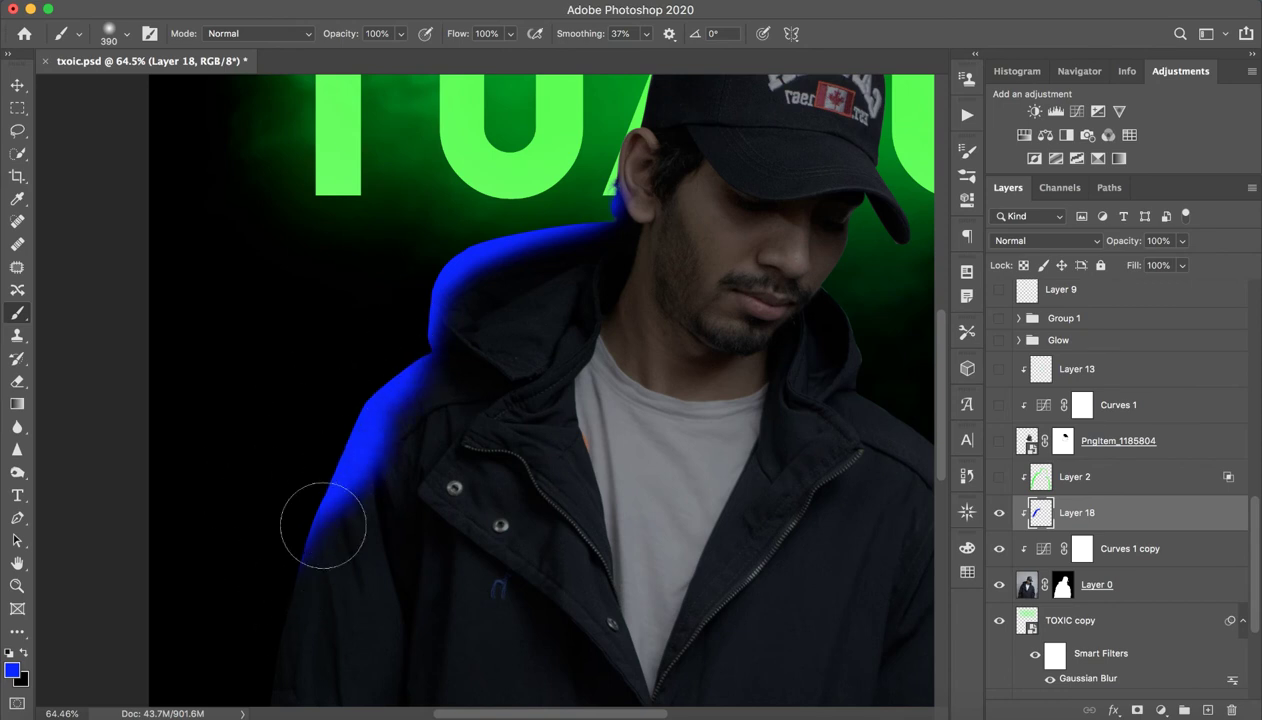
key(z)
mouse_move(358, 543)
mouse_down()
mouse_move(335, 560)
mouse_move(366, 563)
mouse_move(374, 459)
mouse_up()
key(b)
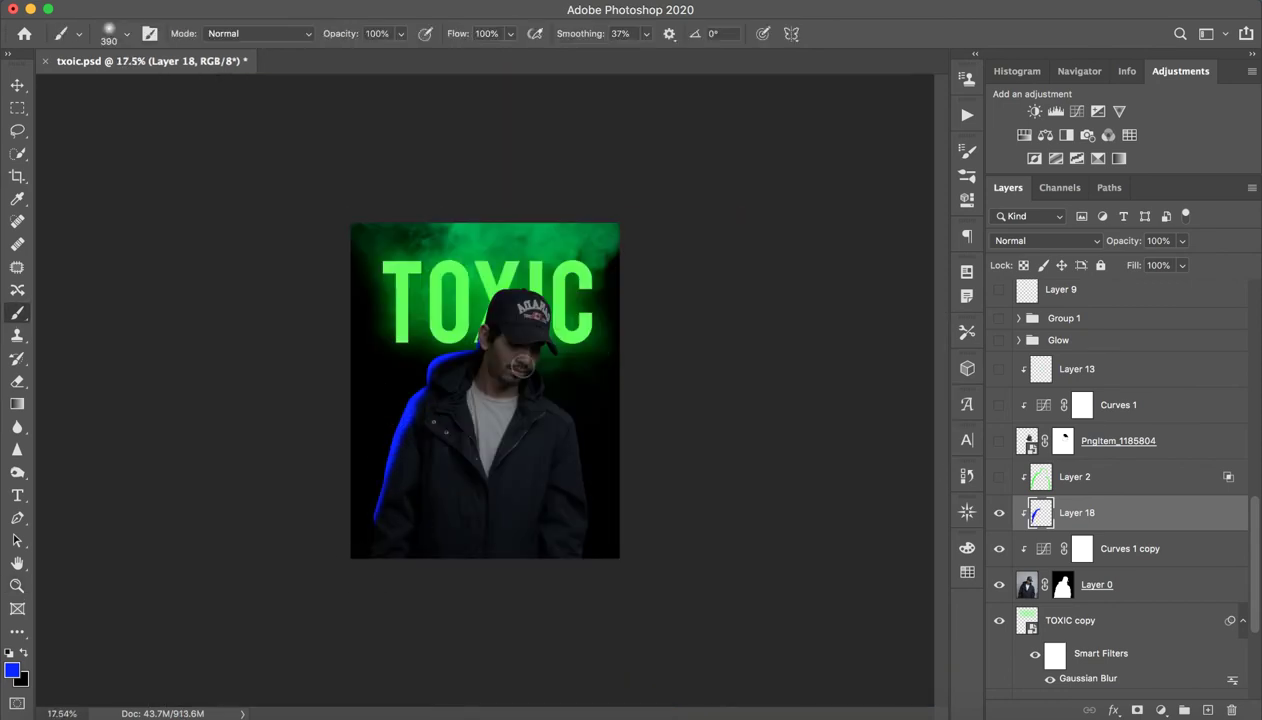
mouse_move(545, 342)
mouse_down()
mouse_move(537, 383)
mouse_move(571, 411)
mouse_move(572, 522)
mouse_up()
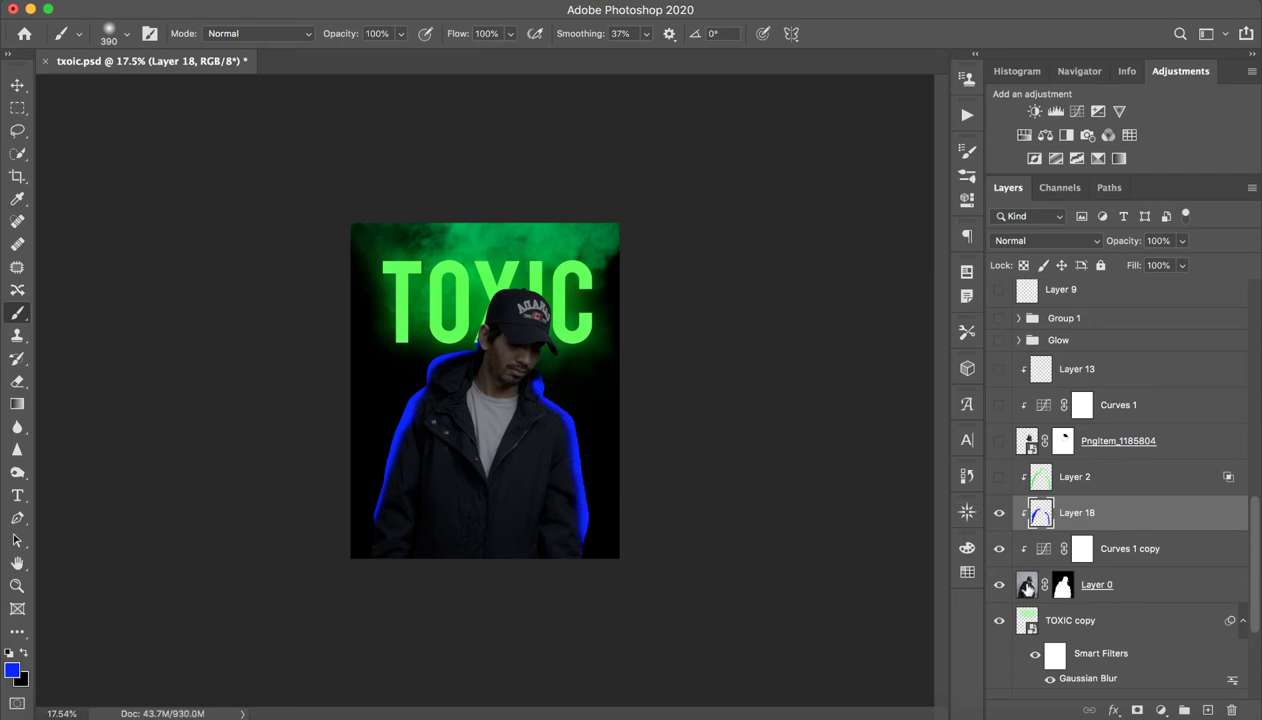
Delete the blue rim layer and make Layer 2 visible again.
click(1231, 711)
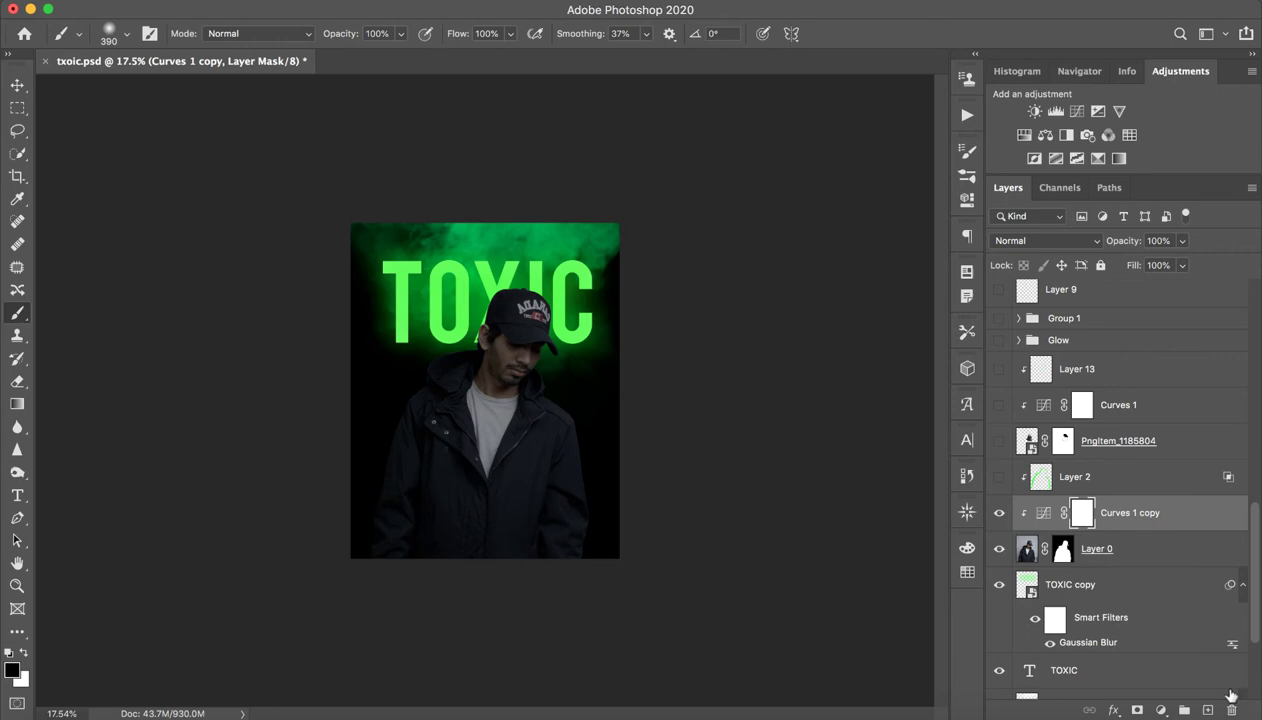
click(1100, 489)
click(999, 477)
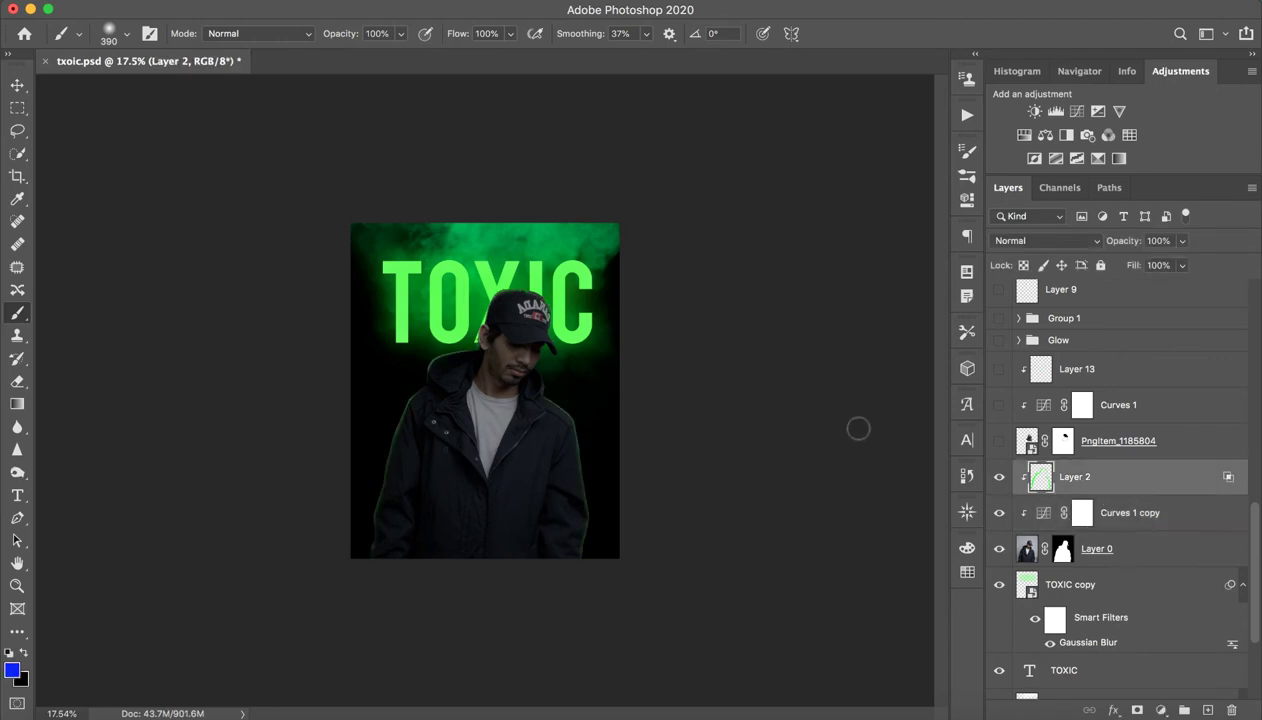
In Layer 2's blending options, spread the split black Blend If slider of the Underlying Layer to 0 / 85.
key(z)
drag(521, 398, 560, 404)
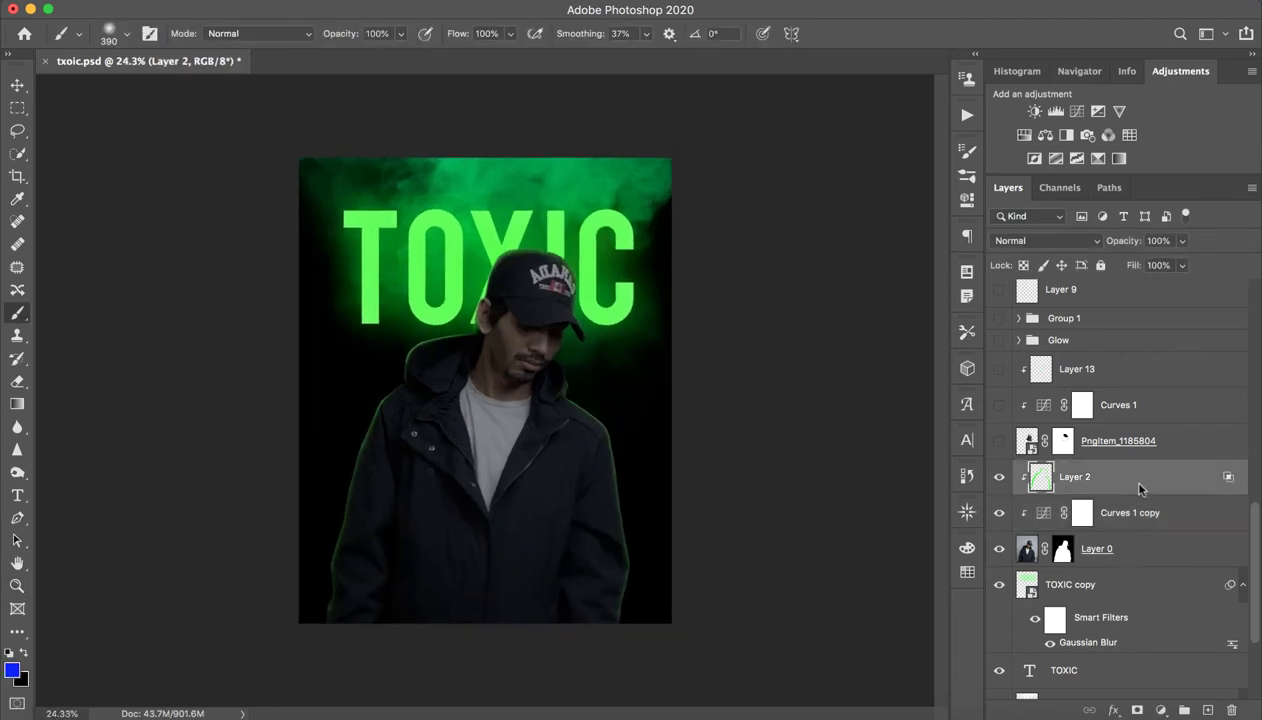
double_click(1125, 480)
drag(724, 398, 798, 400)
drag(619, 50, 768, 46)
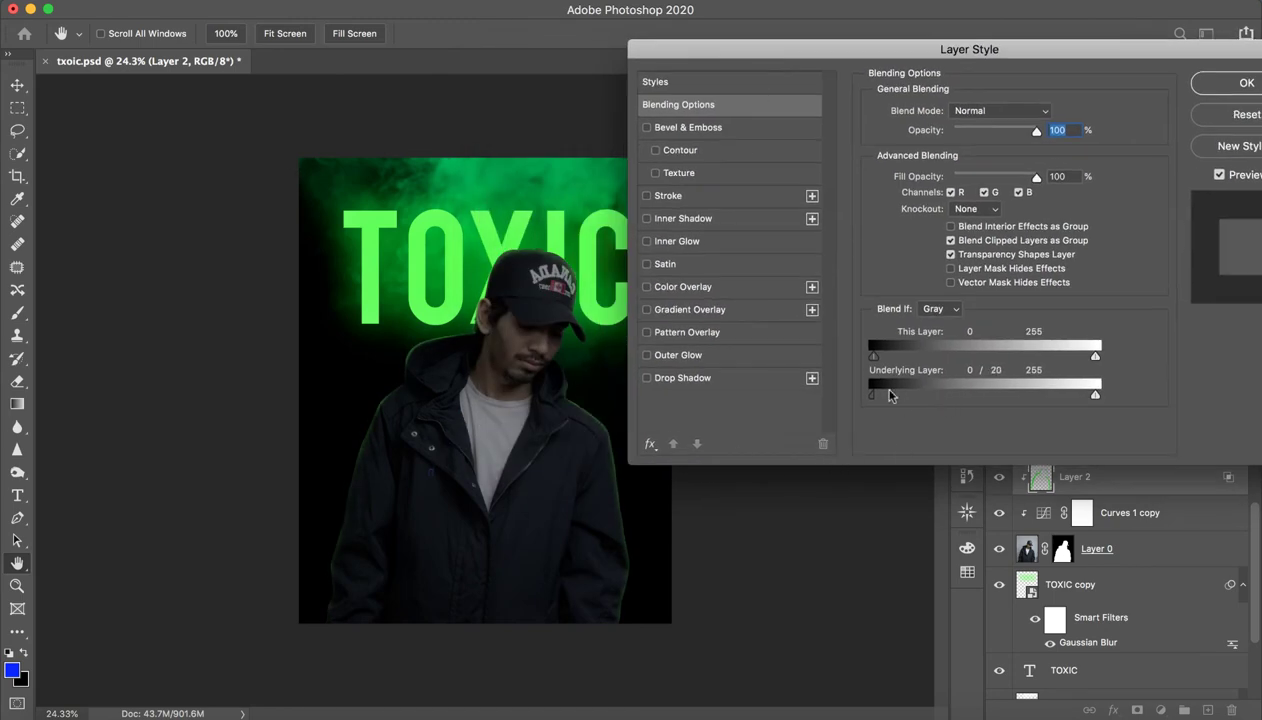
drag(947, 395, 951, 392)
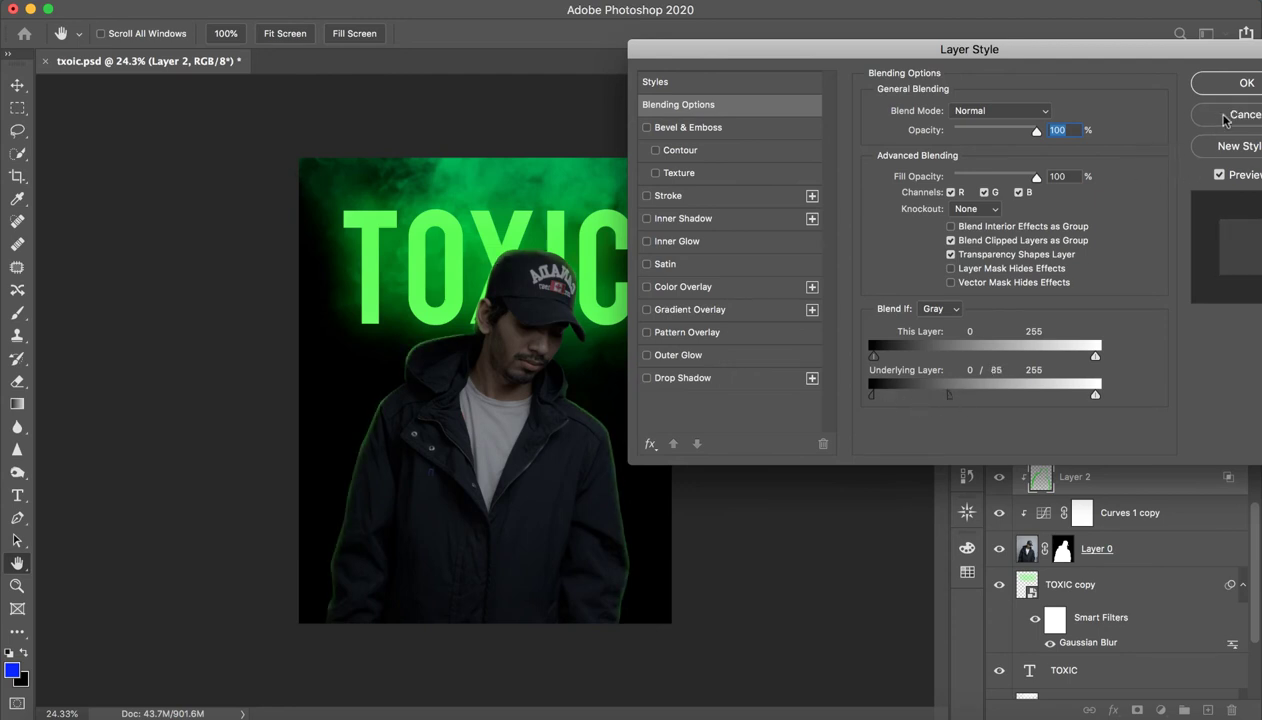
click(1246, 83)
Compare the man with and without the green rim light of Layer 2, leaving the layer visible.
key(z)
click(475, 371)
drag(475, 371, 440, 368)
key(b)
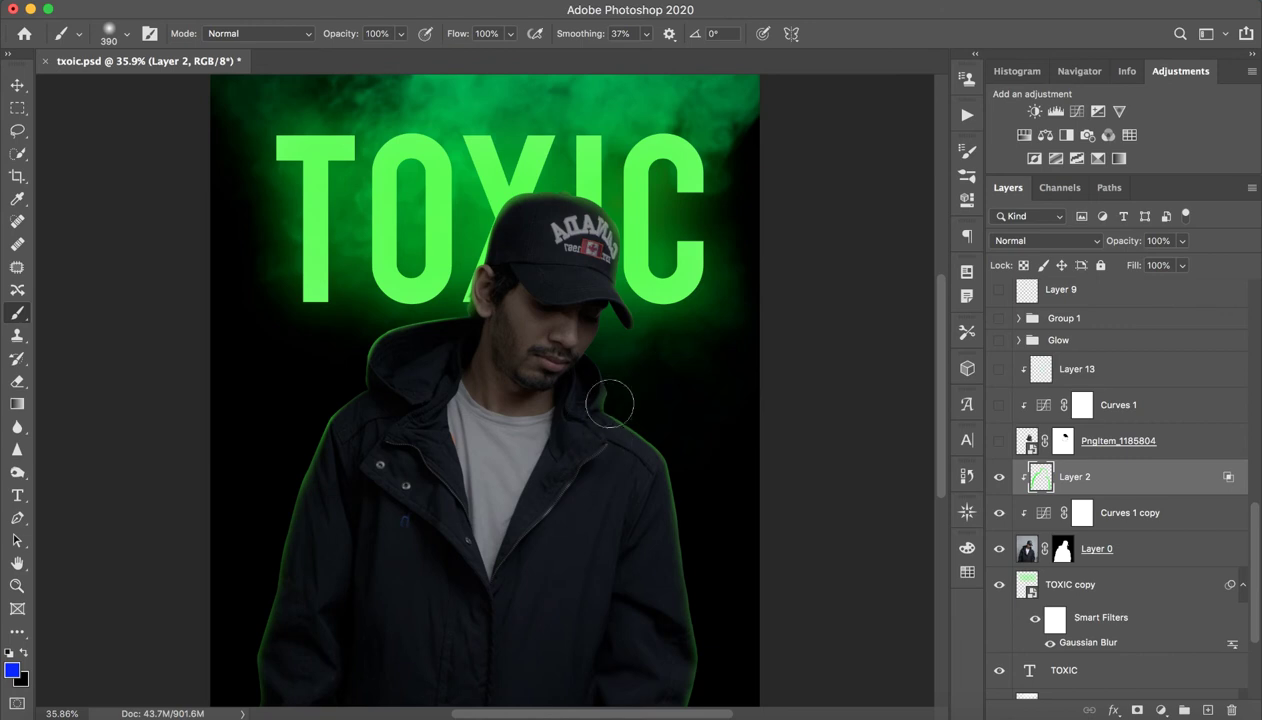
click(999, 477)
click(1001, 479)
click(1001, 479)
click(1001, 479)
Make the gas mask layer PngItem_1185804 visible over the man's face and compare the face with and without it.
scroll(1090, 450, up, 2)
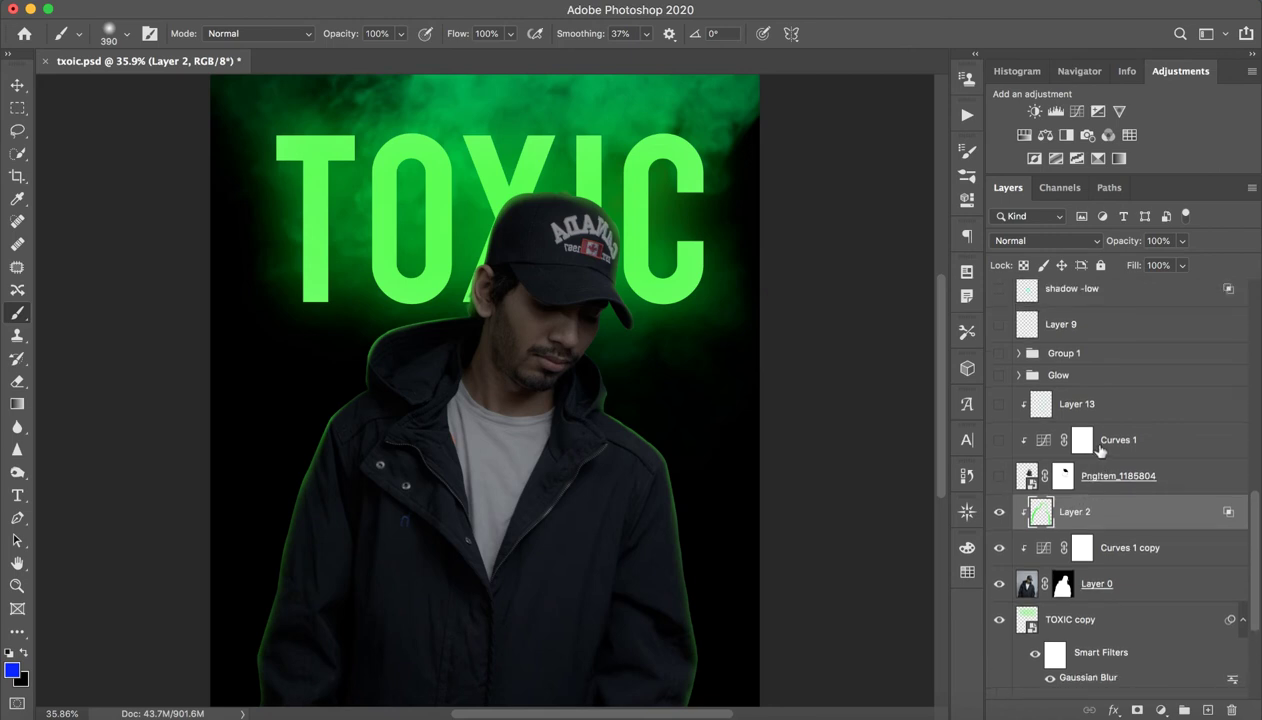
click(1115, 458)
click(1100, 487)
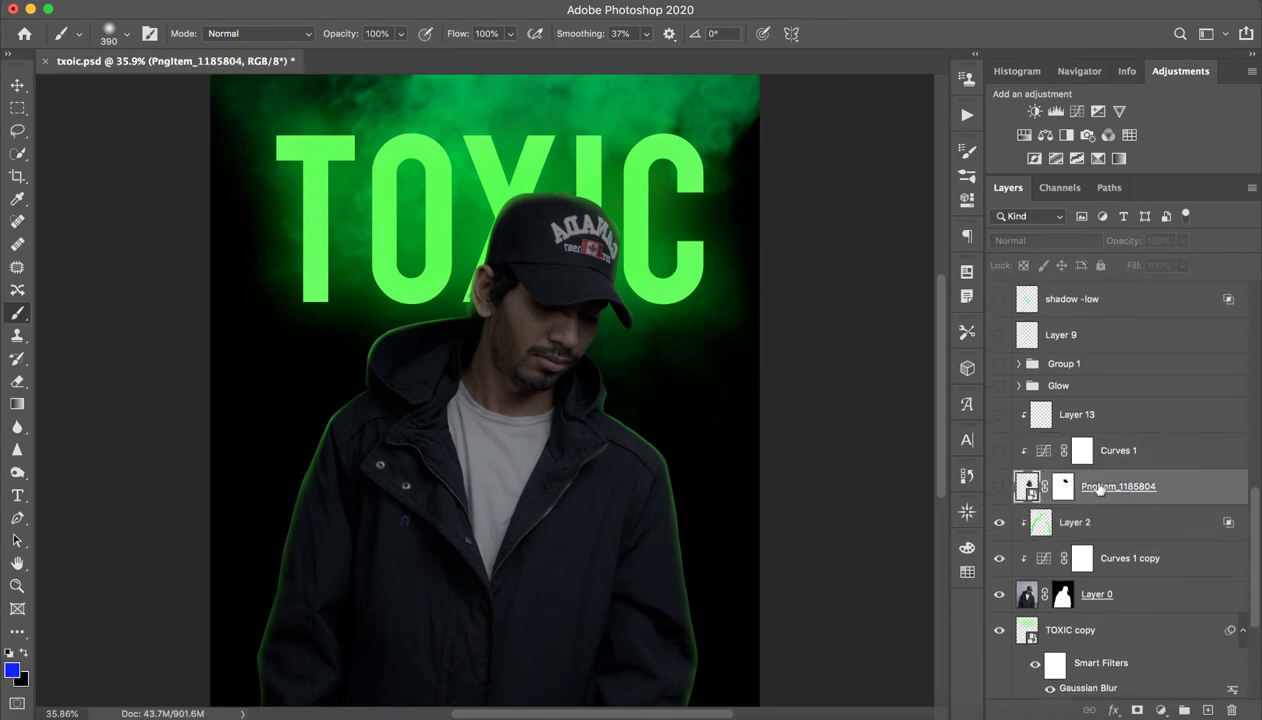
click(999, 486)
click(999, 486)
click(999, 486)
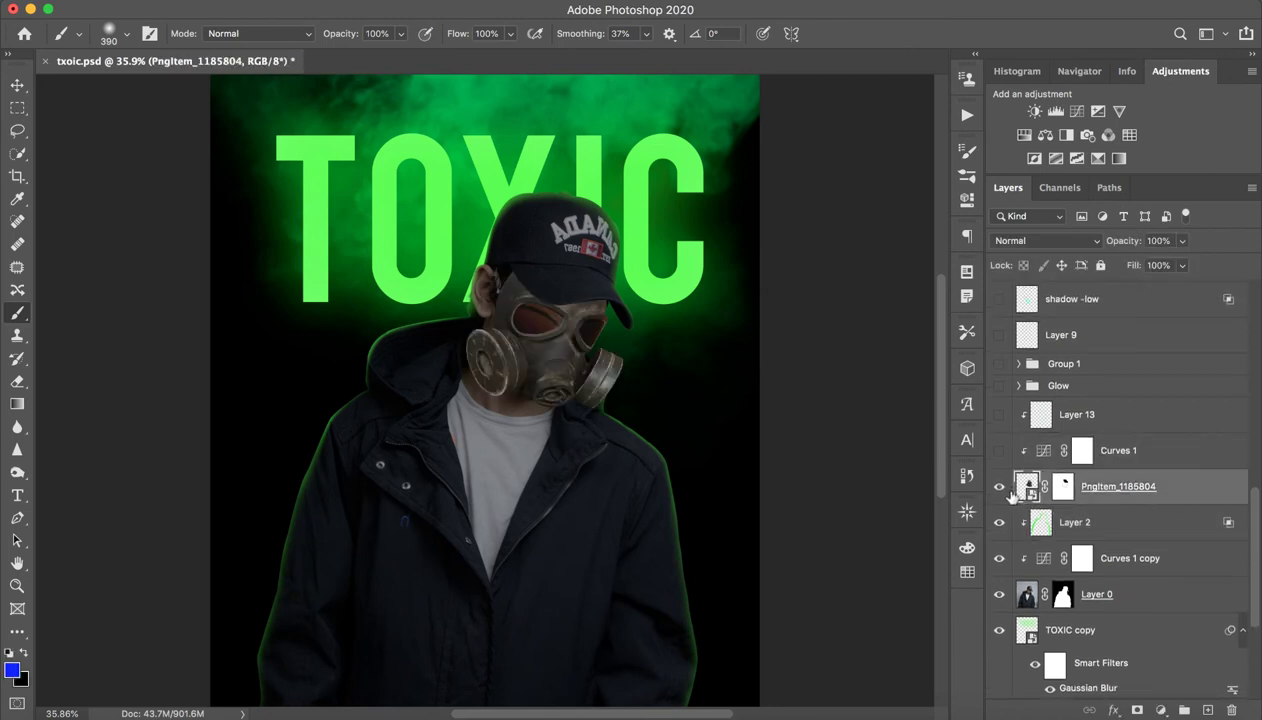
click(999, 486)
click(999, 486)
key(z)
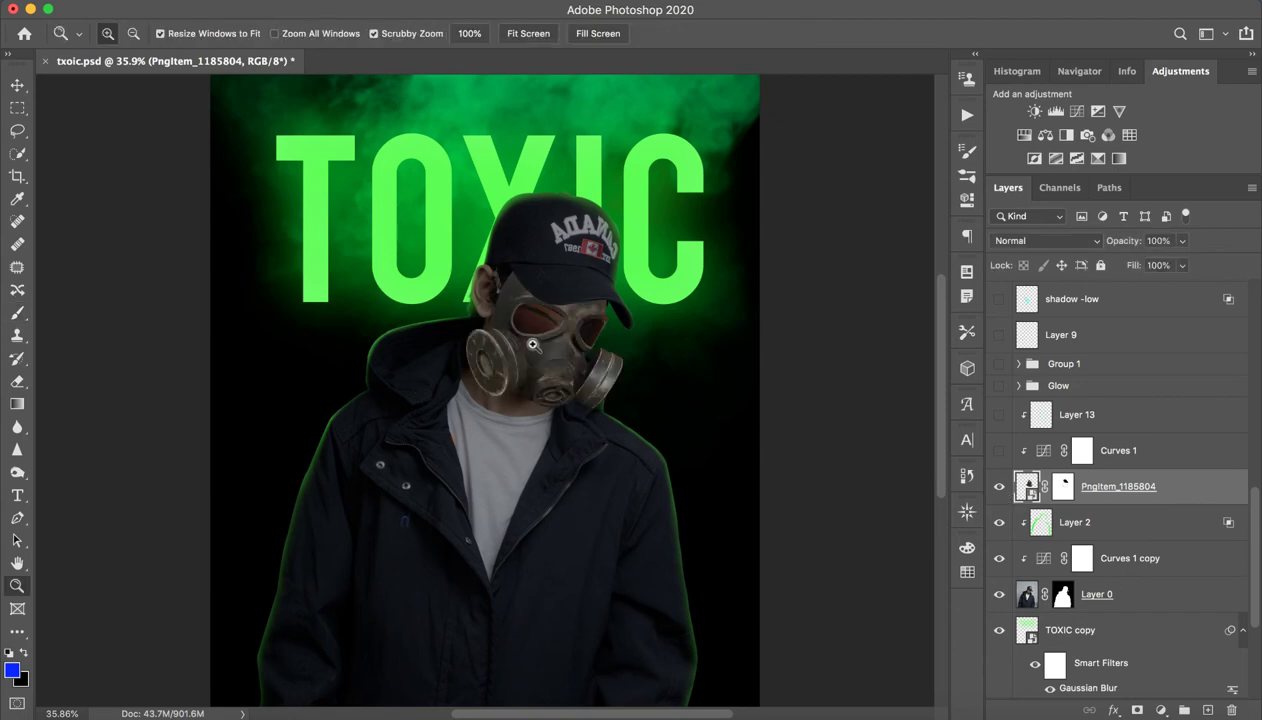
mouse_move(533, 344)
mouse_down()
mouse_move(610, 350)
mouse_move(470, 365)
mouse_move(541, 373)
mouse_move(546, 351)
mouse_up()
key(b)
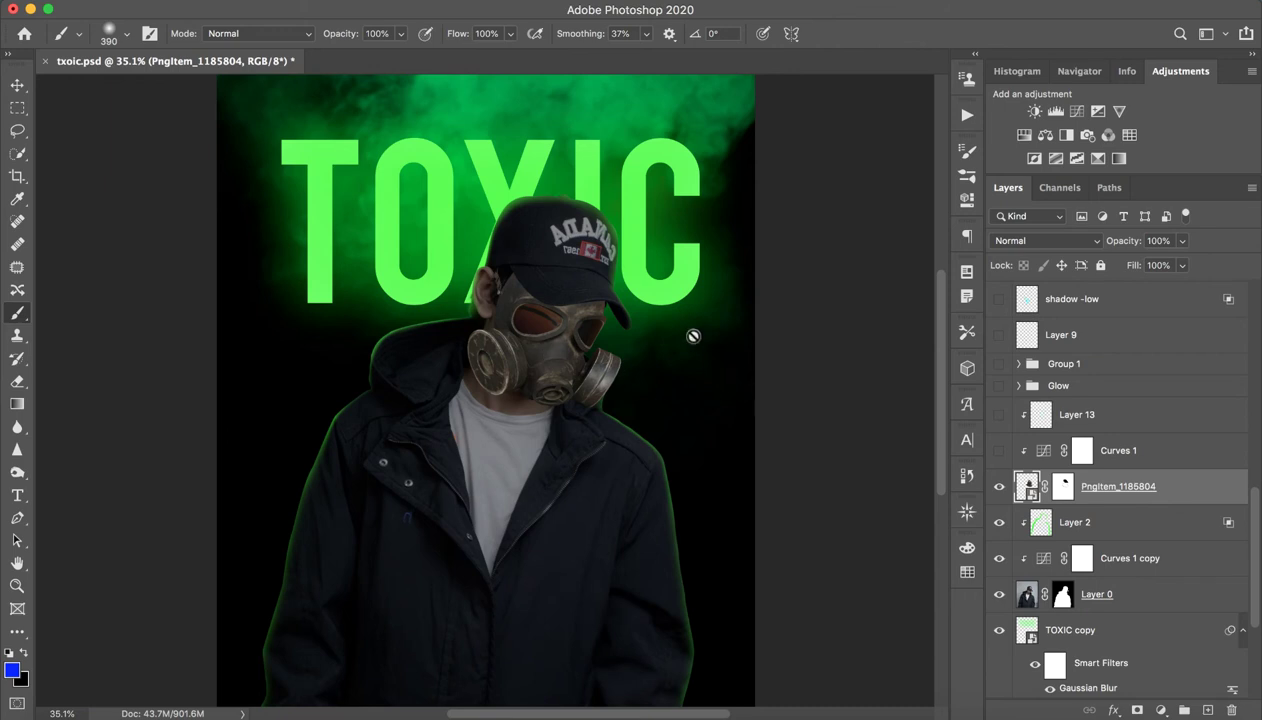
Compare the gas mask with its layer mask disabled and enabled, and inspect its fit under the cap and around the ear.
shift+click(1063, 488)
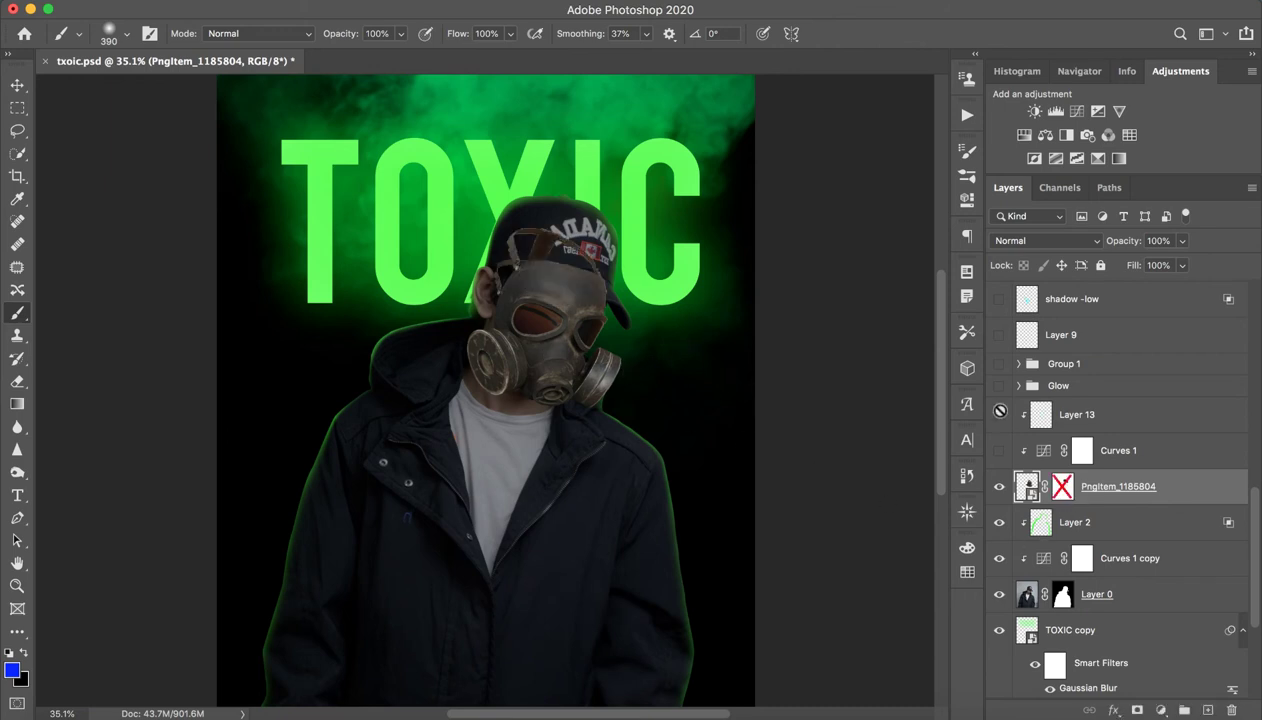
shift+click(1063, 487)
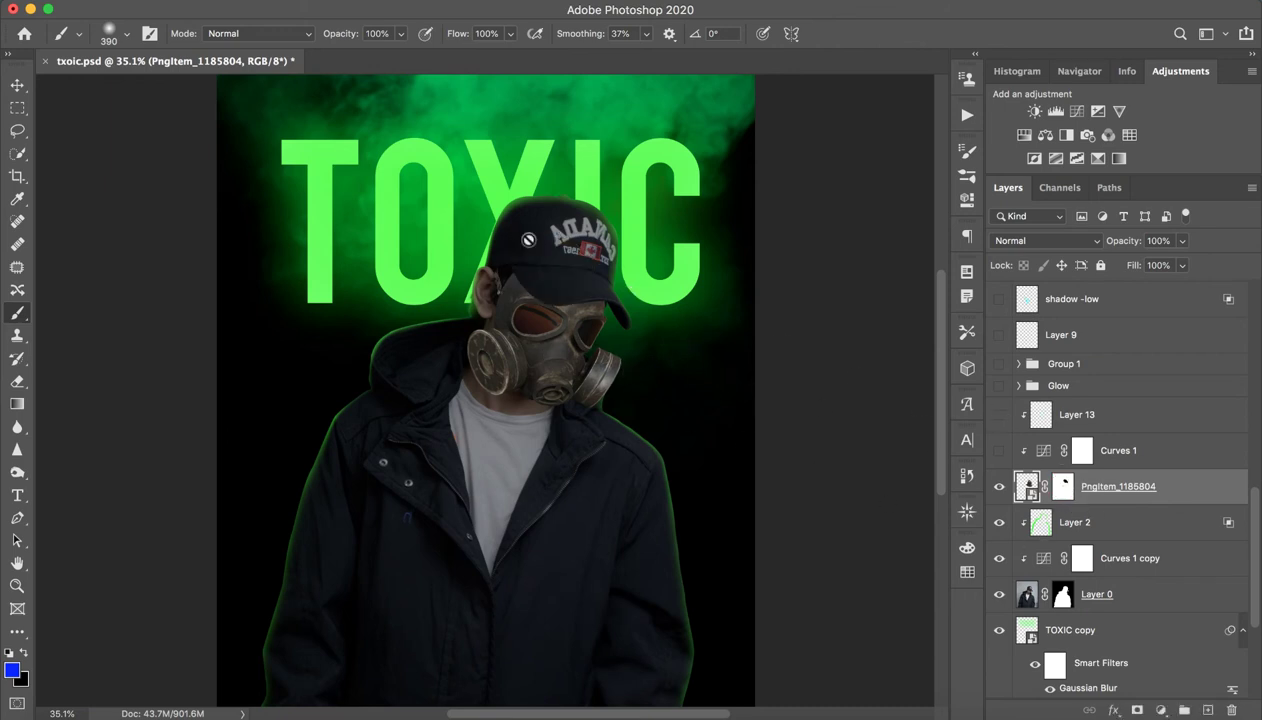
key(z)
drag(490, 294, 580, 292)
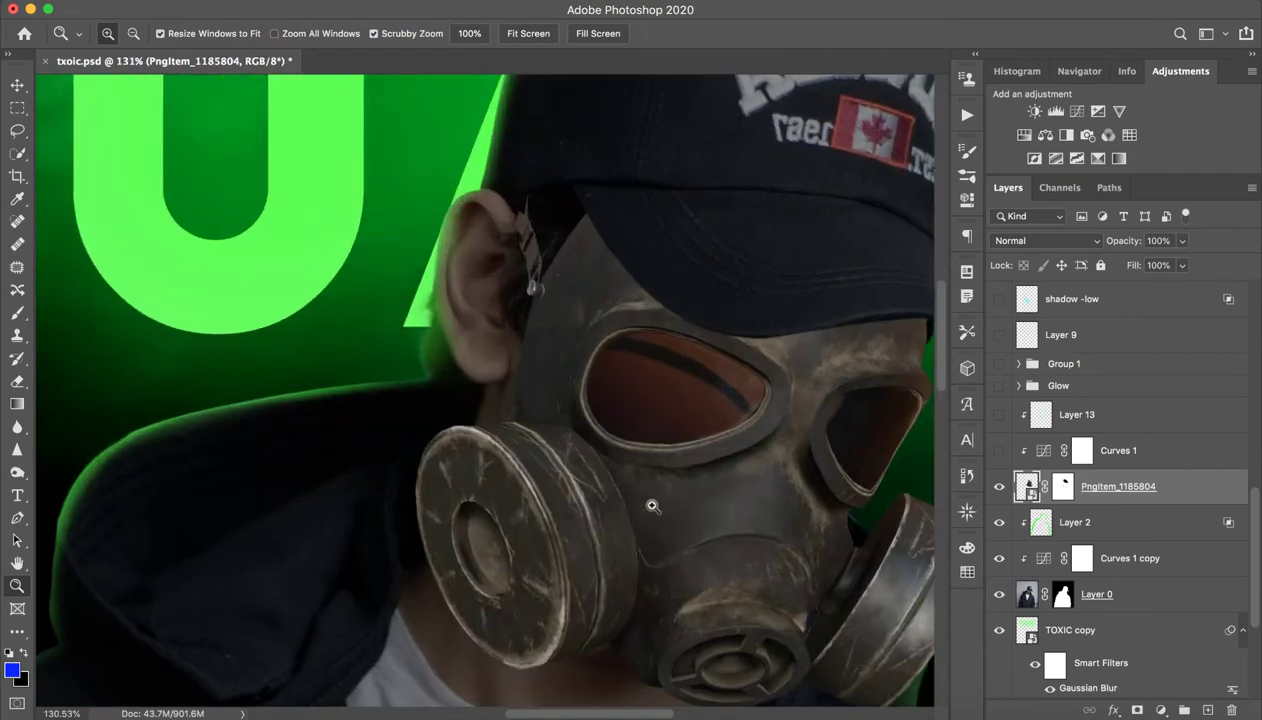
mouse_move(650, 502)
mouse_down()
mouse_move(592, 456)
mouse_move(642, 451)
mouse_move(617, 381)
mouse_move(590, 381)
mouse_up()
key(b)
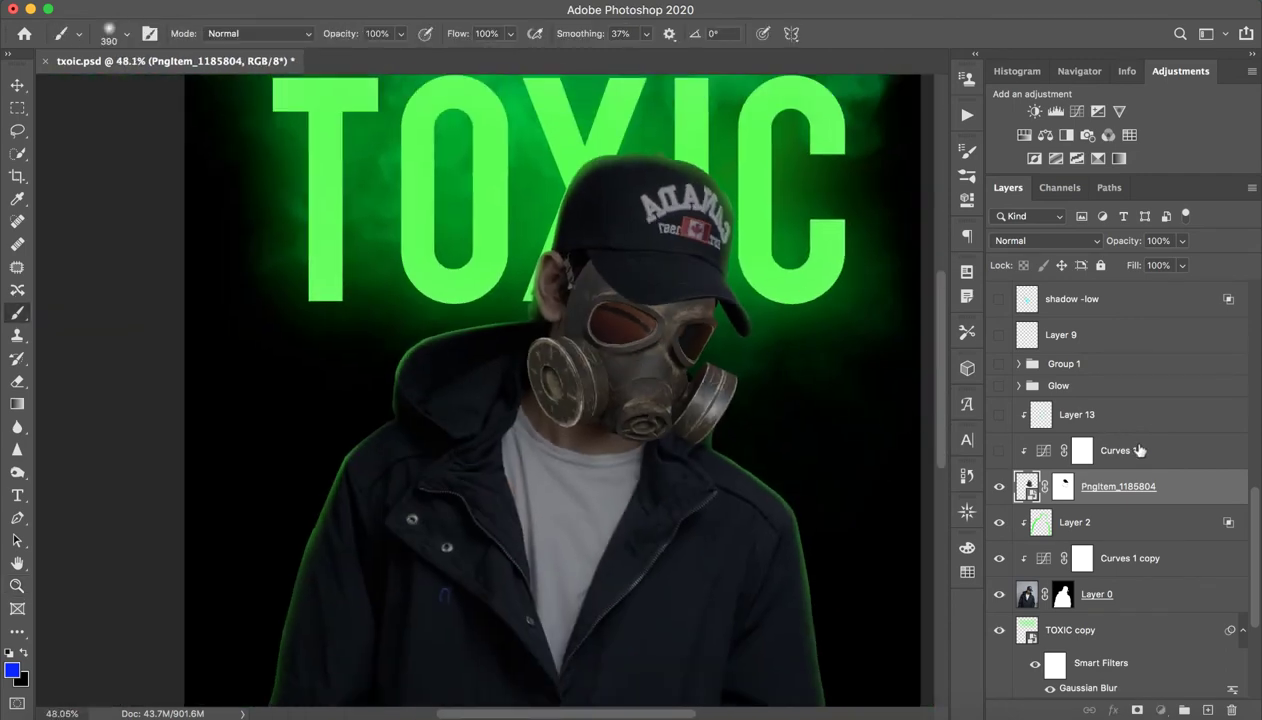
Make the Curves 1 adjustment clipped to the gas mask visible and review its darkening curve.
click(1080, 450)
click(999, 452)
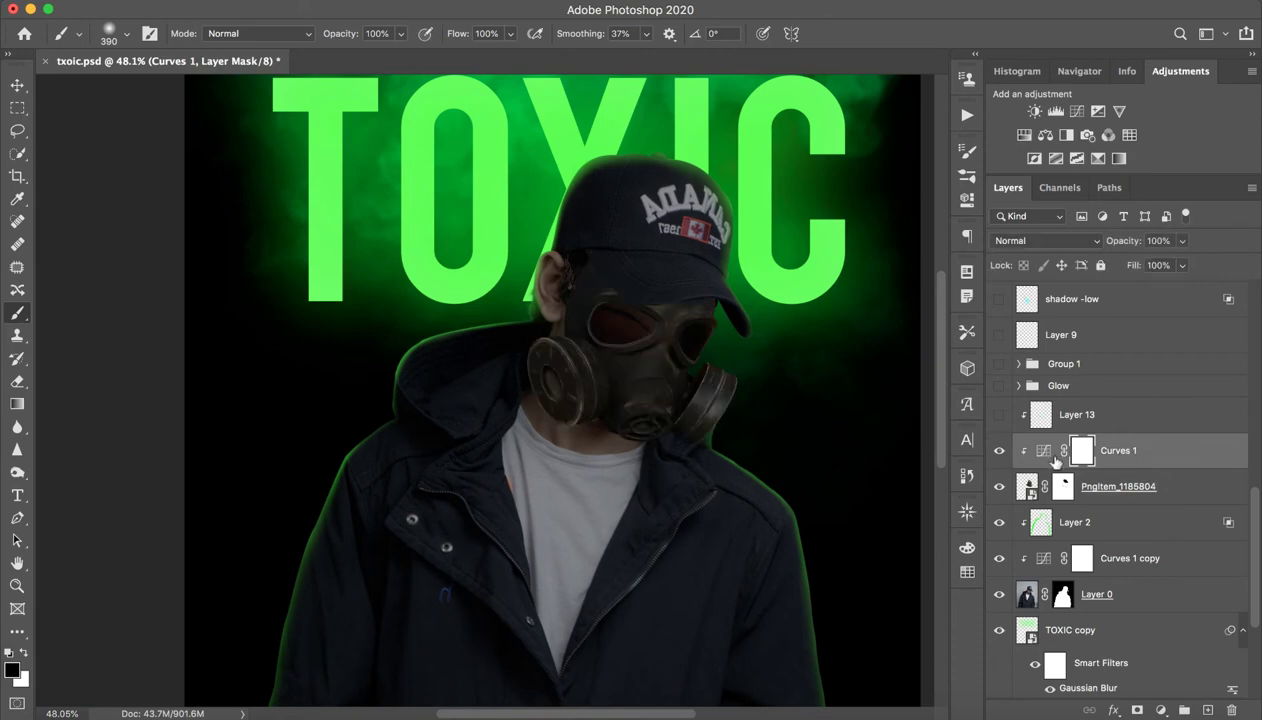
double_click(1045, 452)
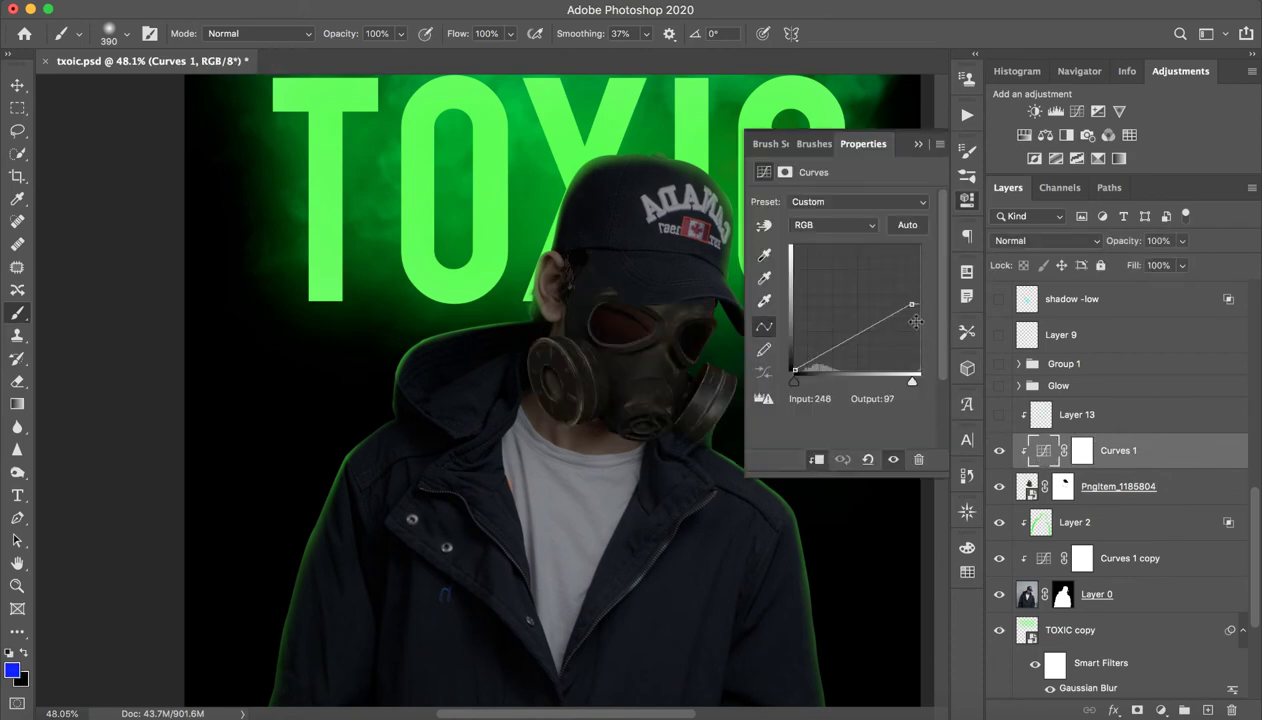
click(921, 146)
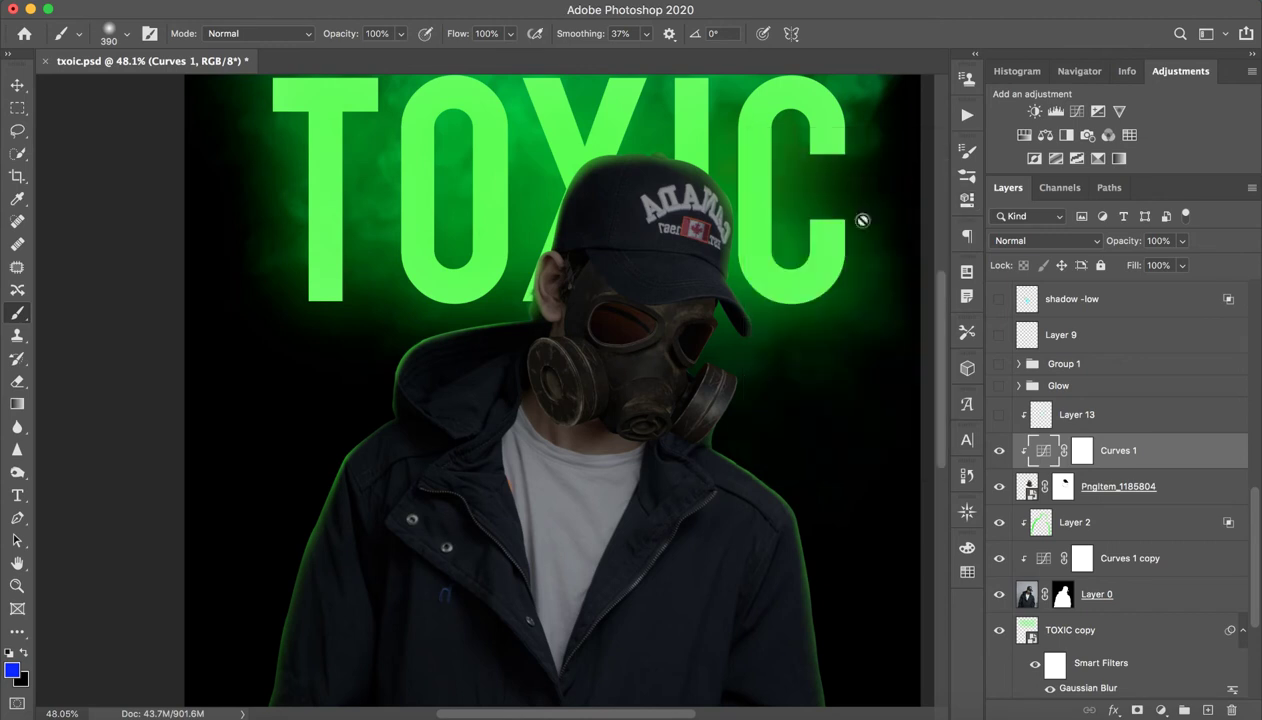
Compare the gas mask with and without the teal tint of Layer 13, view the tint alone, and leave Layer 13 hidden.
click(1143, 412)
click(999, 414)
click(999, 414)
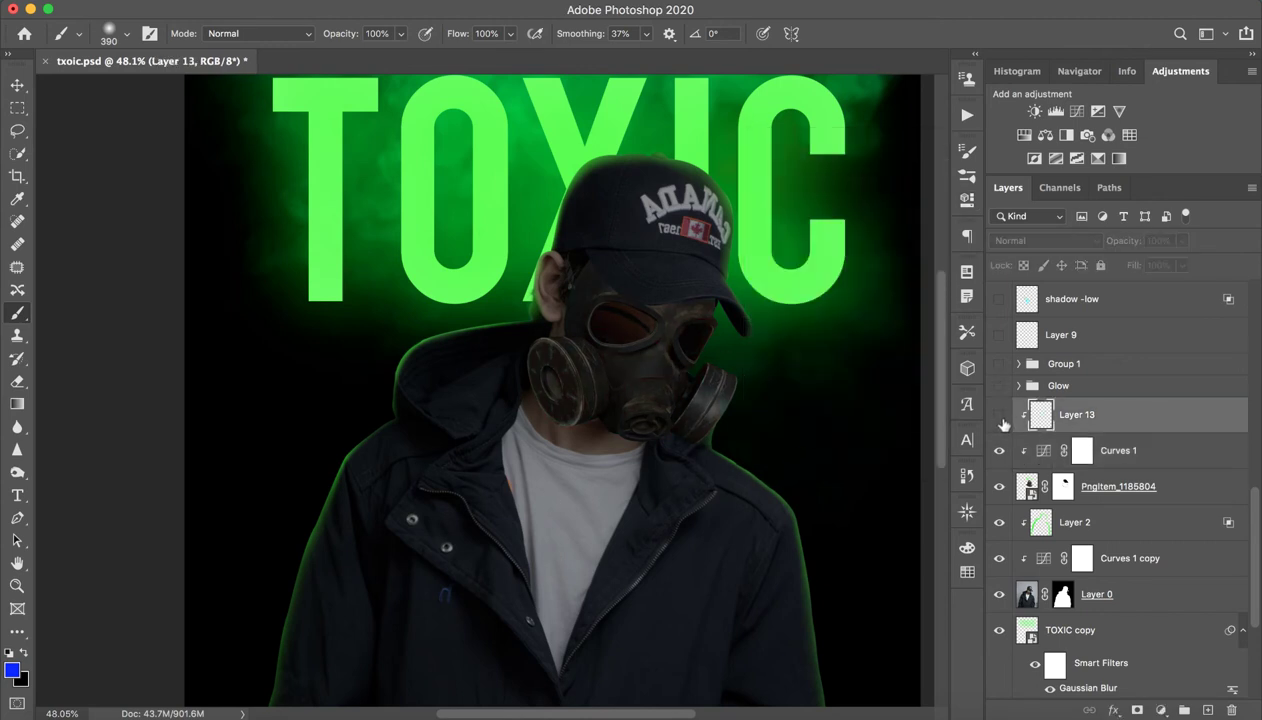
click(999, 414)
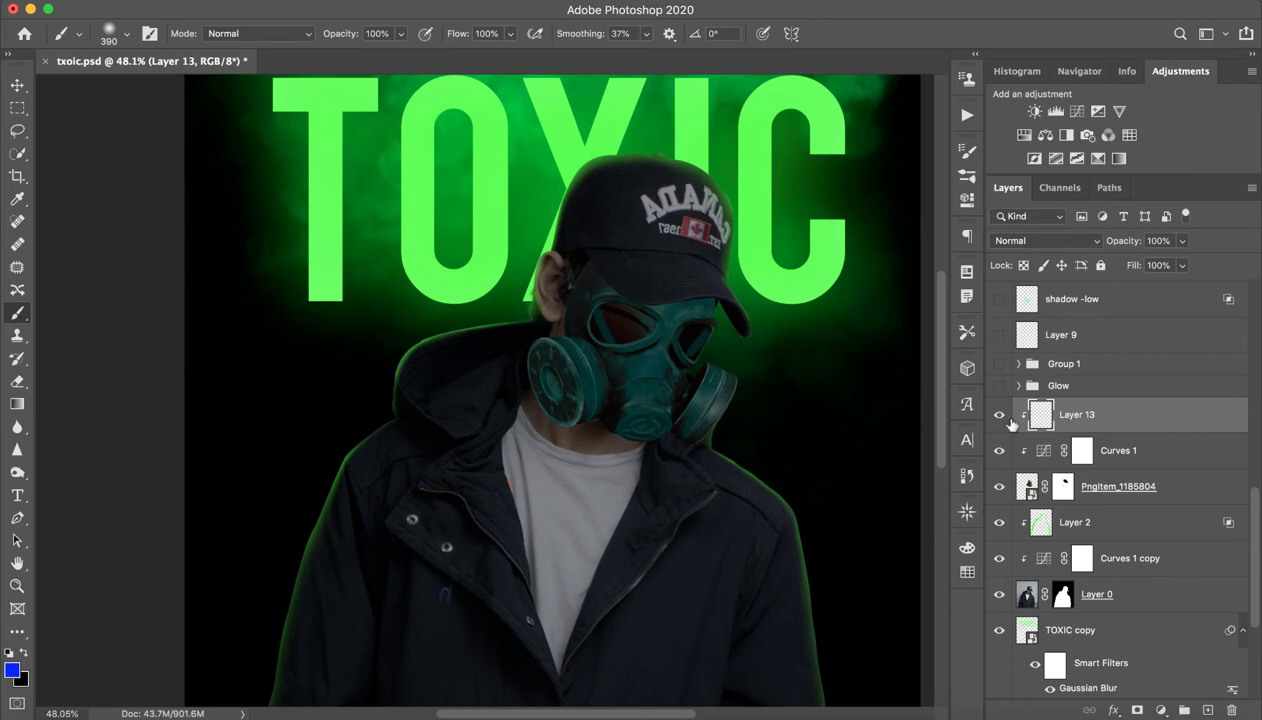
alt+click(999, 416)
alt+click(999, 416)
click(999, 415)
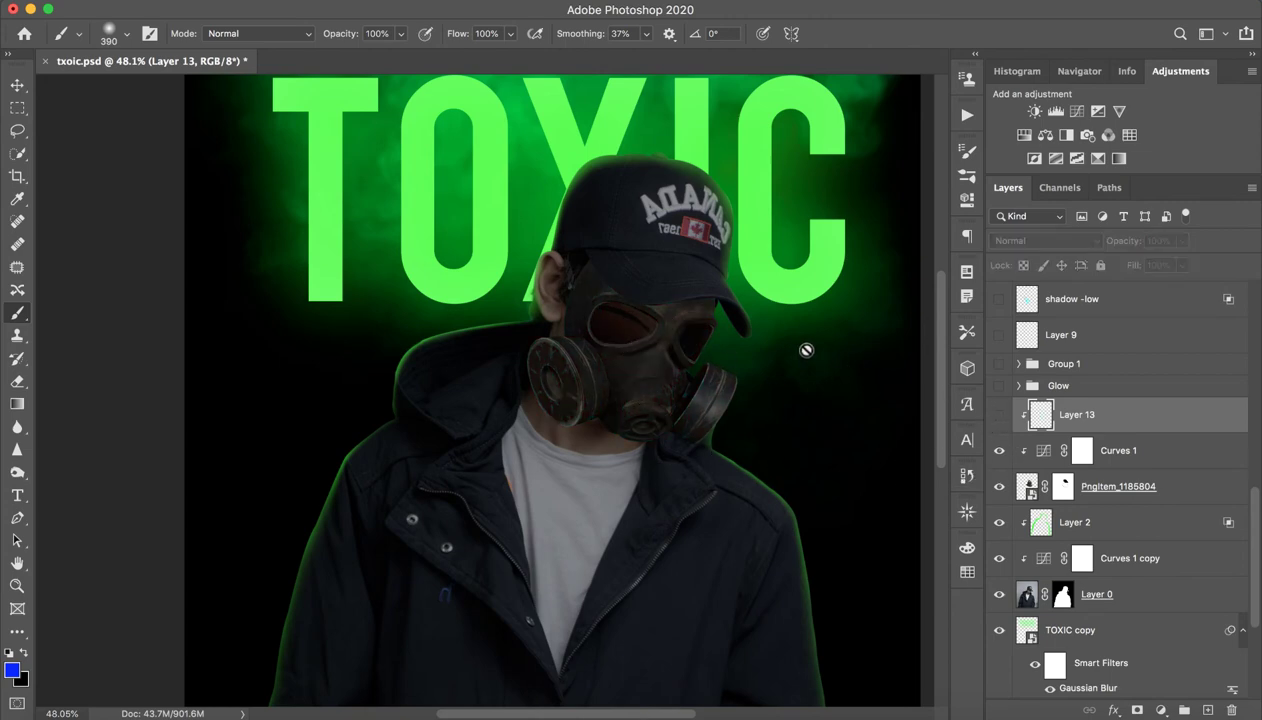
Make the Glow group visible and examine its cyan lights on the gas mask close up, along with its subgroups.
key(z)
drag(720, 380, 678, 380)
key(z)
drag(457, 362, 490, 366)
drag(1058, 388, 1060, 390)
click(999, 388)
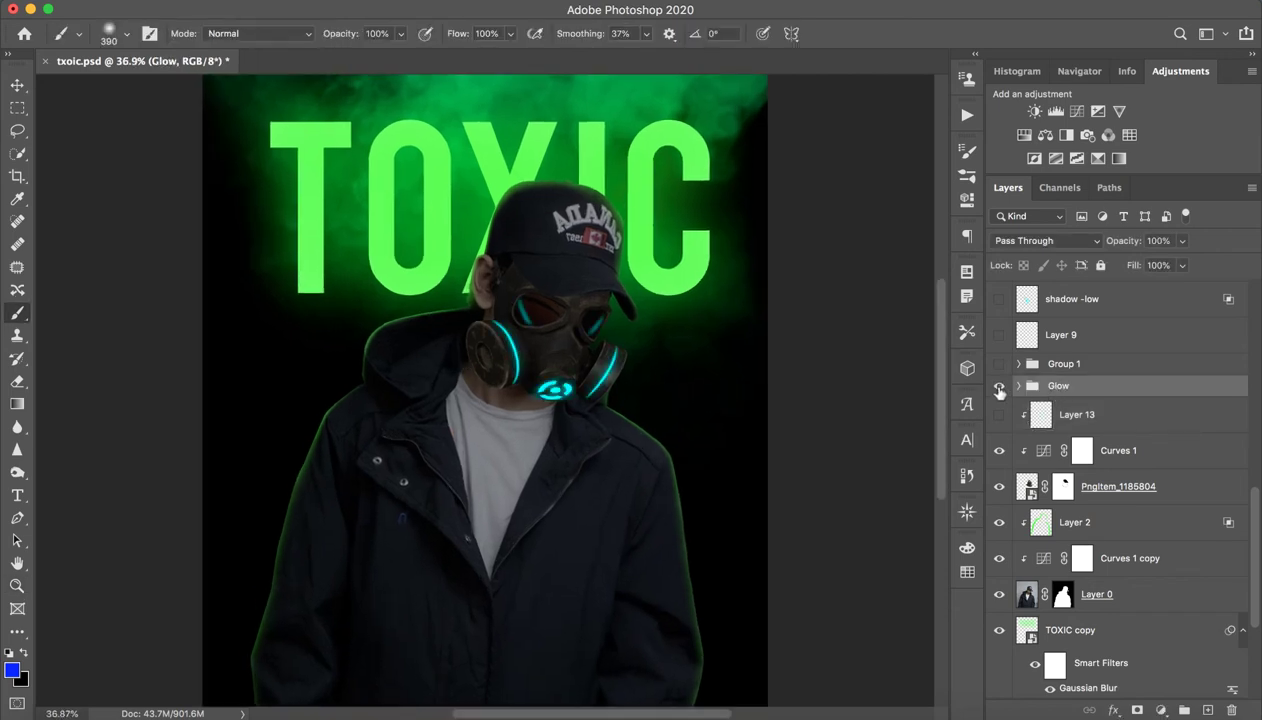
key(z)
mouse_move(662, 323)
mouse_down()
mouse_move(577, 357)
mouse_move(916, 372)
mouse_up()
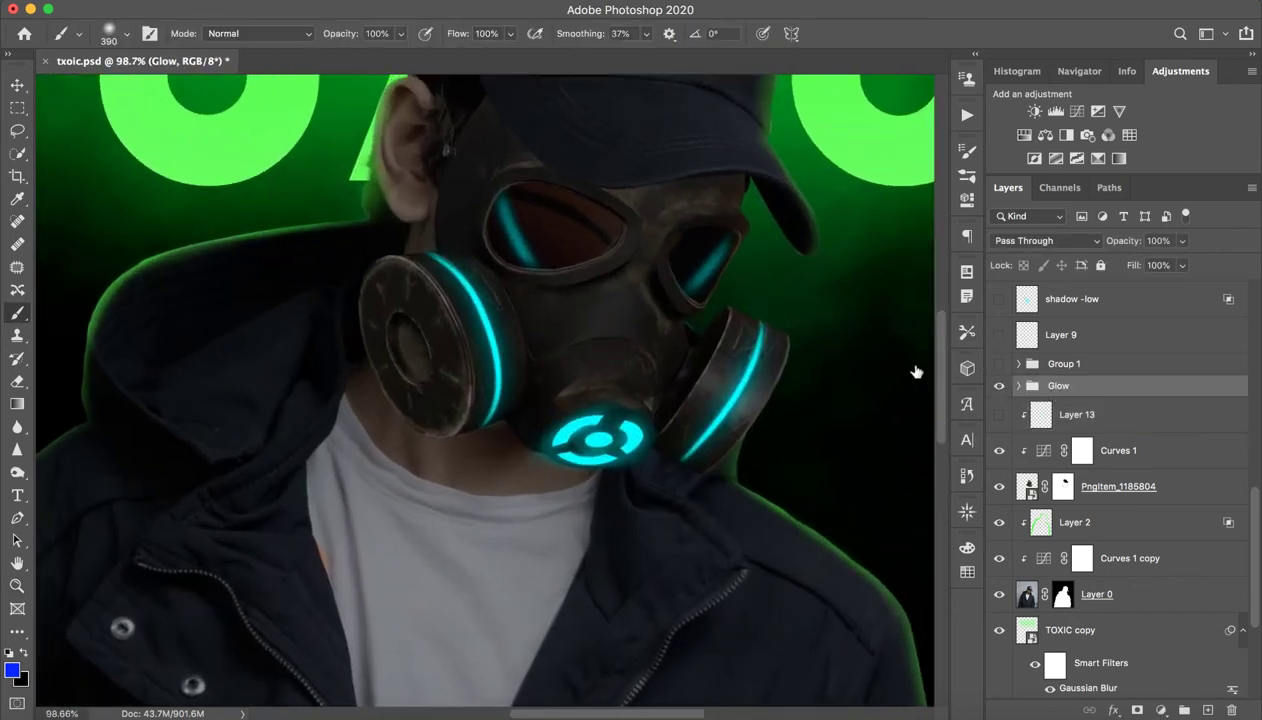
click(1019, 388)
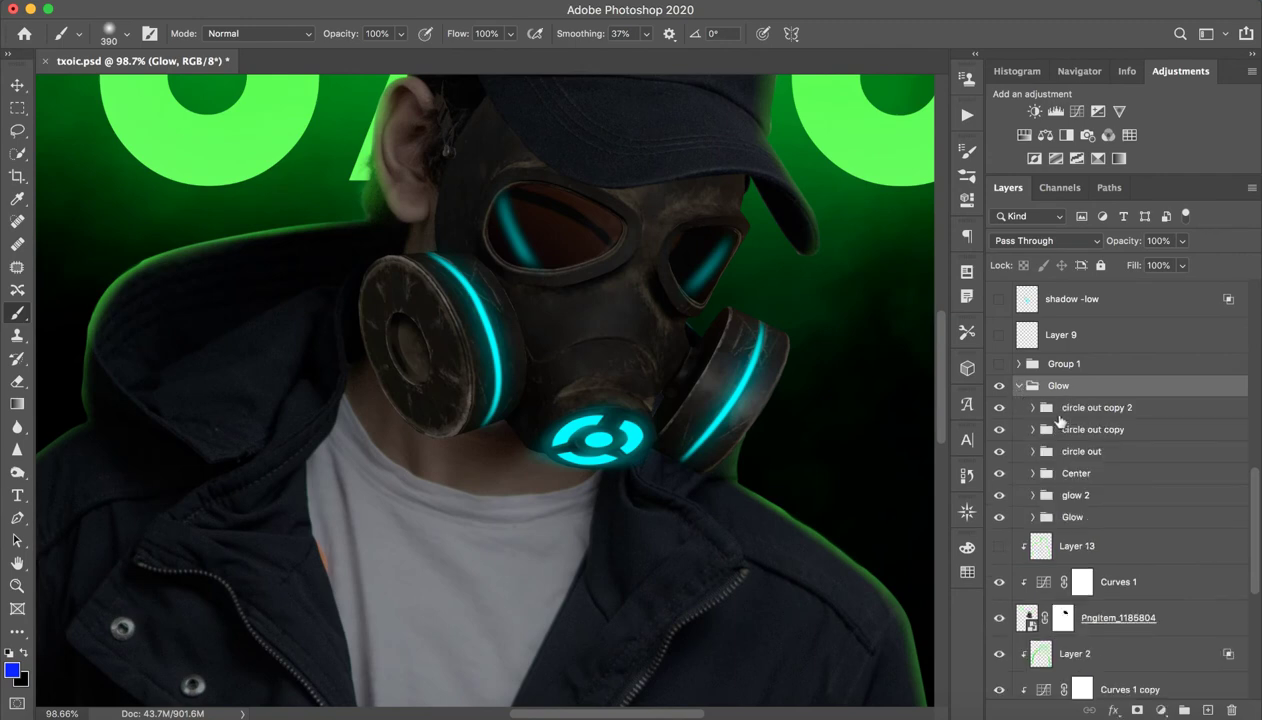
click(1019, 388)
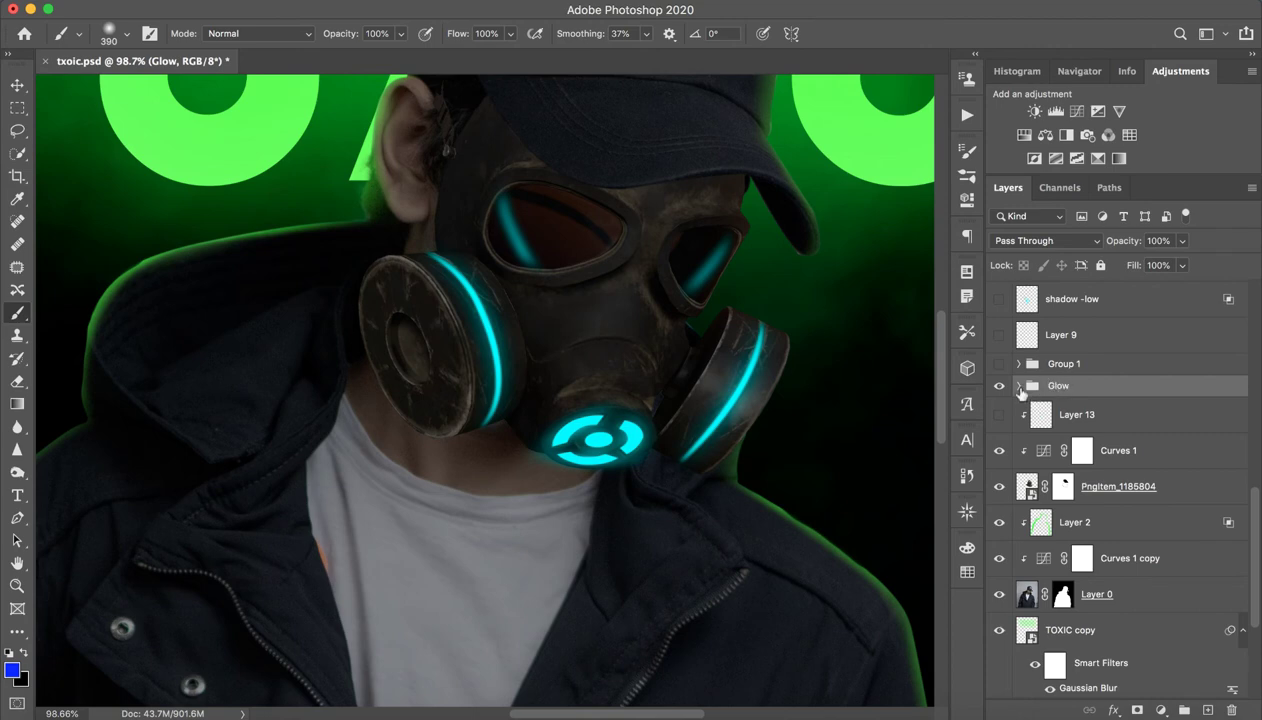
Expand the Glow group and its circle out copy 2 subgroup, and hide the other five subgroups inside Glow.
click(1019, 386)
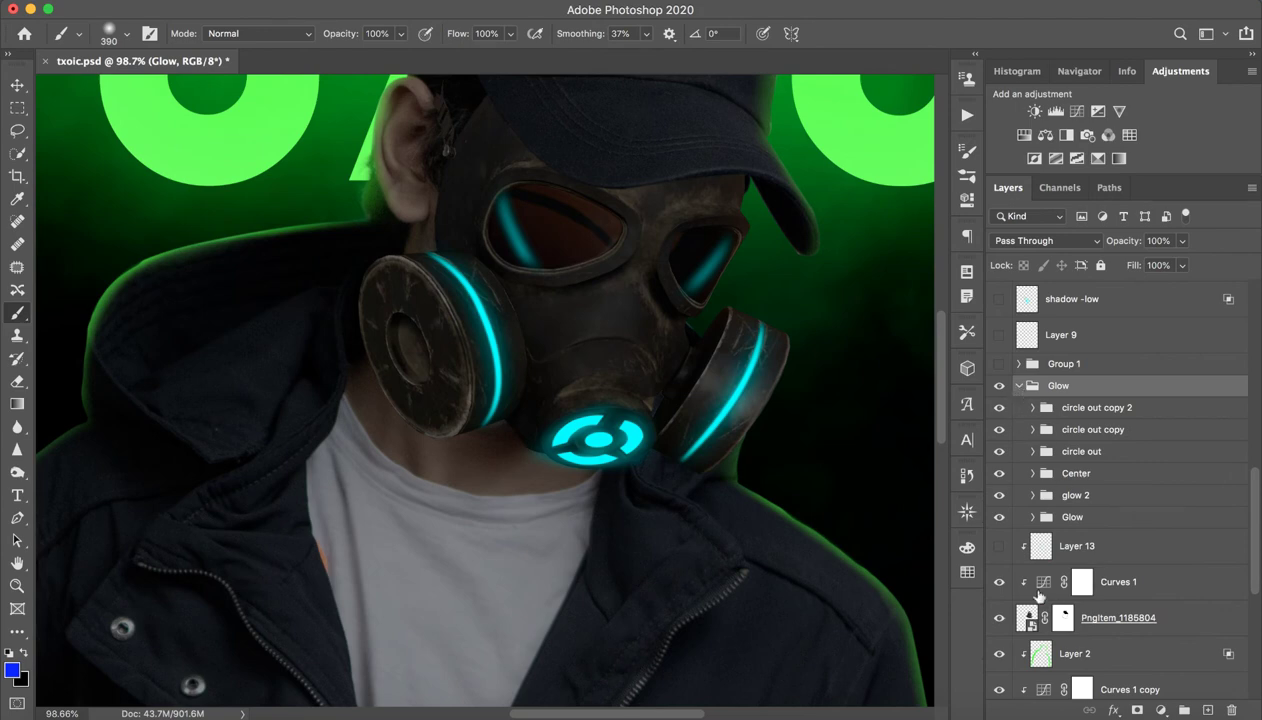
click(1032, 408)
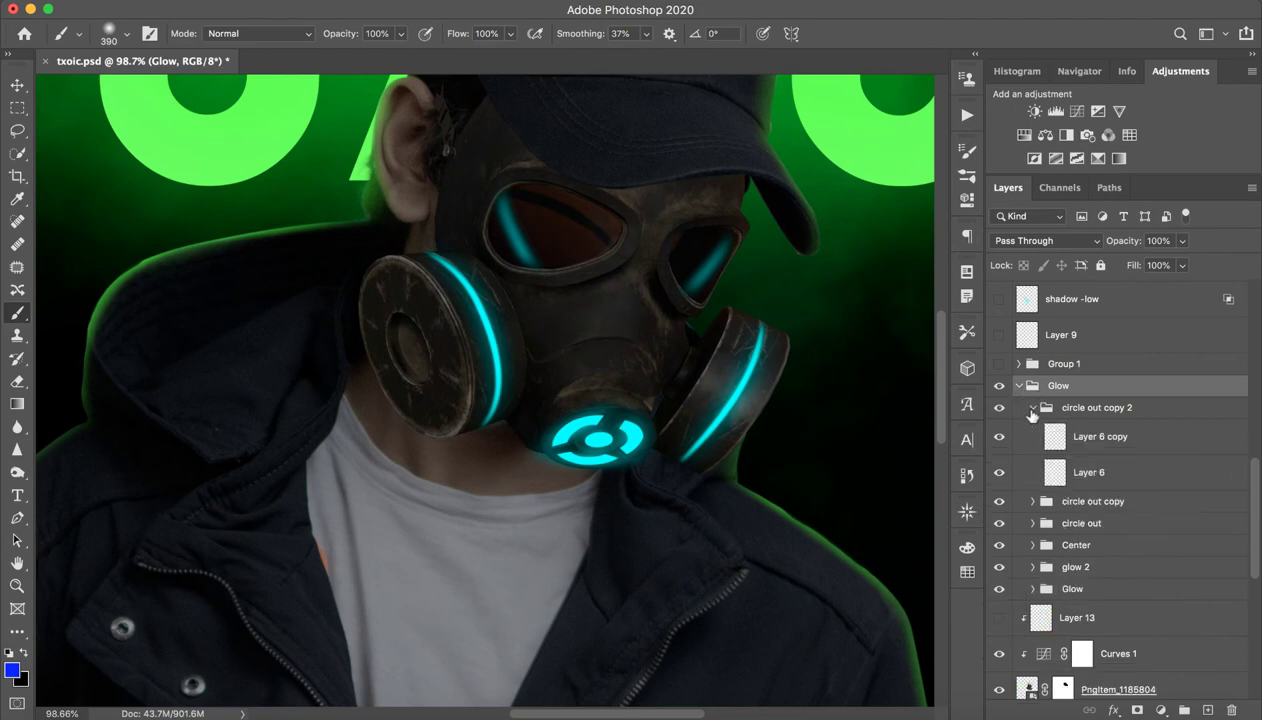
drag(1000, 502, 1008, 592)
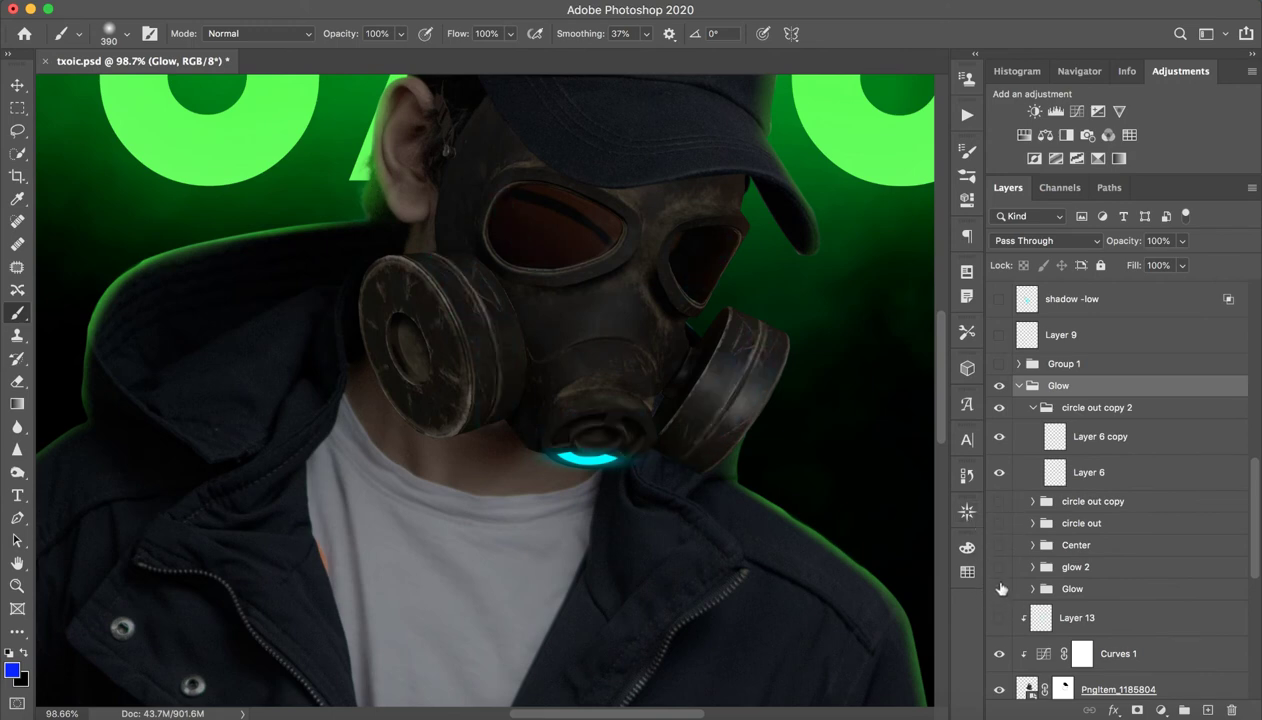
Preview the circle out copy, circle out and Center lights one by one, and leave only the glow 2 subgroup visible.
click(1000, 501)
click(1000, 501)
click(1000, 523)
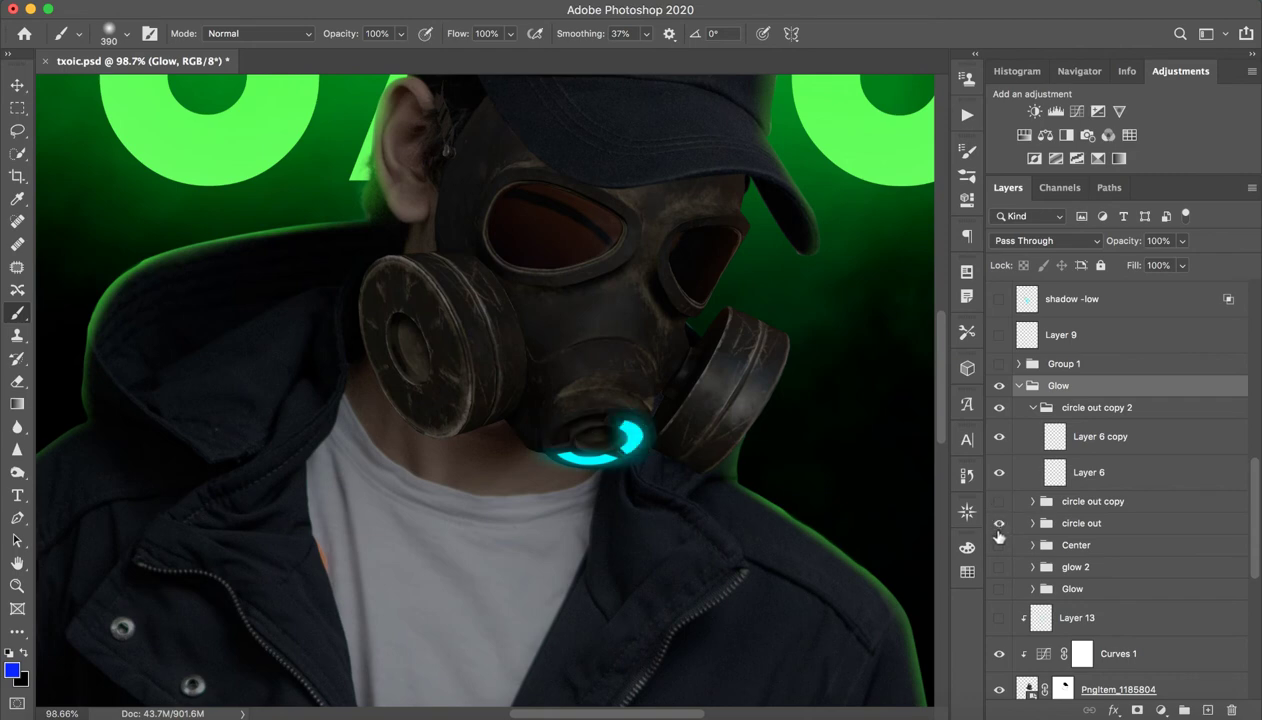
click(1000, 523)
click(998, 545)
click(998, 545)
click(999, 567)
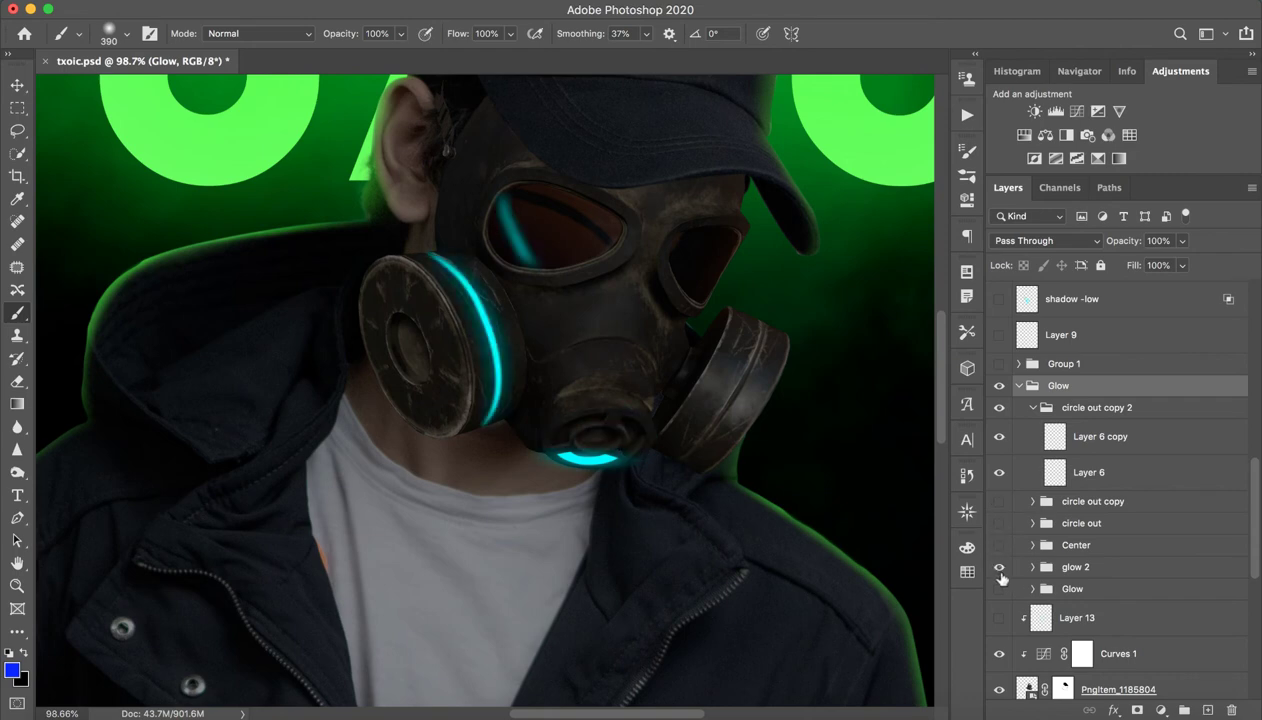
click(999, 409)
click(1033, 408)
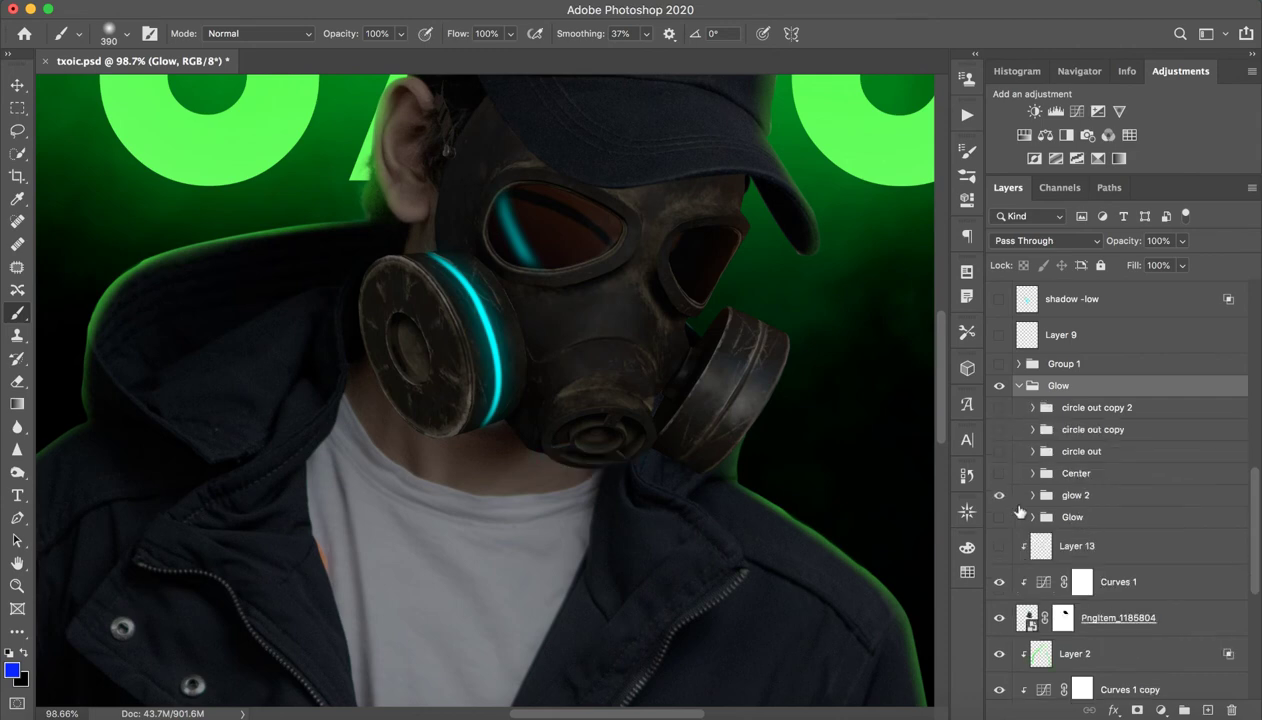
Expand the glow 2 subgroup and hide Layer 4 copy 2, Layer 4 copy 3 and Layer 4 copy.
click(1032, 495)
scroll(713, 347, down, 5)
scroll(458, 239, up, 4)
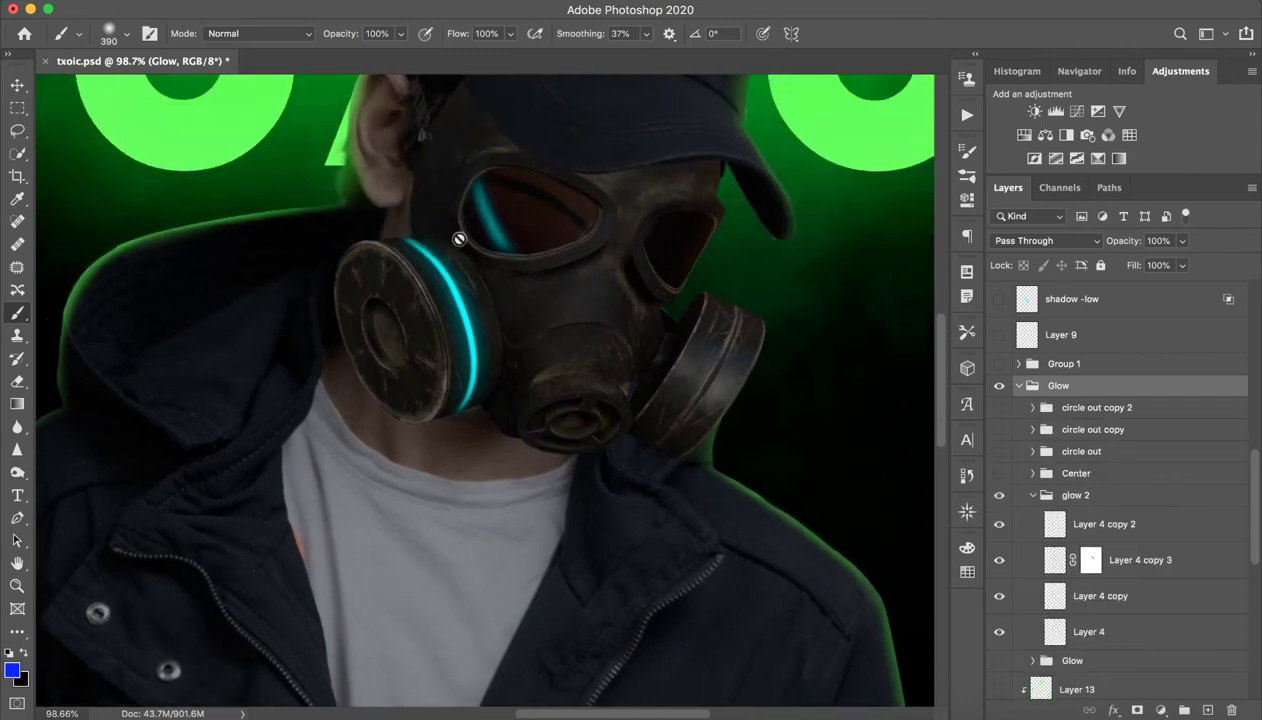
scroll(1118, 543, down, 3)
click(1110, 543)
click(1112, 500)
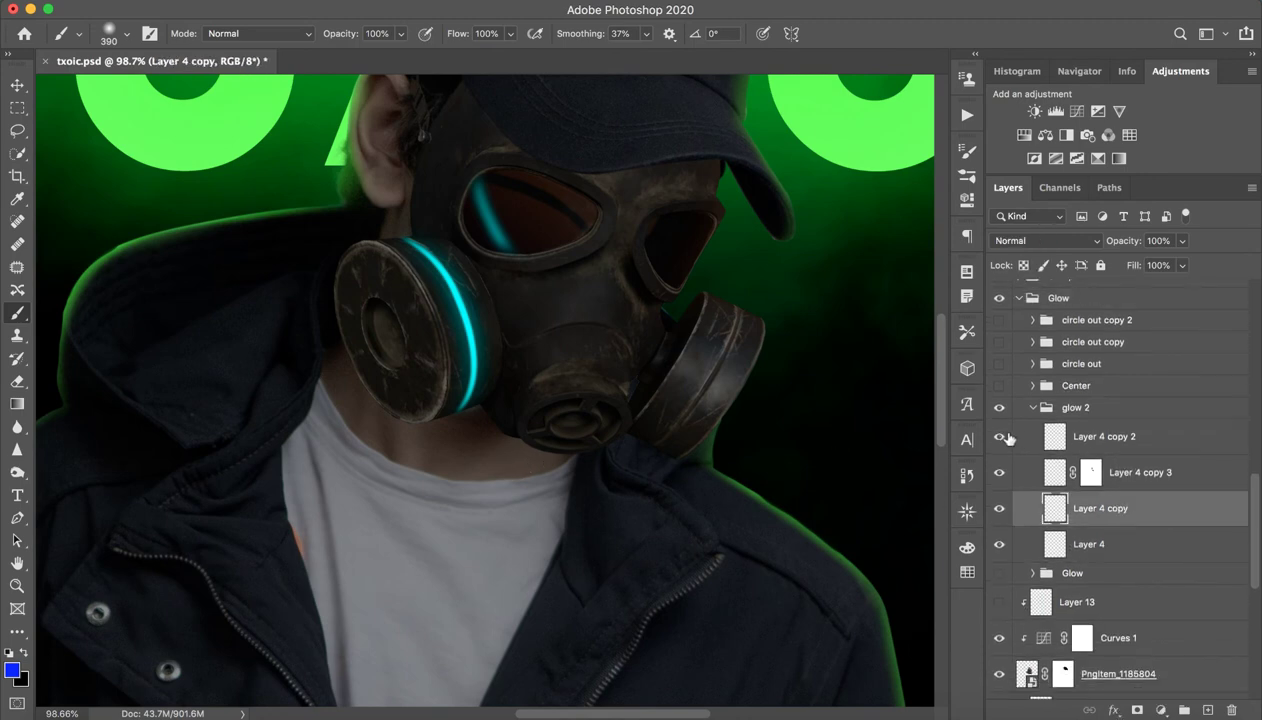
drag(1000, 437, 997, 515)
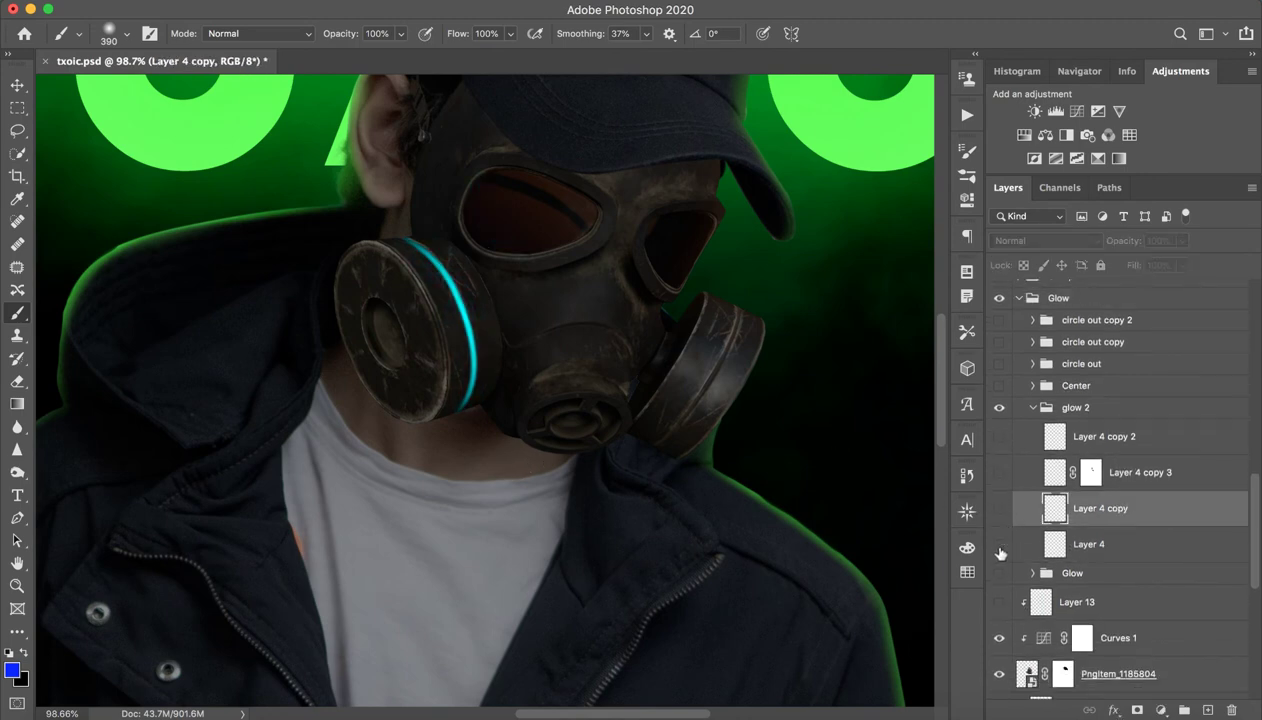
Select Layer 4 and compare the mask filter with its cyan line hidden and shown.
click(999, 548)
click(1095, 546)
click(999, 544)
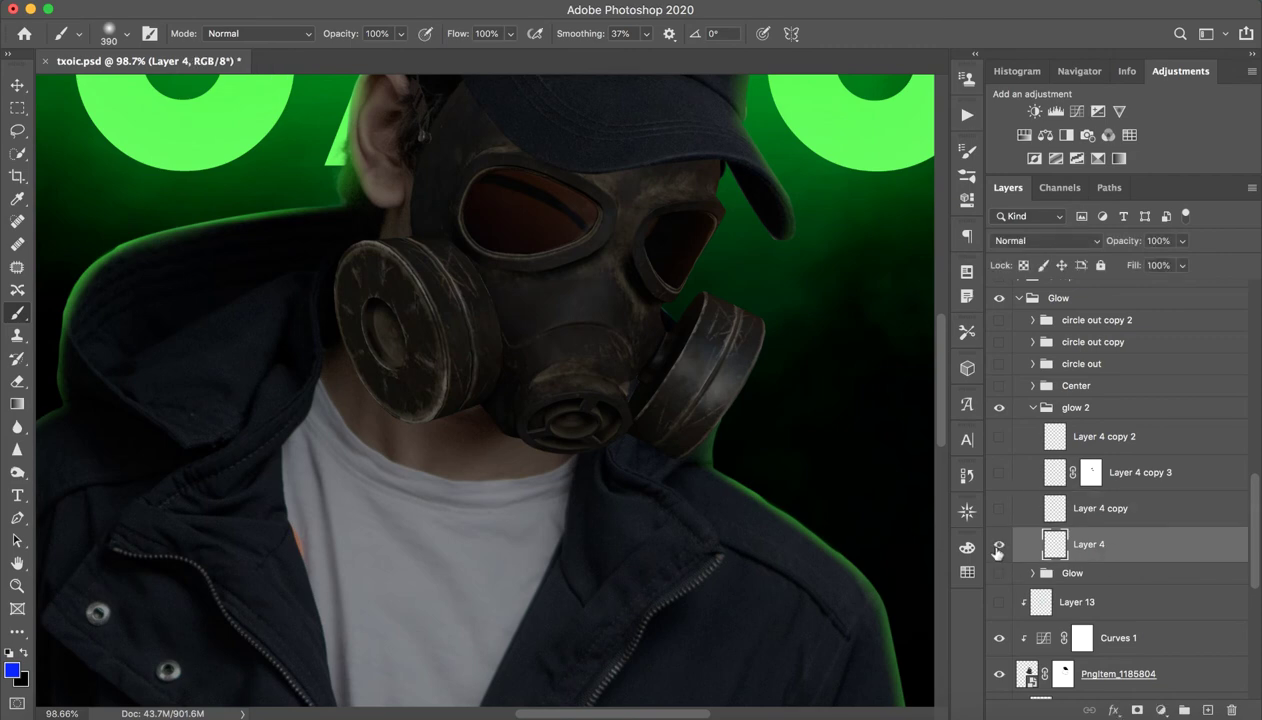
Draw a curved Pen path along the cyan line on the mask filter, redrawing its lower anchor point.
key(z)
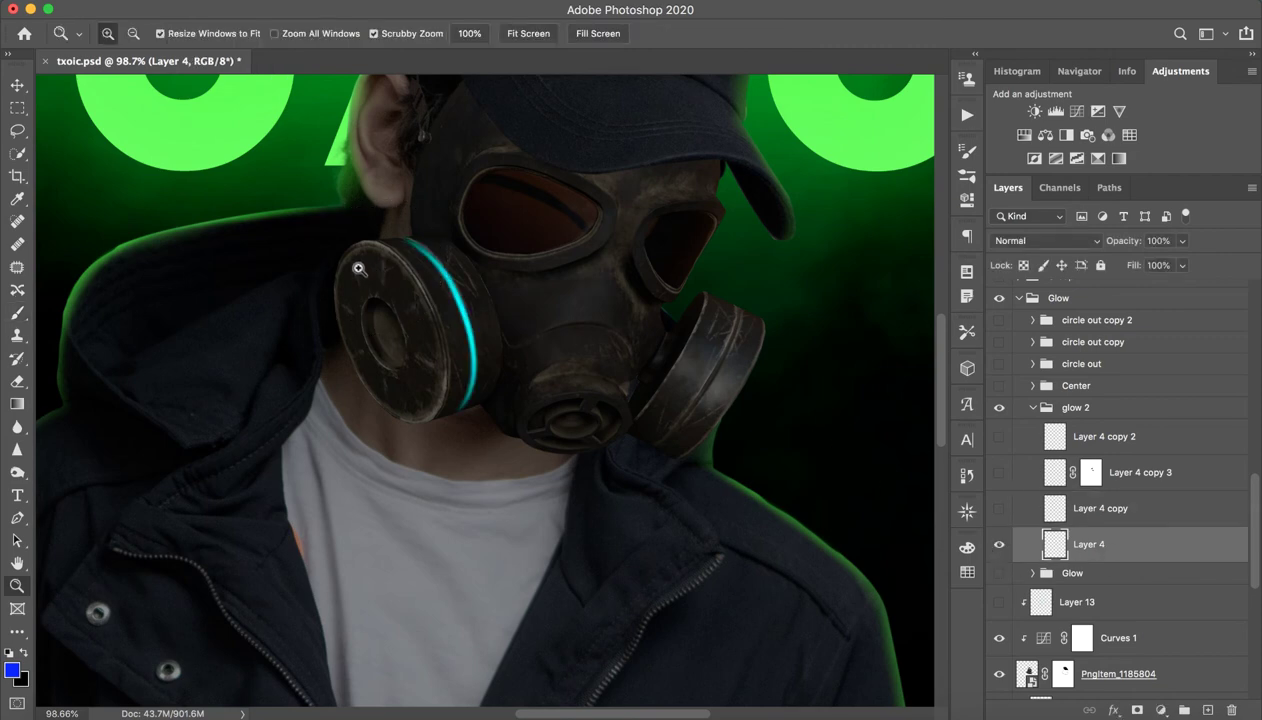
click(17, 517)
key(z)
drag(401, 232, 429, 246)
key(p)
drag(509, 532, 445, 630)
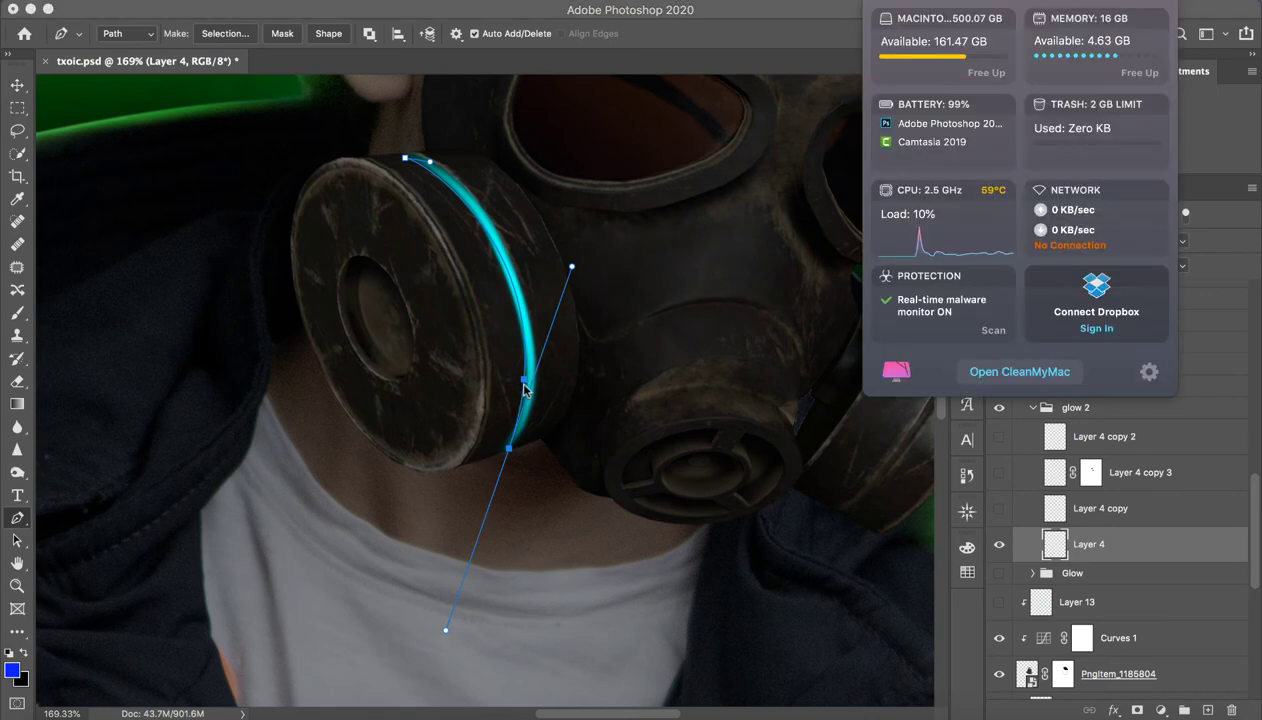
key(super+z)
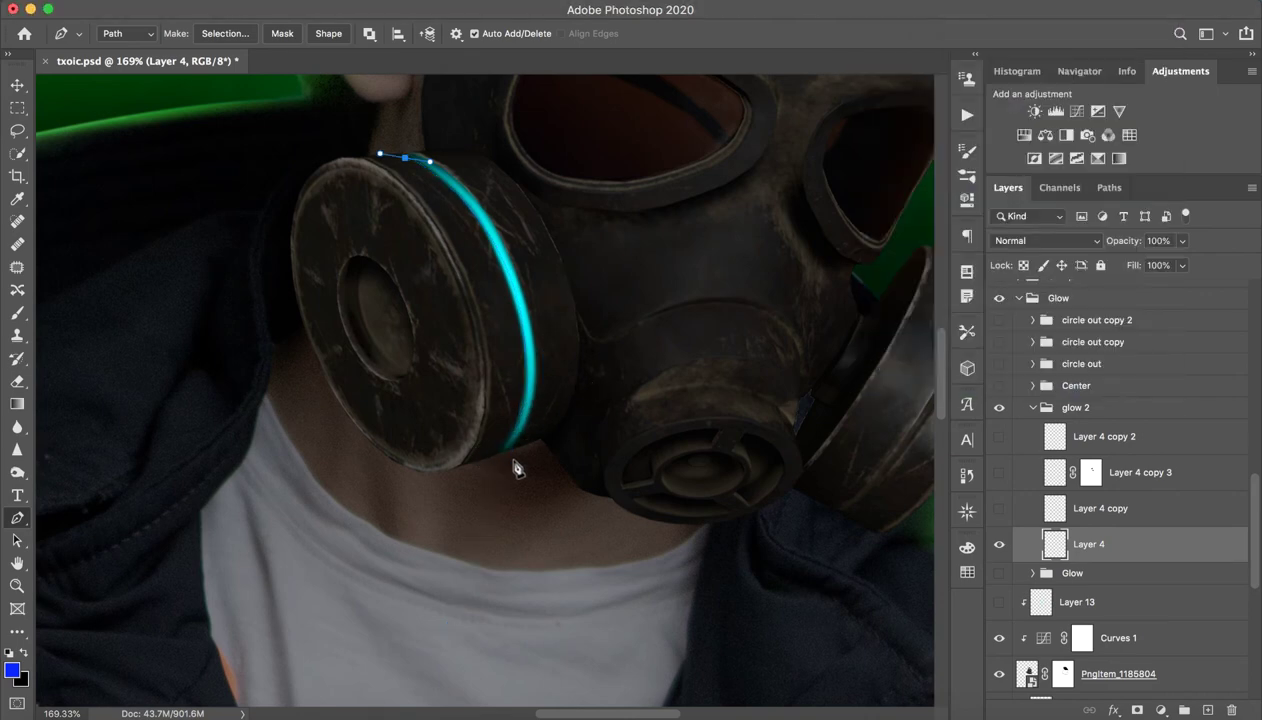
drag(514, 437, 458, 546)
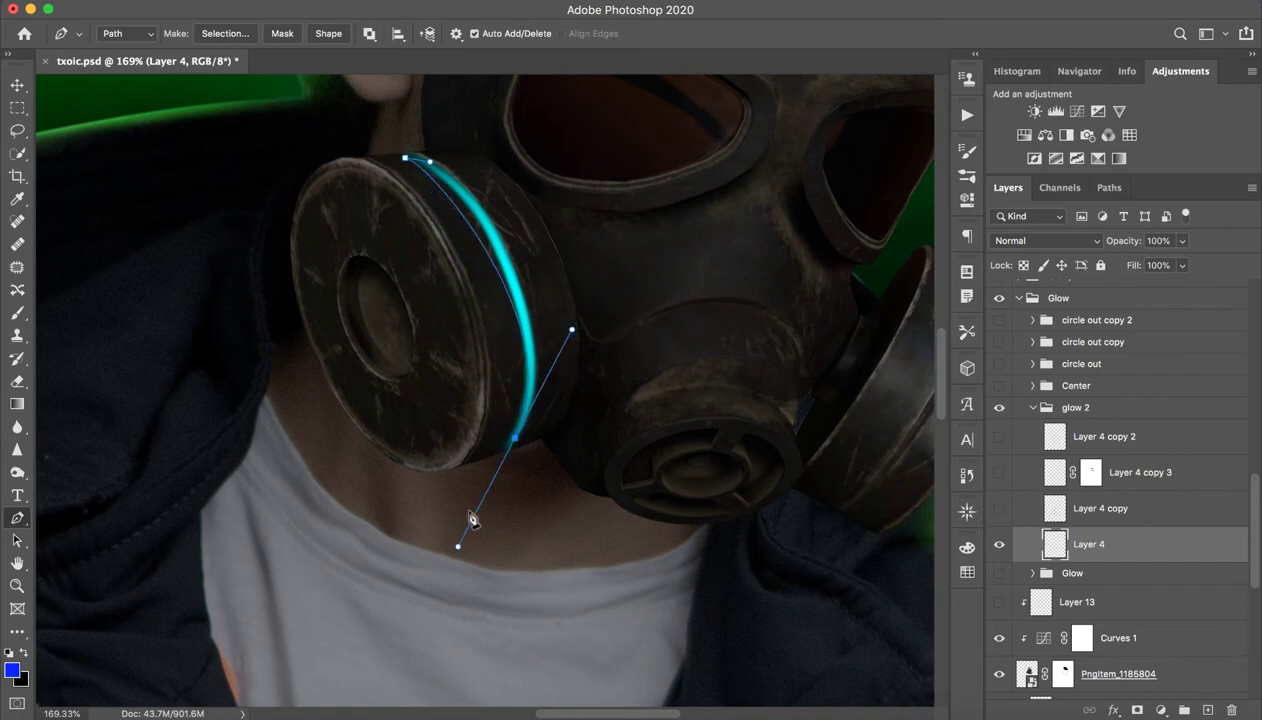
Stroke the curved path on Layer 4 using the Brush with Simulate Pressure enabled.
right_click(527, 354)
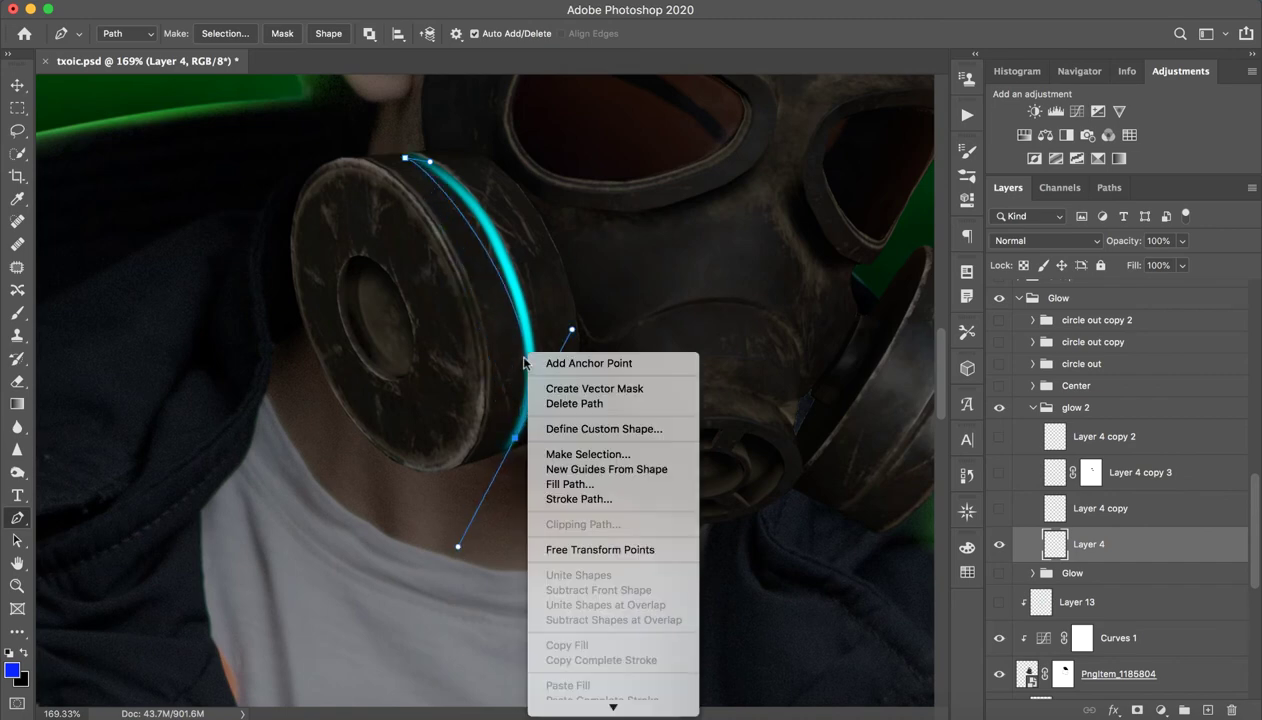
click(578, 484)
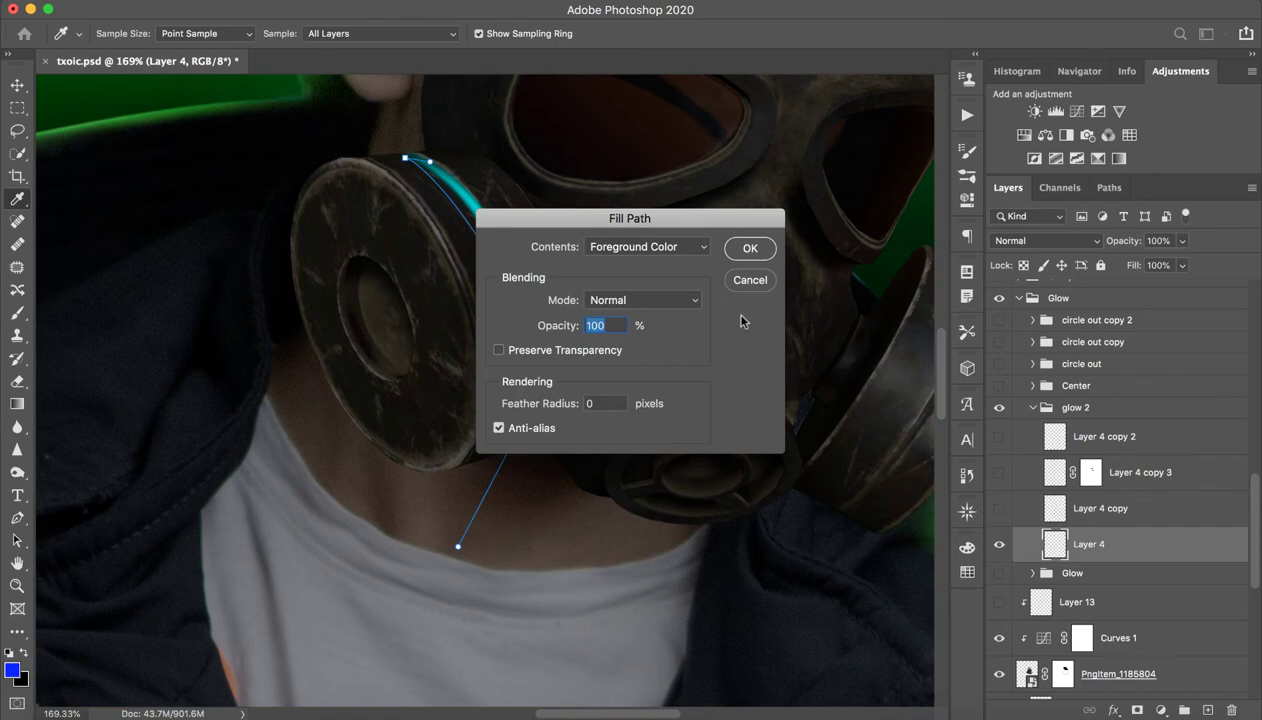
click(745, 285)
right_click(510, 297)
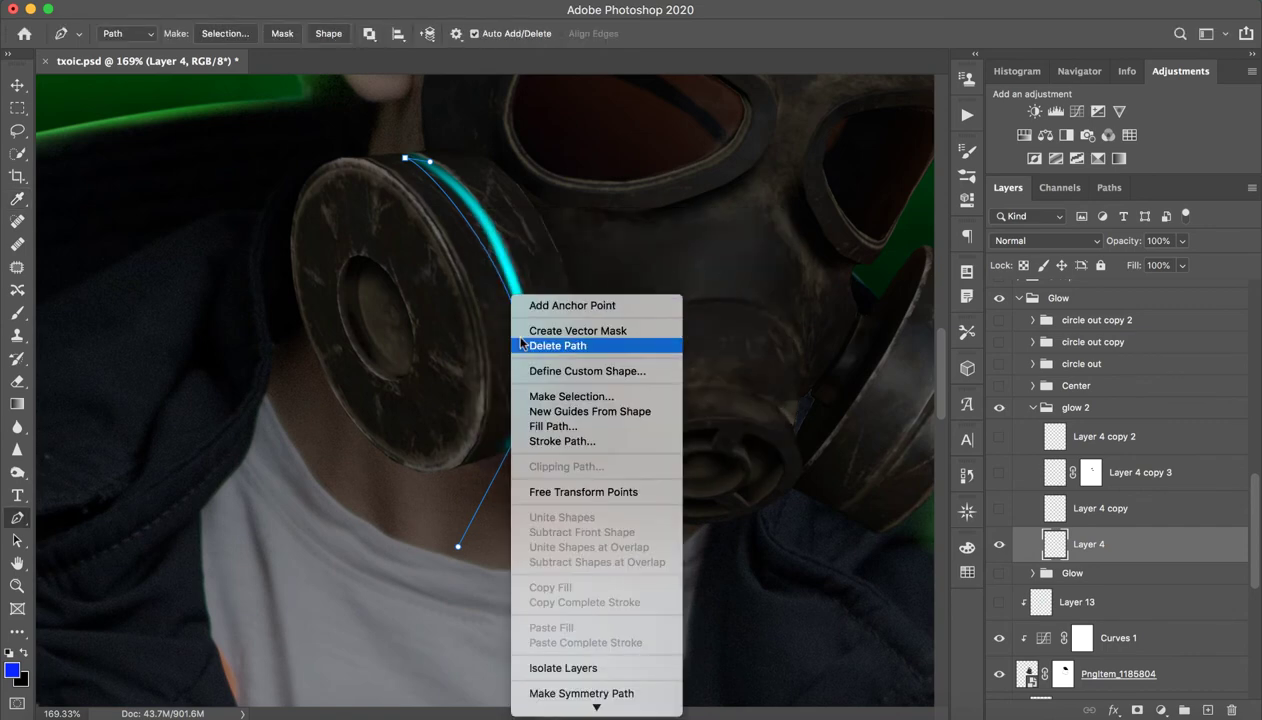
click(563, 441)
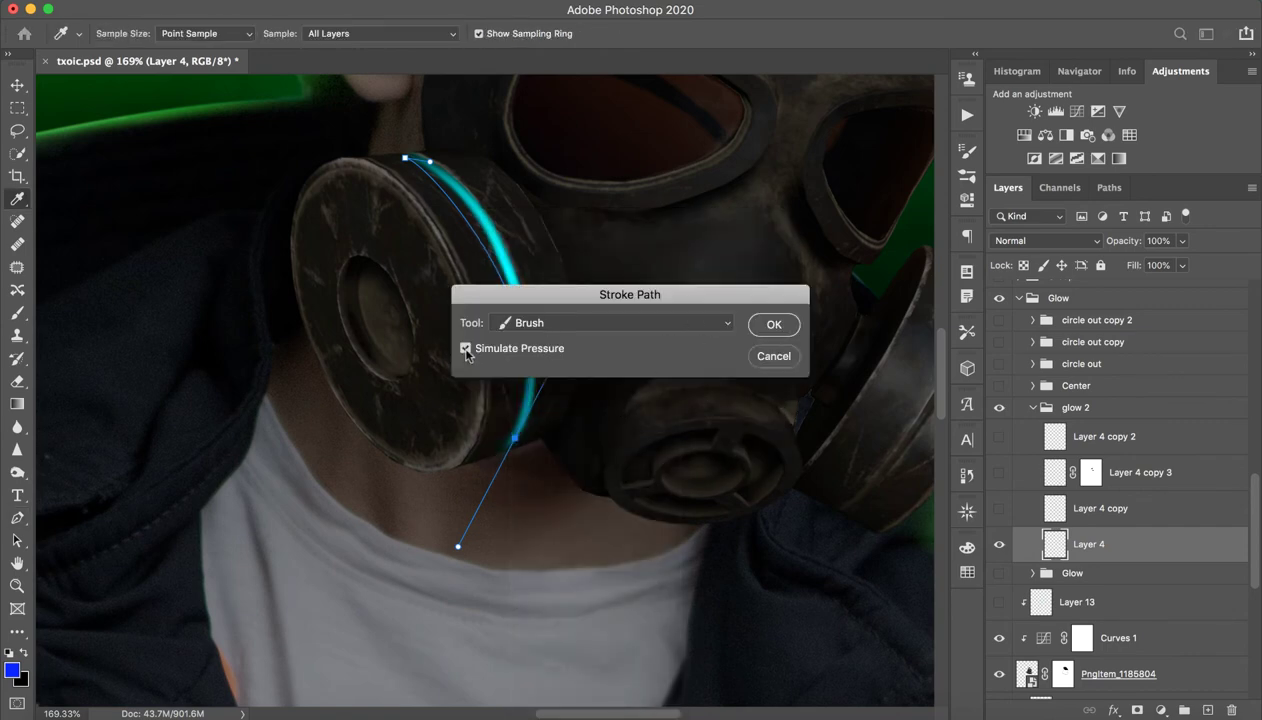
click(776, 326)
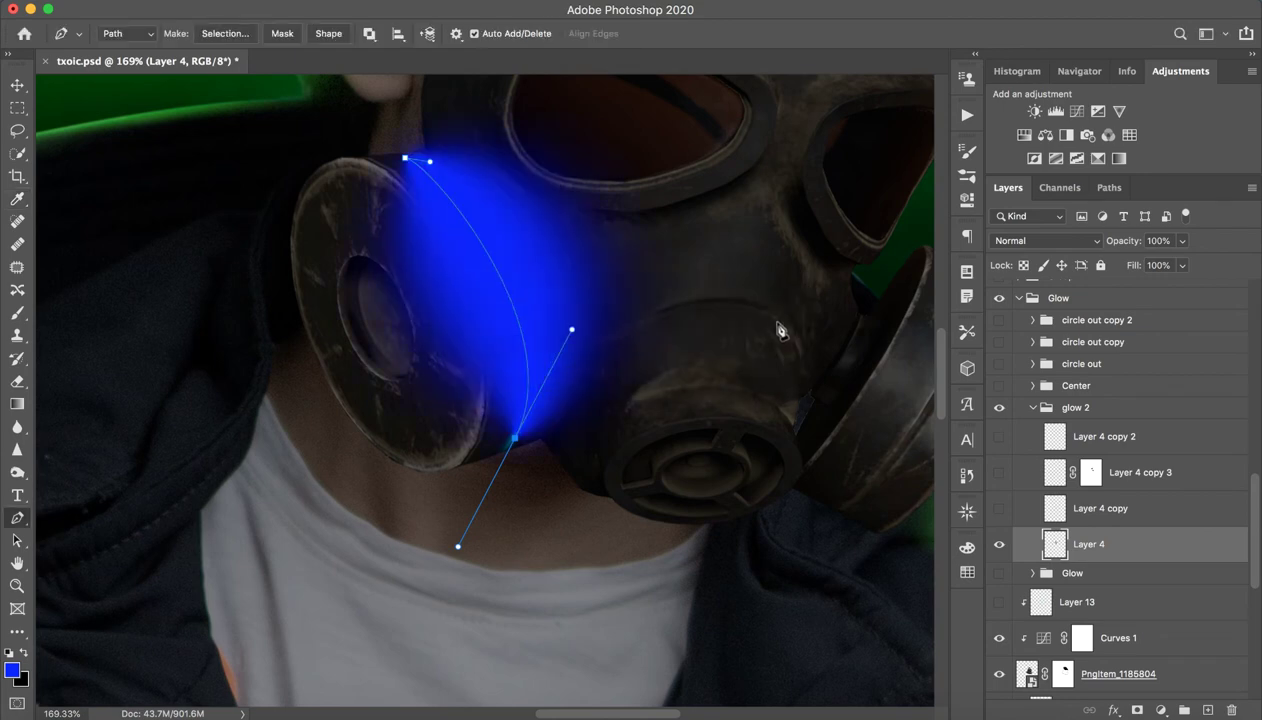
Undo the overly wide blue stroke and reduce the brush size to 37.
click(17, 308)
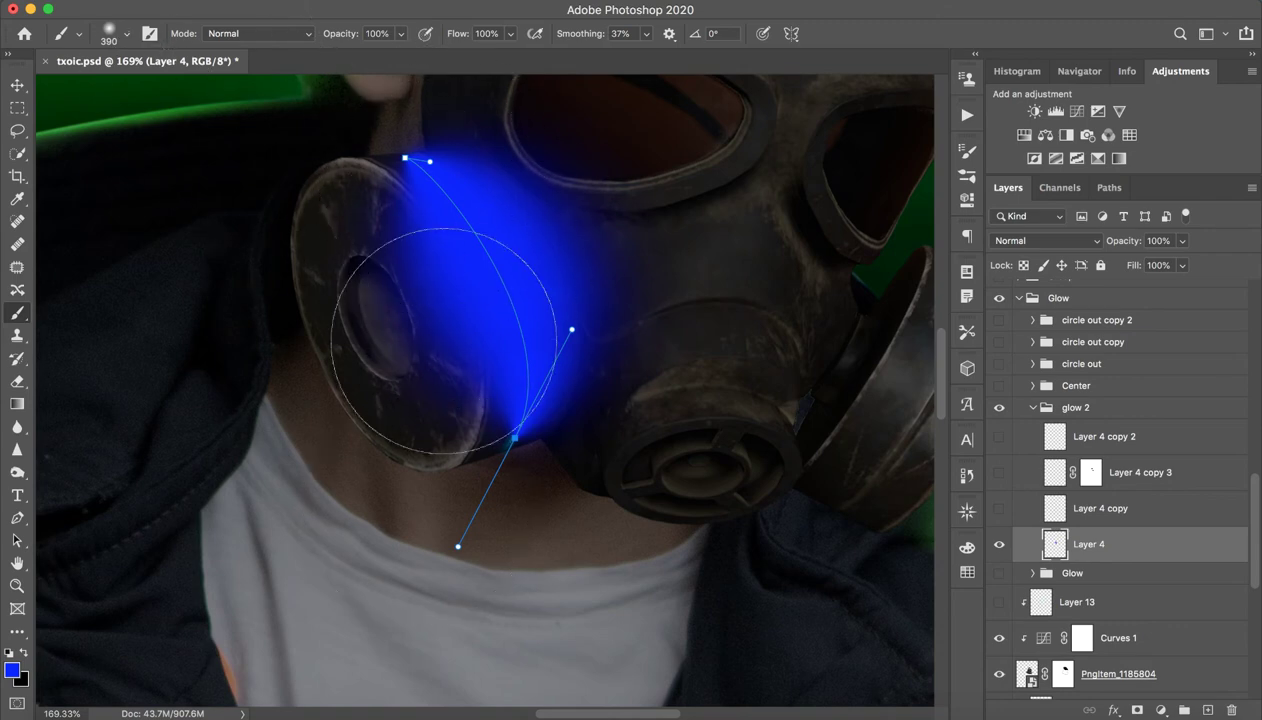
drag(563, 278, 310, 296)
key(ctrl+z)
key(Return)
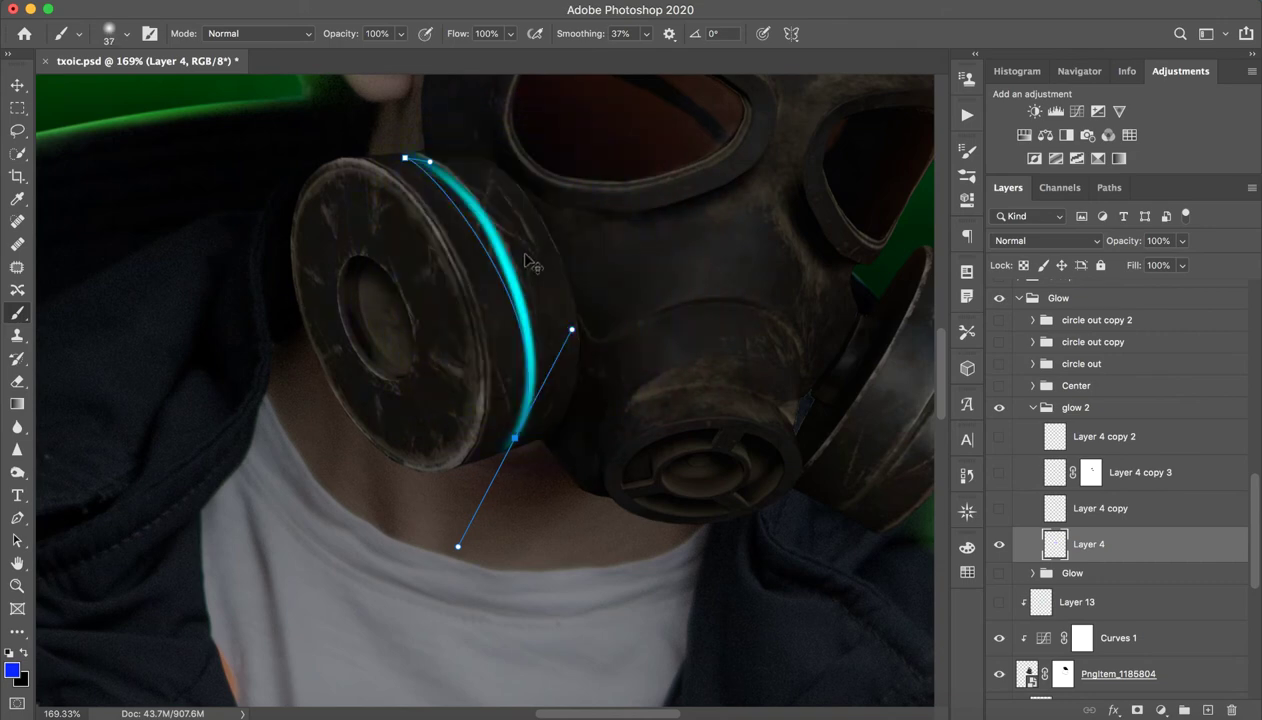
Try stroking the curved path on Layer 4 with the smaller blue brush, and remove both the stroke and the path.
right_click(467, 231)
key(Escape)
key(p)
right_click(484, 250)
click(588, 408)
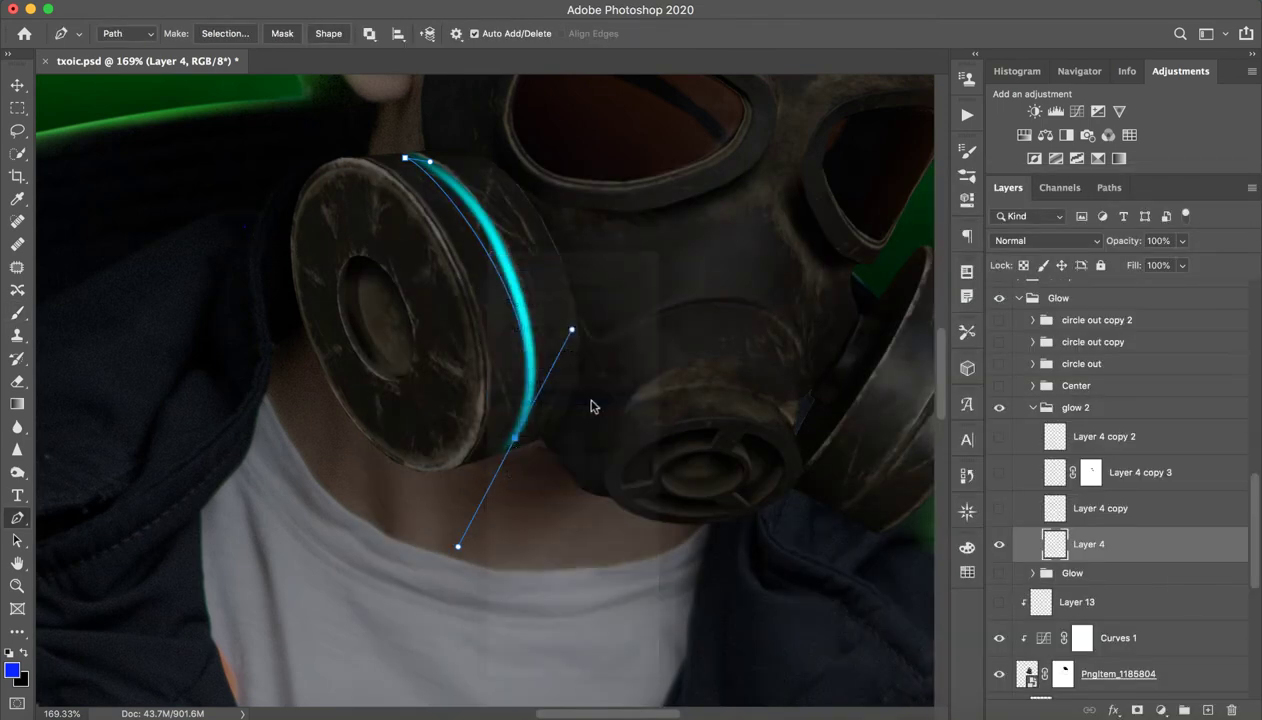
click(770, 330)
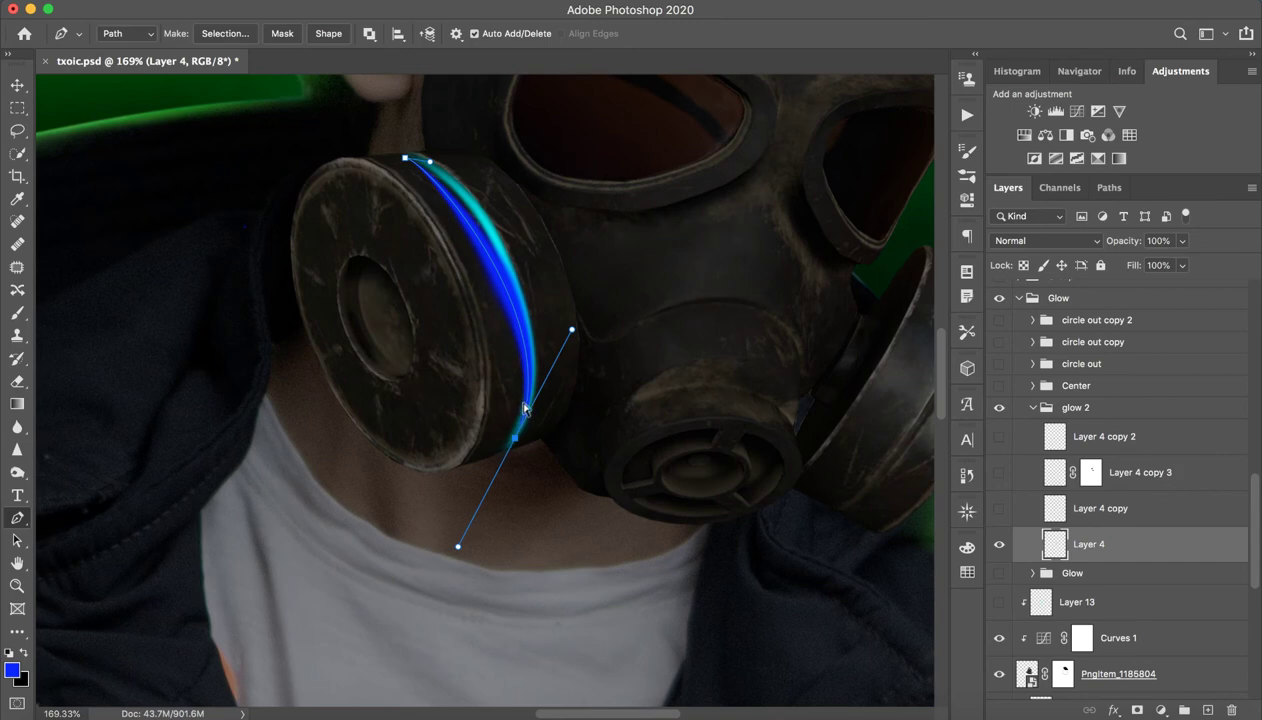
key(BackSpace)
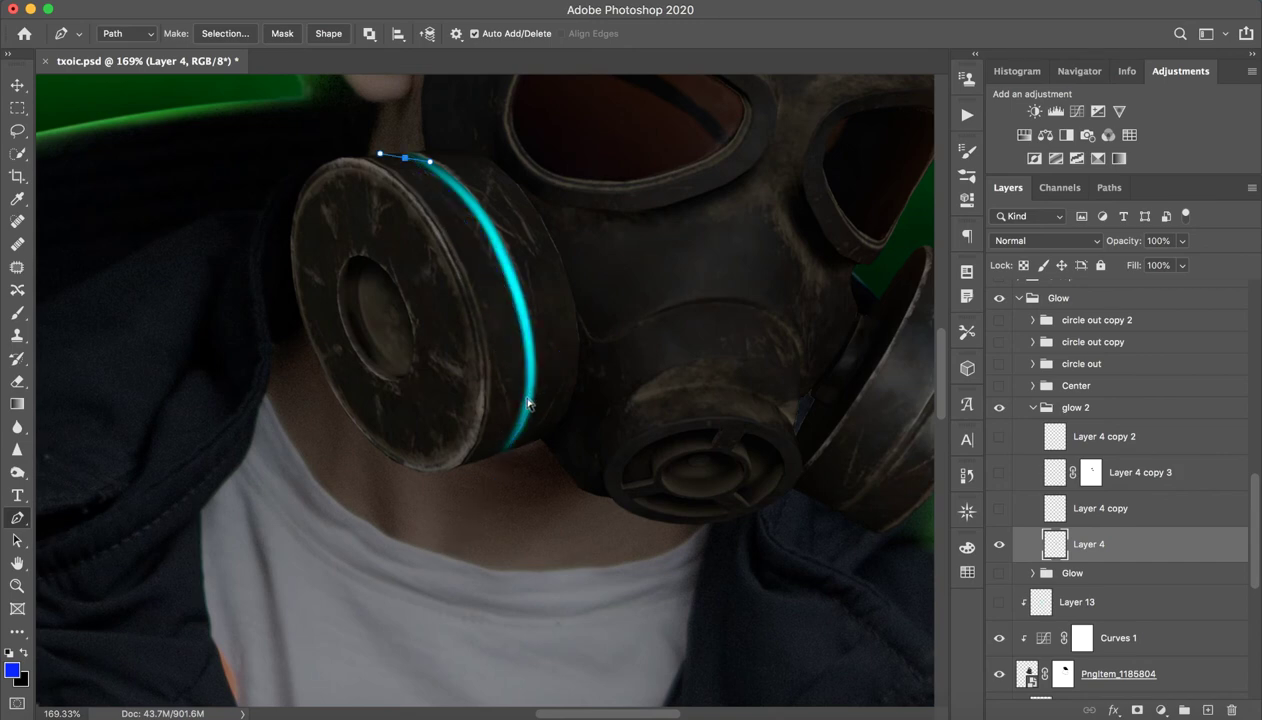
key(BackSpace)
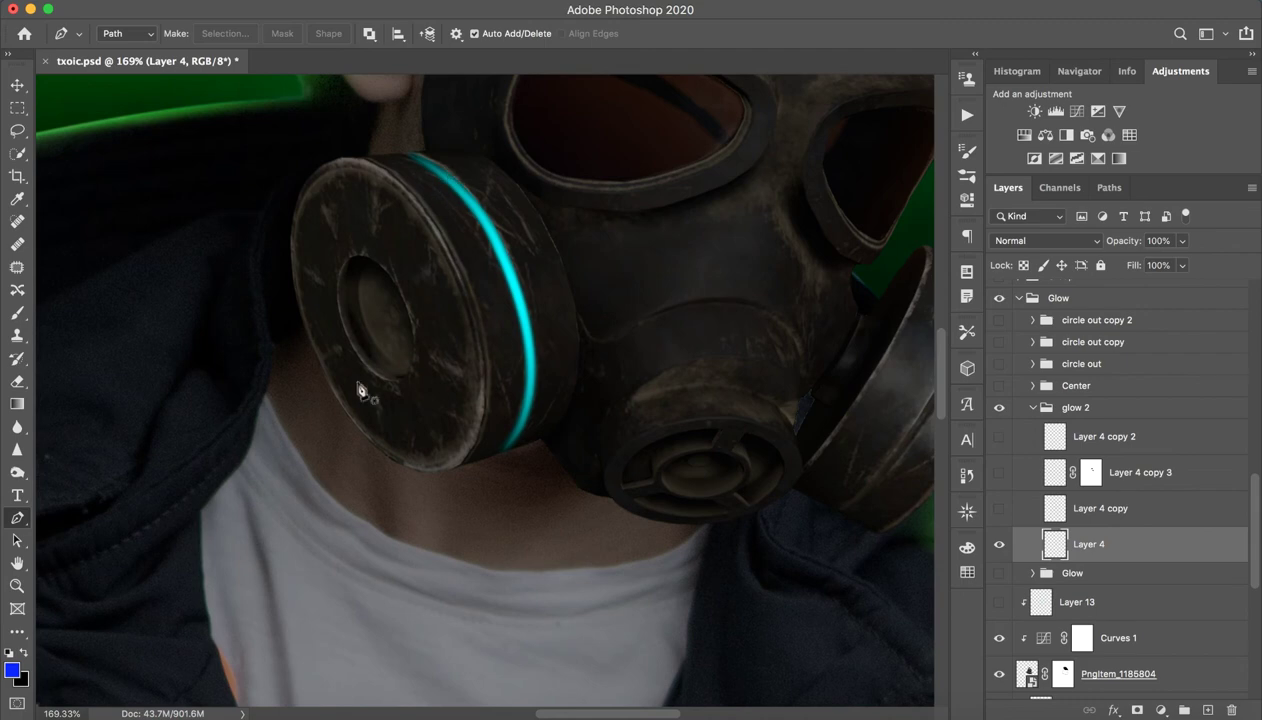
click(12, 669)
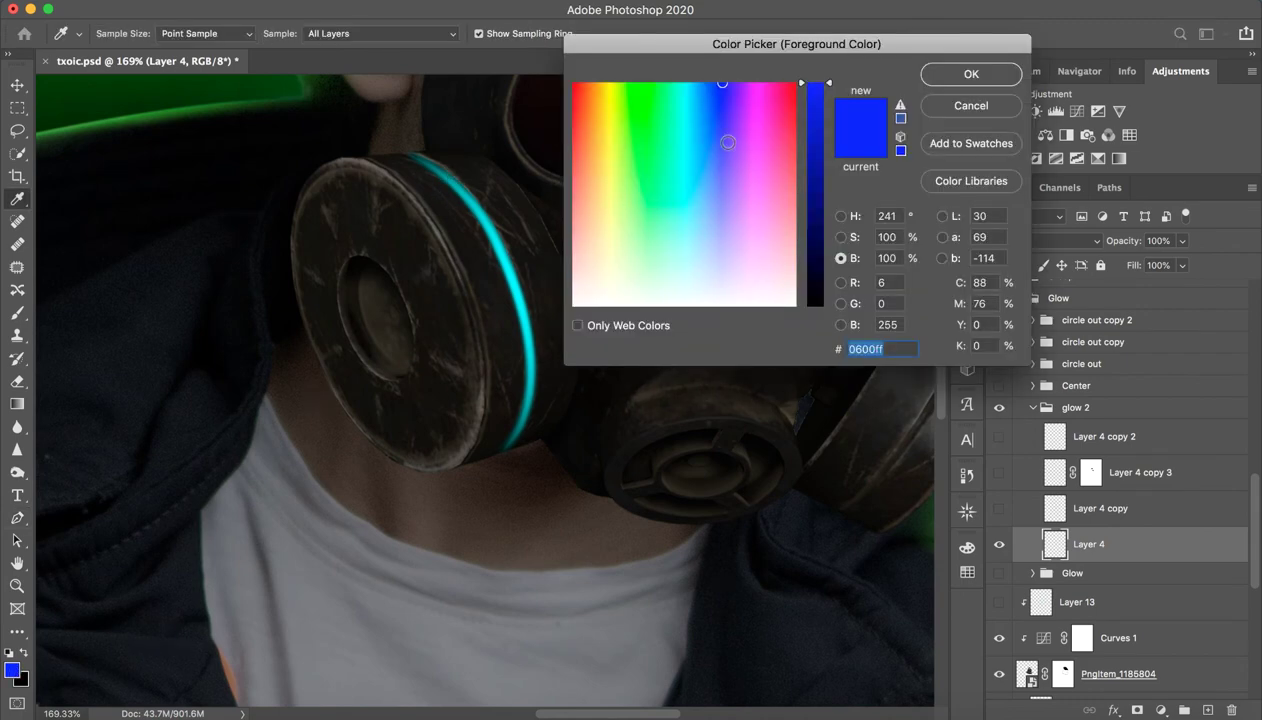
drag(699, 97, 681, 83)
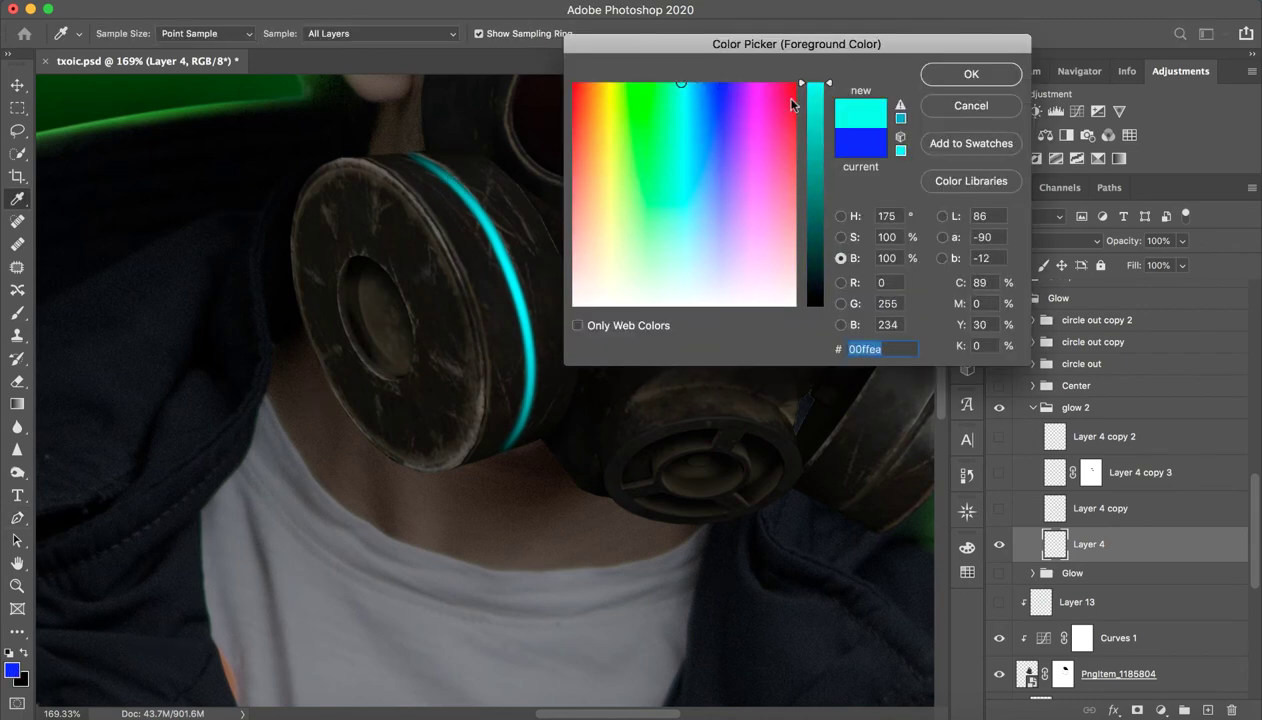
click(972, 110)
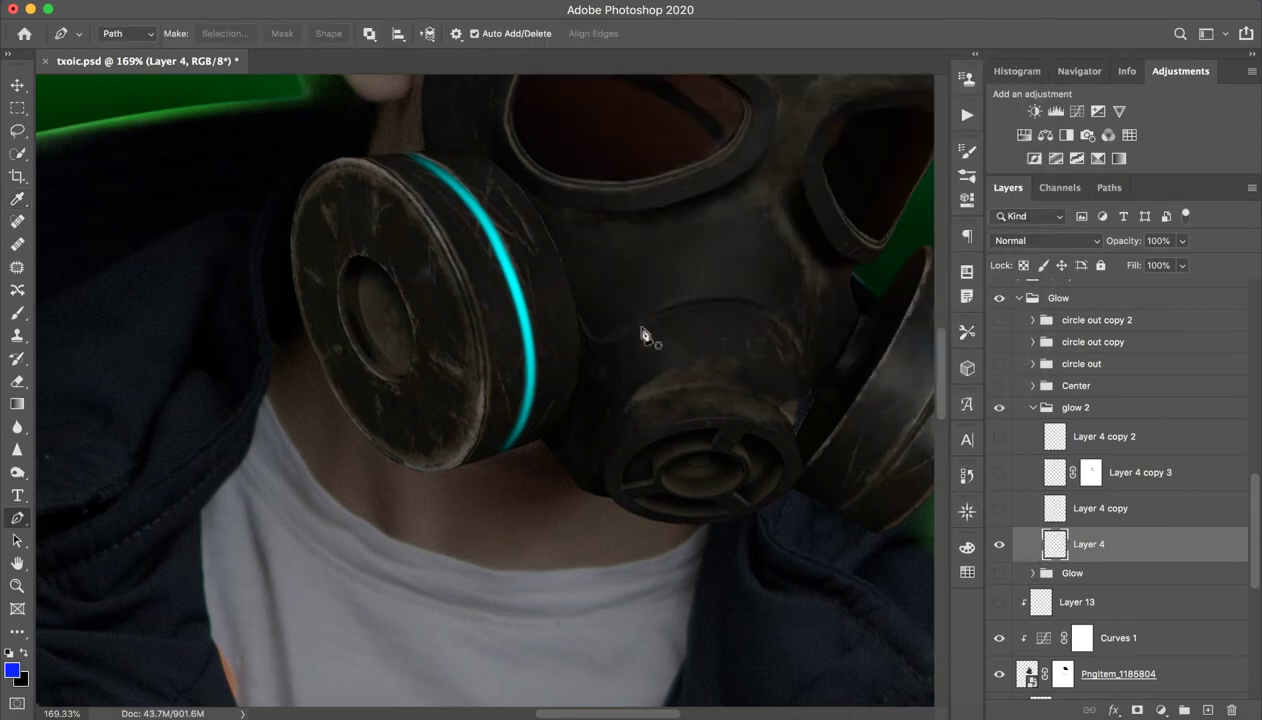
Make Layer 4 copy and Layer 4 copy 3 visible to strengthen the filter line and add the eyepiece reflection.
click(1148, 516)
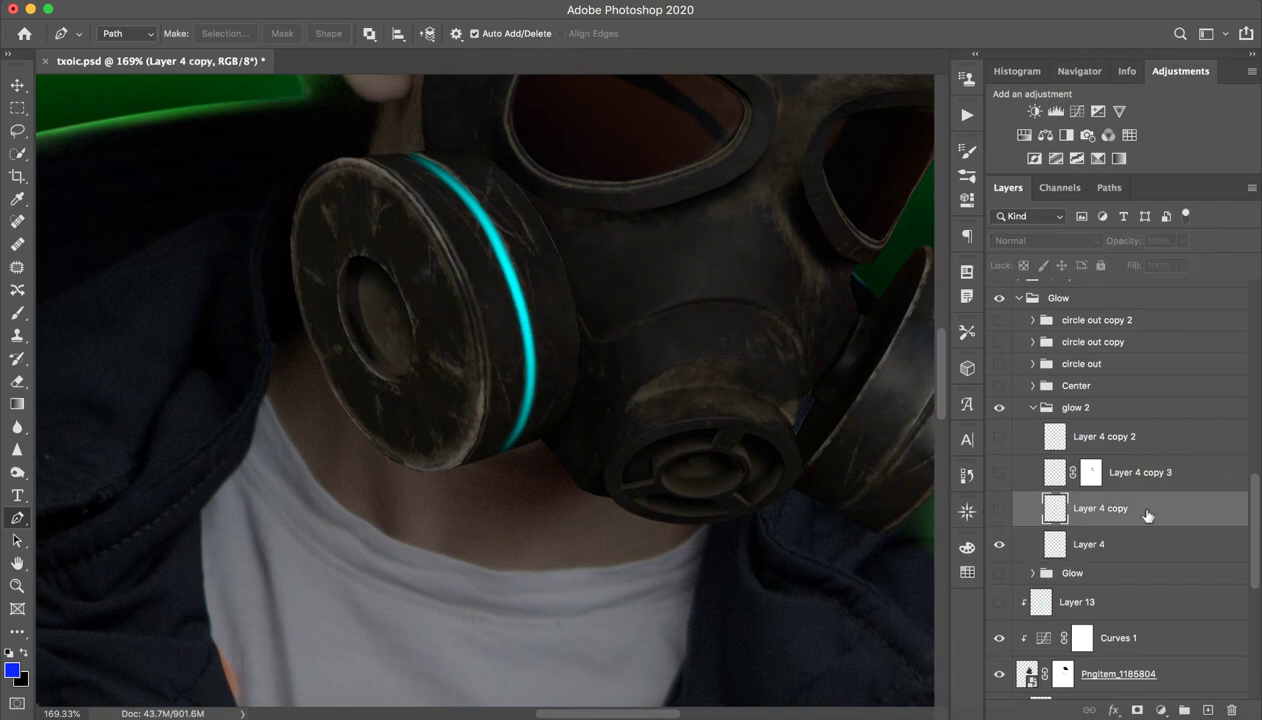
click(999, 510)
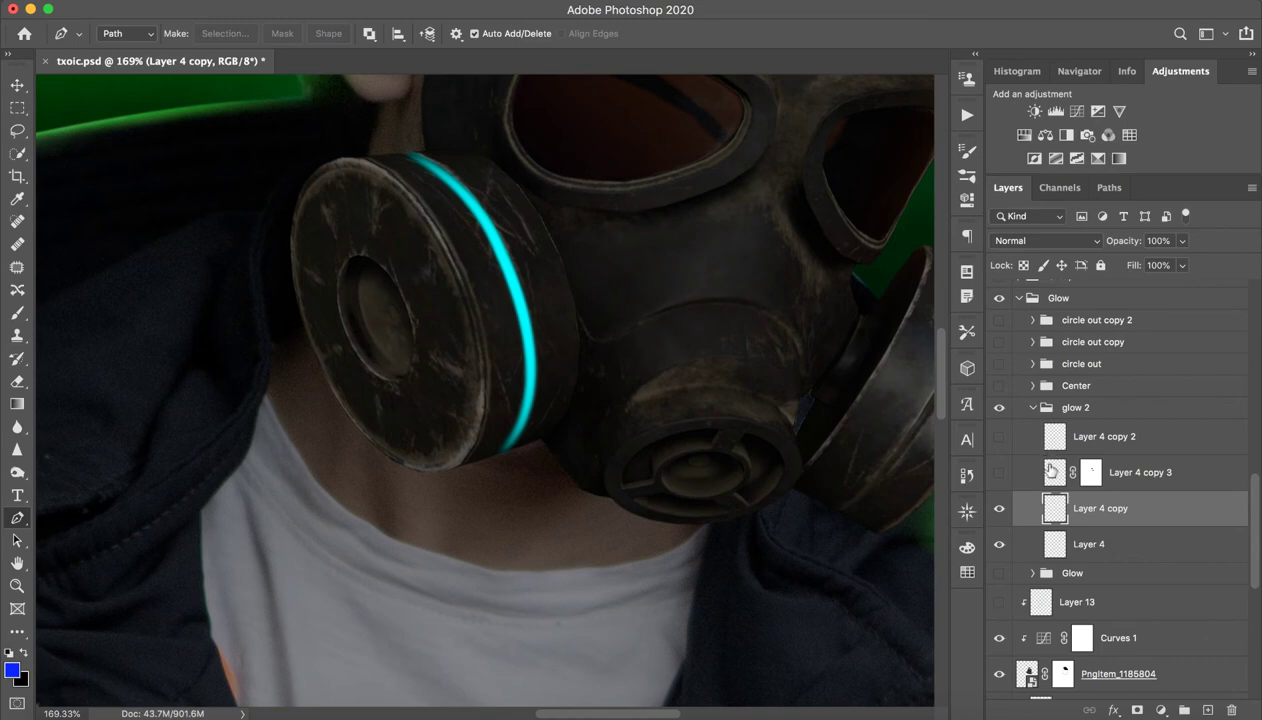
click(1150, 474)
click(1003, 478)
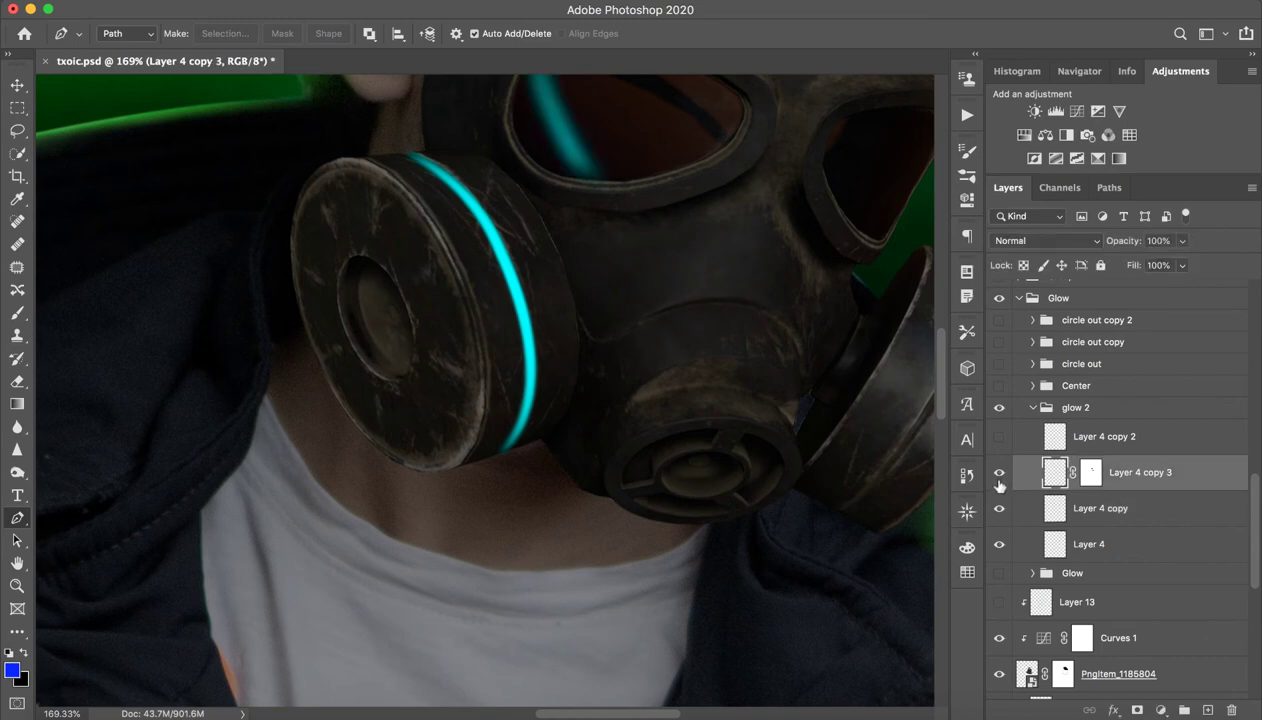
Compare the cyan eyepiece reflection with the layer mask of Layer 4 copy 3 disabled and enabled.
drag(639, 231, 645, 361)
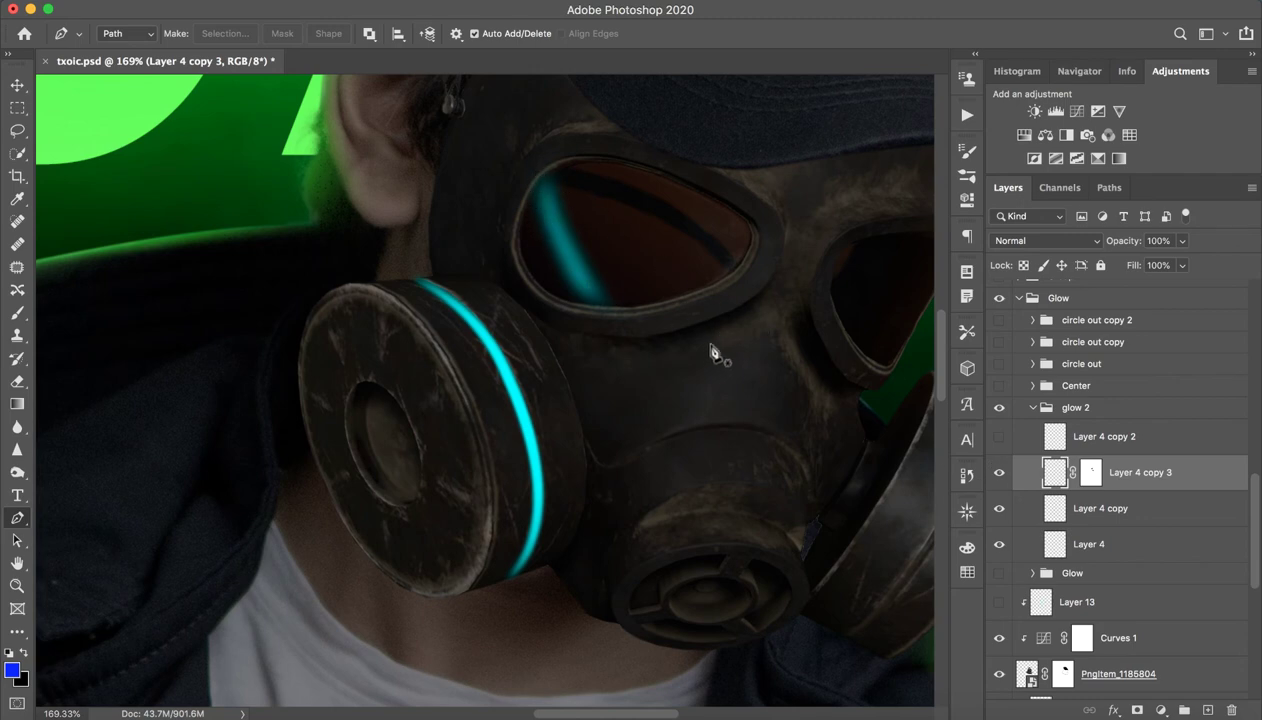
shift+click(1092, 476)
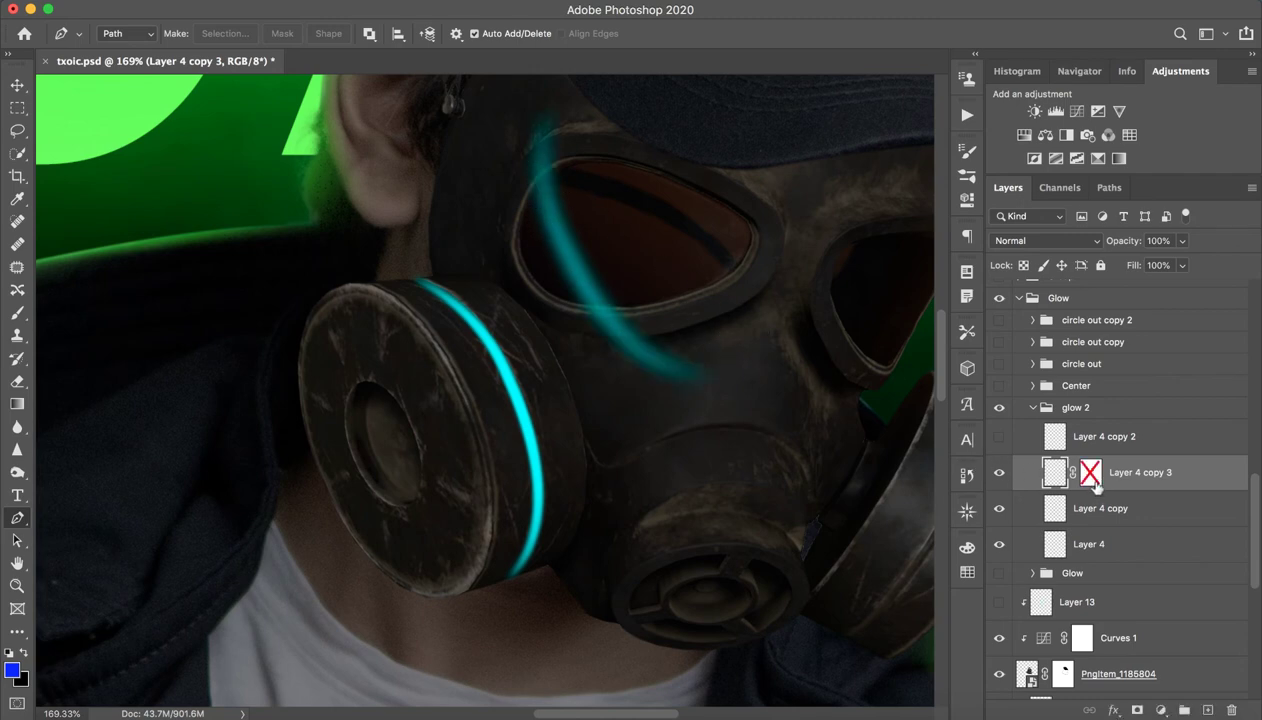
shift+click(1090, 476)
Select Layer 4 copy 2, compare its effect on the glow, and leave it visible.
click(1078, 434)
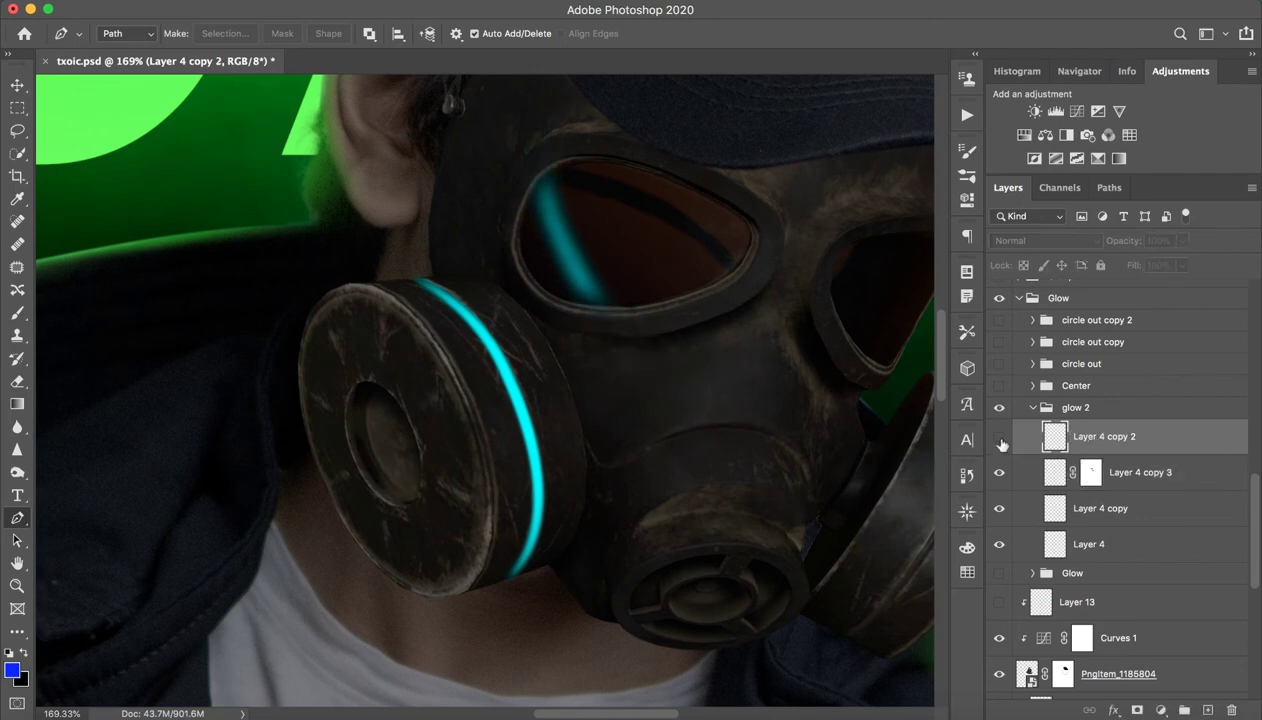
click(996, 440)
click(998, 440)
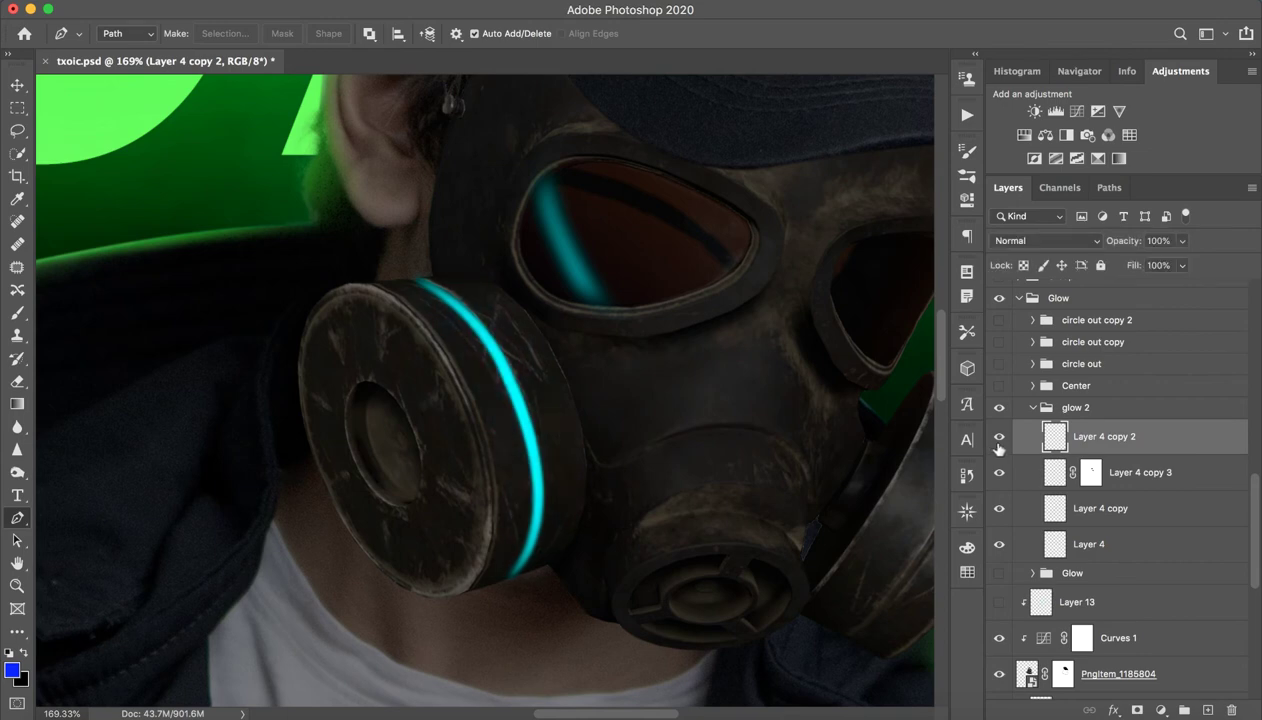
Look up the Gaussian Blur filter for Layer 4 copy 2 and compare the filter glow with that layer hidden and visible.
click(998, 440)
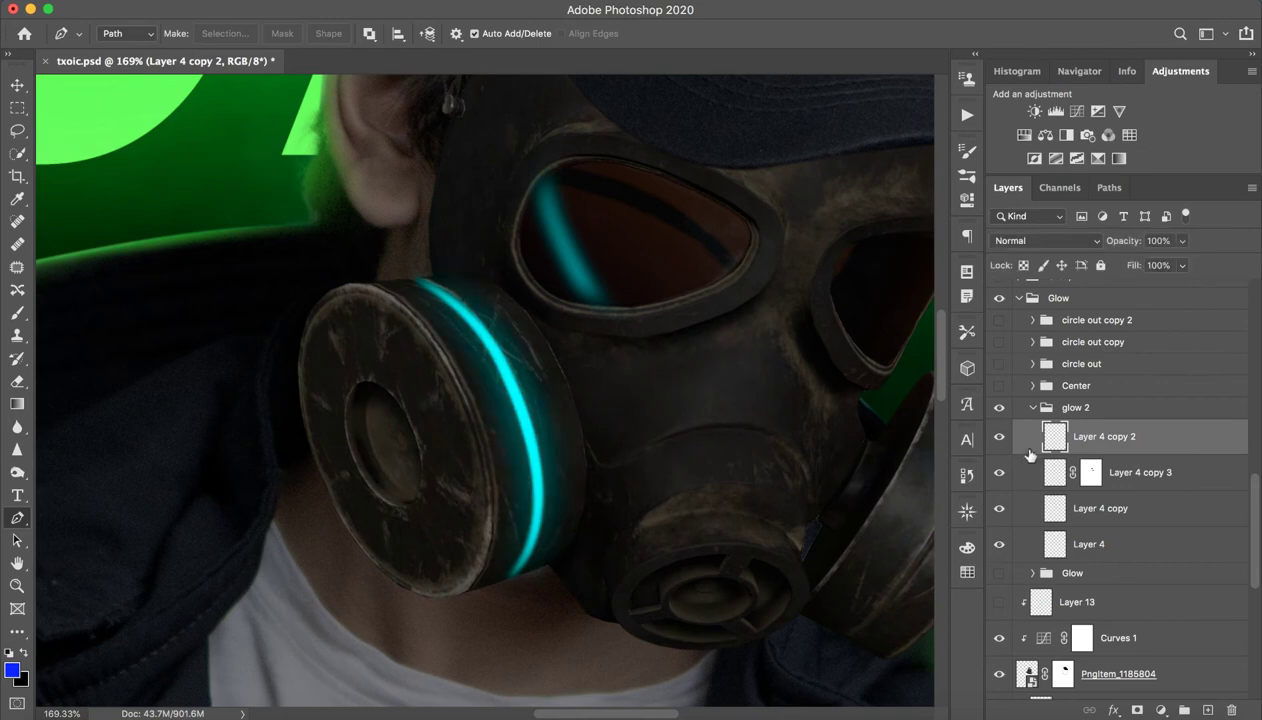
click(1115, 508)
click(1076, 434)
click(406, 4)
mouse_move(594, 203)
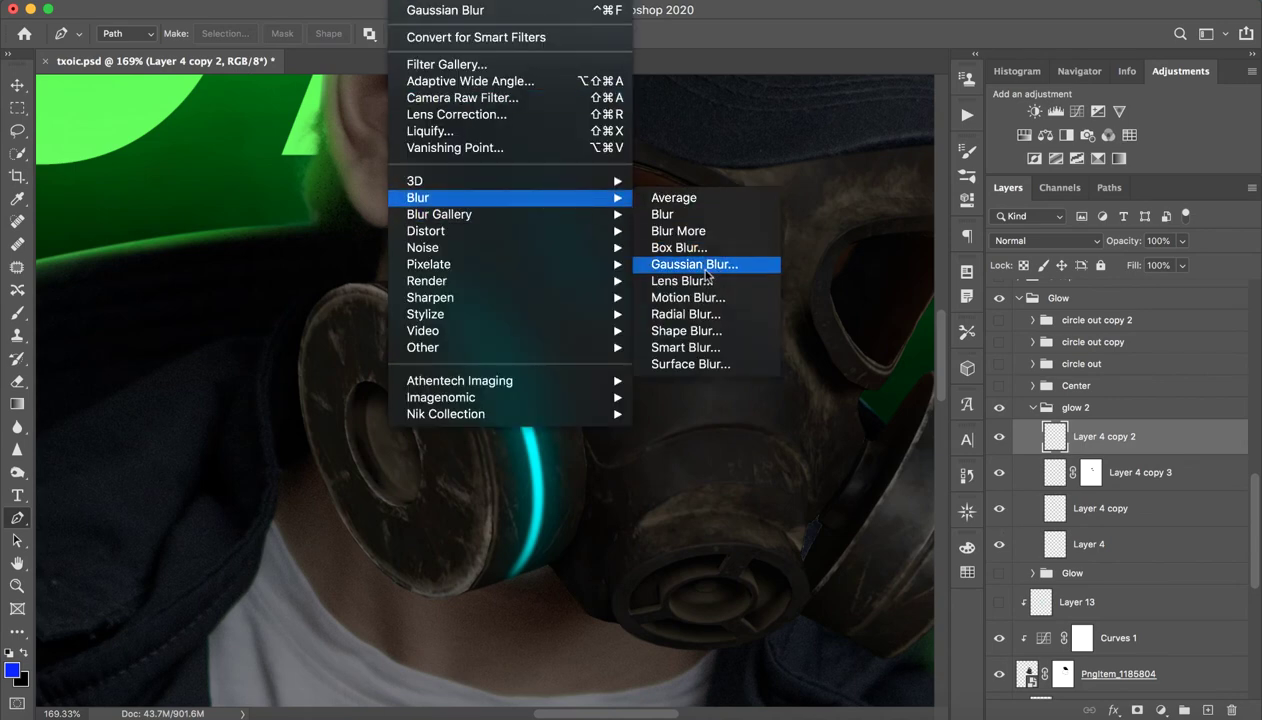
click(838, 330)
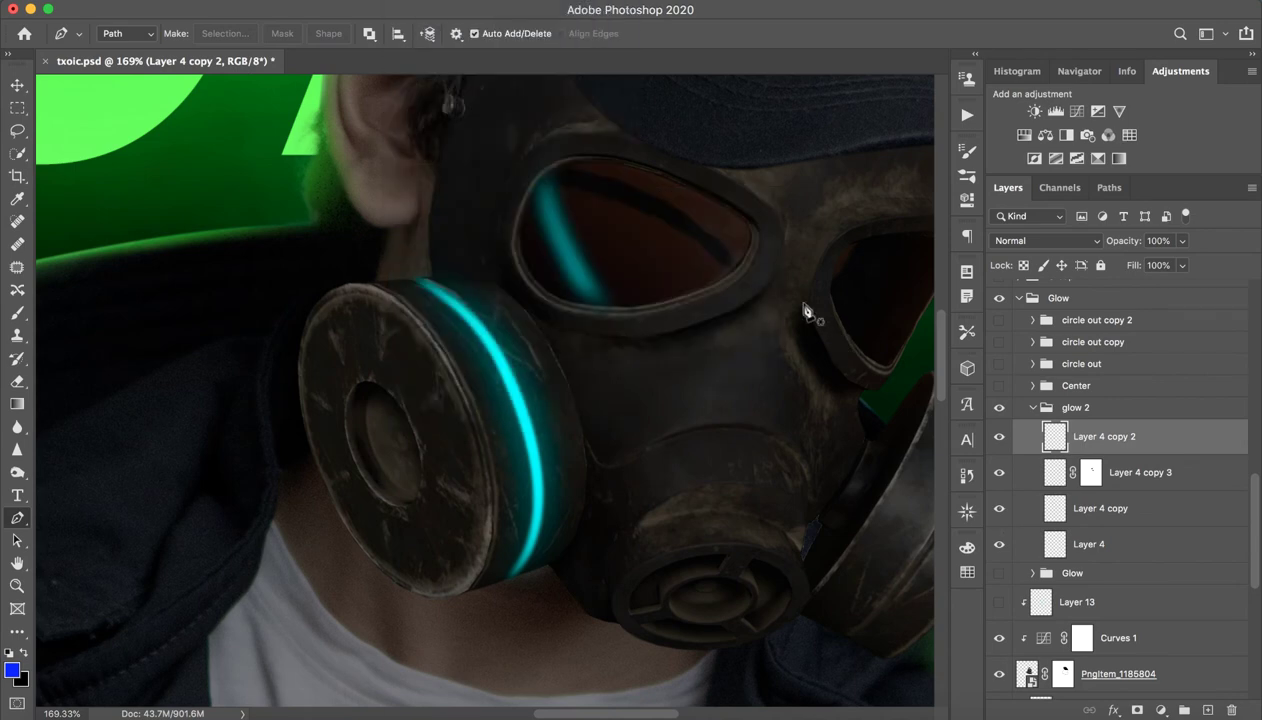
click(999, 440)
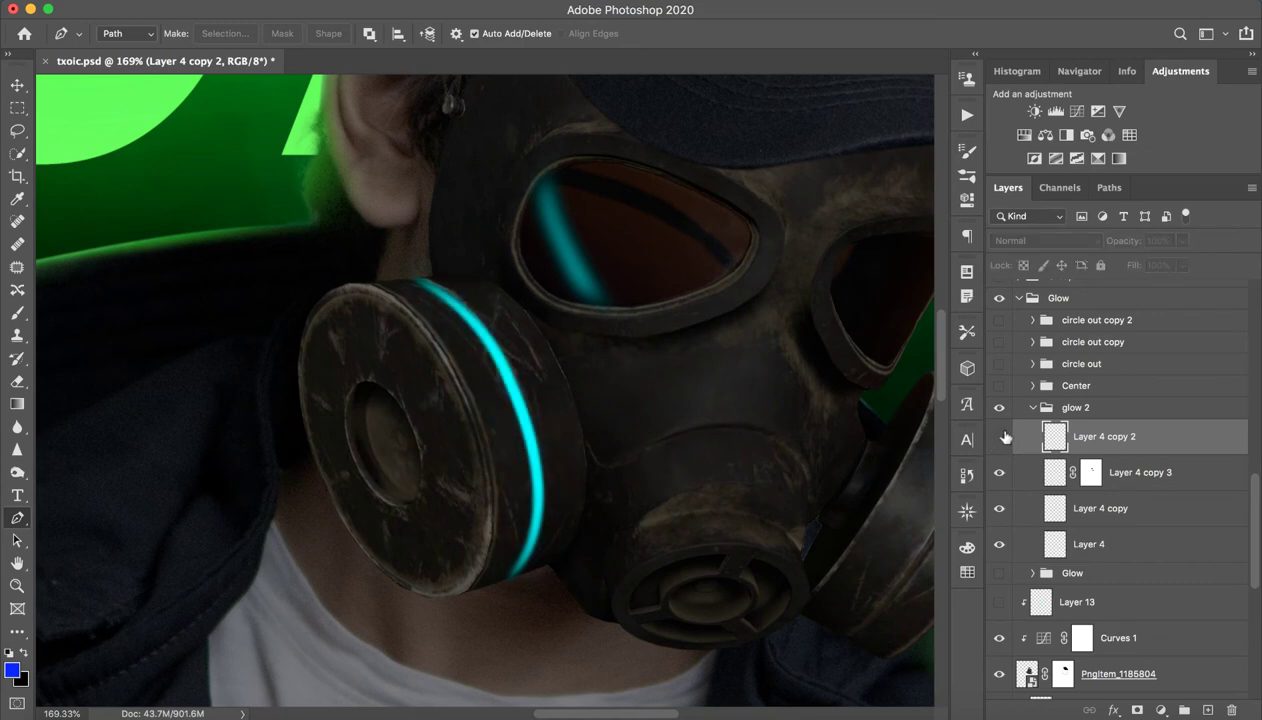
click(999, 440)
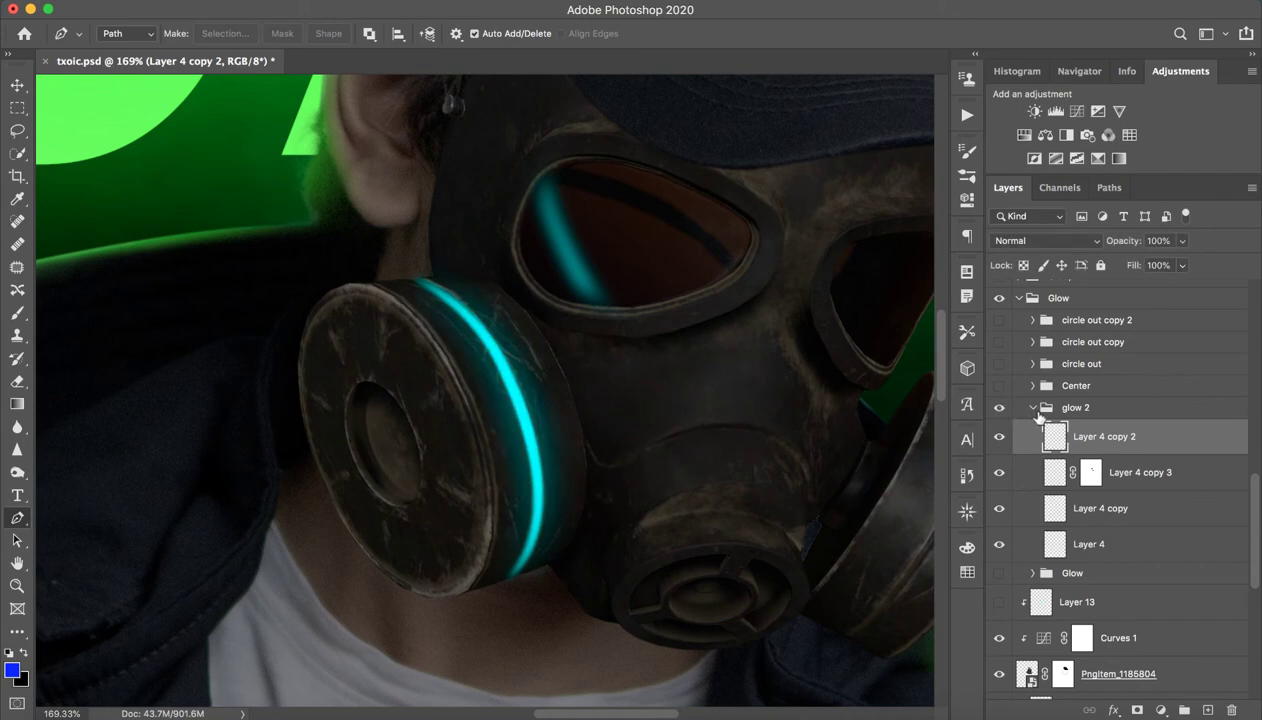
Collapse the glow 2 group and make the Glow, Center, circle out, circle out copy and circle out copy 2 groups visible.
click(1034, 408)
click(999, 430)
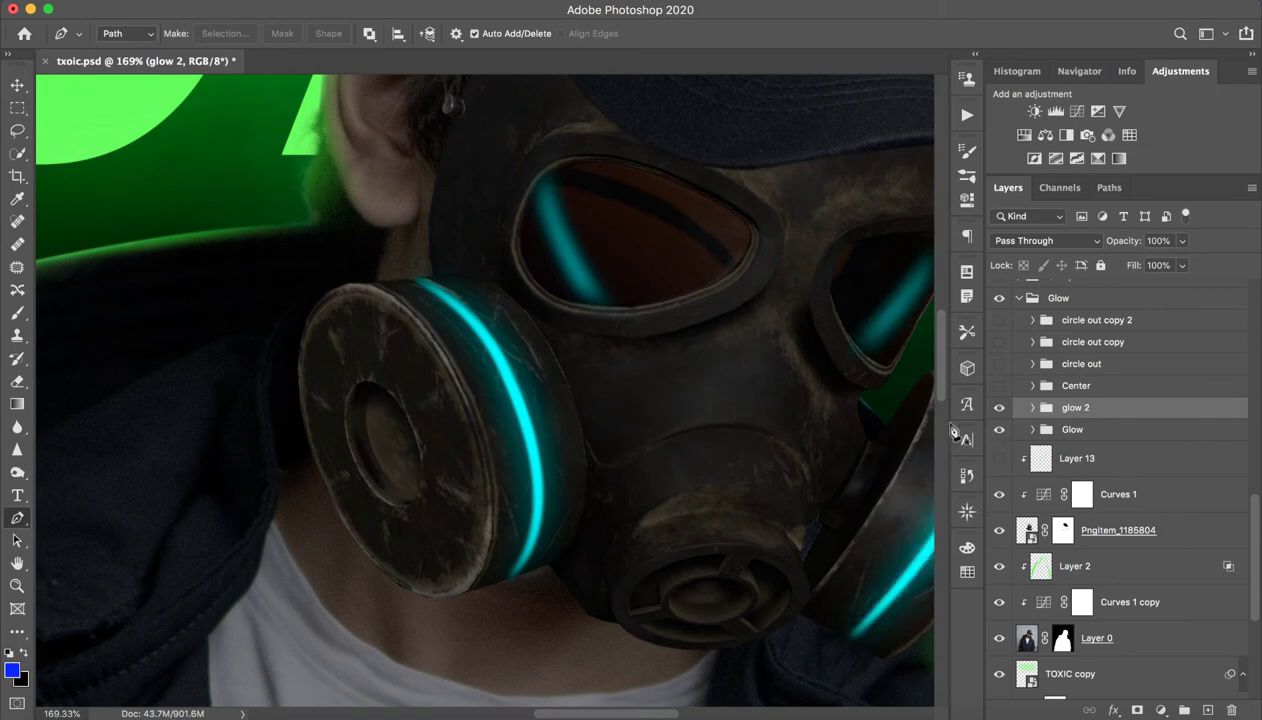
key(z)
drag(760, 413, 713, 413)
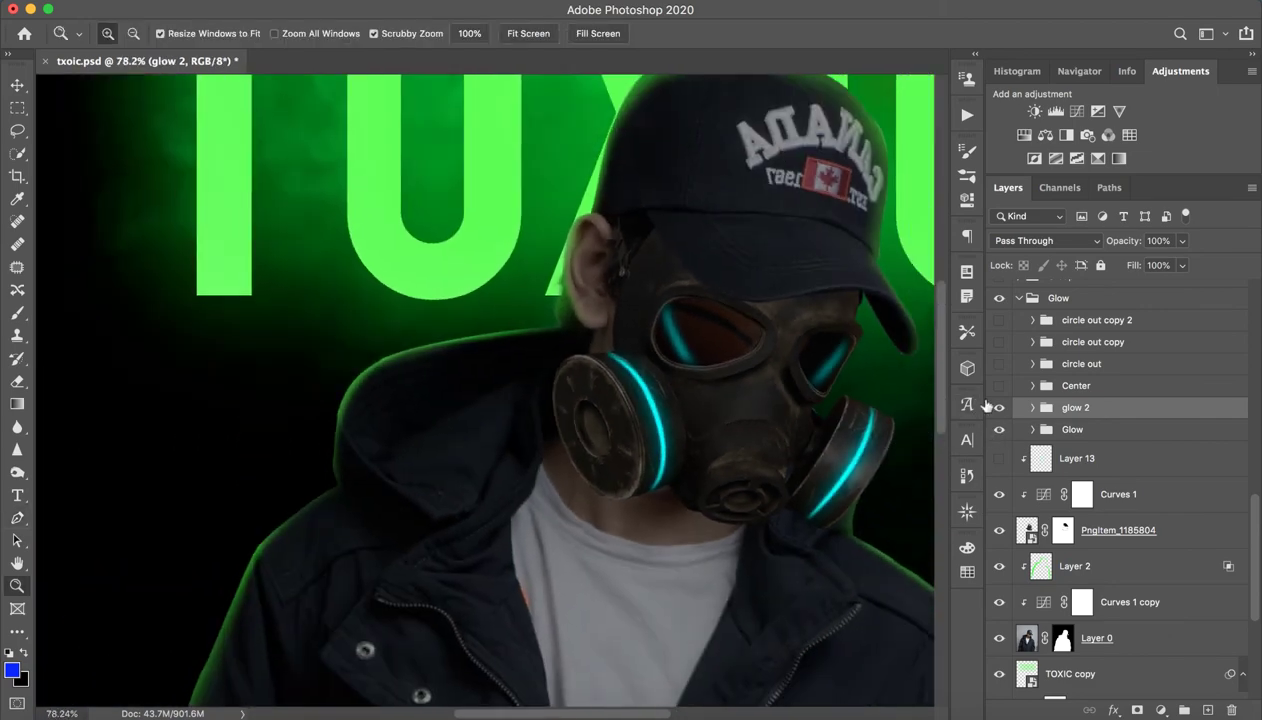
click(999, 386)
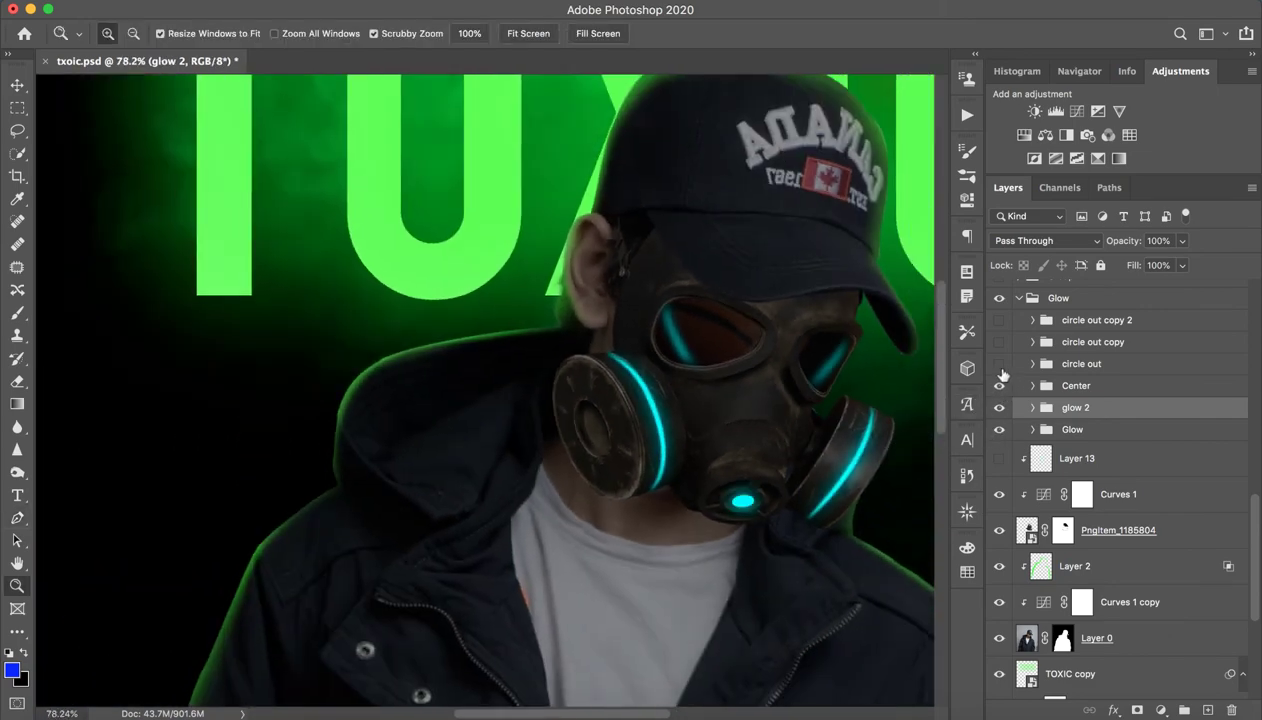
drag(1000, 366, 998, 330)
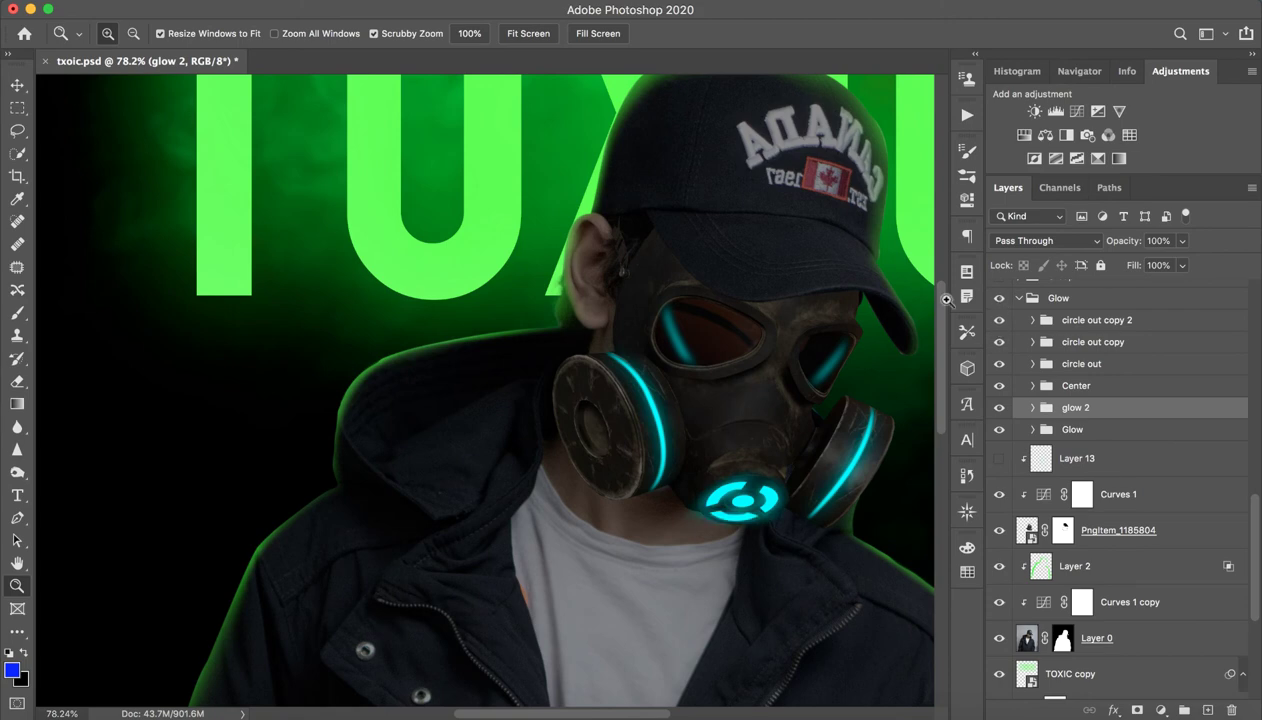
Select Layer 13, compare the mask's cyan tint with the layer hidden and visible, and leave it visible.
drag(682, 384, 839, 464)
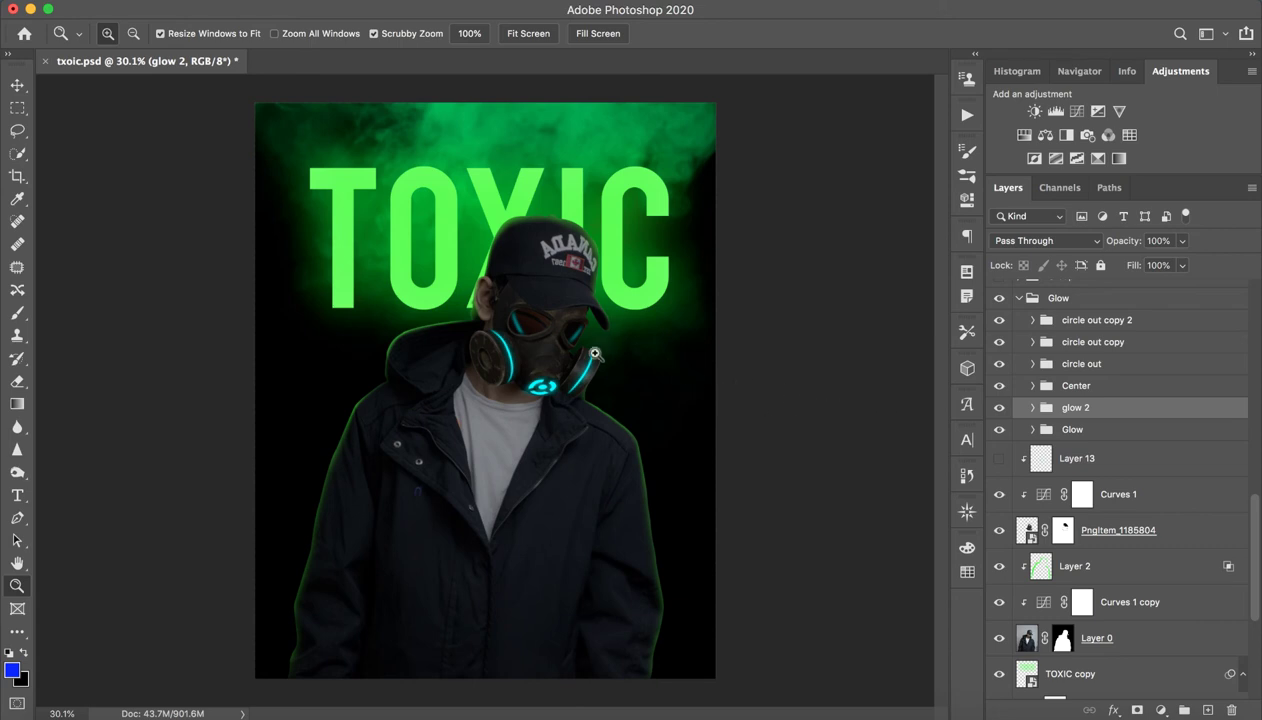
click(546, 320)
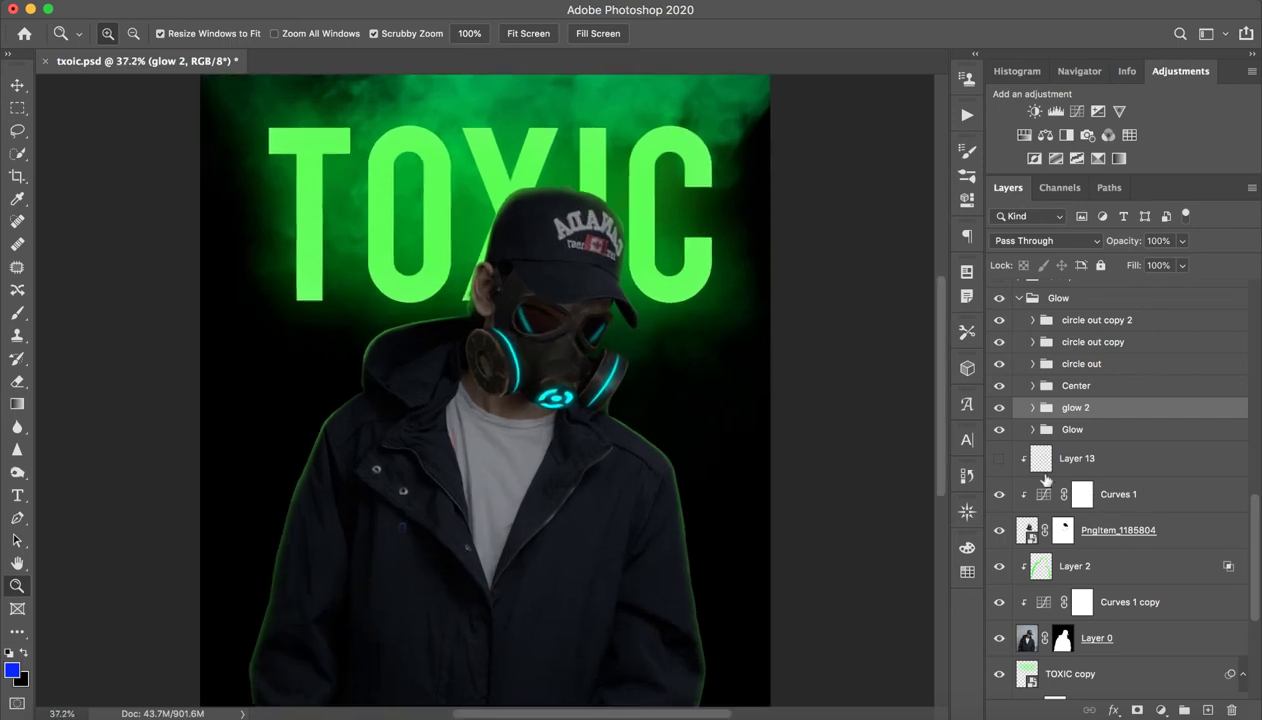
click(565, 341)
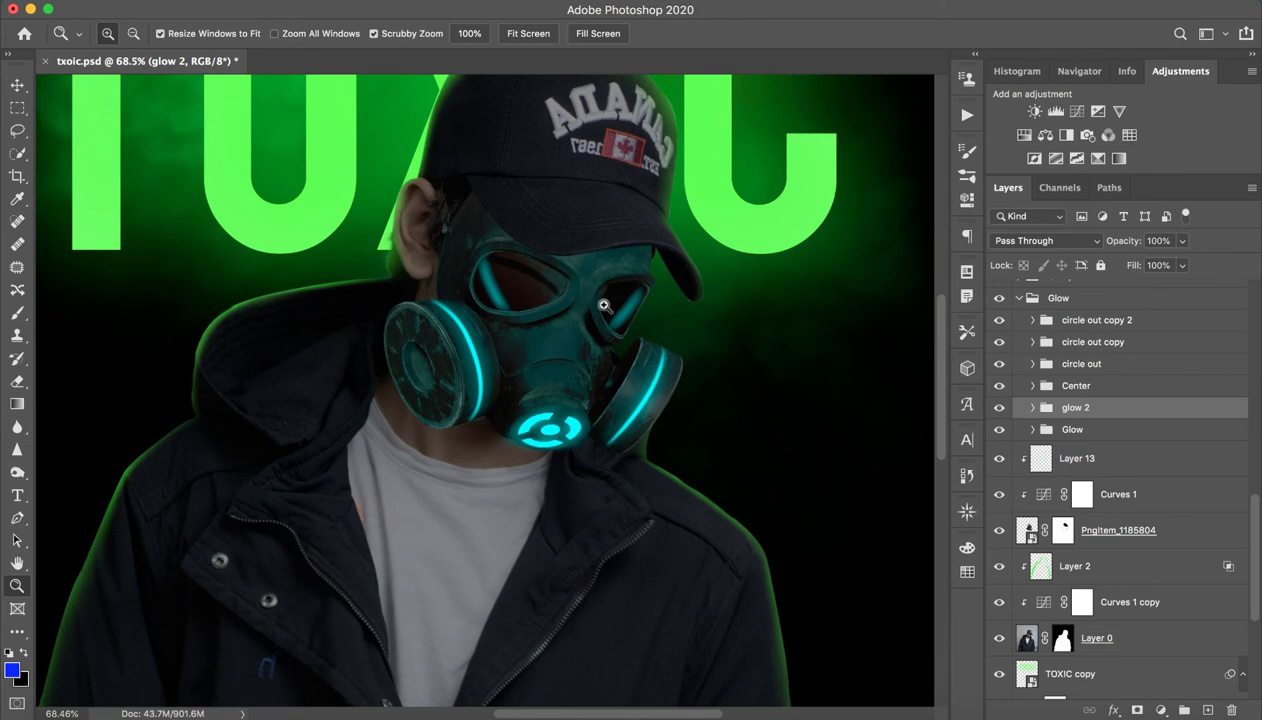
click(1128, 462)
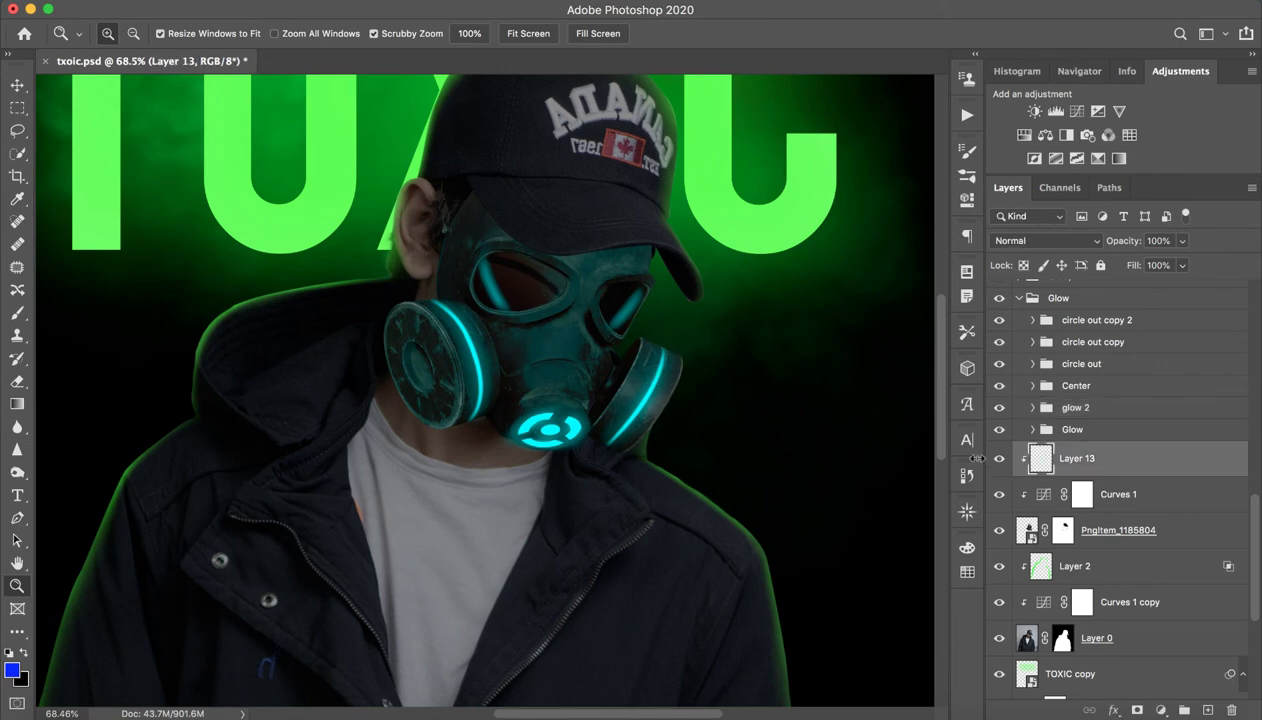
click(999, 458)
click(999, 458)
click(999, 458)
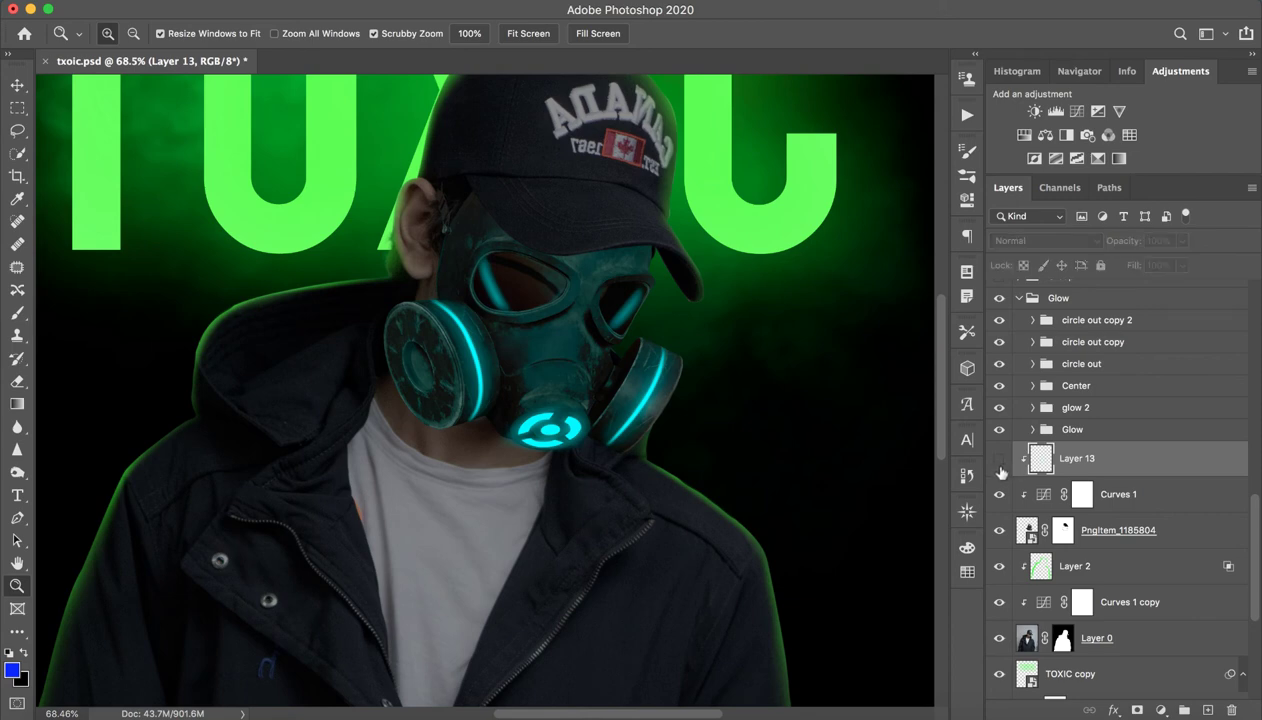
click(999, 458)
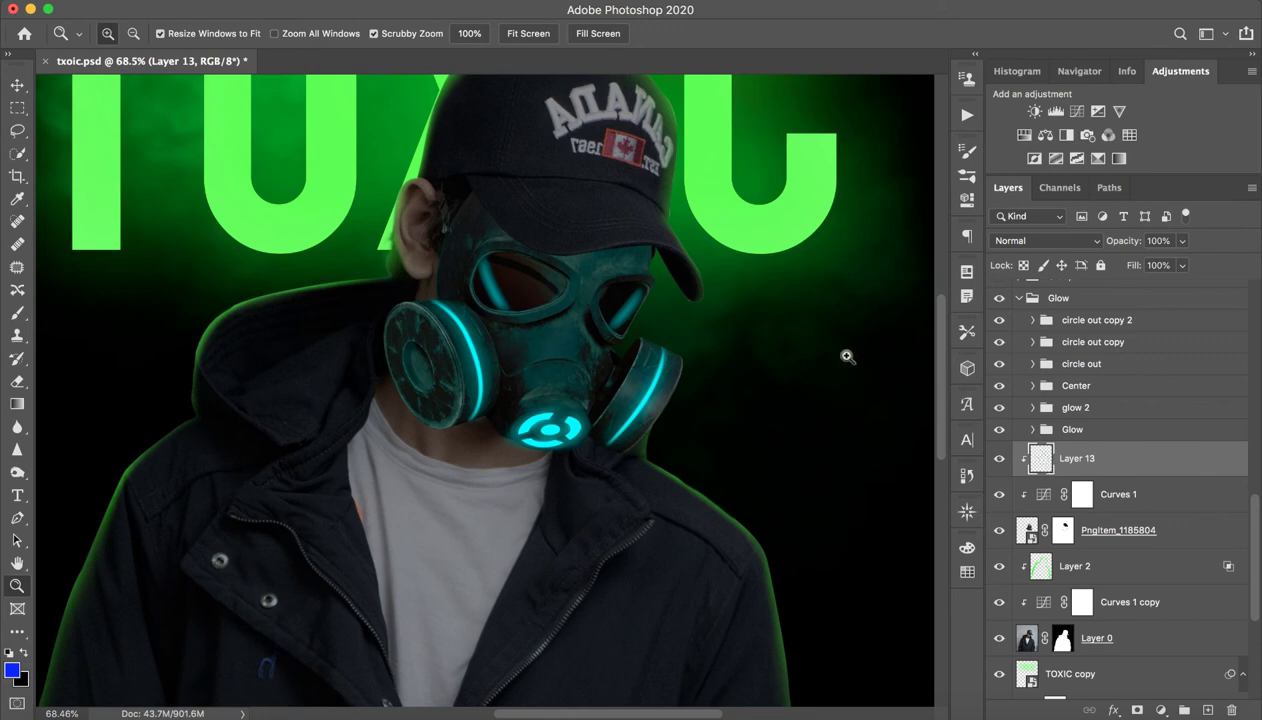
Switch to the Brush tool and collapse the outer Glow group above Layer 13.
click(17, 312)
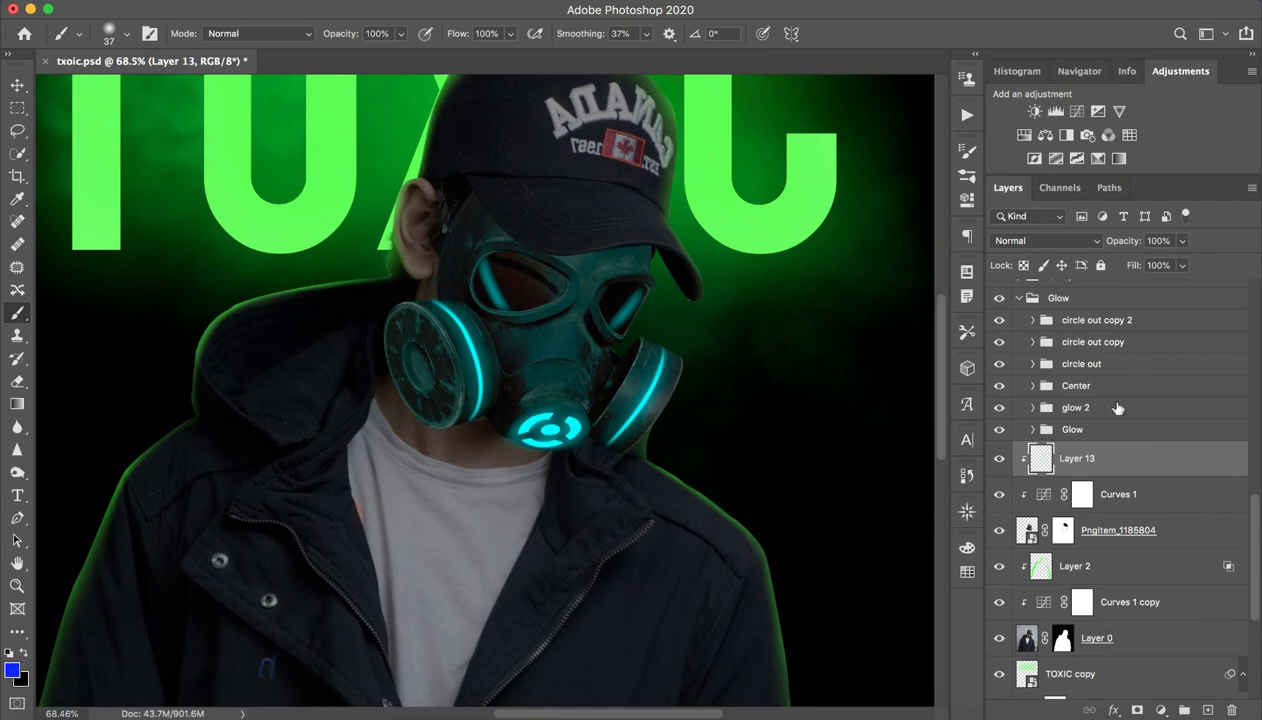
scroll(1120, 420, up, 3)
click(1019, 385)
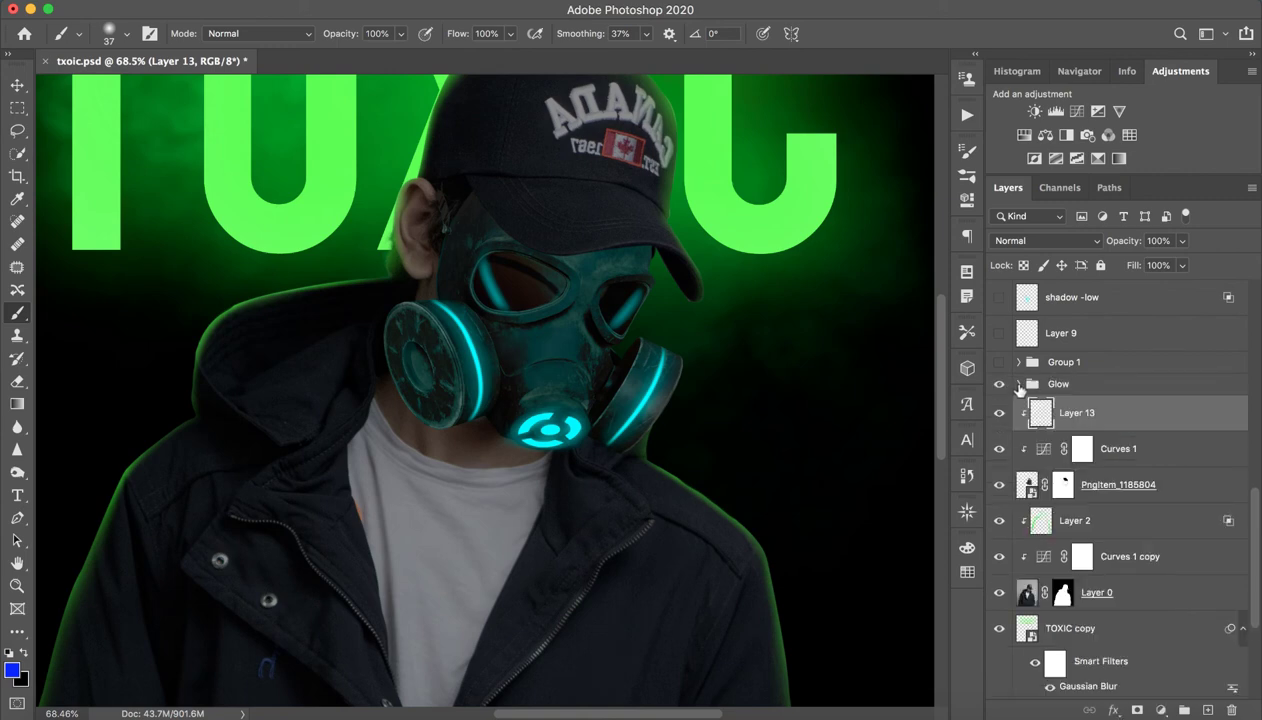
click(1019, 385)
click(1019, 385)
Make Group 1 above the Glow group visible to light the inner ring of the mask's filter.
key(z)
scroll(727, 434, down, 5)
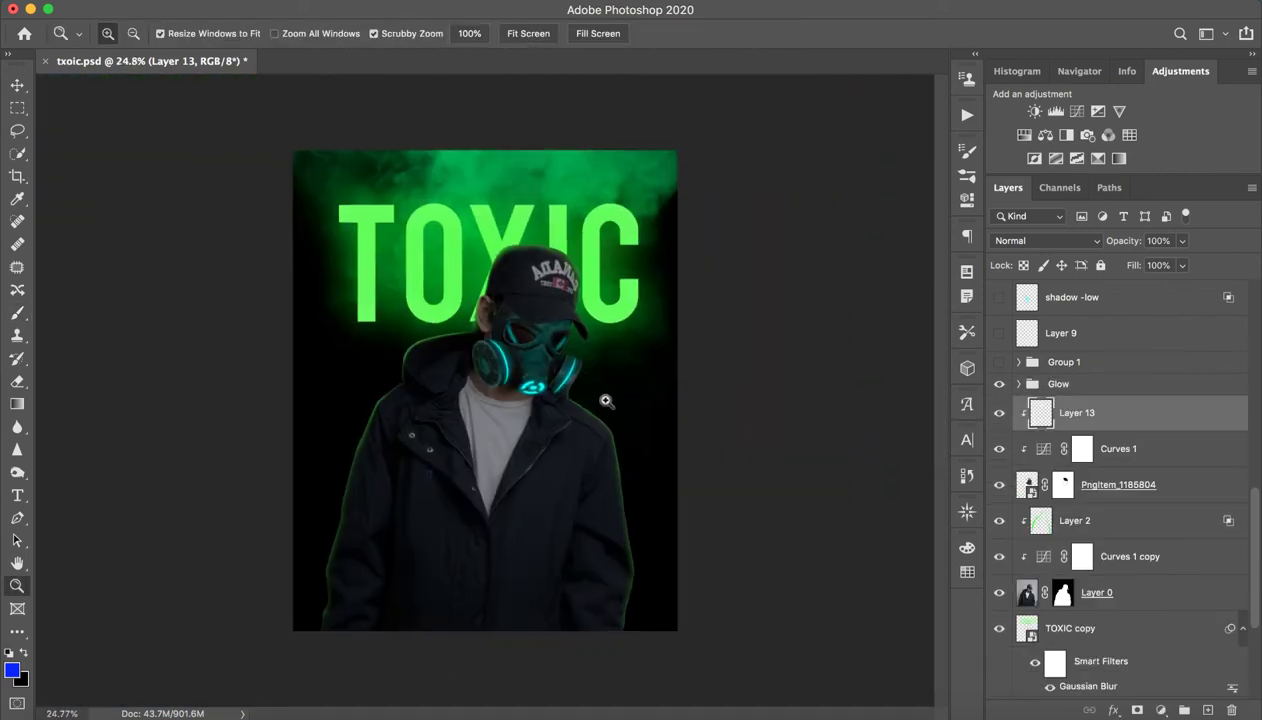
scroll(605, 400, up, 1)
key(b)
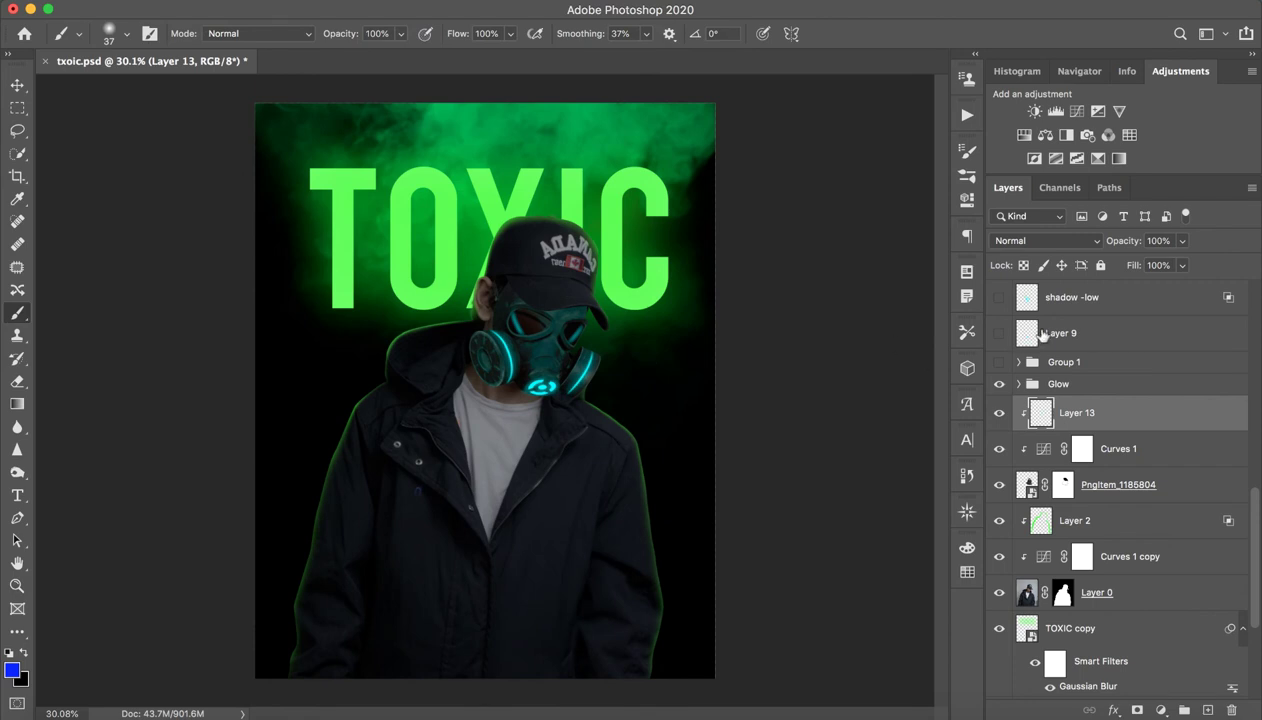
scroll(1048, 400, up, 8)
scroll(1000, 600, down, 4)
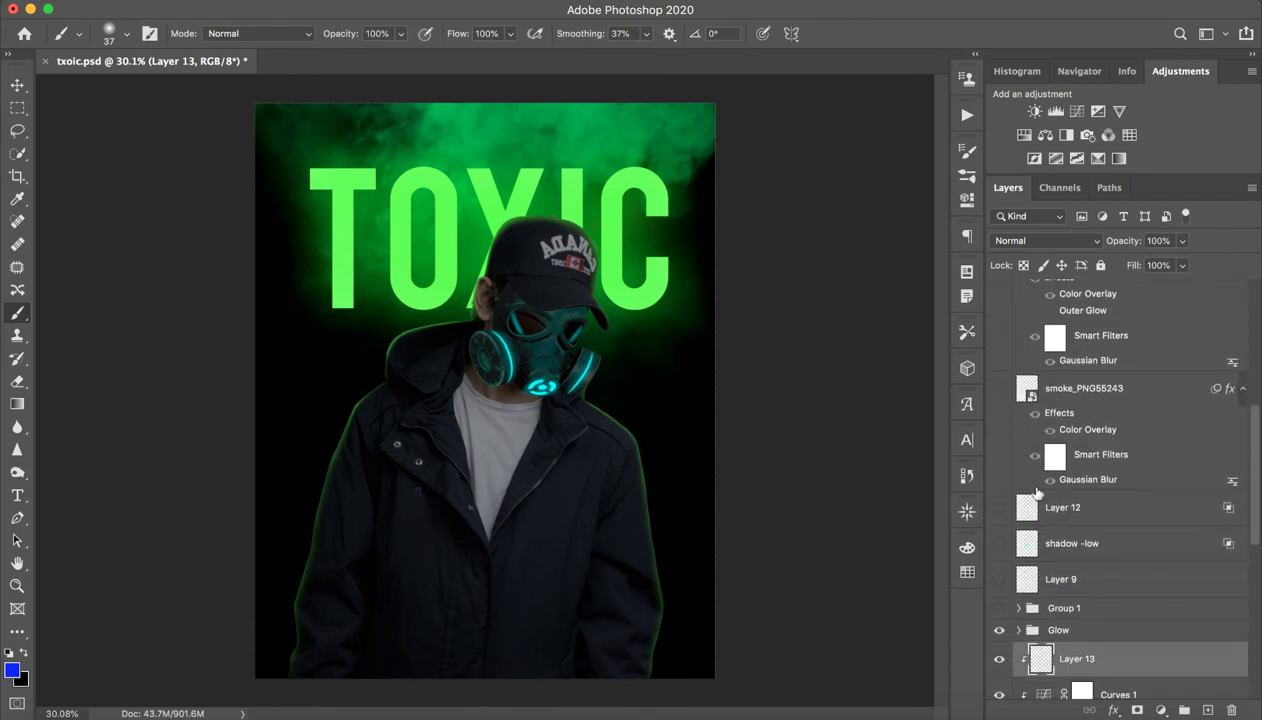
click(999, 565)
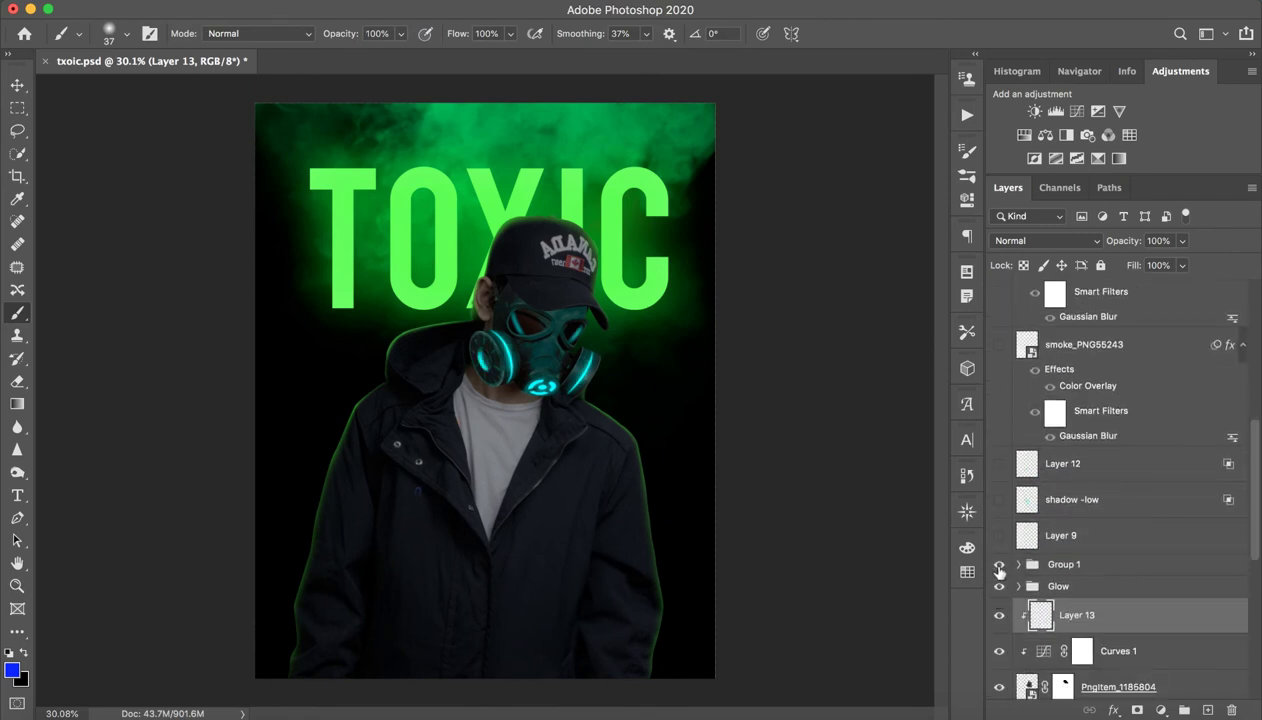
click(999, 565)
click(999, 565)
Compare the filter's inner cyan light up close with Group 1 hidden and visible.
key(z)
scroll(521, 351, up, 1)
scroll(521, 351, up, 5)
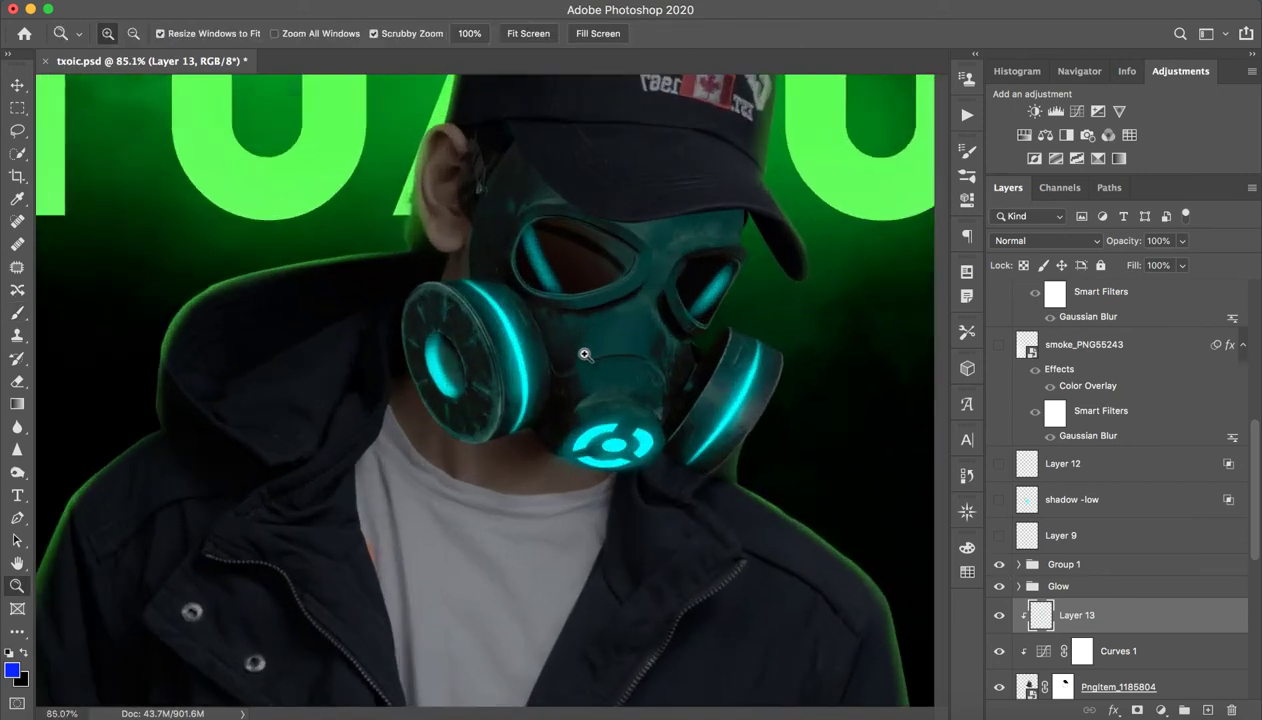
key(b)
click(999, 565)
click(999, 565)
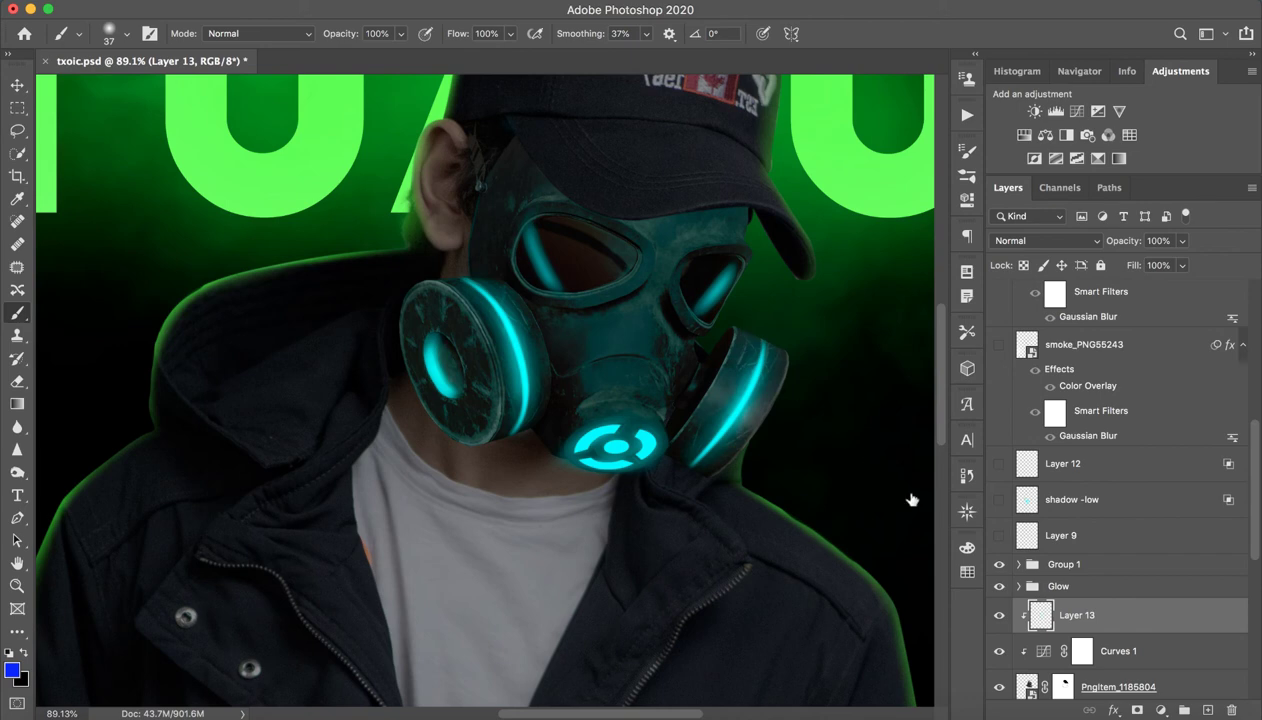
click(999, 566)
click(999, 566)
Select Layer 9 and compare its effect on the poster with the layer visible and hidden.
key(z)
scroll(643, 421, down, 2)
key(b)
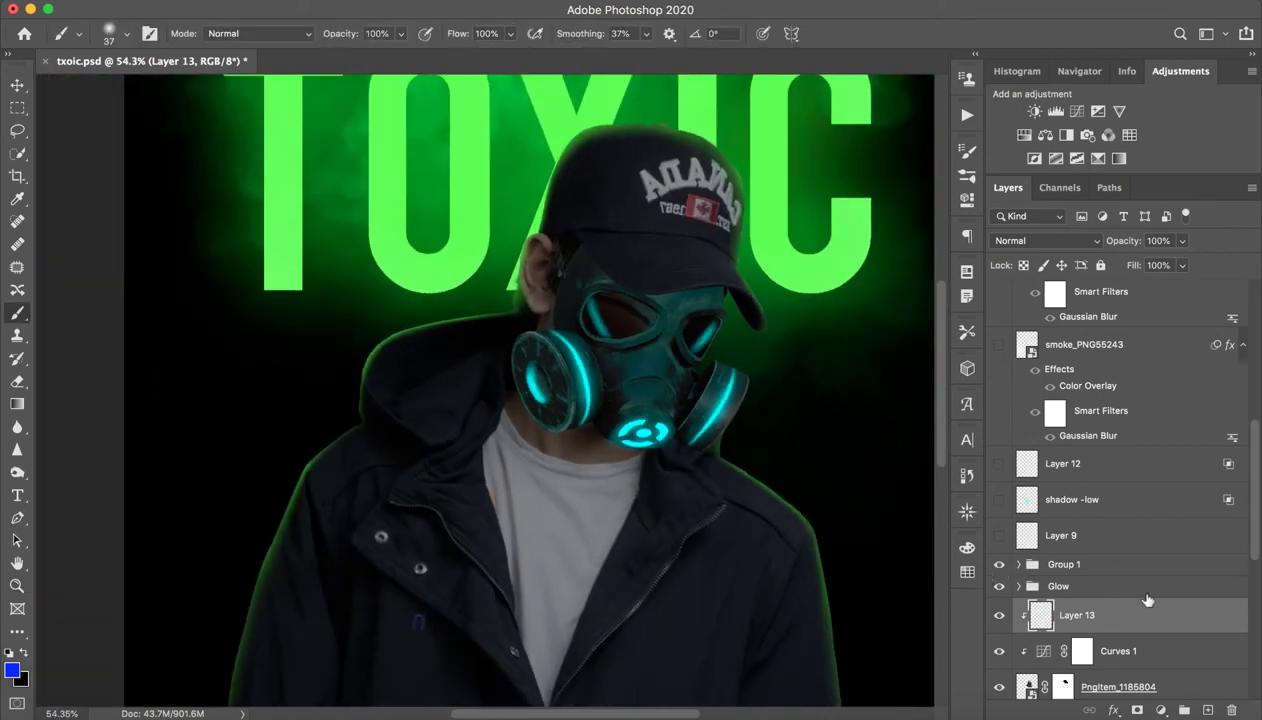
scroll(1095, 603, up, 3)
click(1075, 622)
click(999, 623)
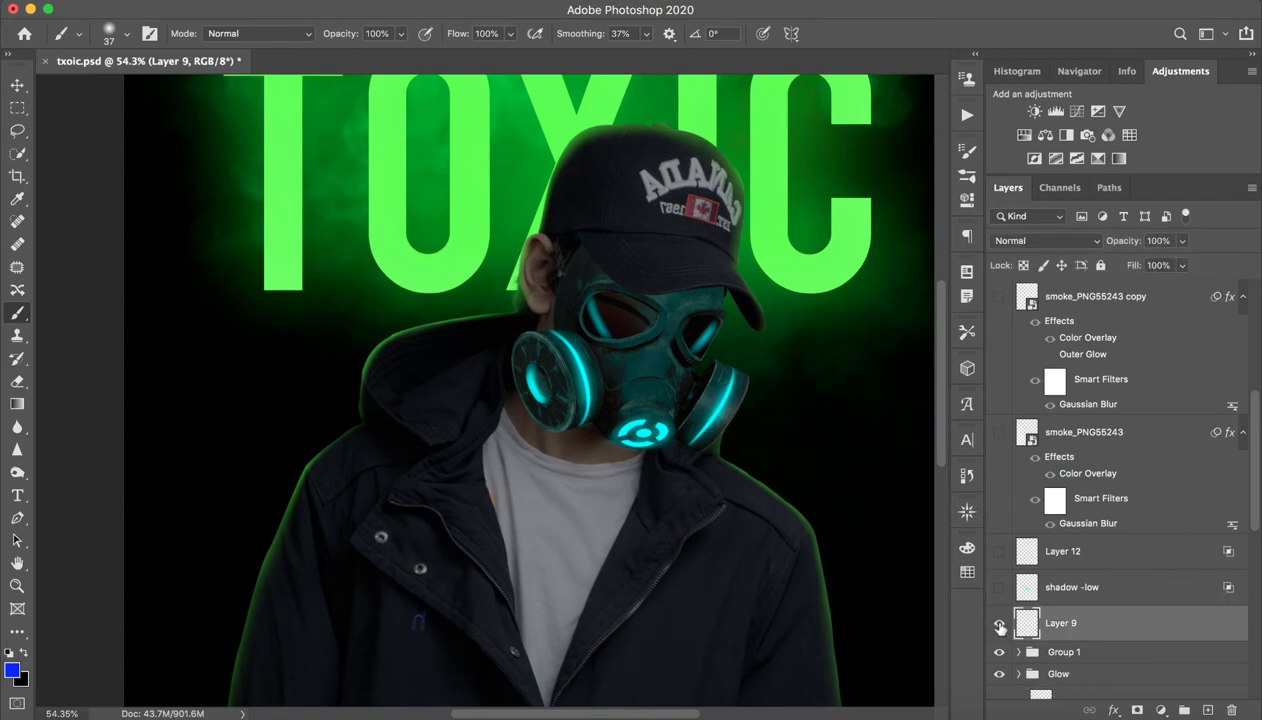
click(999, 623)
click(999, 623)
click(999, 623)
Make the shadow -low layer visible and compare the coloured light on the shirt and hood with it on and off.
key(z)
scroll(735, 520, down, 3)
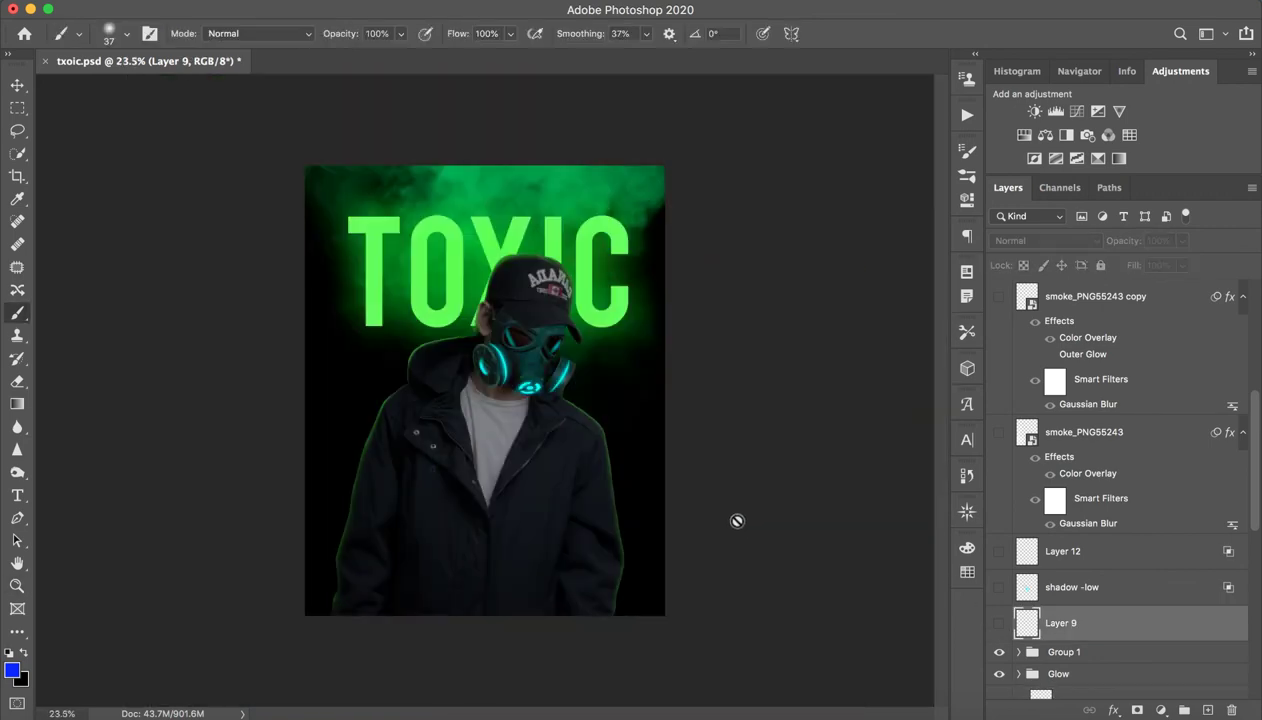
click(998, 590)
click(999, 623)
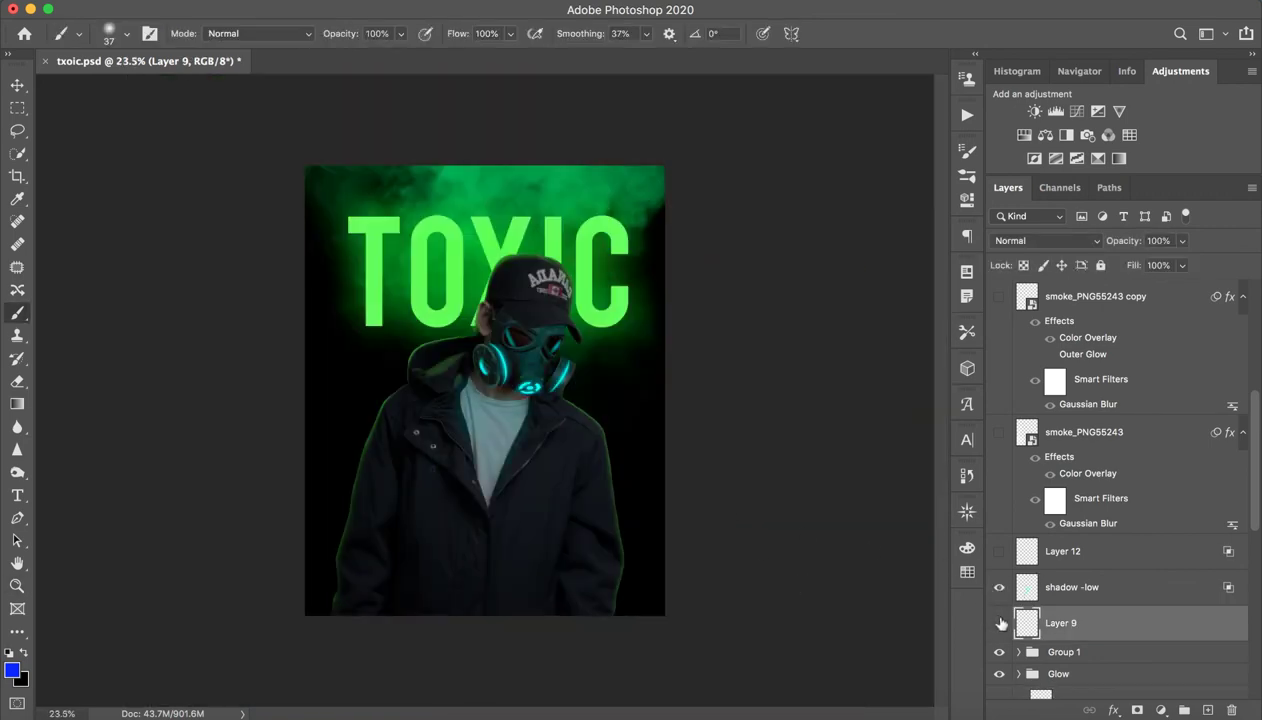
click(999, 623)
click(999, 588)
click(999, 588)
click(999, 588)
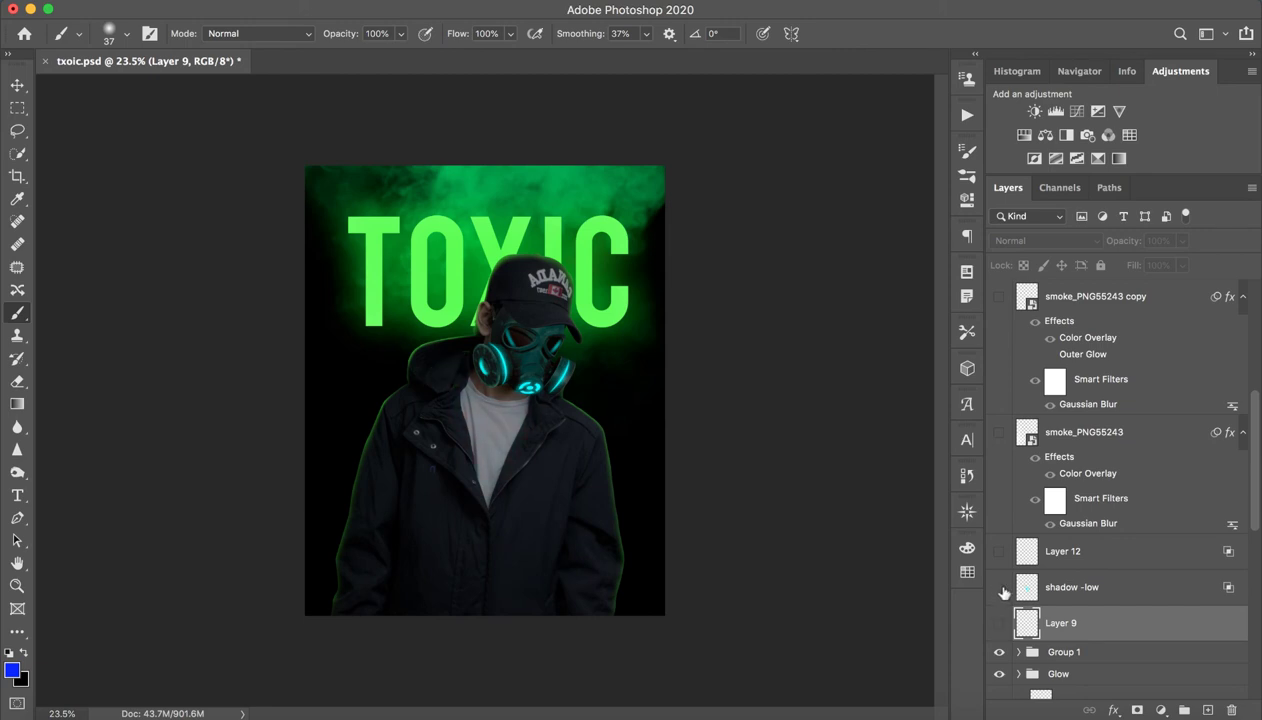
click(999, 588)
Make Layer 9 visible and compare the light inside the hood and on the shirt with shadow -low hidden and shown.
key(z)
scroll(457, 374, up, 1)
scroll(457, 374, up, 5)
key(b)
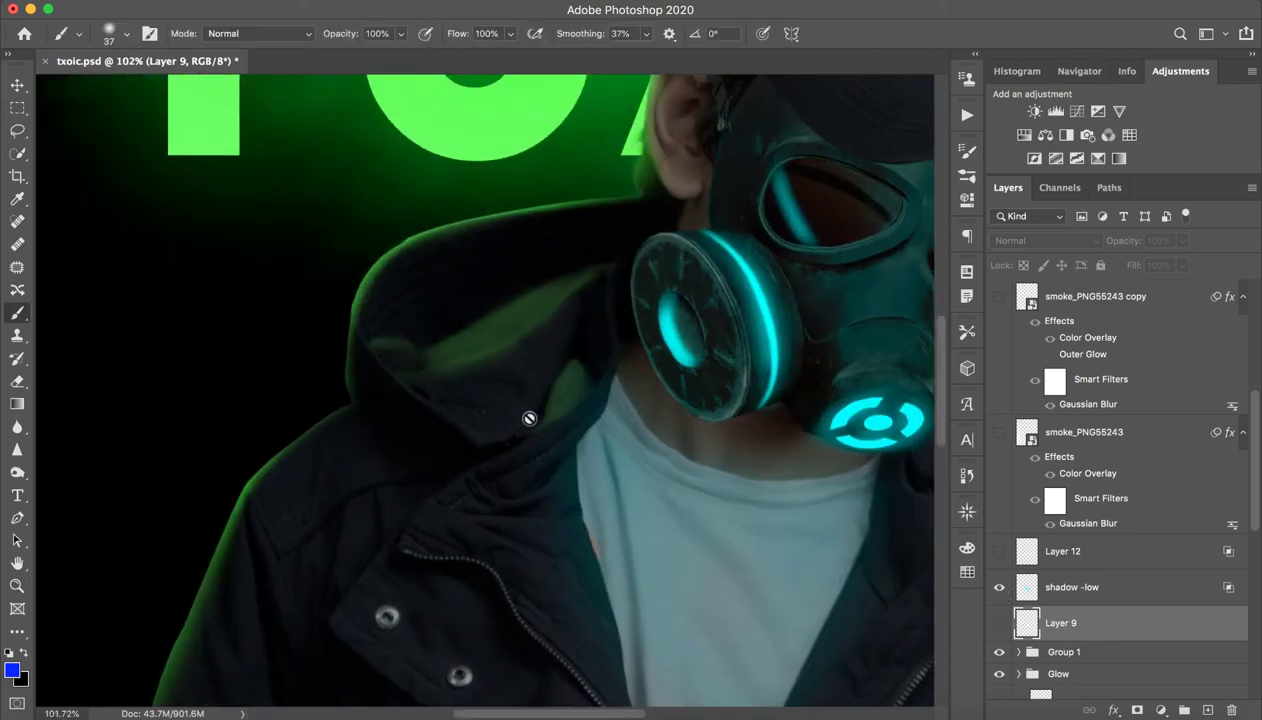
click(998, 623)
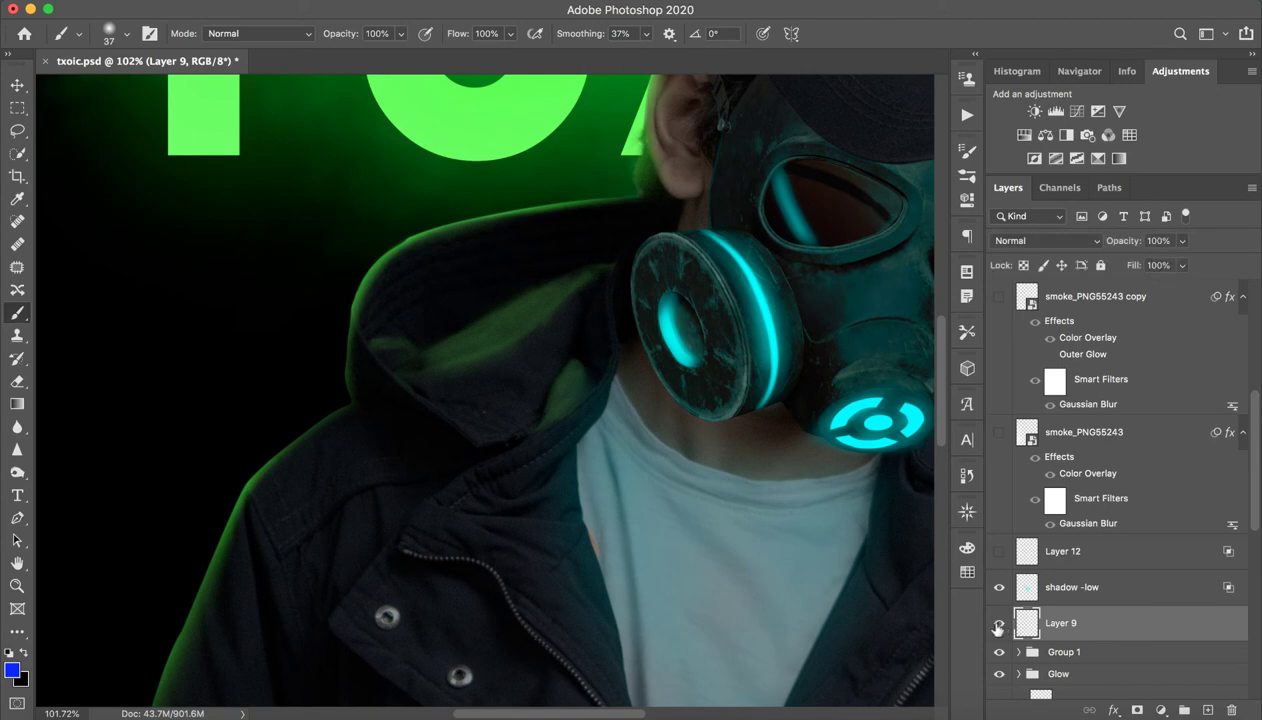
click(999, 590)
click(999, 590)
click(999, 590)
click(999, 590)
Try painting blue light inside the hood on Layer 9 with a size 251 brush at 11% opacity, and undo the strokes.
mouse_move(345, 34)
mouse_down()
mouse_move(260, 38)
mouse_move(271, 37)
mouse_up()
mouse_move(473, 364)
mouse_down()
mouse_move(498, 323)
mouse_move(416, 364)
mouse_move(549, 300)
mouse_move(402, 365)
mouse_move(557, 292)
mouse_move(491, 334)
mouse_move(461, 336)
mouse_move(524, 315)
mouse_up()
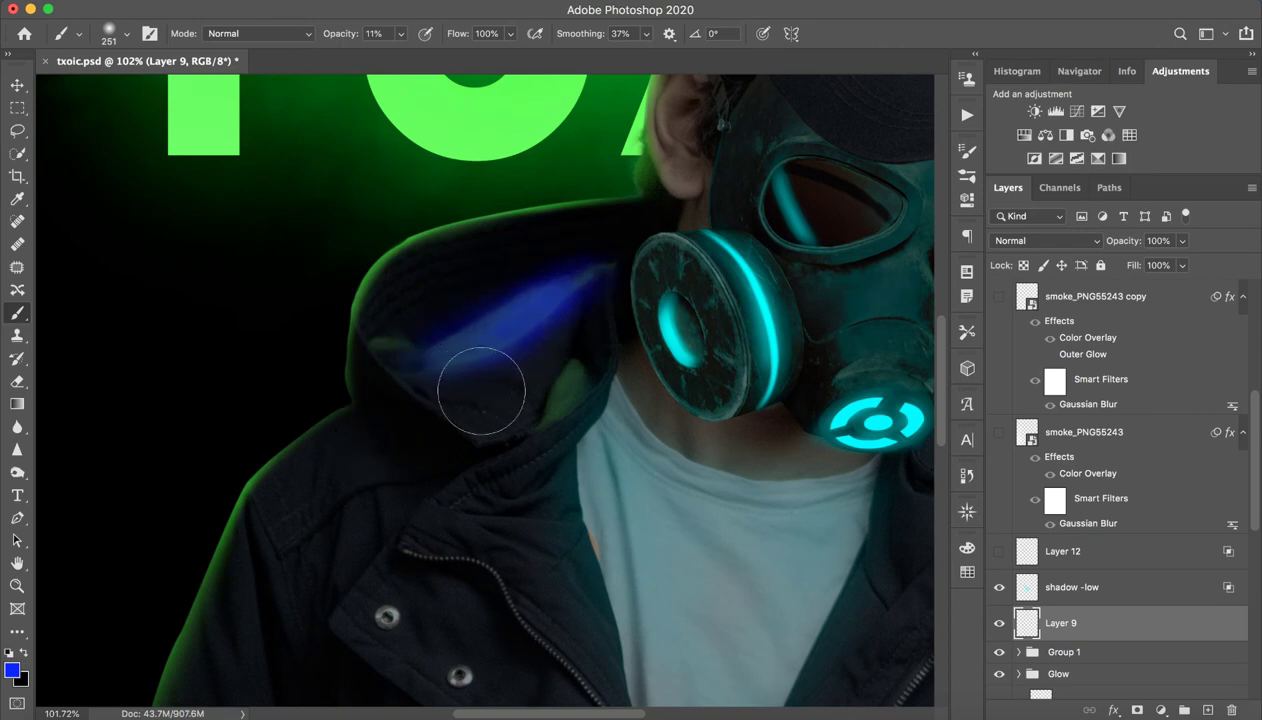
mouse_move(479, 372)
mouse_down()
mouse_move(584, 375)
mouse_move(552, 392)
mouse_up()
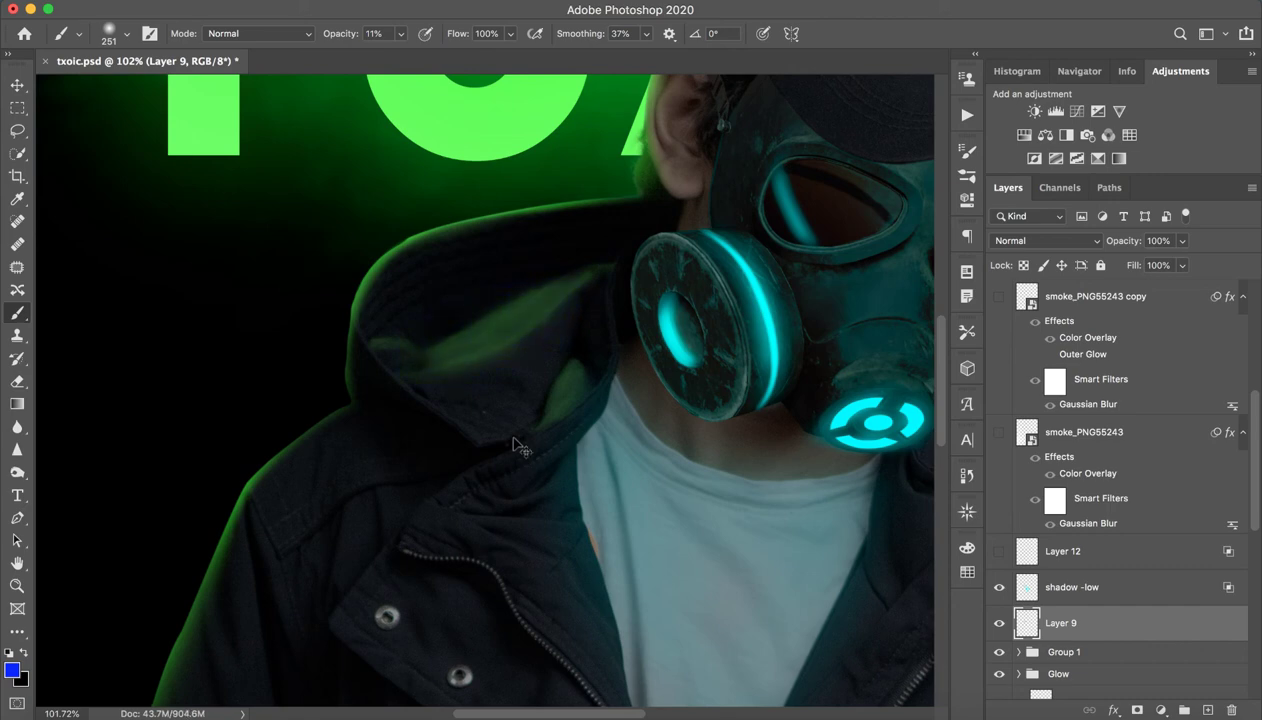
Check the shadow -low lighting on the whole poster, and select Layer 12 and make it visible.
key(z)
key(super+0)
key(b)
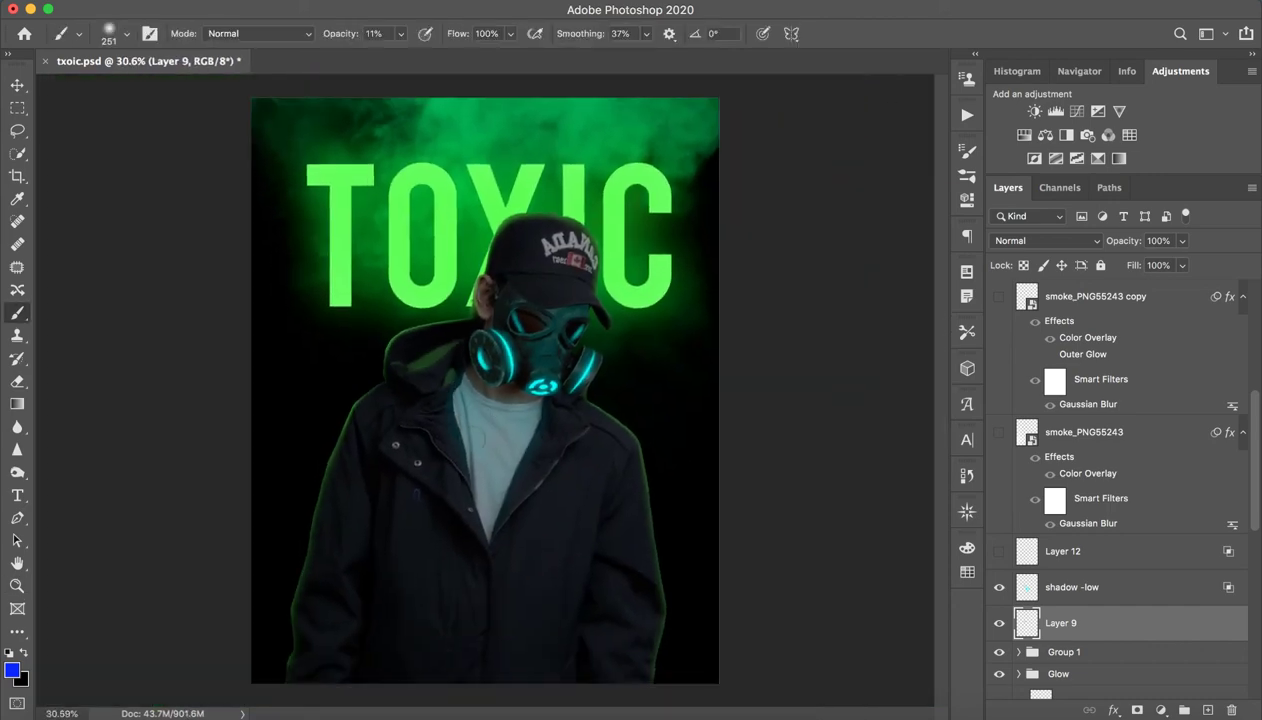
click(999, 593)
key(z)
drag(484, 209, 520, 209)
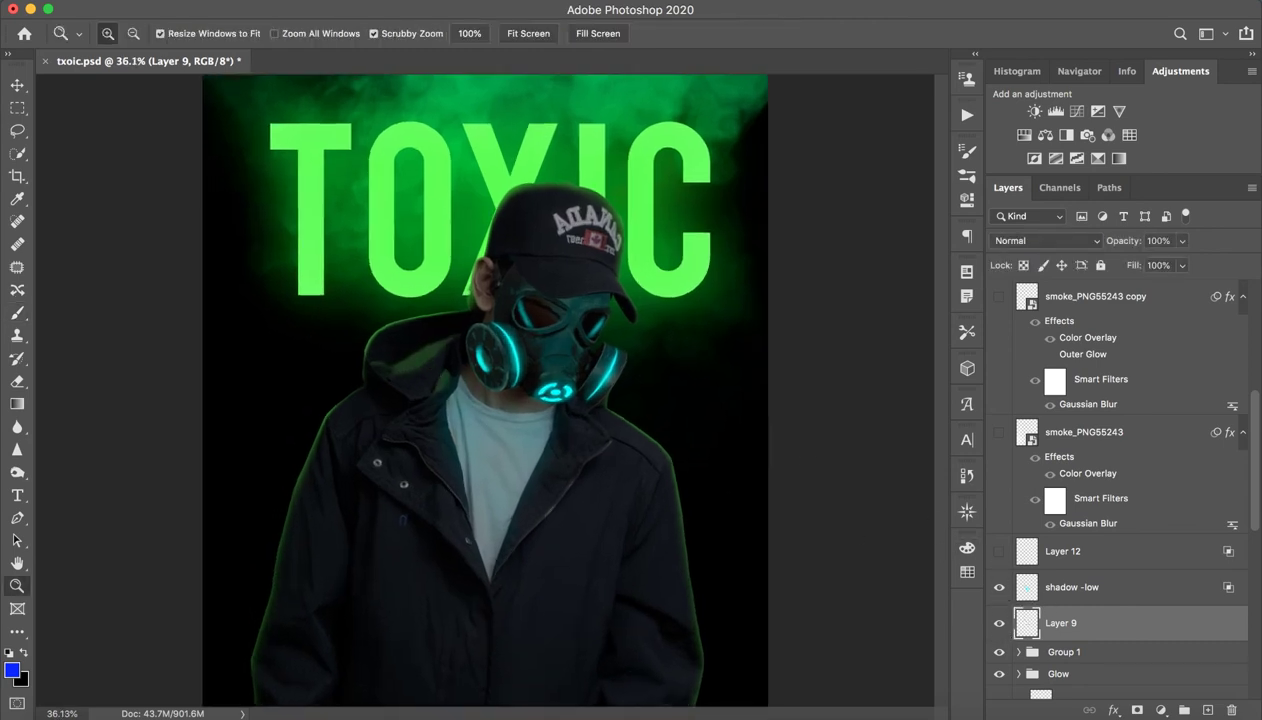
key(b)
click(1030, 552)
click(999, 553)
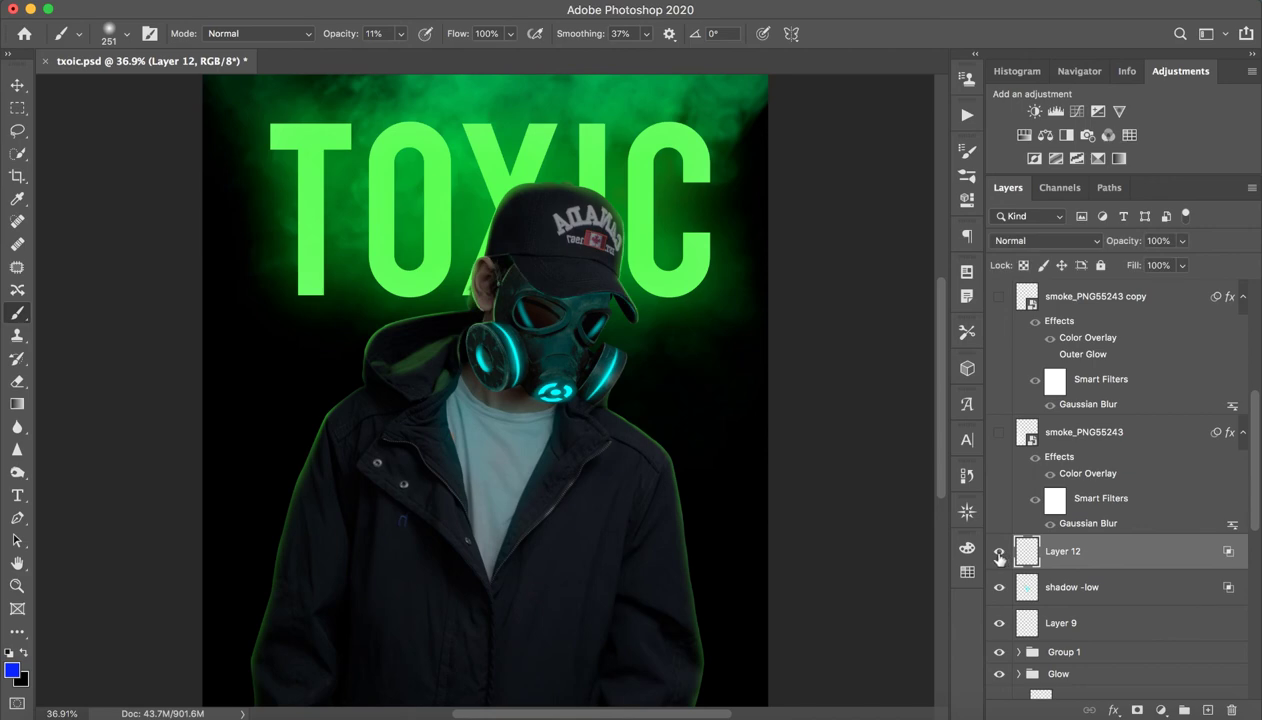
Compare the rim light with Layer 12 hidden and shown, and examine its edges around the ear and cap brim.
click(999, 553)
click(999, 553)
key(z)
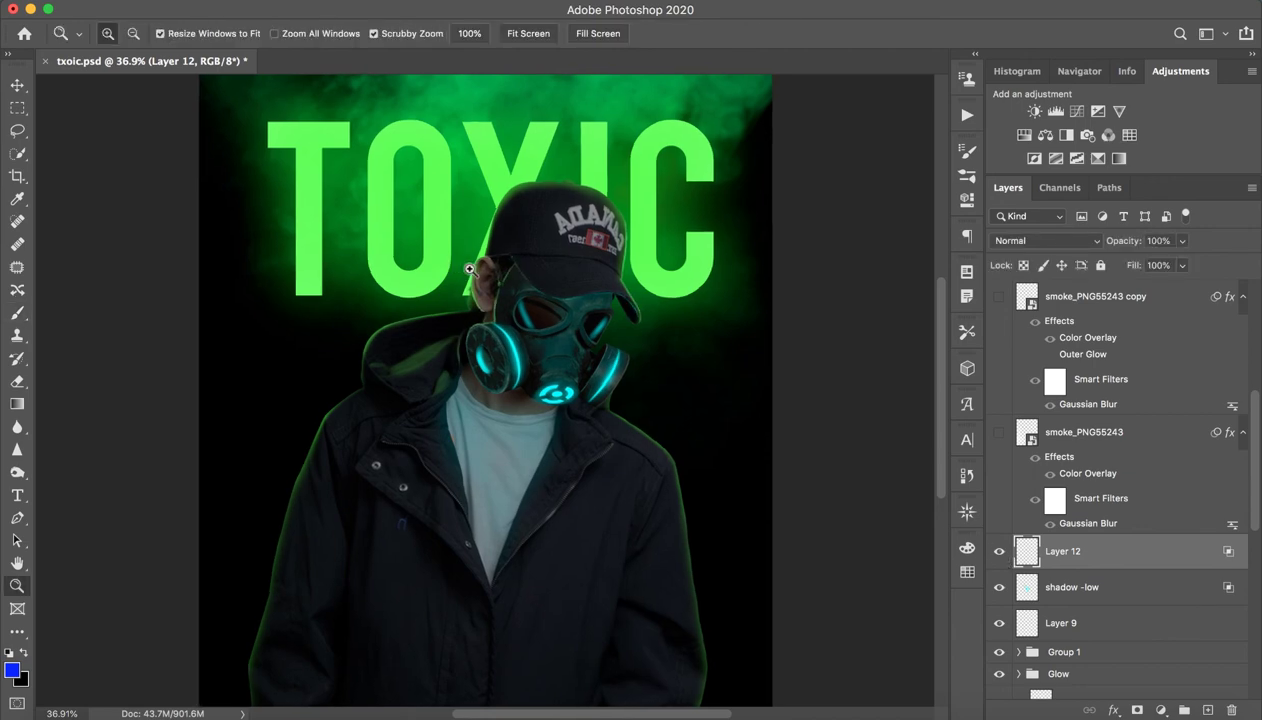
drag(480, 268, 549, 266)
key(b)
scroll(296, 366, right, 5)
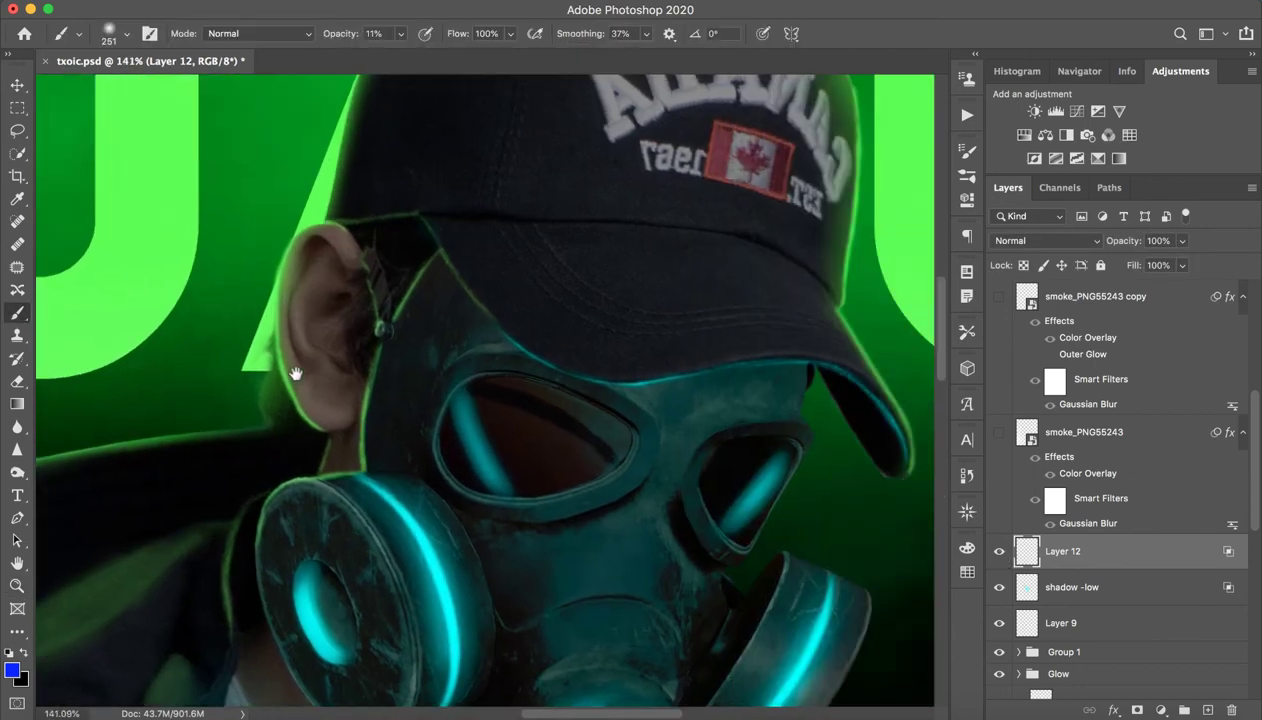
mouse_move(538, 325)
mouse_down()
mouse_move(388, 336)
mouse_move(398, 338)
mouse_move(363, 192)
mouse_up()
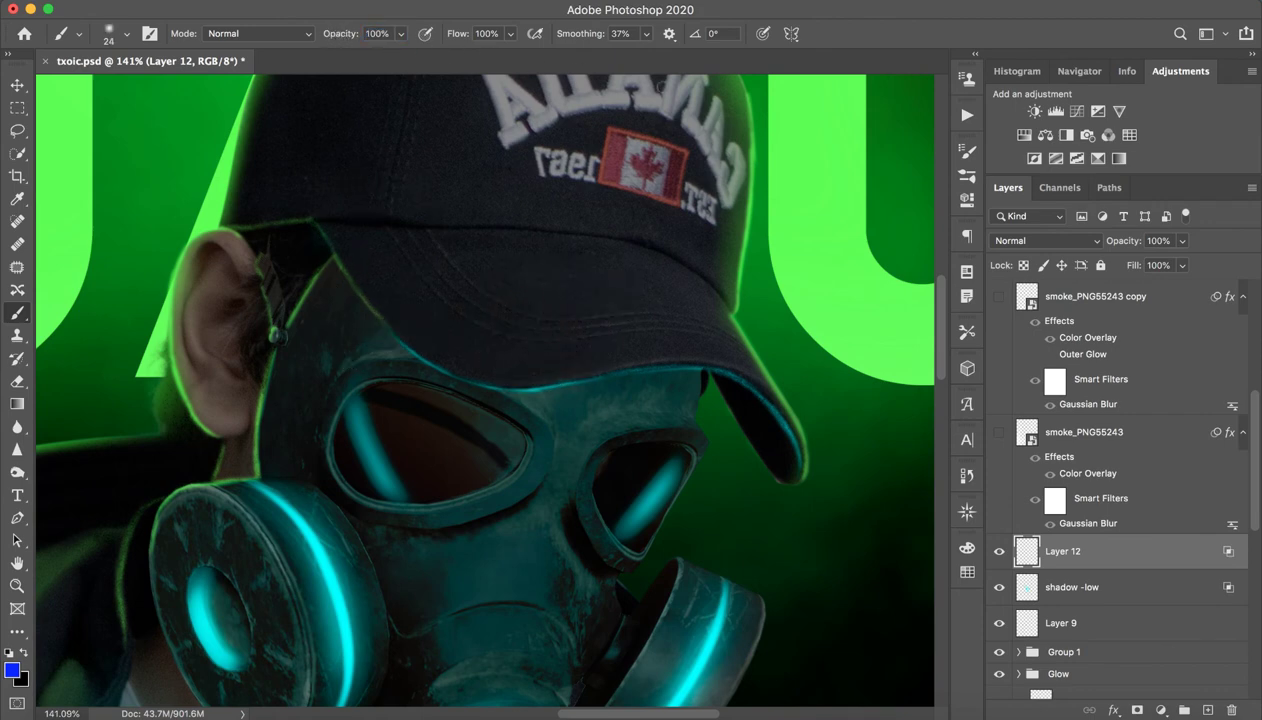
Try painting a green rim light along the cap brim on Layer 12 with a size 24 brush at 100% opacity, and undo the strokes.
alt+click(847, 195)
key(z)
click(340, 286)
drag(340, 286, 411, 317)
key(b)
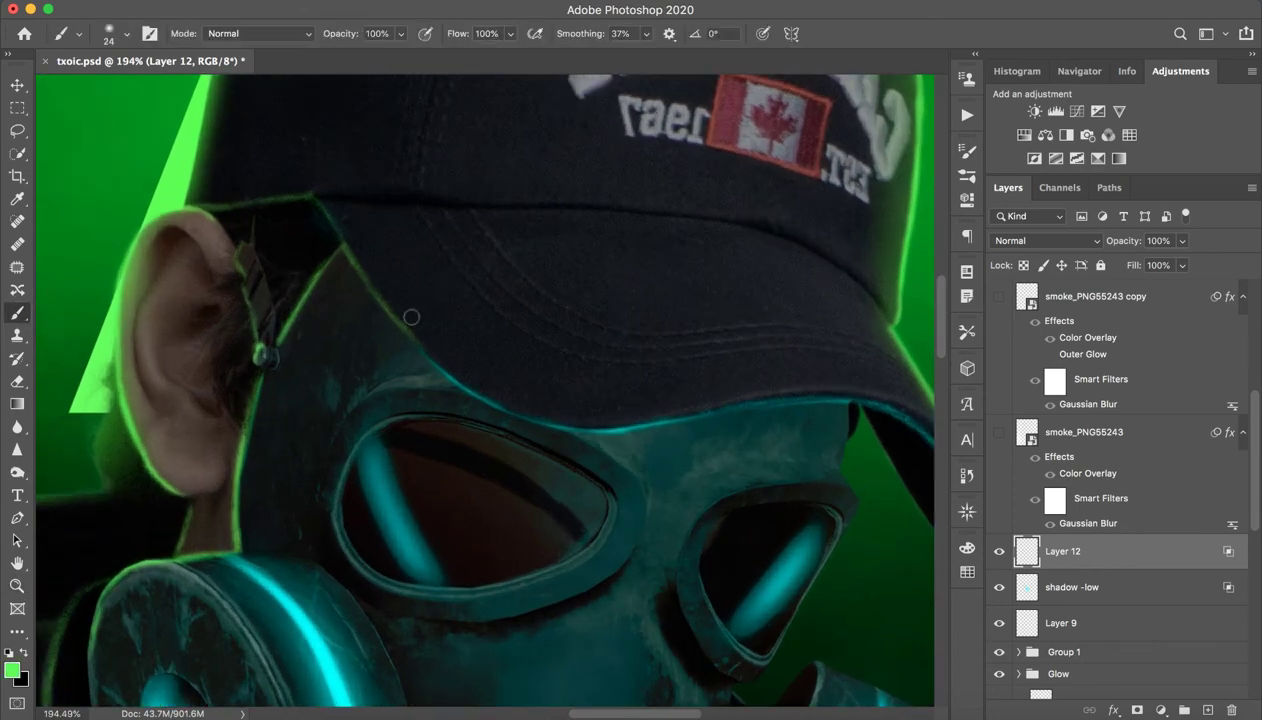
mouse_move(367, 274)
mouse_down()
mouse_move(406, 342)
mouse_move(384, 293)
mouse_move(458, 357)
mouse_move(433, 366)
mouse_move(573, 431)
mouse_move(500, 412)
mouse_move(607, 434)
mouse_move(810, 396)
mouse_move(880, 406)
mouse_move(810, 400)
mouse_up()
key(super+z)
key(super+z)
key(super+z)
key(super+z)
key(super+z)
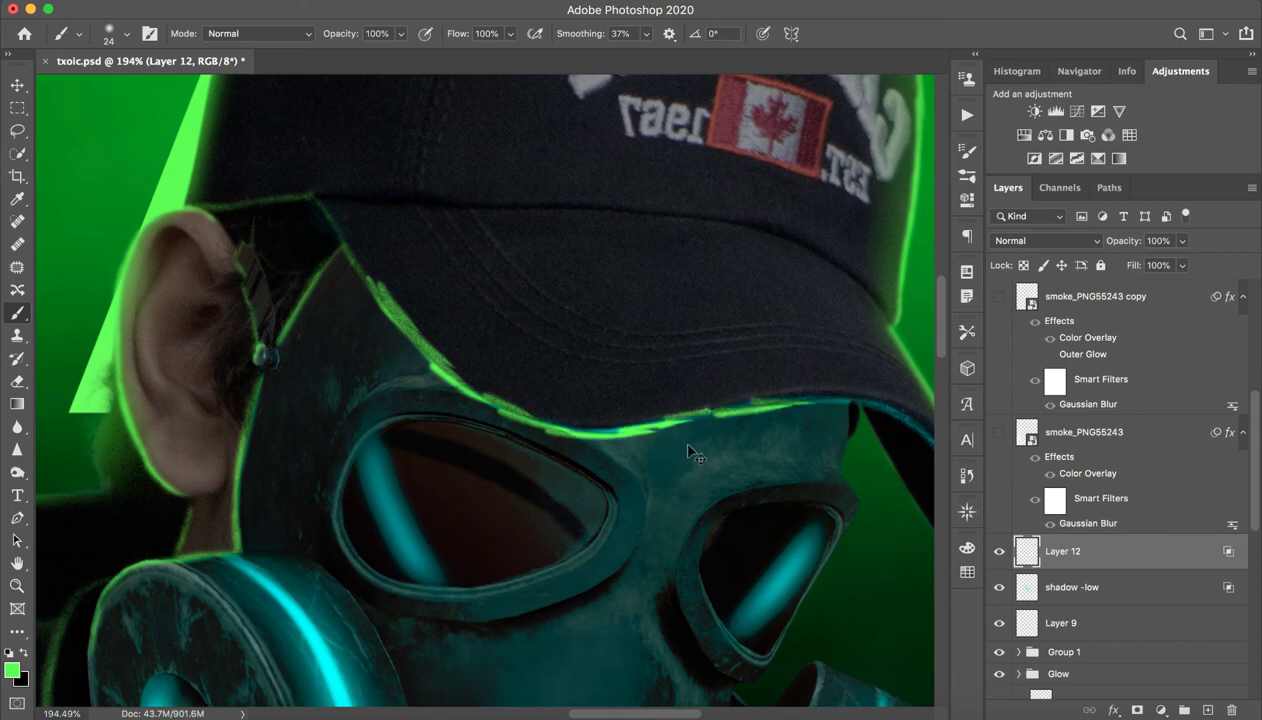
key(super+z)
key(super+z)
key(super+z)
key(super+z)
key(super+z)
key(super+z)
key(super+z)
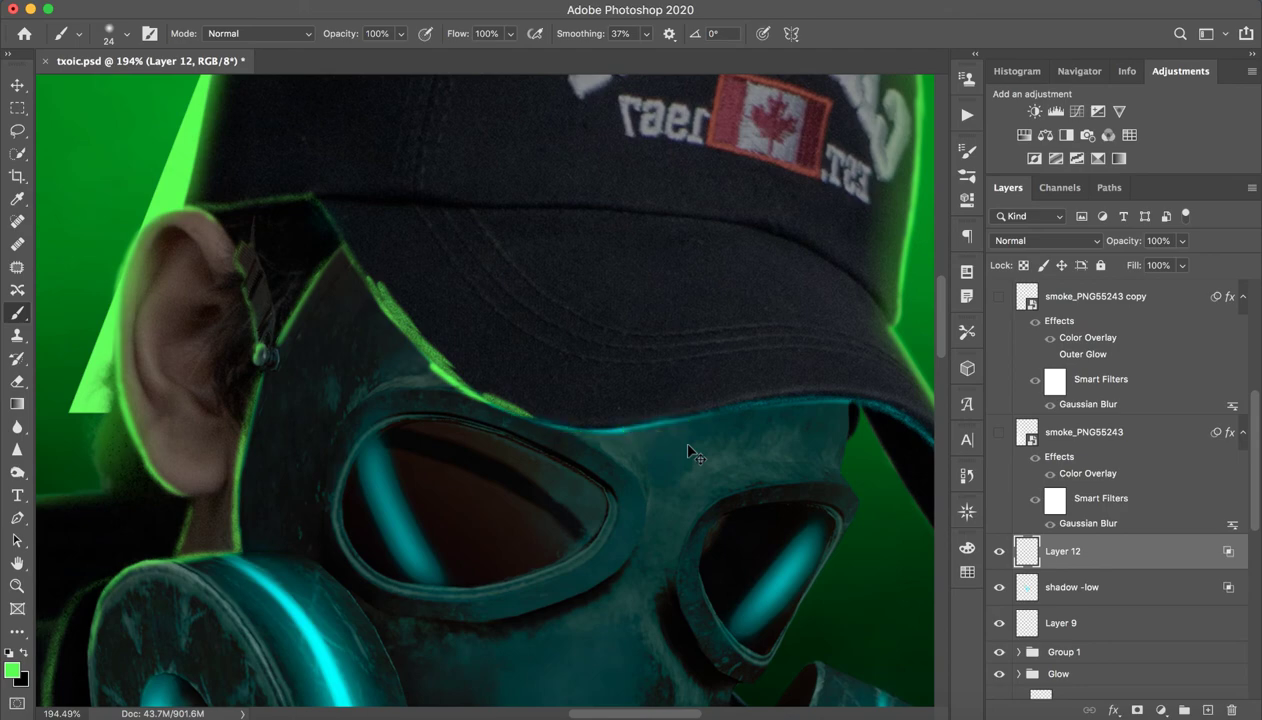
Compare the head with Layer 12 hidden and shown, and check the rim light on the whole poster.
key(z)
drag(670, 442, 620, 512)
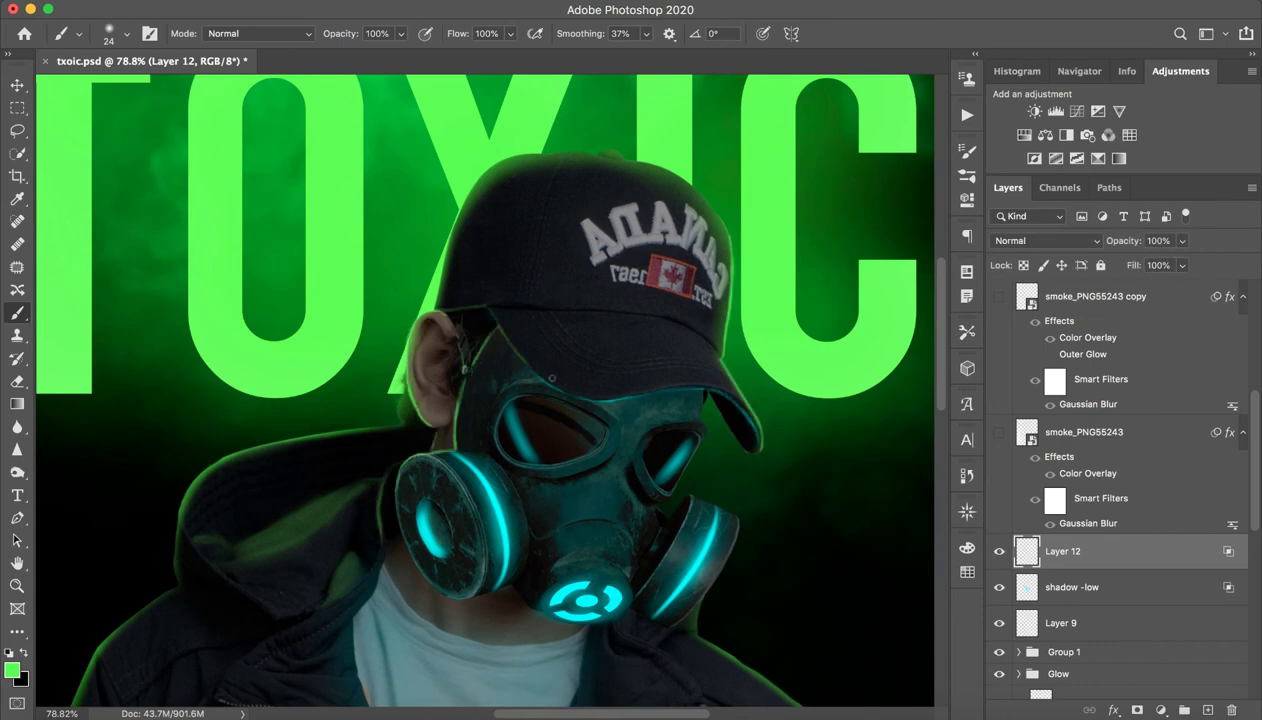
click(999, 553)
click(999, 553)
click(999, 553)
click(999, 553)
click(999, 553)
key(z)
drag(705, 515, 600, 515)
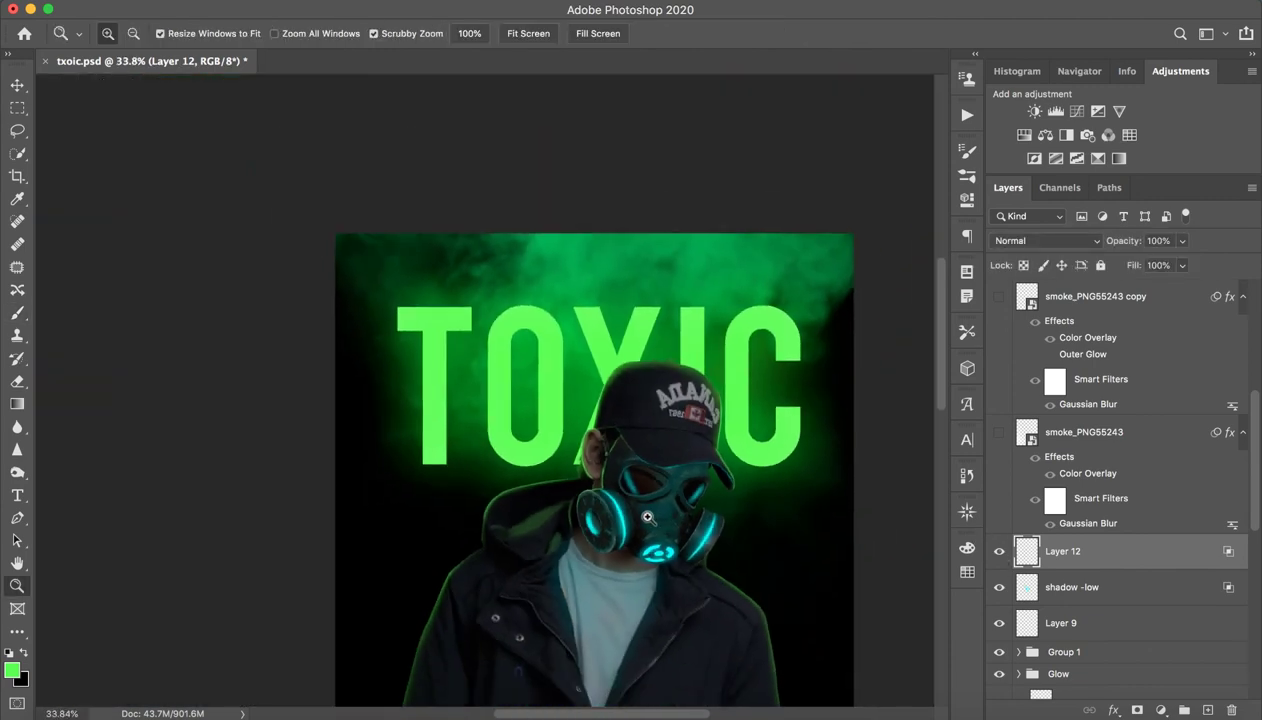
Make the smoke_PNG55243 layer visible, examine its smoke over the jacket, and check its pink Color Overlay settings.
click(1118, 440)
click(999, 432)
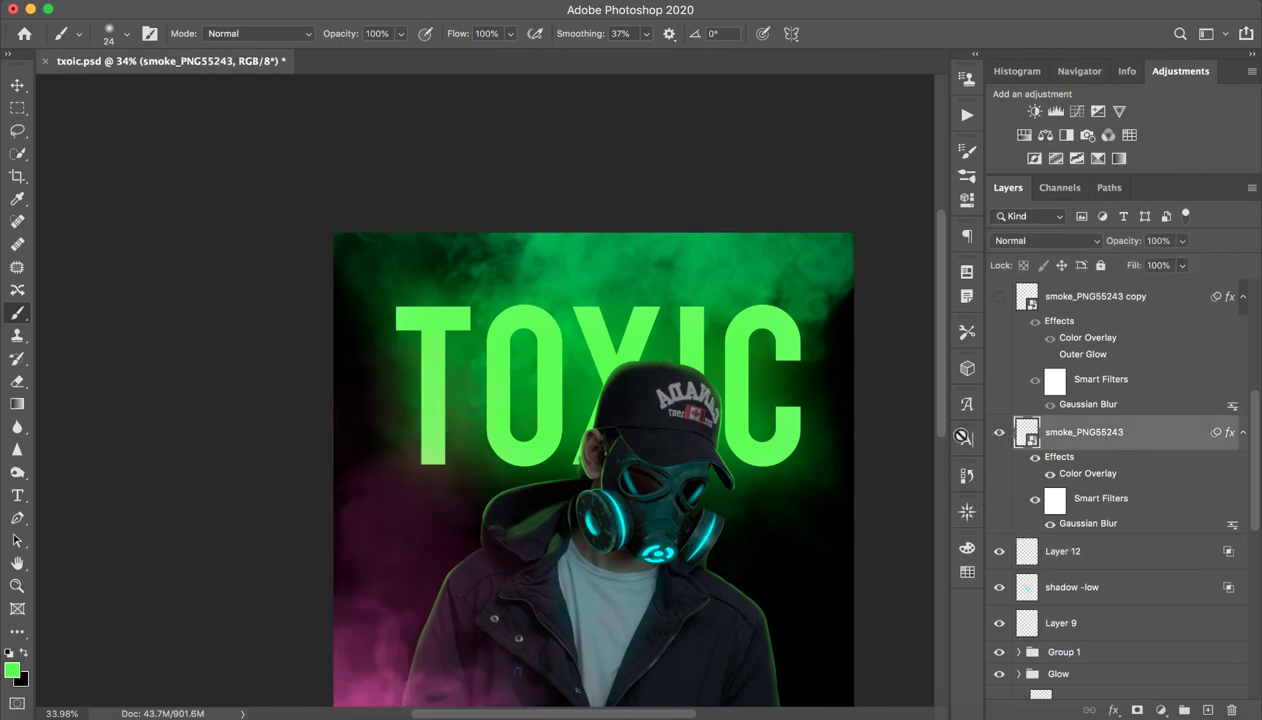
drag(685, 432, 680, 362)
scroll(680, 362, down, 5)
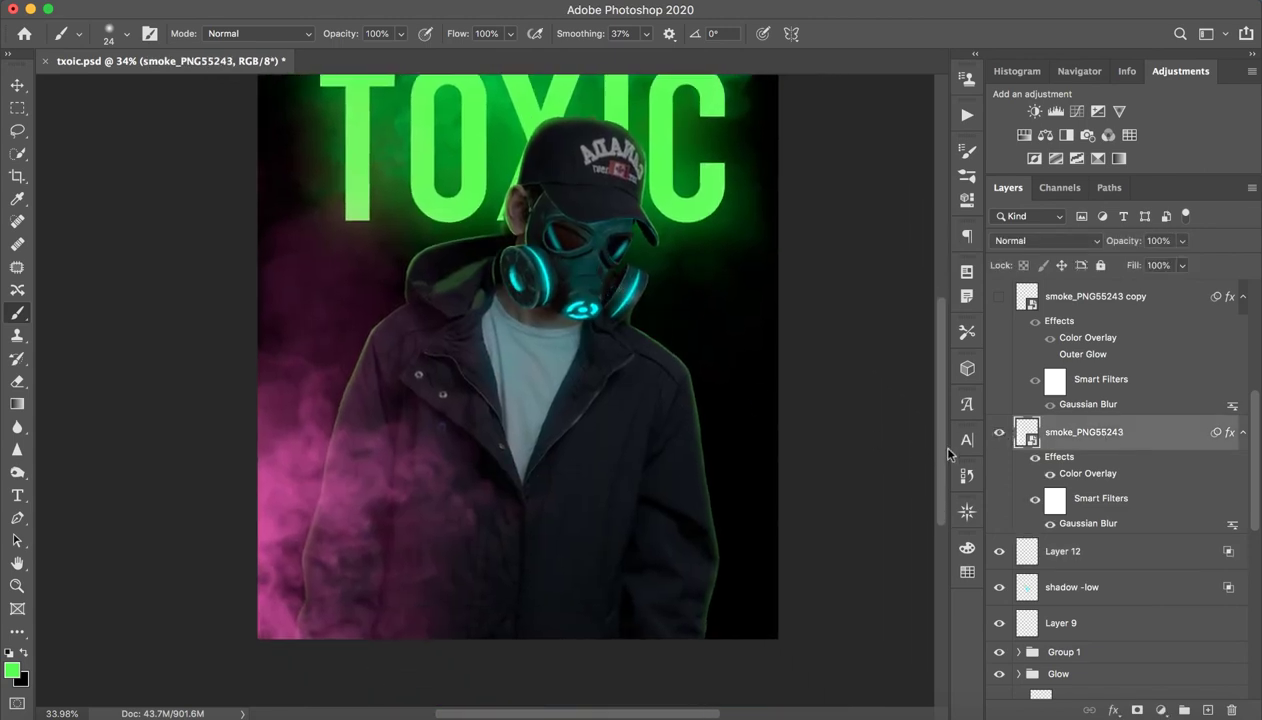
scroll(668, 330, up, 4)
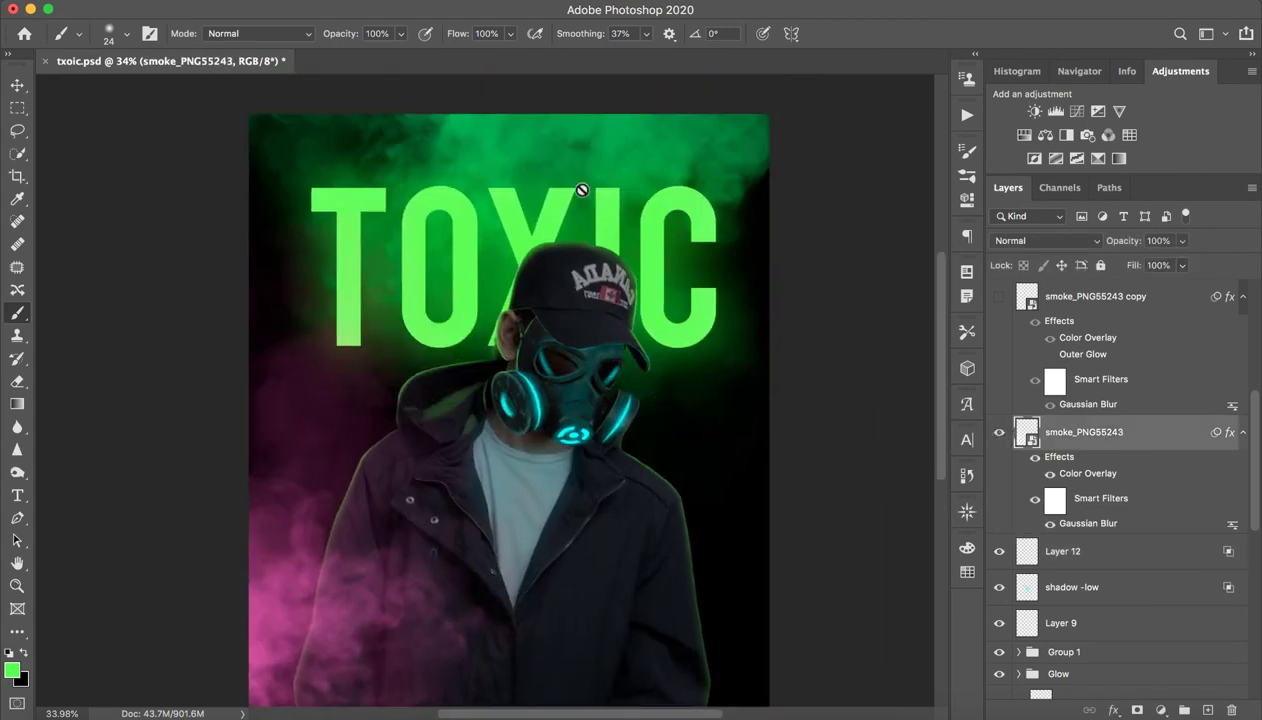
scroll(460, 558, down, 3)
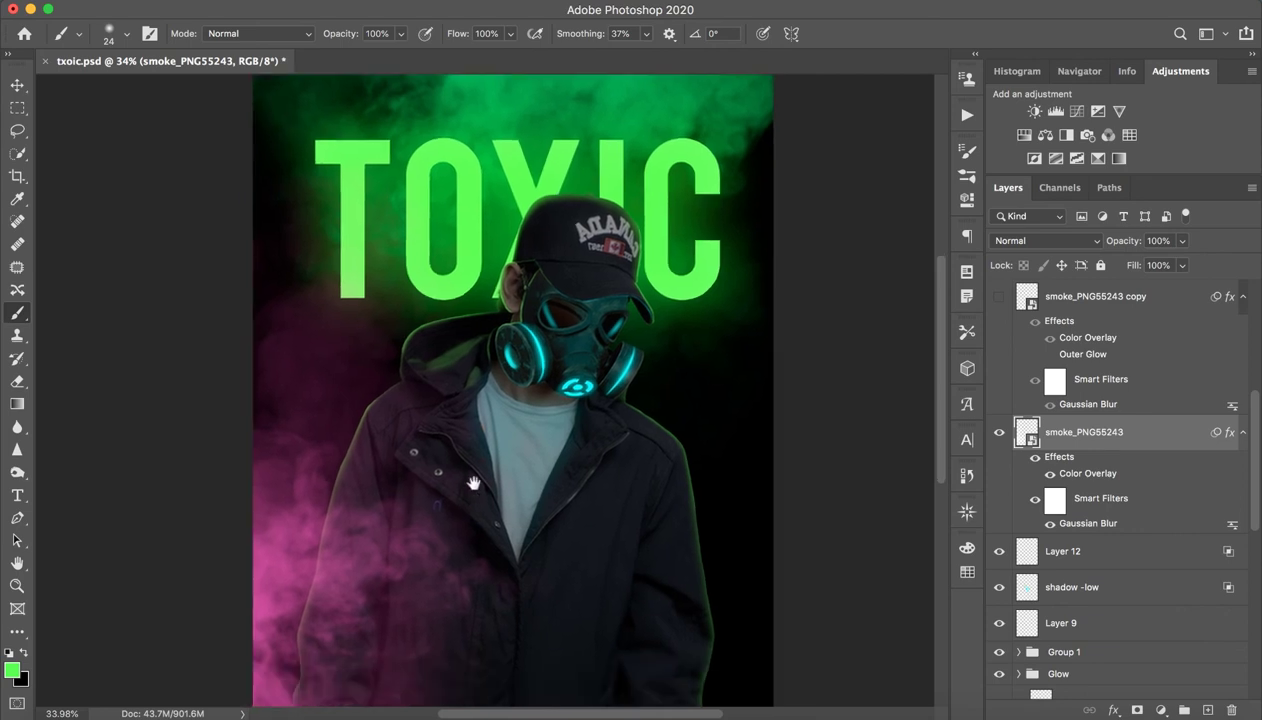
double_click(1083, 475)
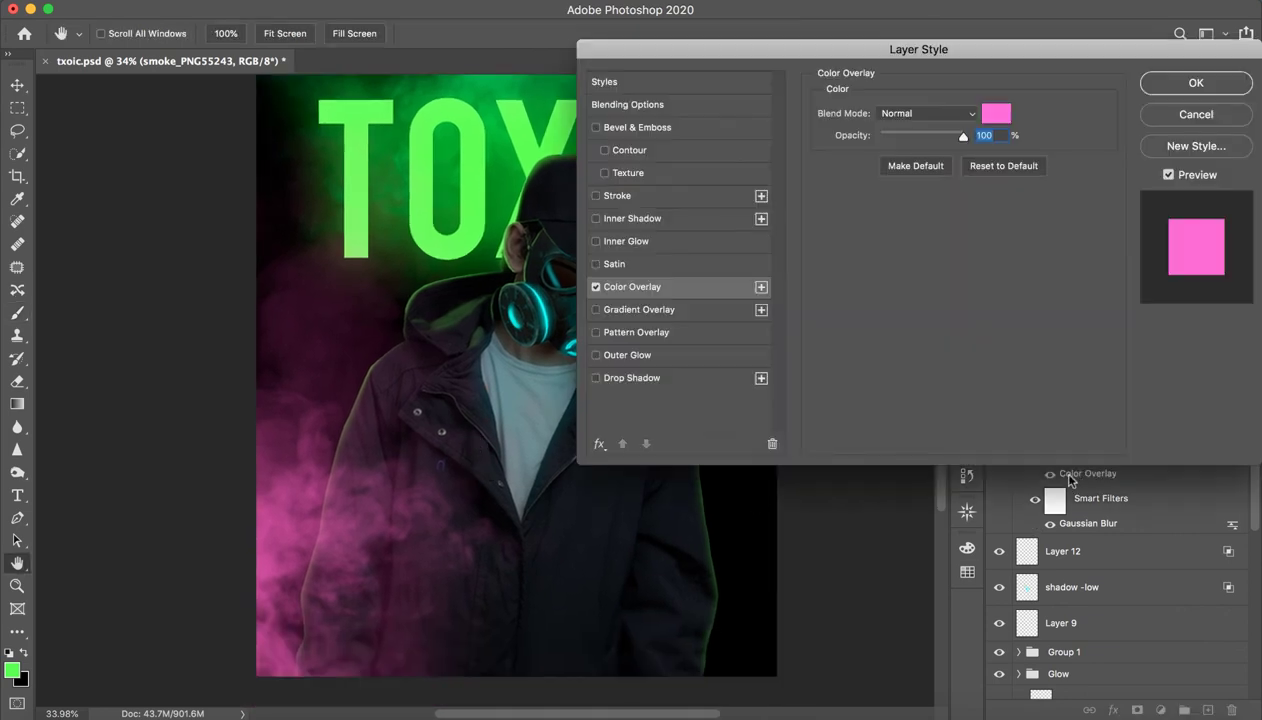
key(Return)
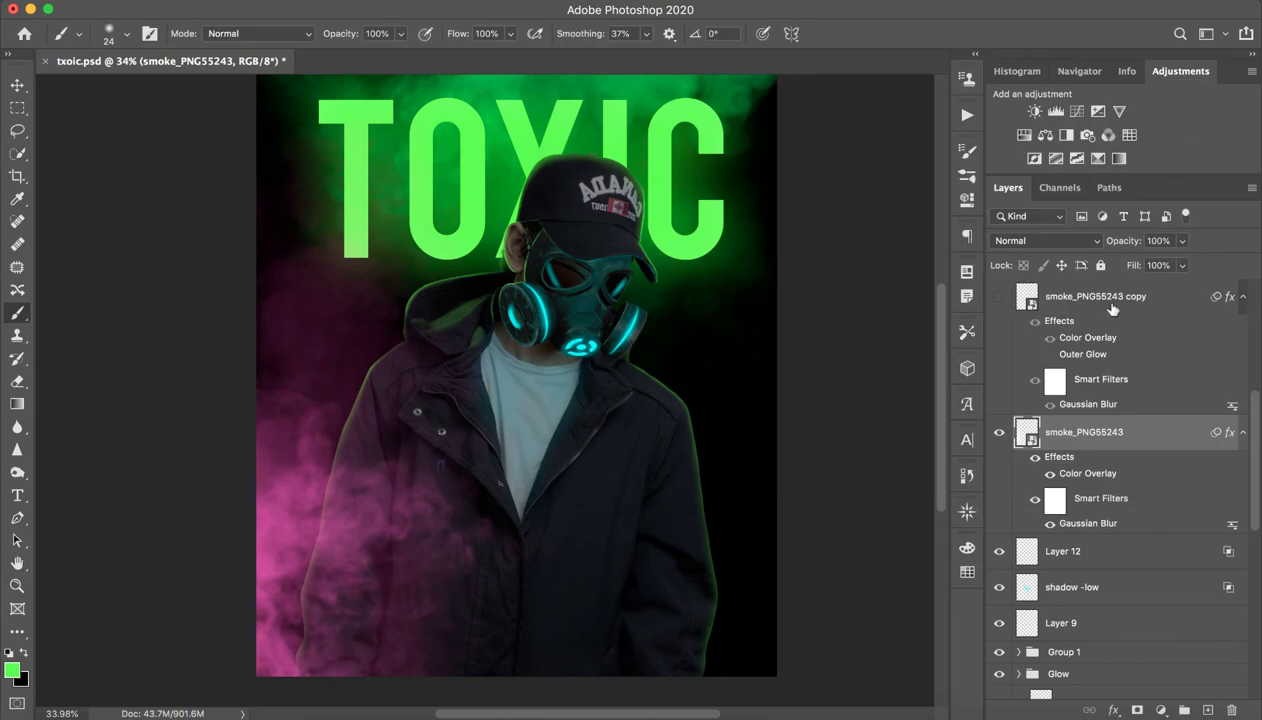
Make the smoke_PNG55243 copy layer visible and check its green Color Overlay settings.
scroll(1097, 323, up, 3)
click(998, 427)
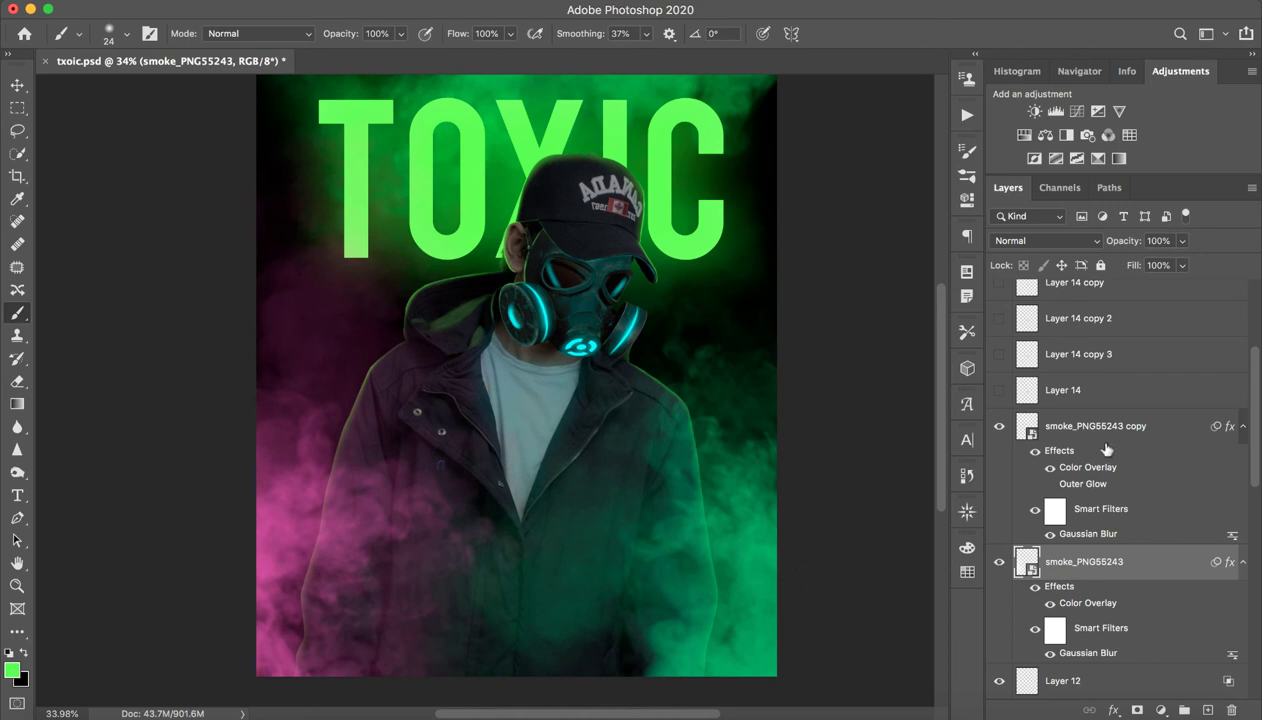
click(1092, 480)
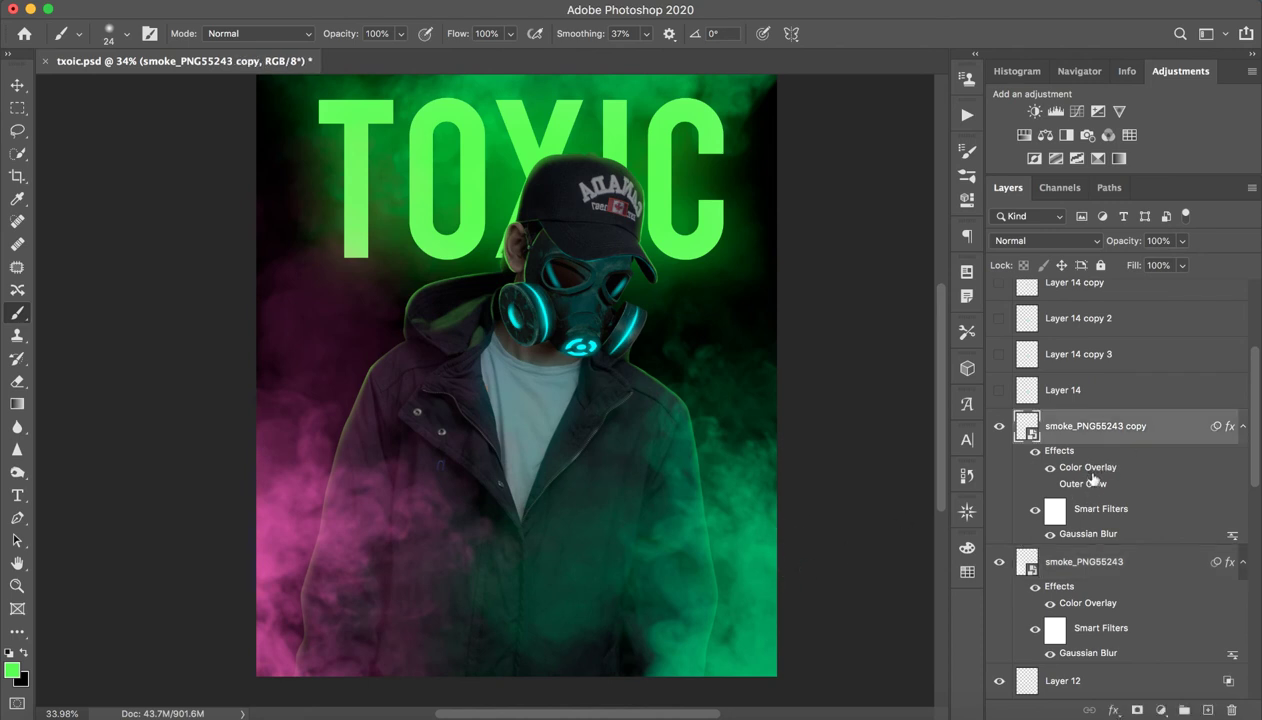
double_click(1087, 467)
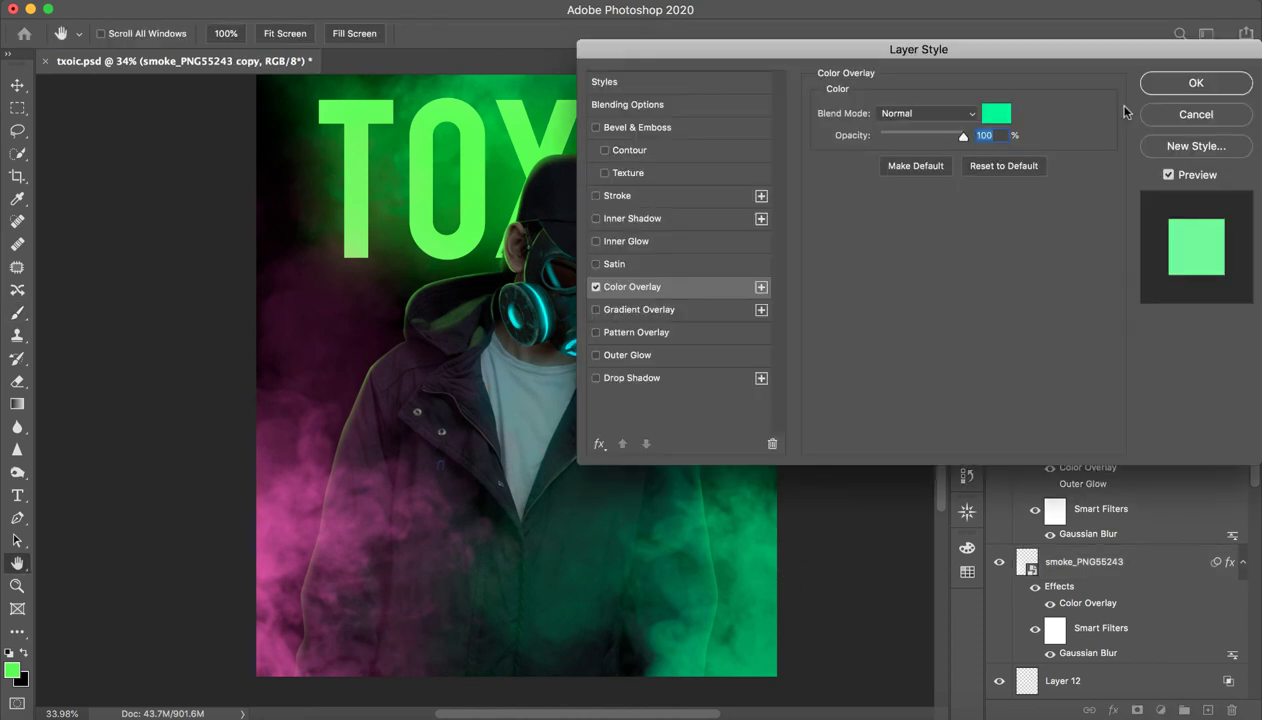
click(1160, 84)
Select Layer 14 and make its cyan triangle on the shirt visible.
click(1060, 390)
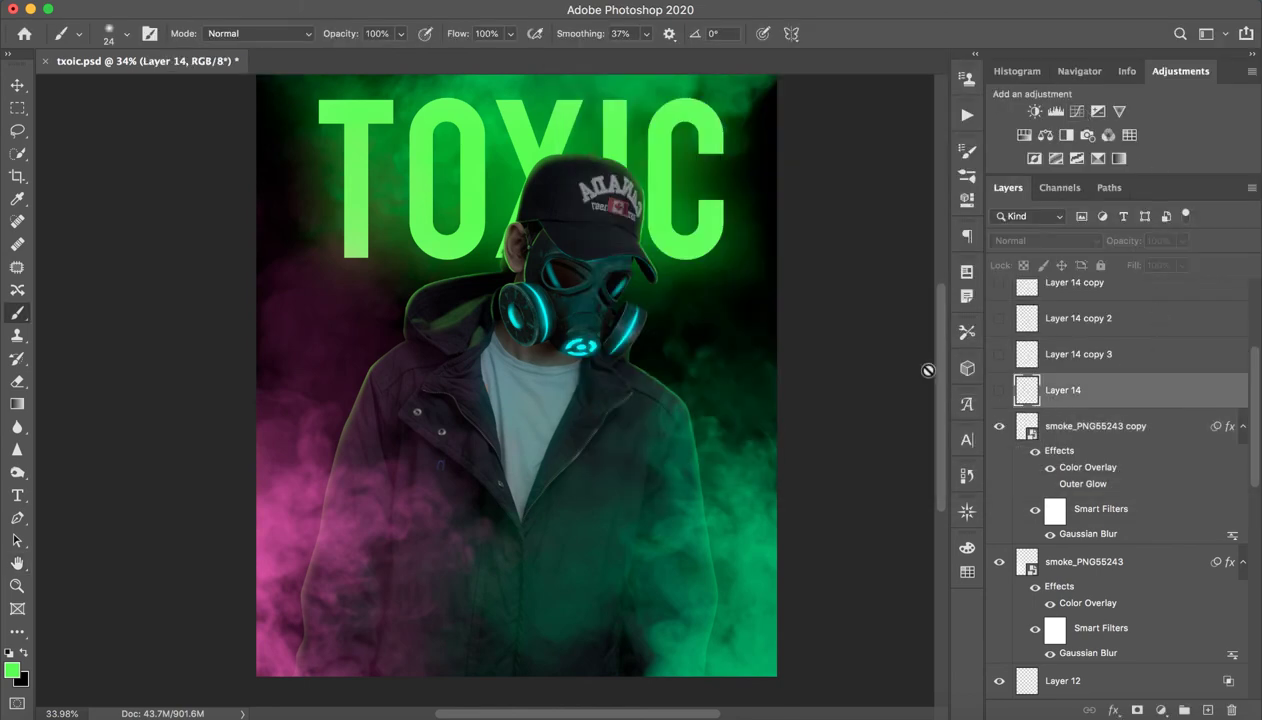
key(z)
scroll(667, 360, down, 2)
key(b)
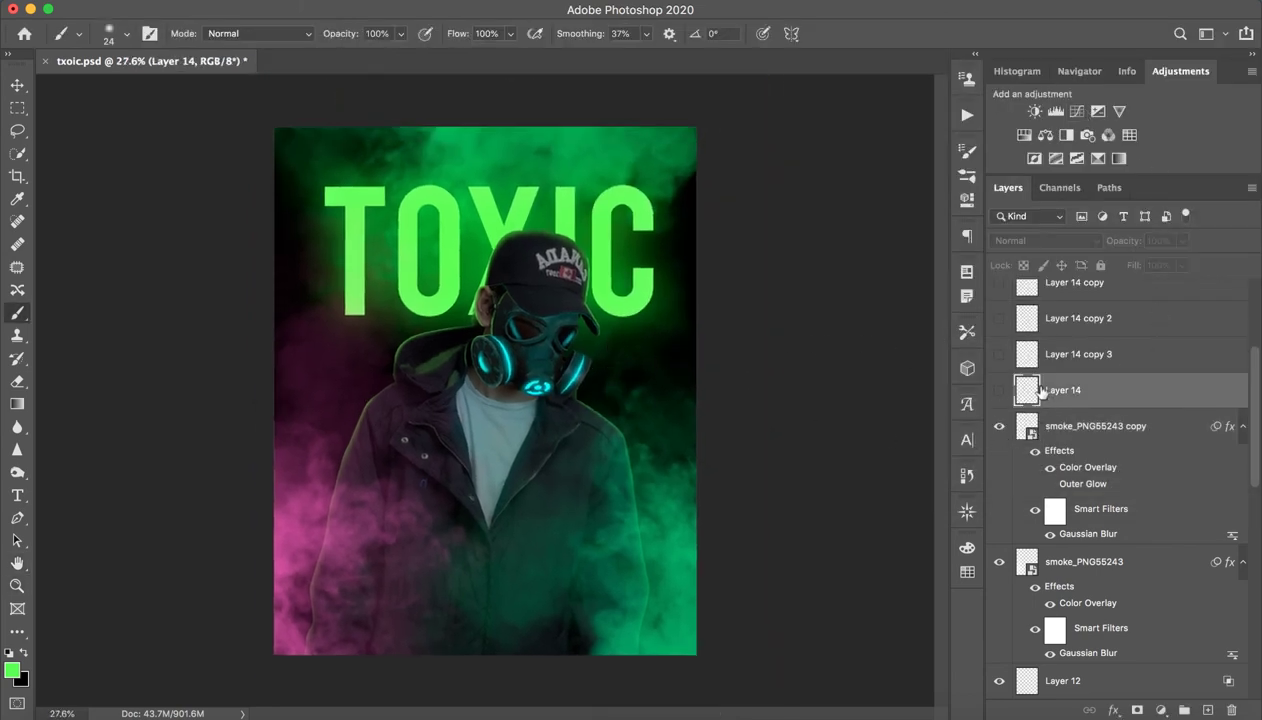
click(1002, 396)
click(1002, 396)
mouse_move(670, 372)
mouse_down()
mouse_move(589, 372)
mouse_move(614, 402)
mouse_up()
click(1000, 391)
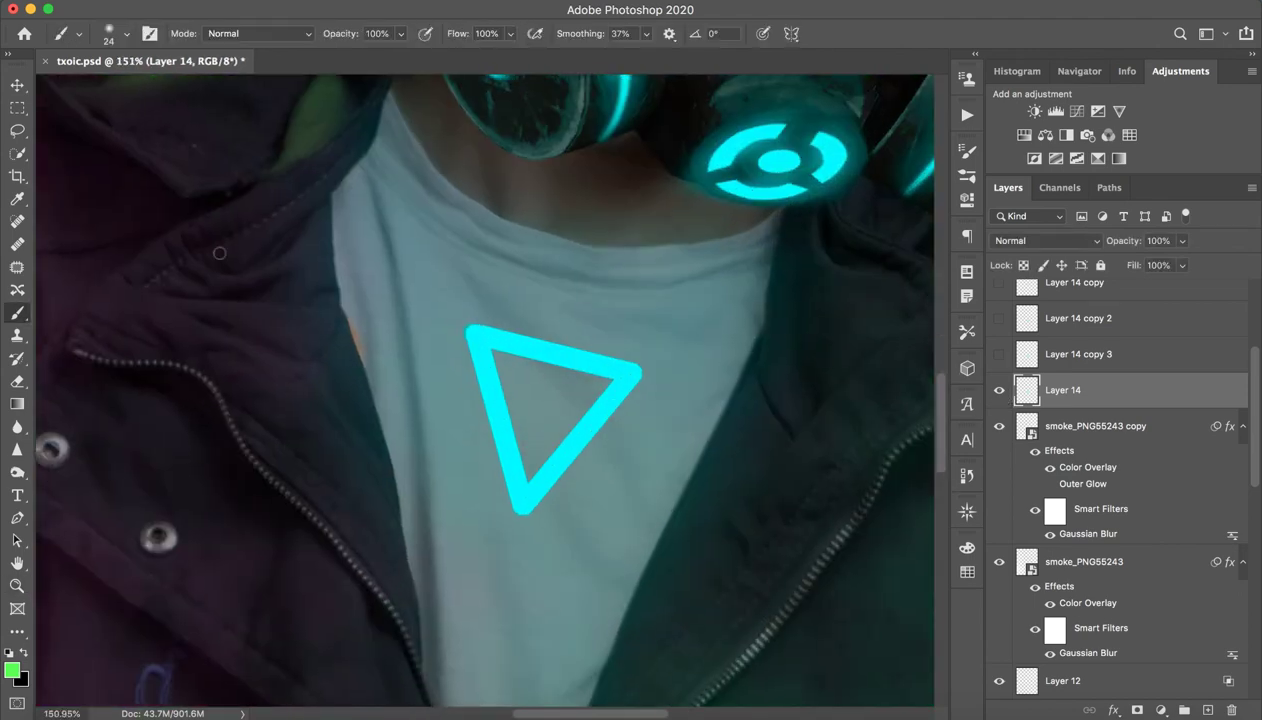
Try outlining a triangular selection above the cyan shirt triangle with the Polygonal Lasso, and clear the selection.
click(17, 133)
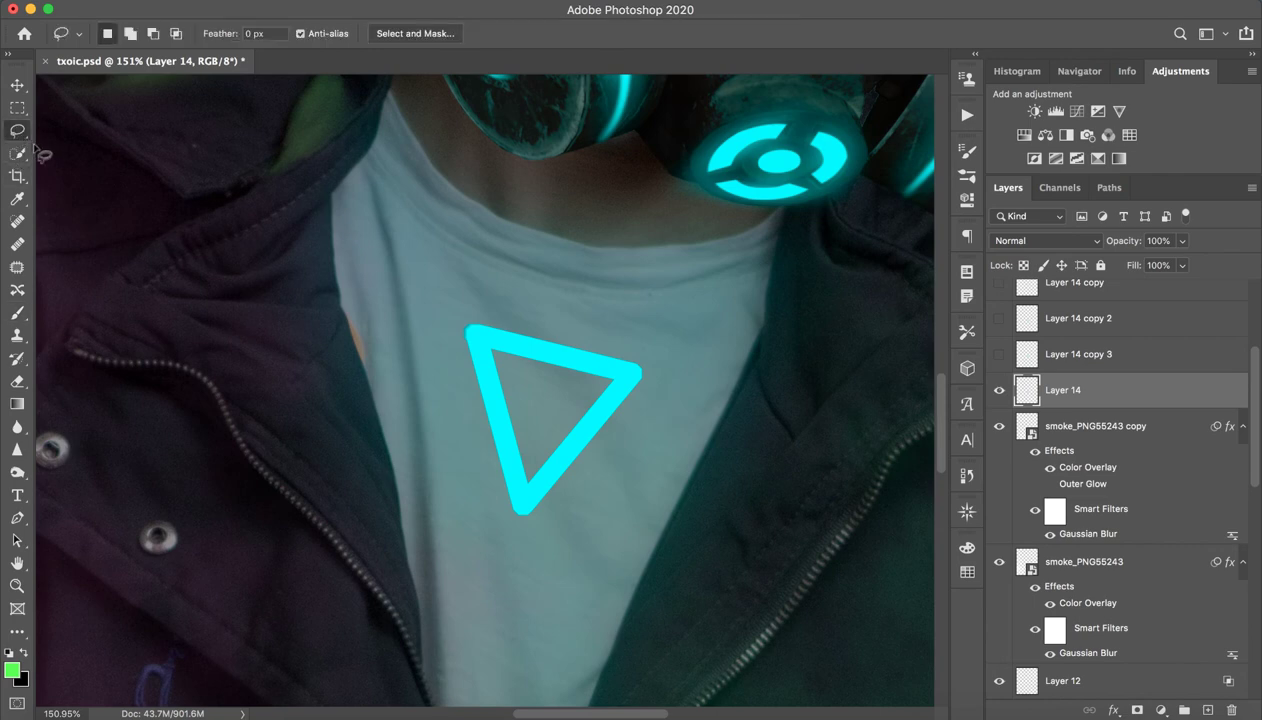
right_click(17, 133)
click(100, 146)
click(482, 268)
click(643, 310)
click(585, 362)
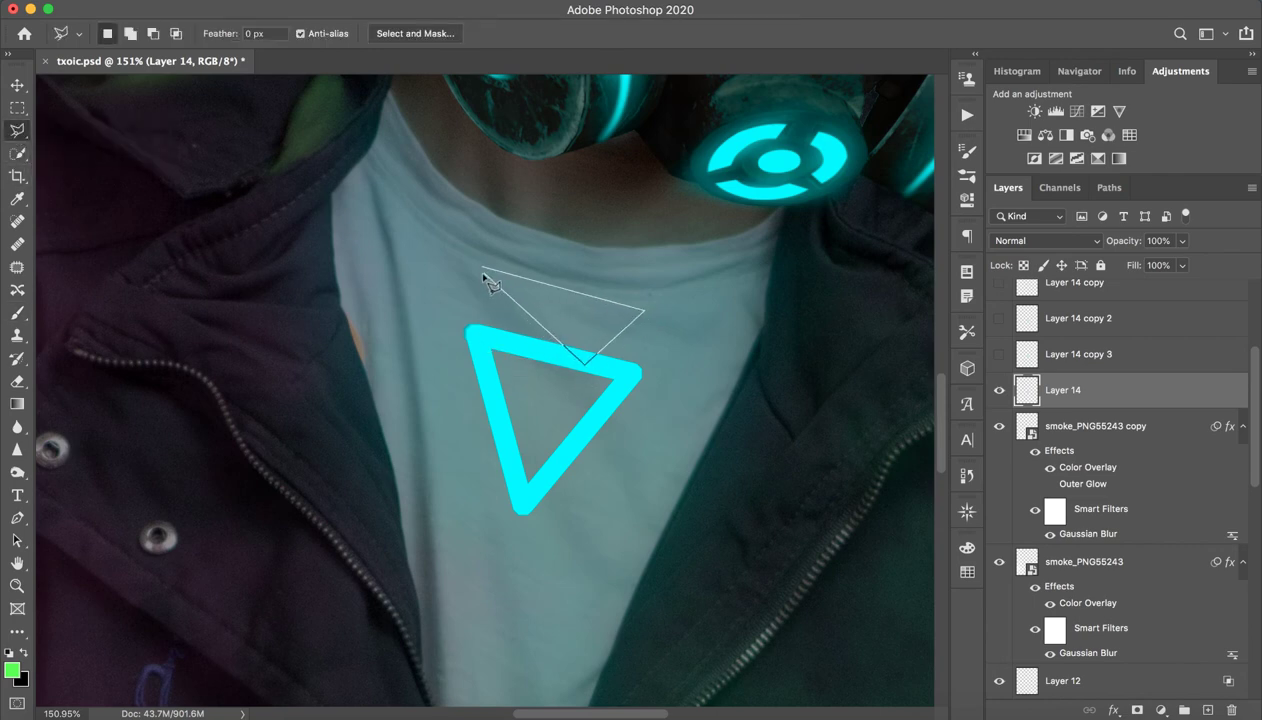
click(484, 271)
right_click(527, 287)
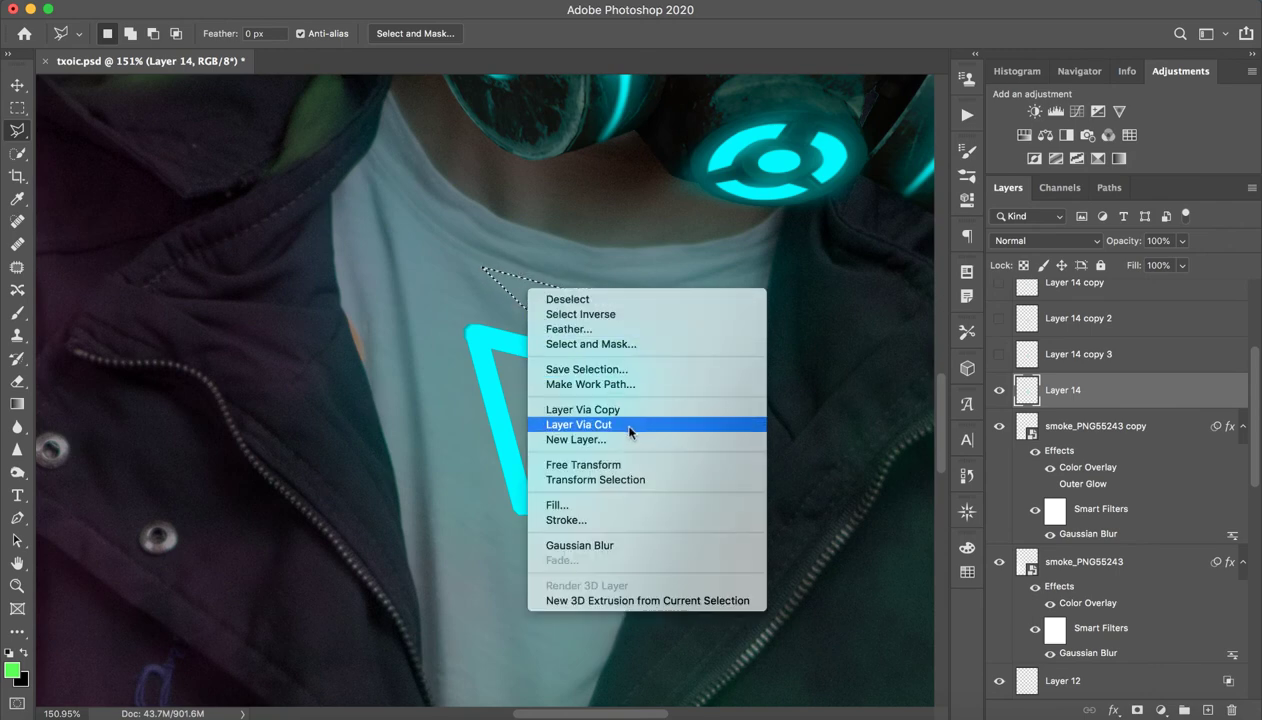
click(499, 501)
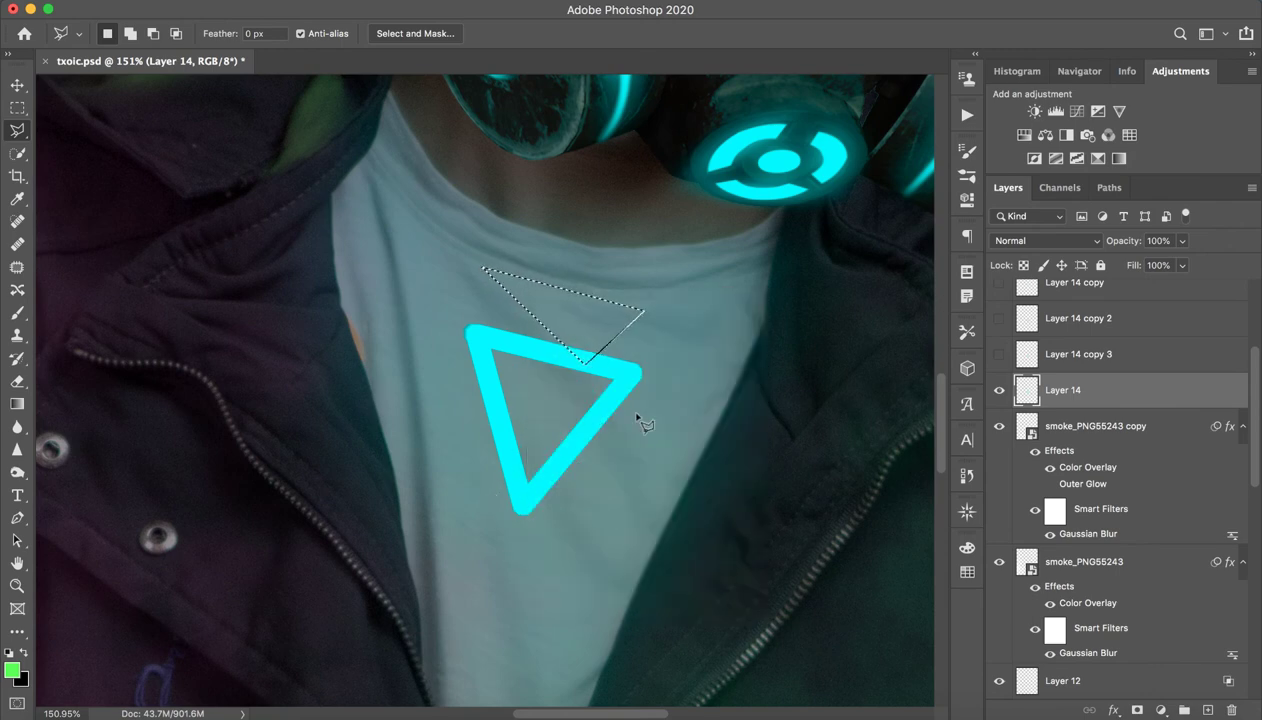
key(super+d)
Select Layer 14 copy 3, make it visible, and check its Divide blend mode.
click(1088, 365)
scroll(1110, 355, up, 3)
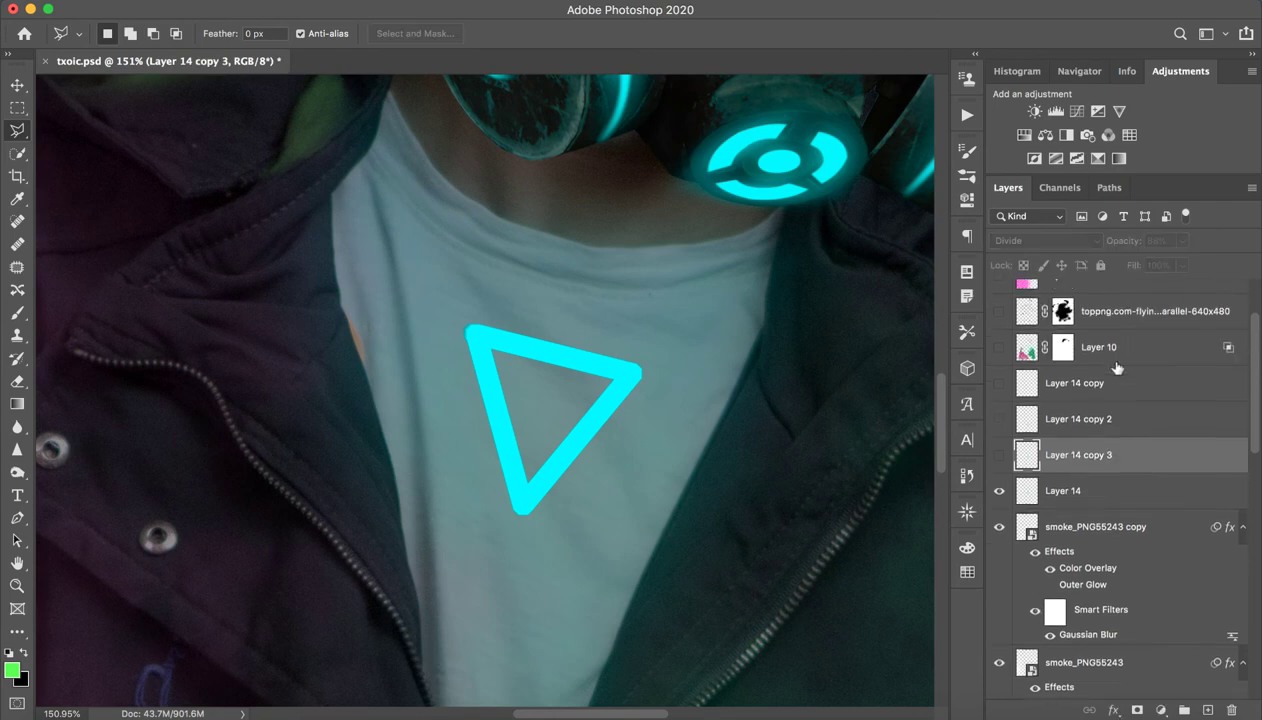
click(999, 455)
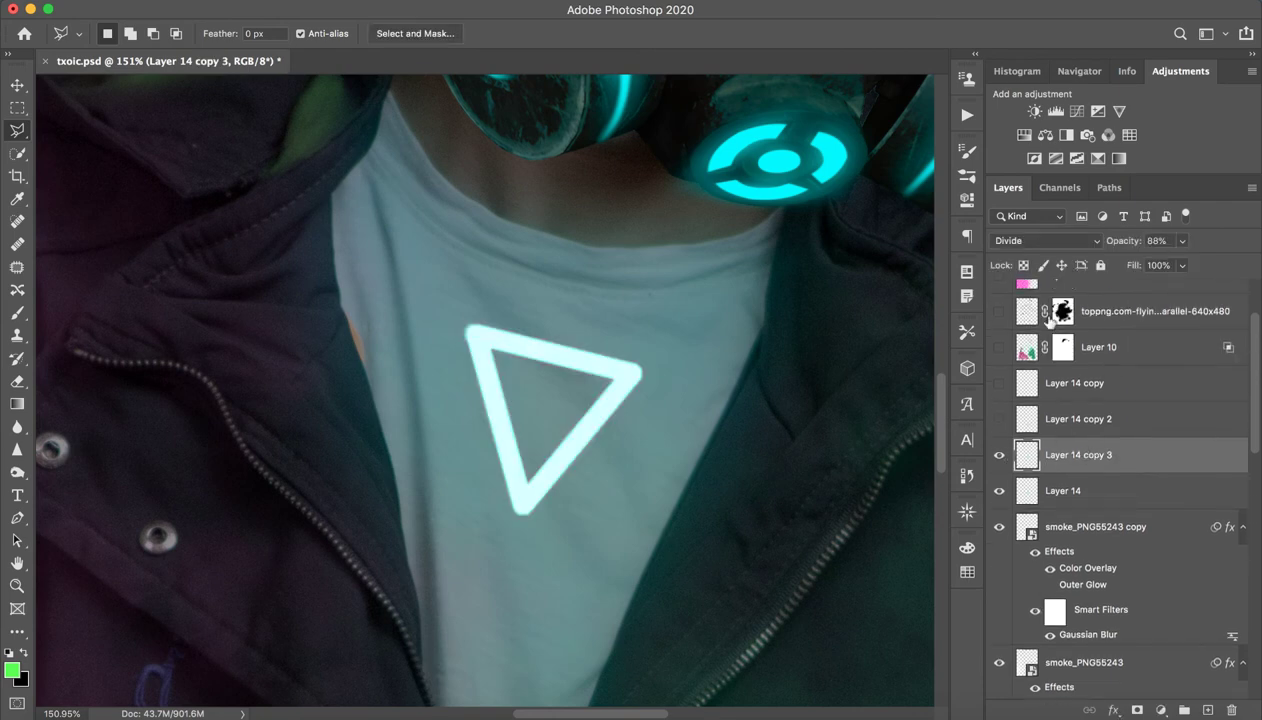
click(1035, 247)
click(1014, 236)
Make Layer 14 copy 2 and Layer 14 copy visible to build the triangle's glow, and select Layer 14 copy.
click(999, 419)
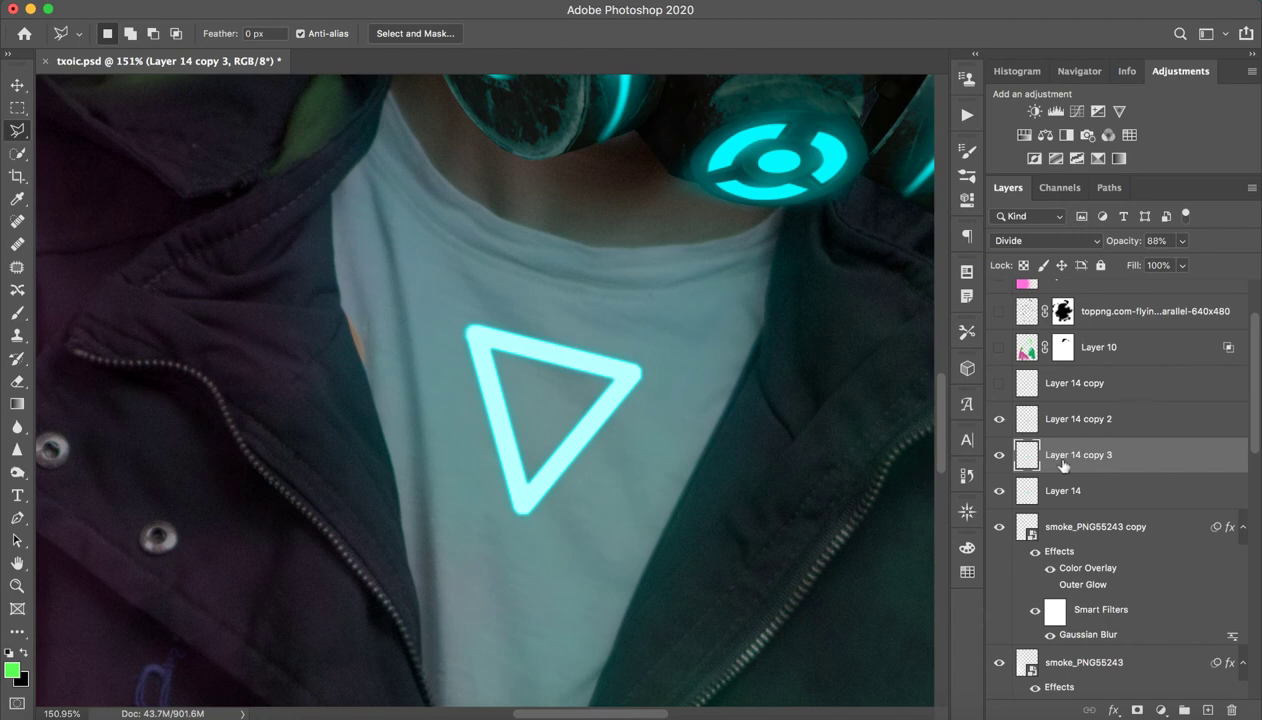
click(1099, 428)
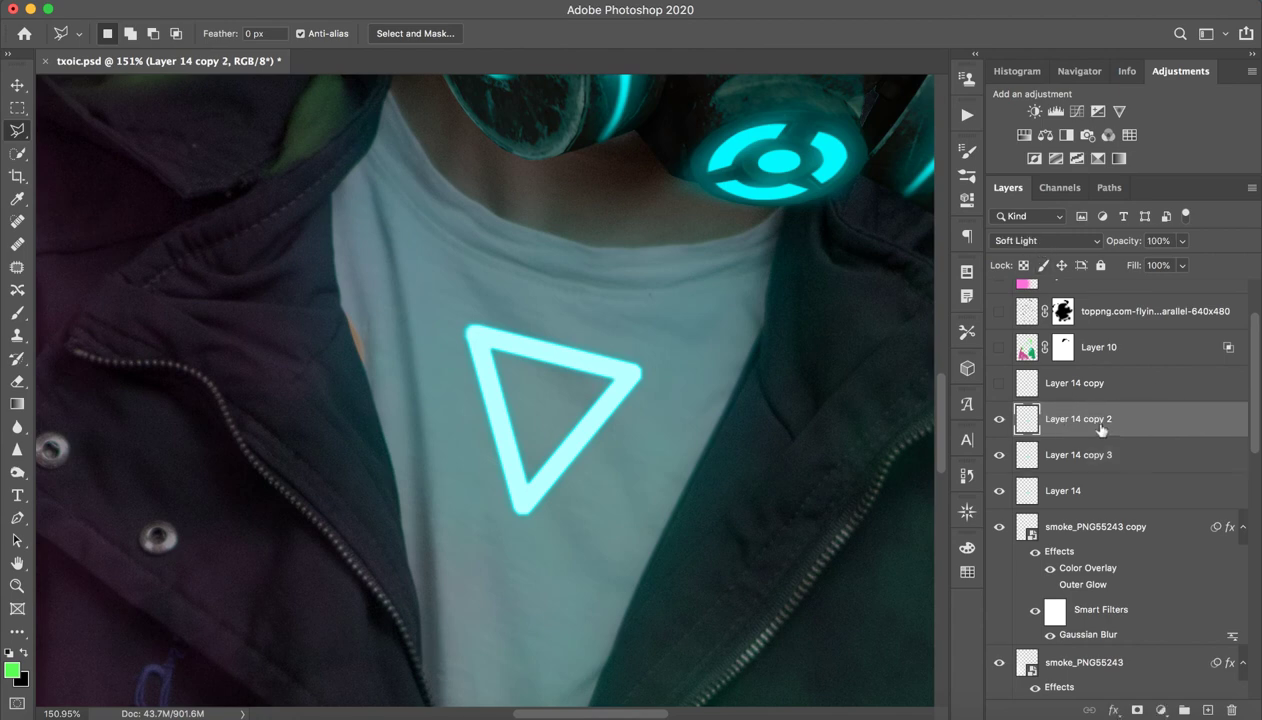
click(999, 383)
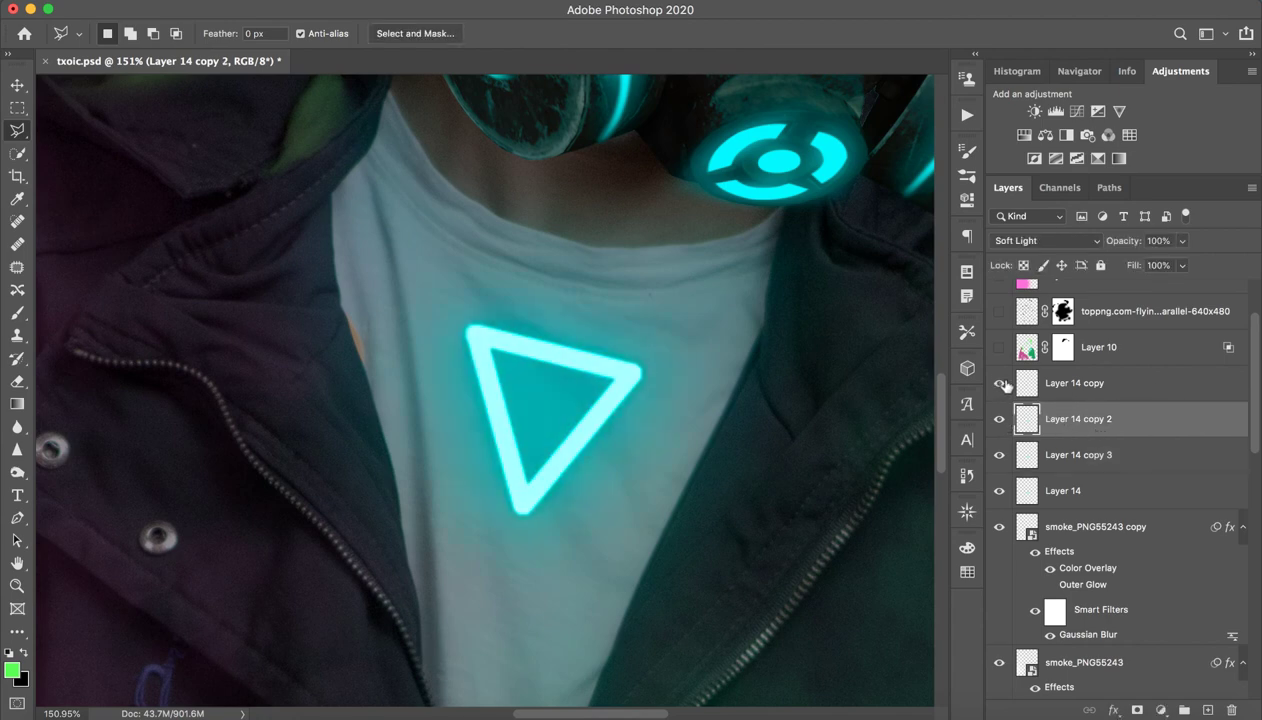
click(1118, 384)
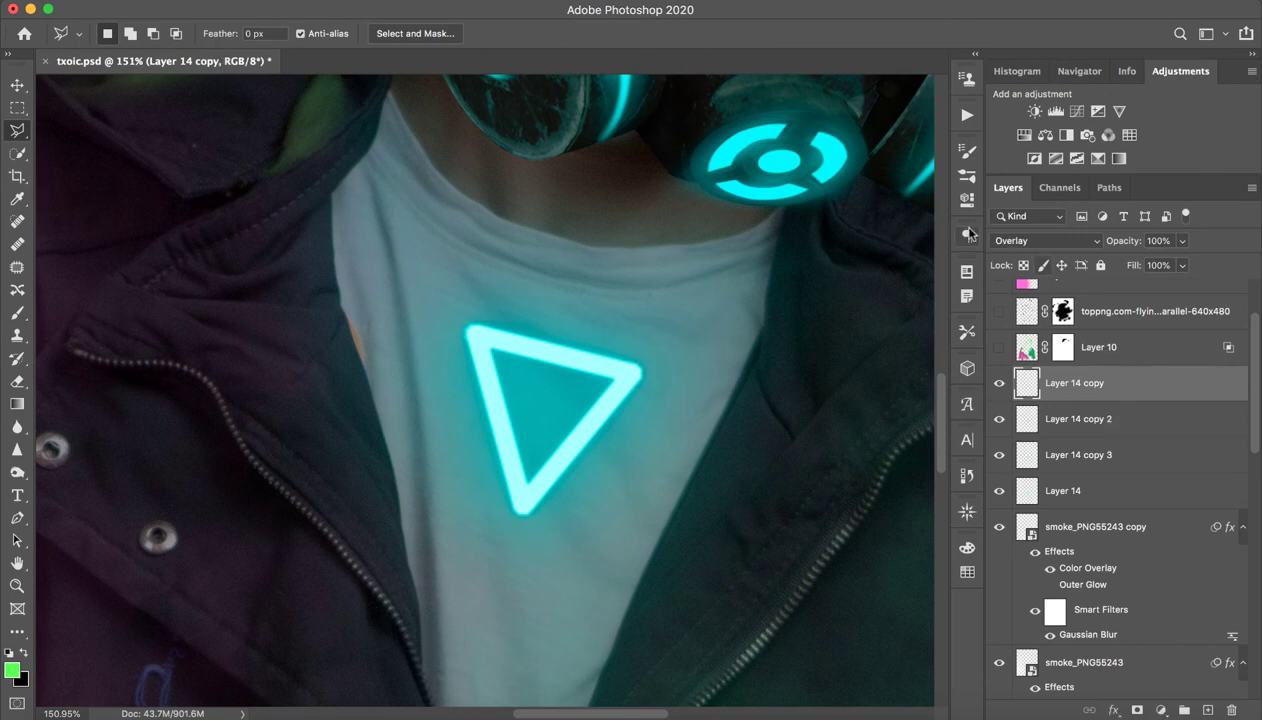
Review the blend mode options available for Layer 14 copy.
click(1035, 240)
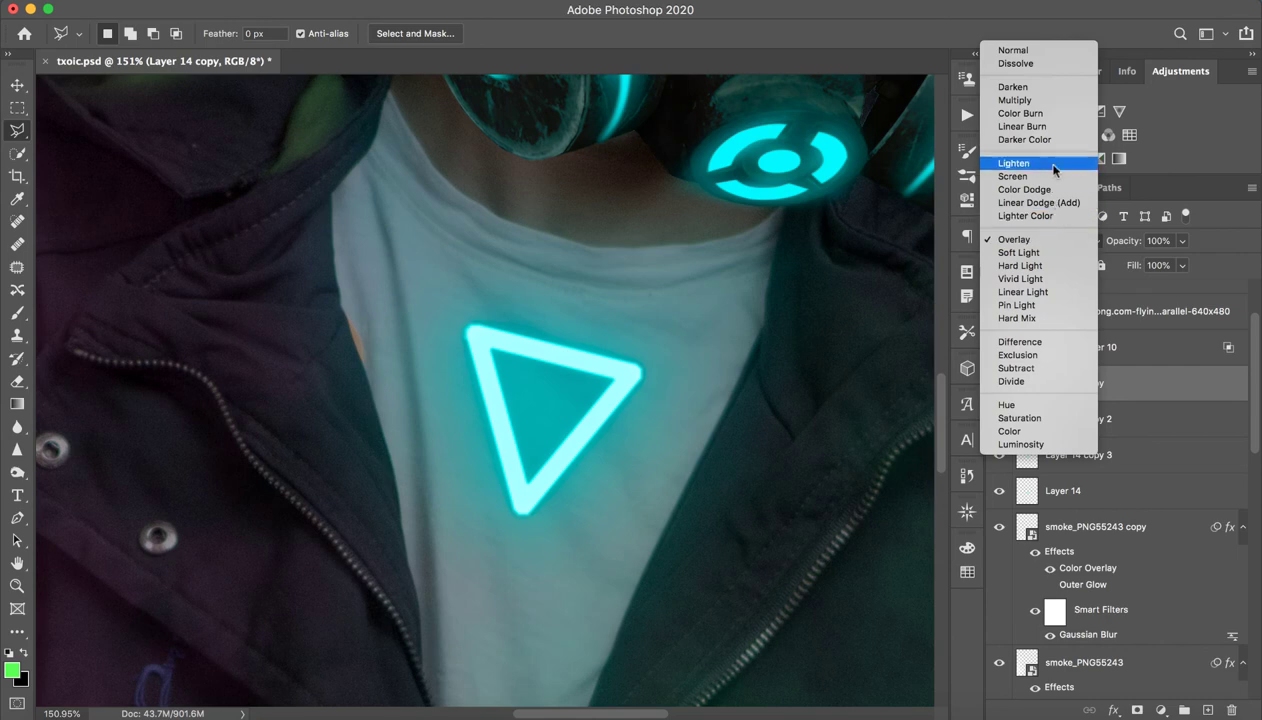
click(1030, 50)
key(ctrl+z)
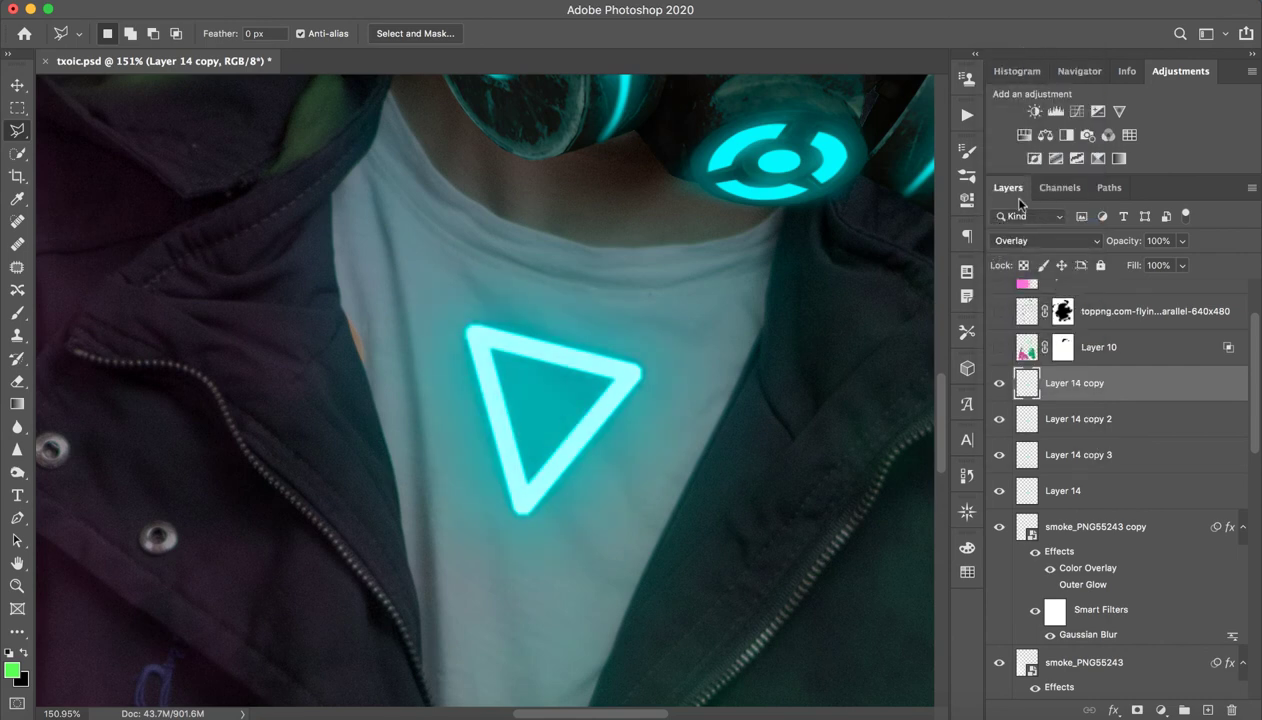
Check the glowing triangle on the whole poster and locate the hidden layers above Layer 14 copy.
key(z)
key(ctrl+0)
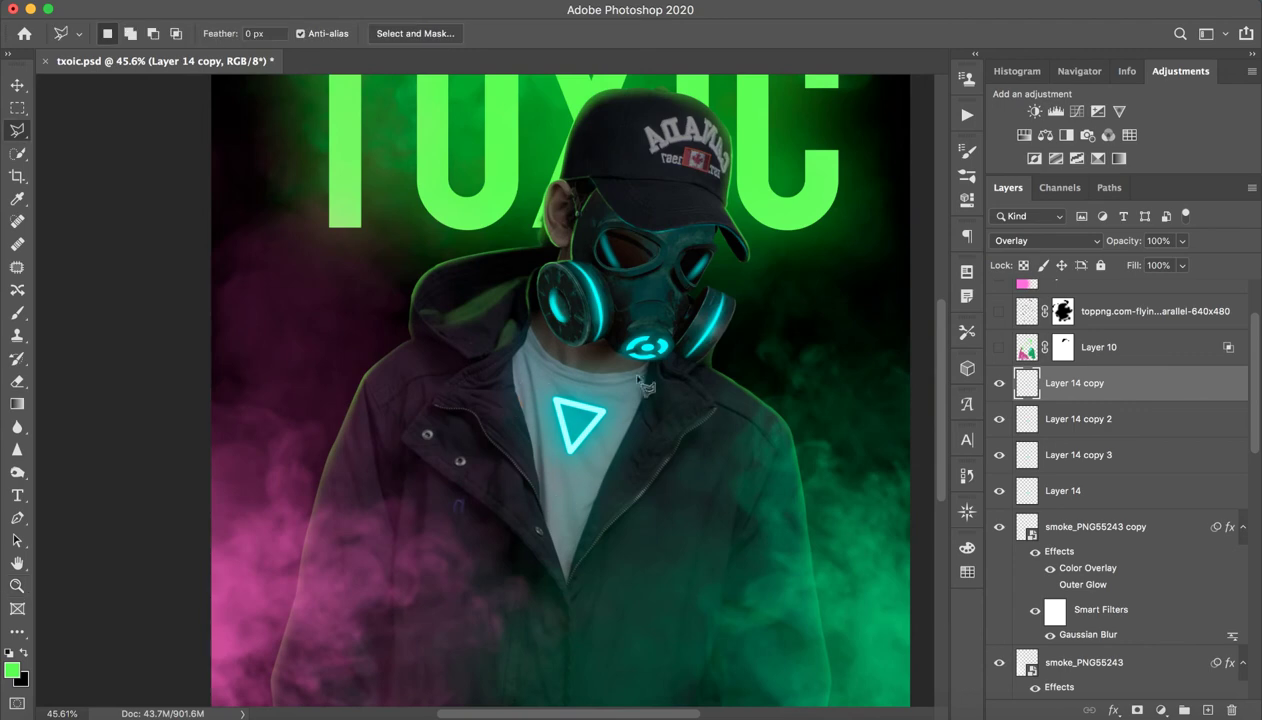
mouse_move(707, 381)
mouse_down()
mouse_move(724, 387)
mouse_move(712, 385)
mouse_move(722, 367)
mouse_up()
key(l)
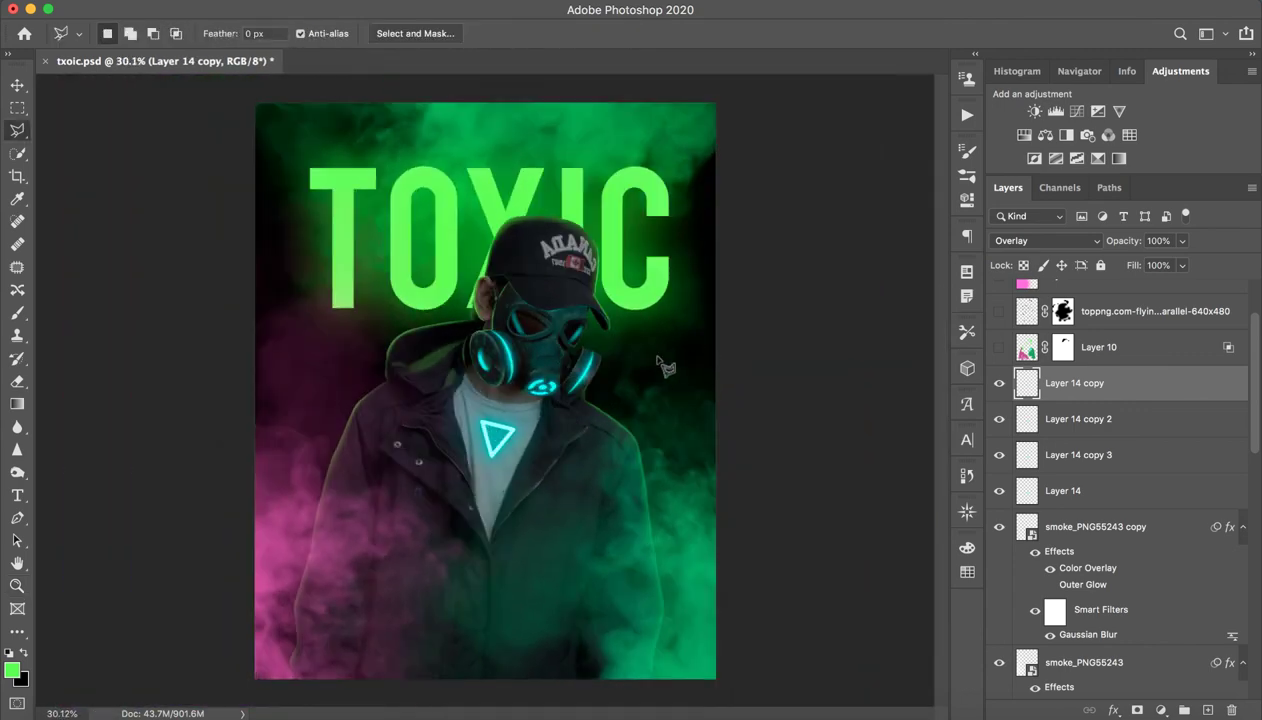
scroll(1095, 405, up, 3)
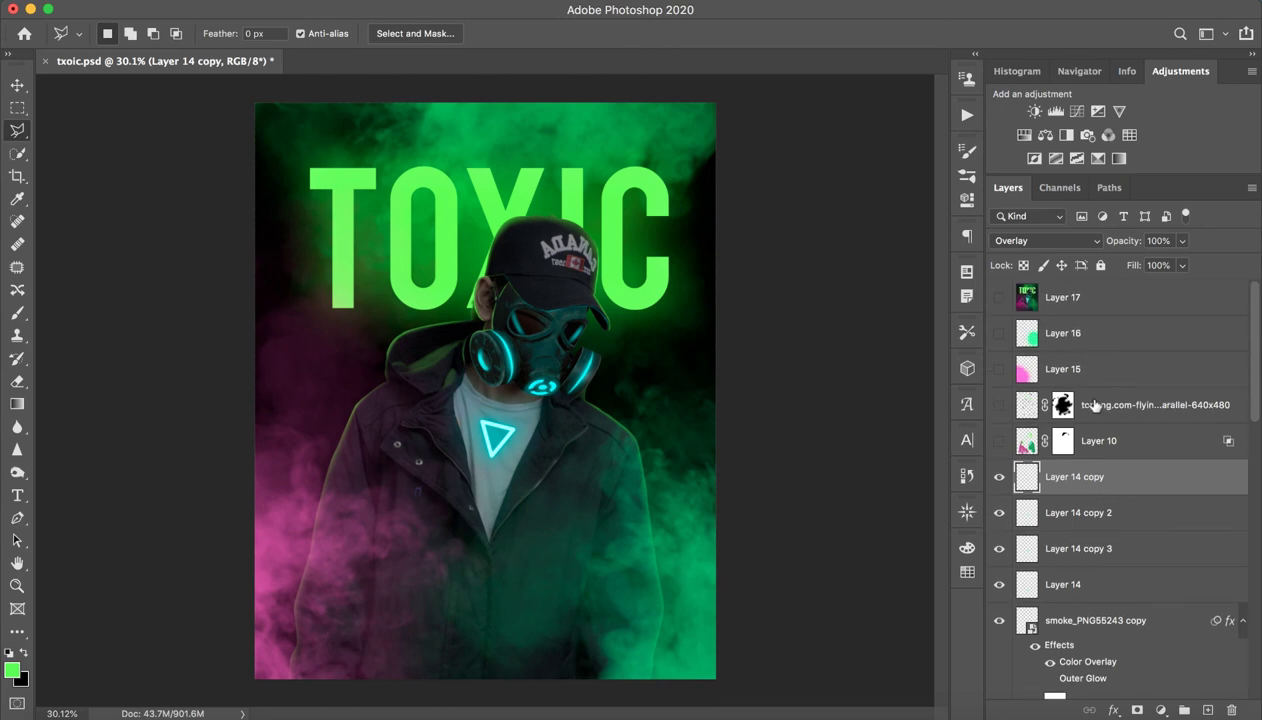
Compare the poster with Layer 10's painted colour shown and hidden, and leave the layer hidden.
click(1106, 450)
click(999, 441)
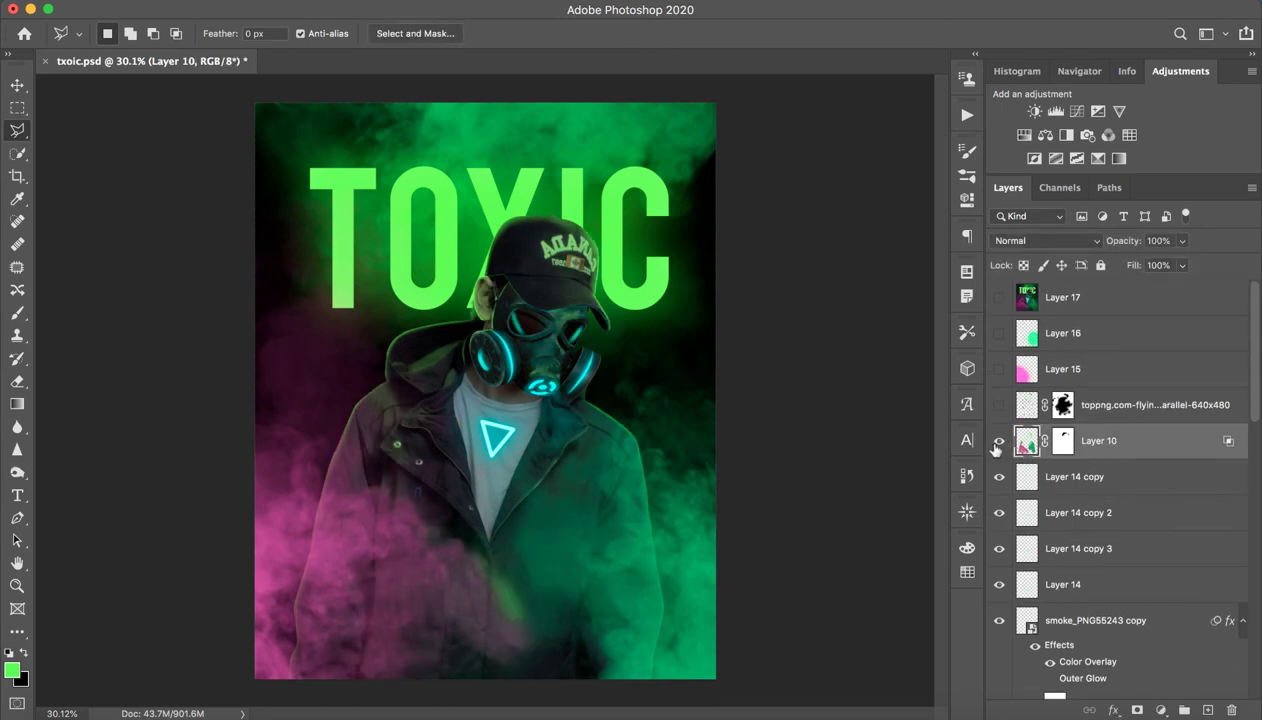
click(997, 448)
click(1001, 453)
click(1000, 452)
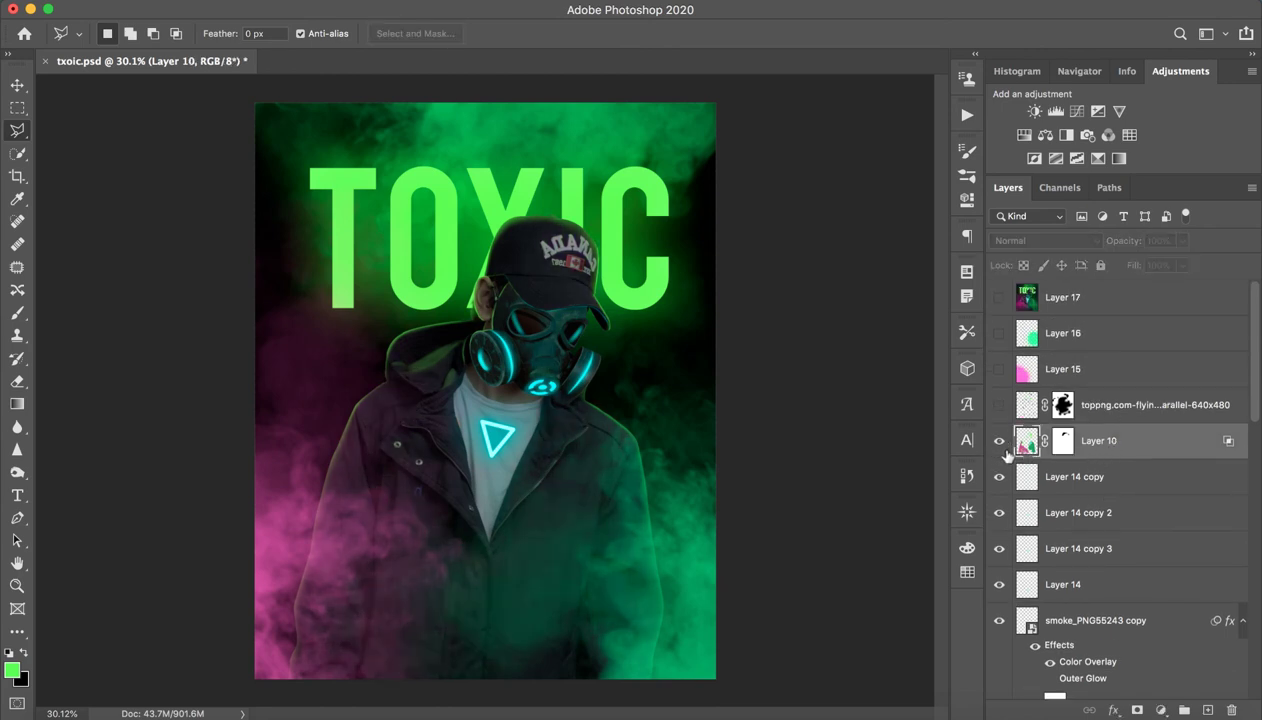
click(998, 453)
click(997, 454)
click(995, 455)
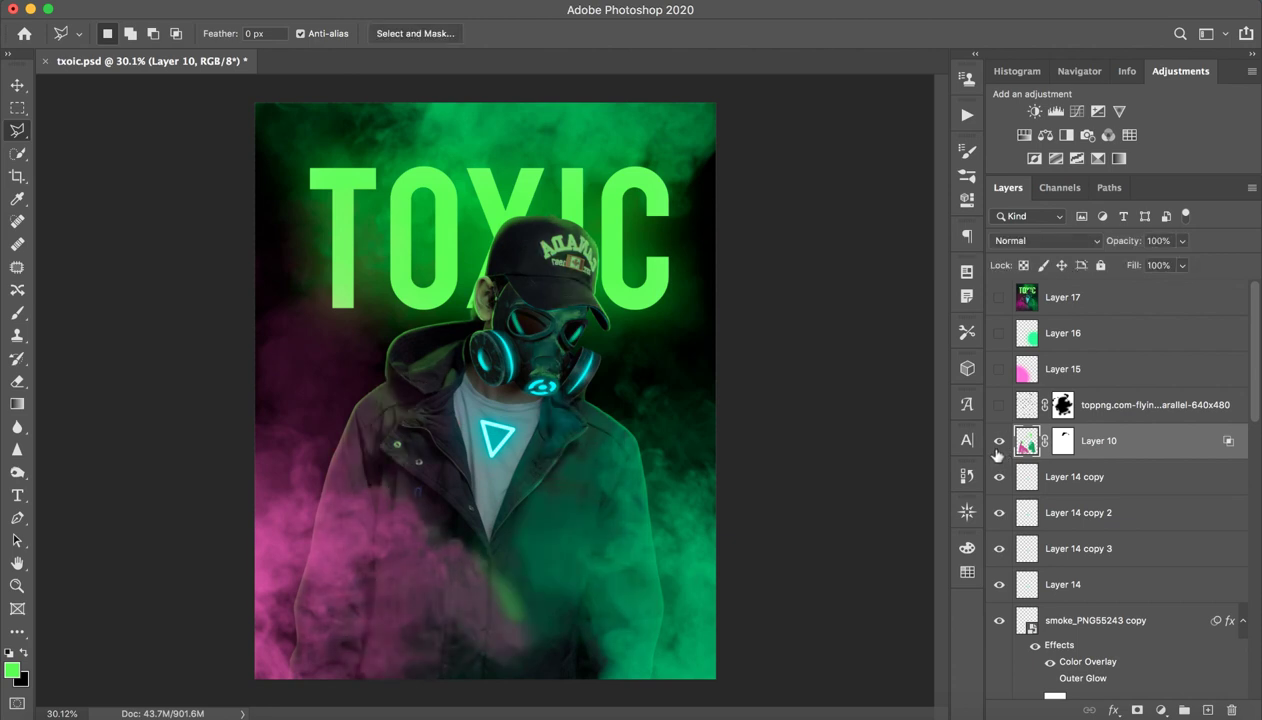
click(995, 452)
Stamp all visible layers into a new layer above Layer 14 copy and select its Highlights with Color Range at fuzziness 76, range 106.
click(1090, 477)
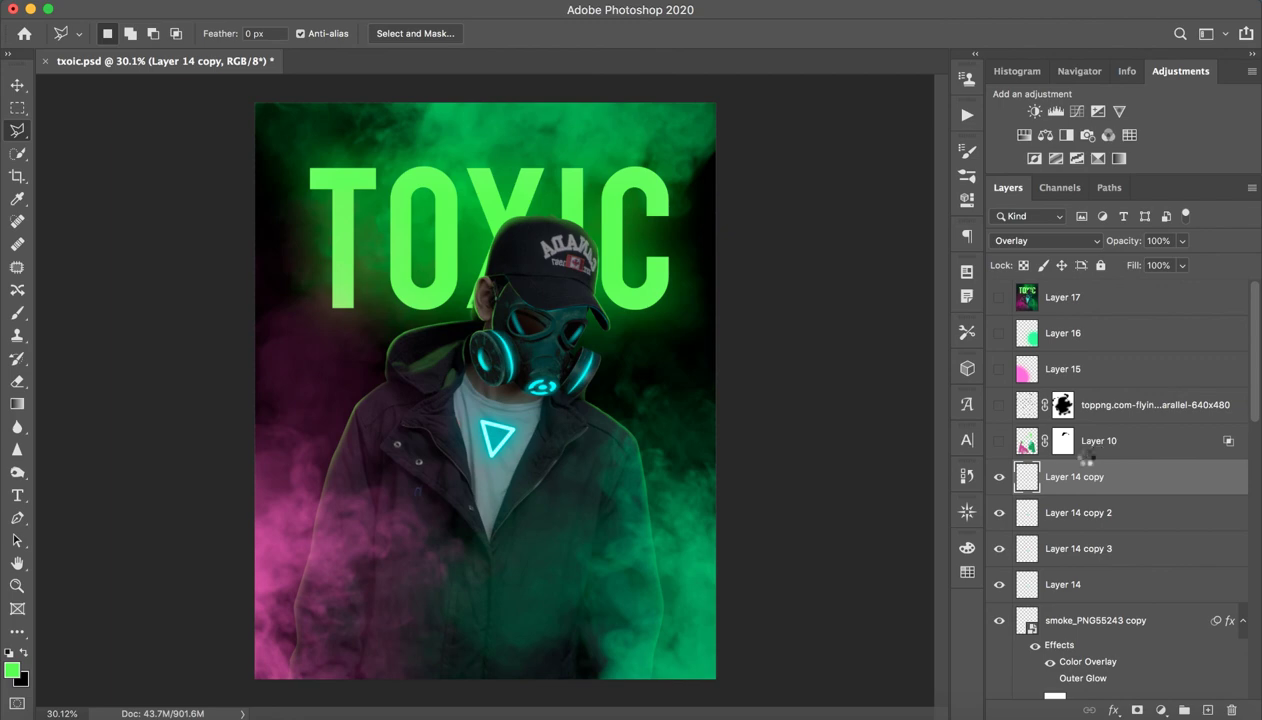
key(super+alt+shift+e)
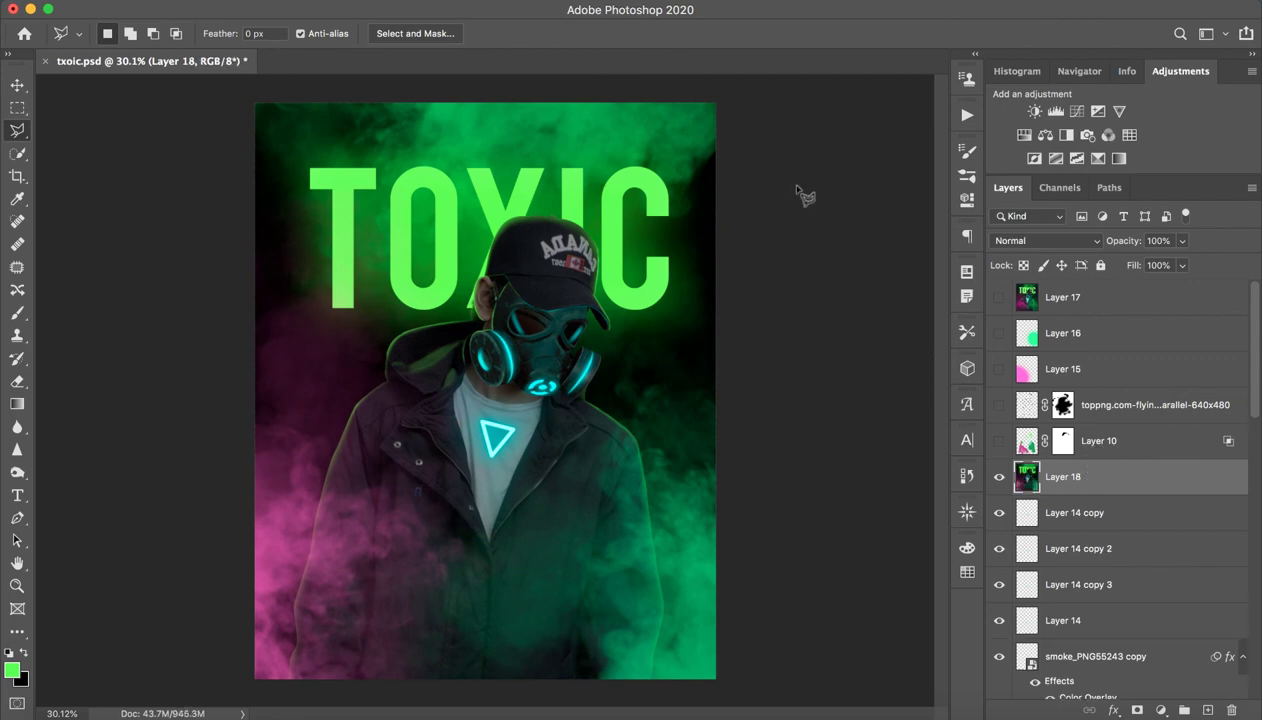
click(290, 0)
mouse_move(365, 0)
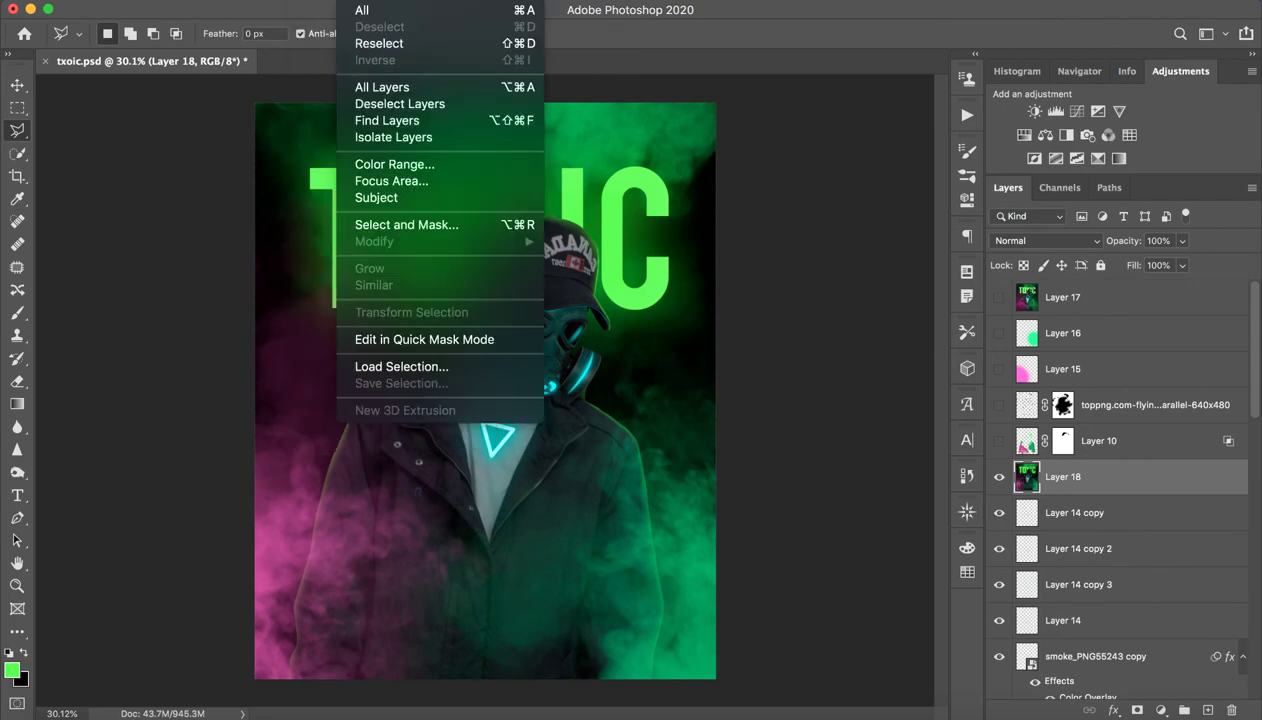
click(410, 164)
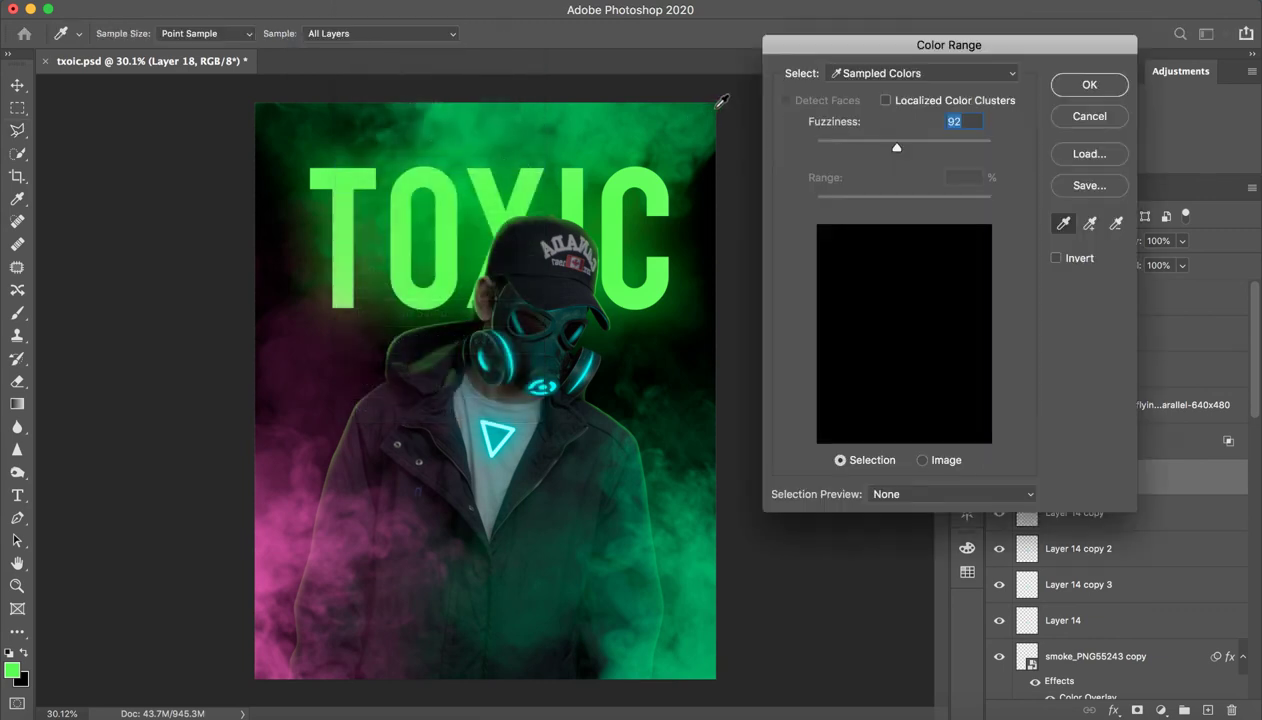
click(932, 82)
click(915, 220)
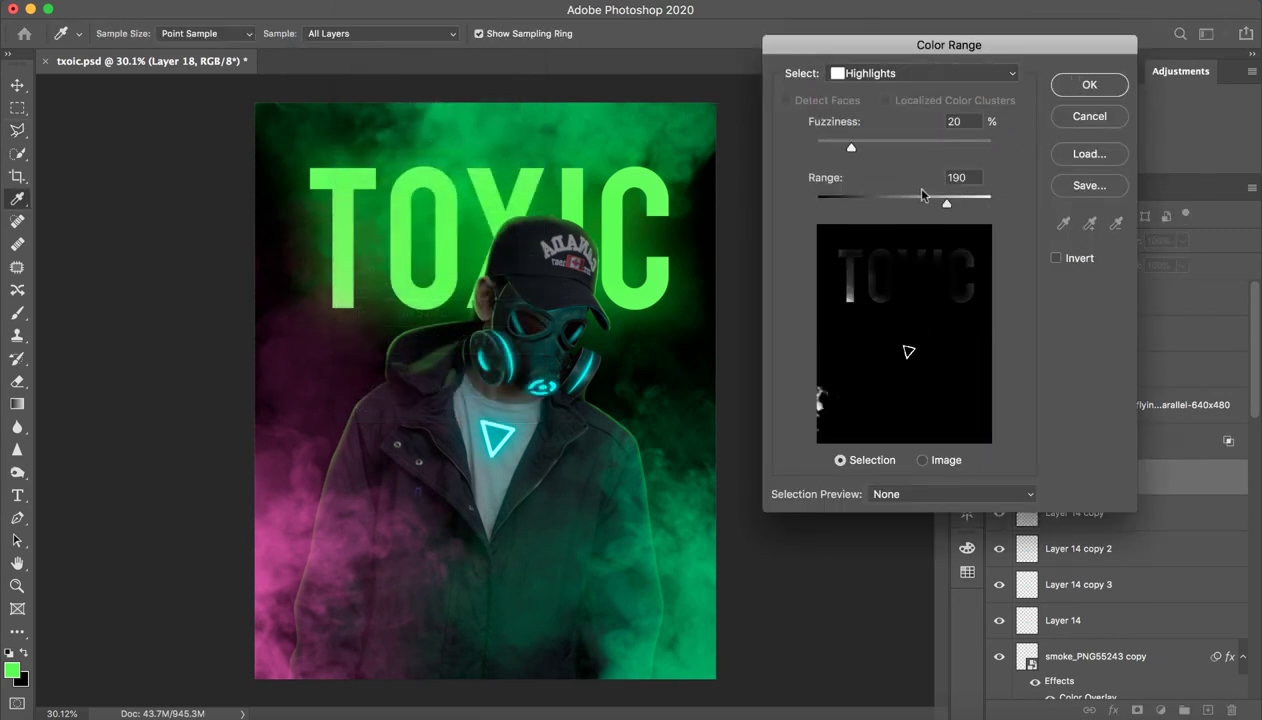
drag(851, 147, 948, 150)
drag(946, 207, 890, 206)
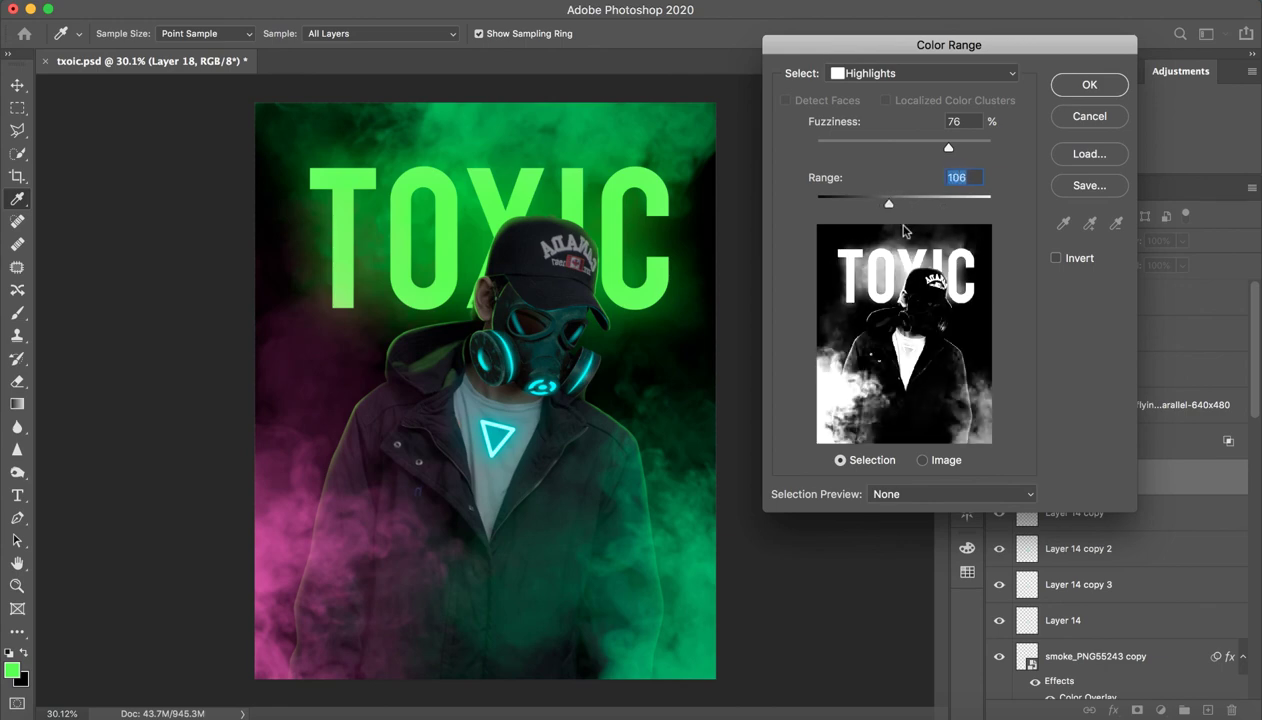
click(1088, 85)
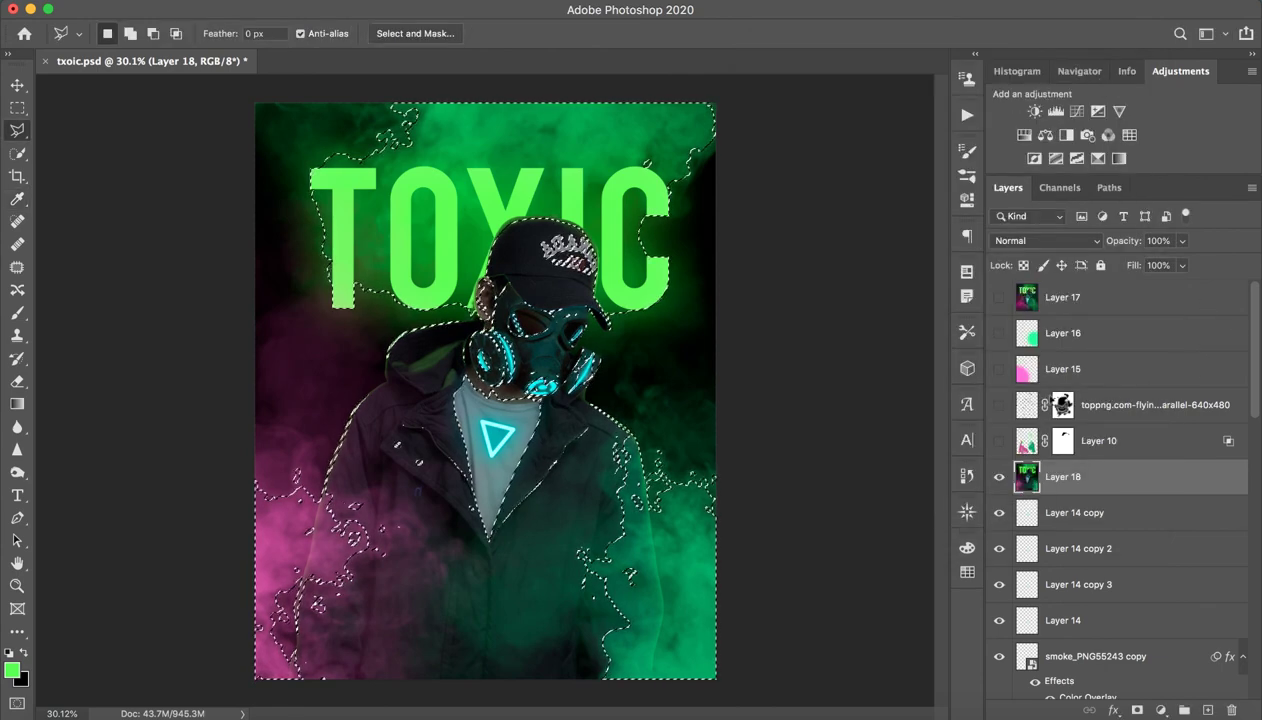
Brush light green over the highlight selection on a new layer above Layer 18, and deselect.
key(alt+bracketright)
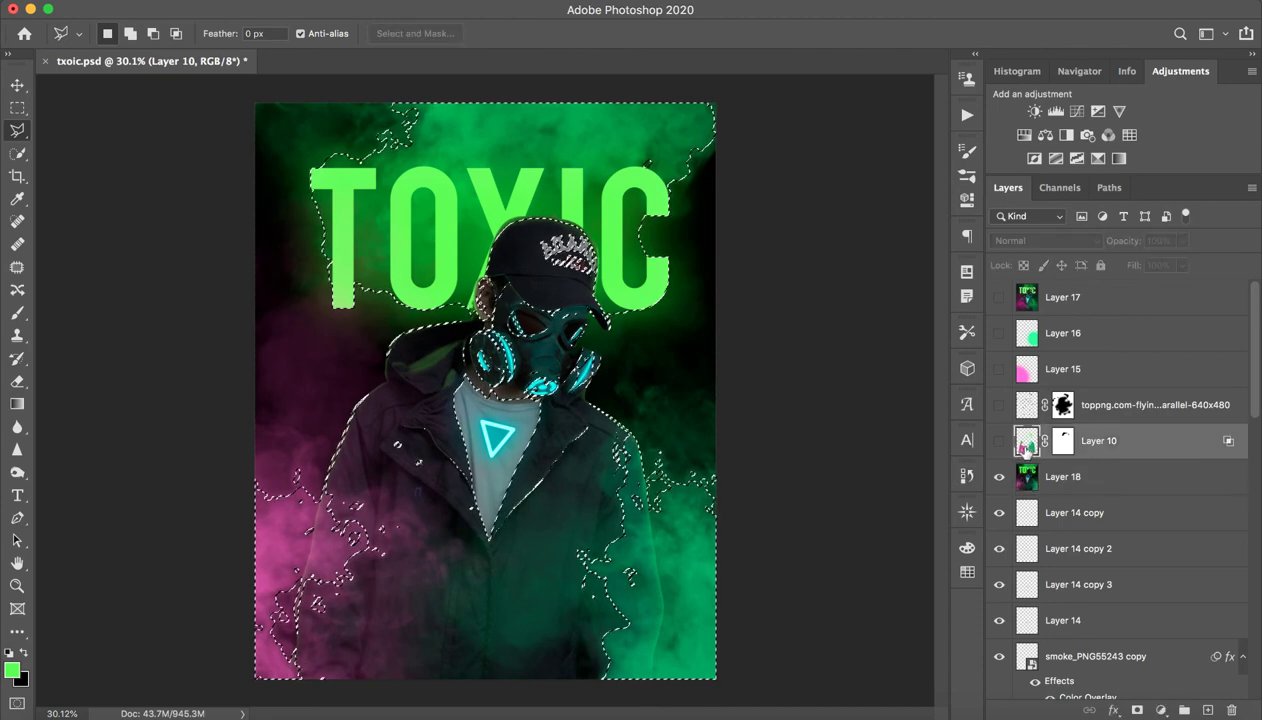
key(alt+bracketleft)
click(1208, 710)
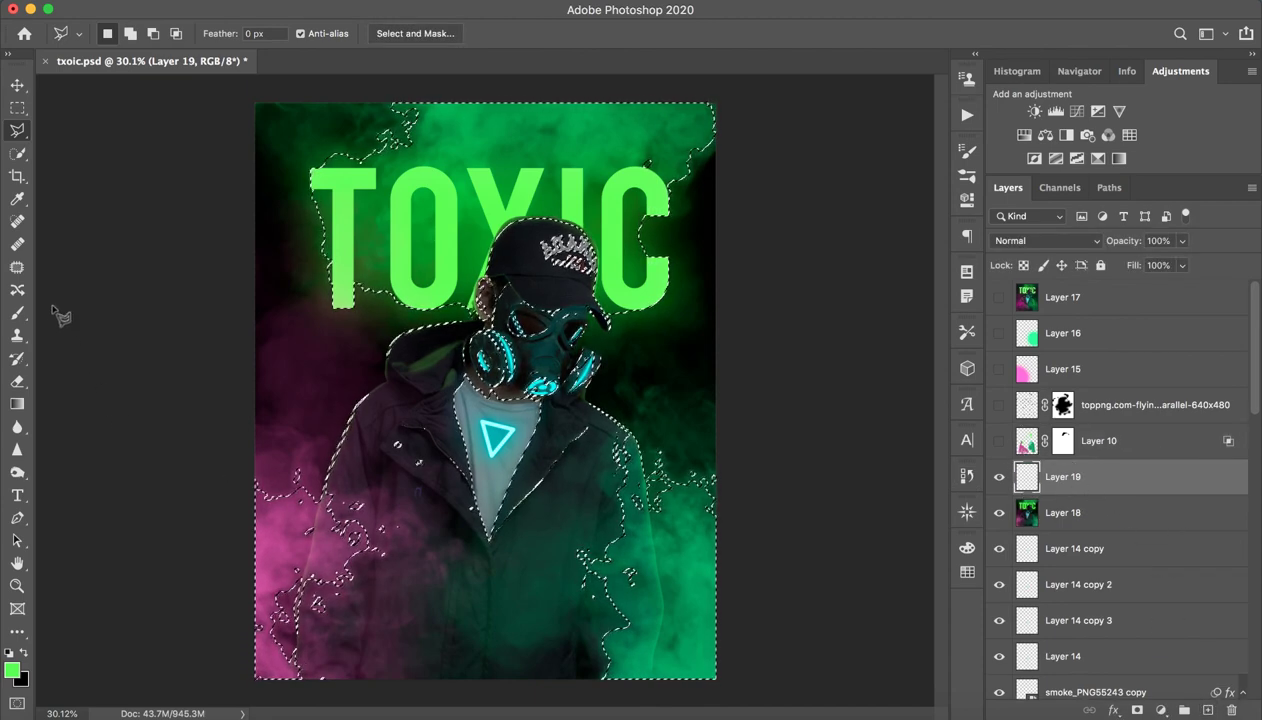
click(17, 312)
drag(330, 470, 420, 470)
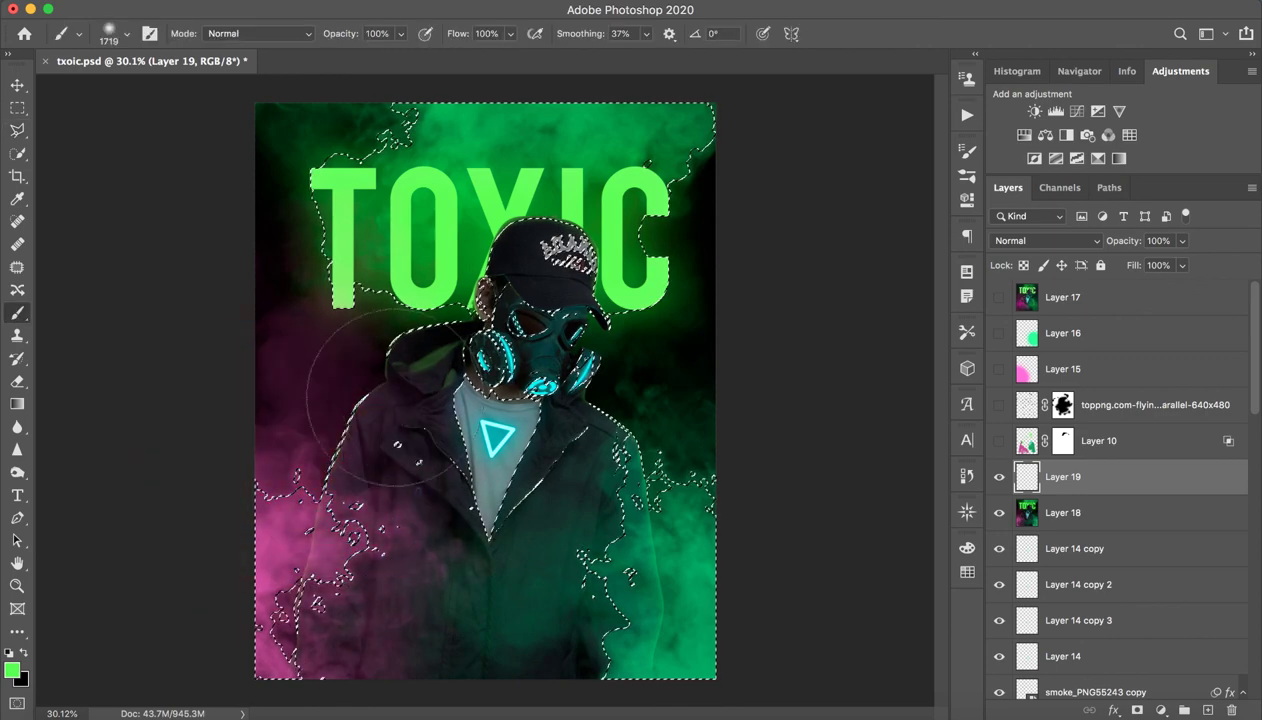
mouse_move(479, 422)
mouse_down()
mouse_move(258, 615)
mouse_move(650, 460)
mouse_move(690, 255)
mouse_move(620, 260)
mouse_move(540, 315)
mouse_up()
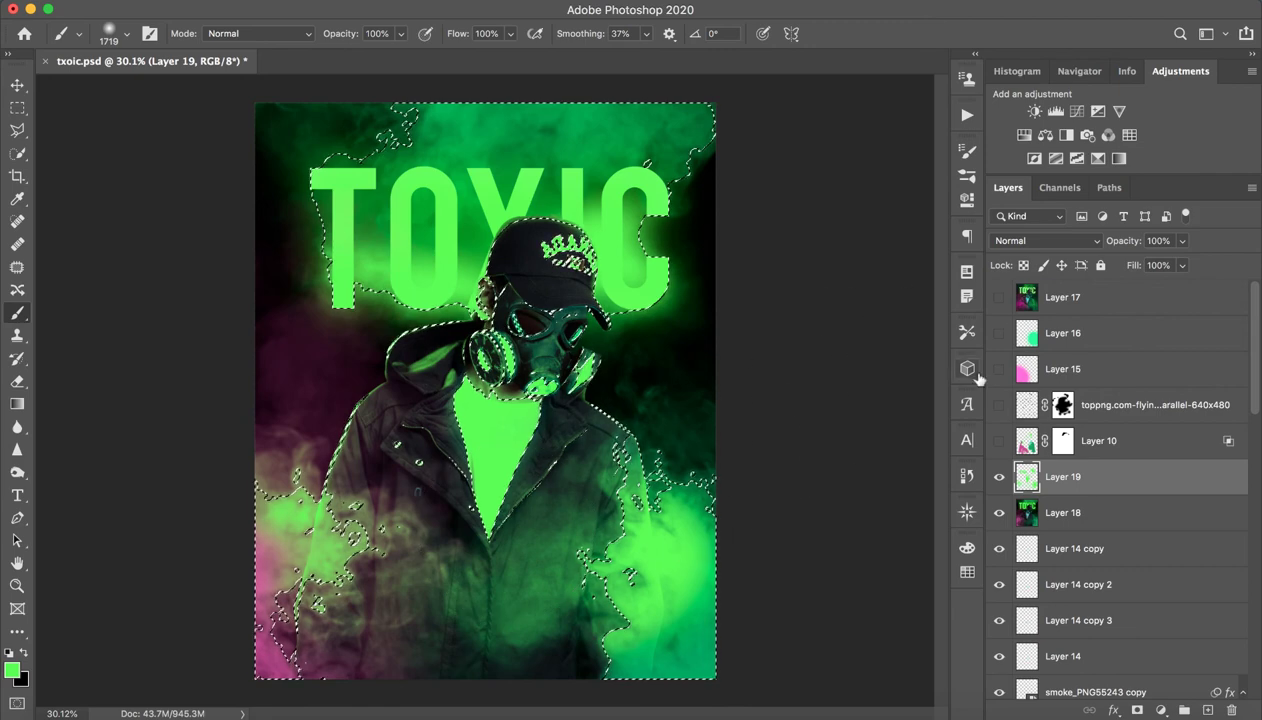
key(ctrl+d)
key(z)
mouse_move(817, 484)
mouse_down()
mouse_move(603, 468)
mouse_move(700, 484)
mouse_up()
Compare the poster with and without the green paint on Layer 19 and lower that layer's opacity to 31%.
click(998, 477)
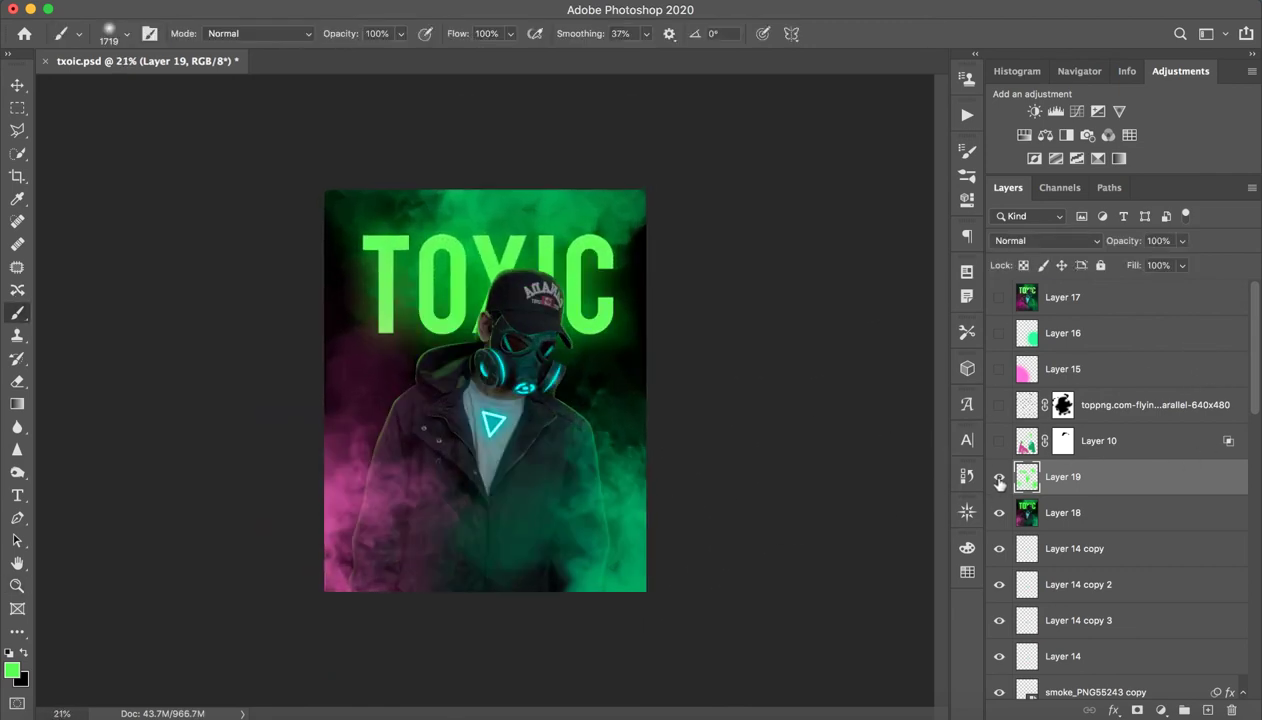
click(998, 477)
click(998, 477)
click(998, 477)
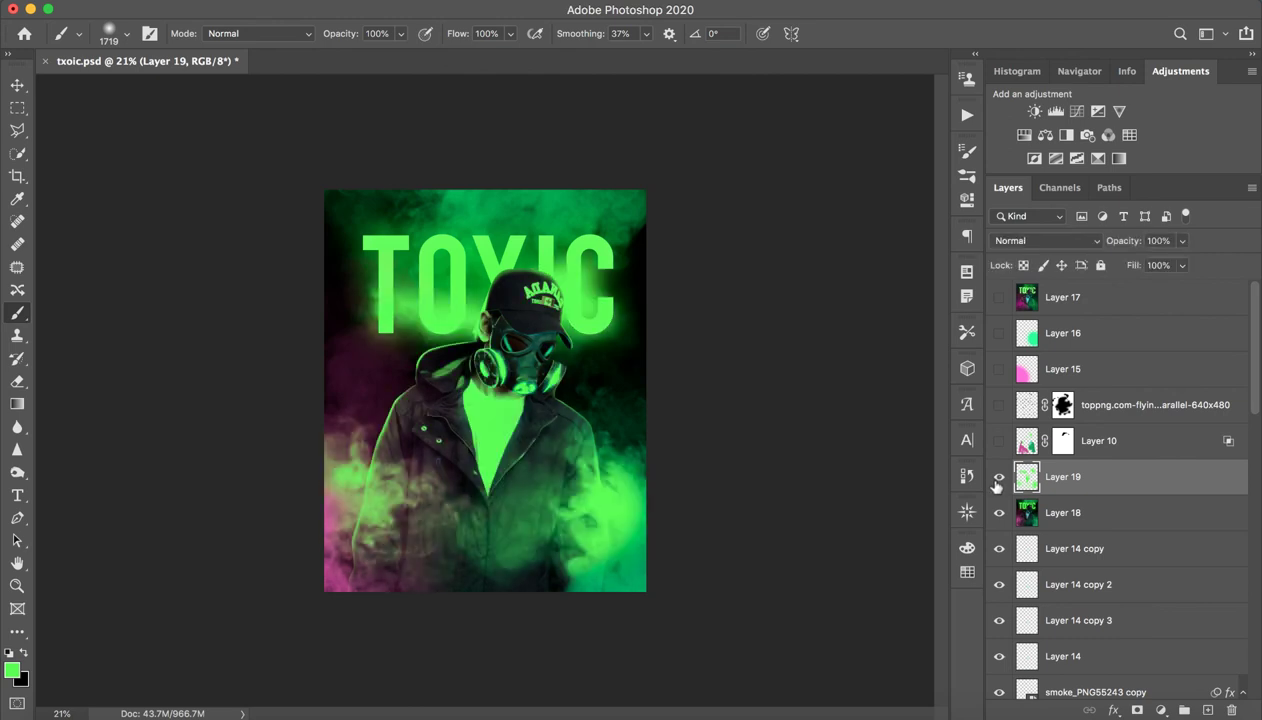
click(998, 477)
click(998, 477)
mouse_move(1133, 247)
mouse_down()
mouse_move(1105, 250)
mouse_move(1140, 248)
mouse_up()
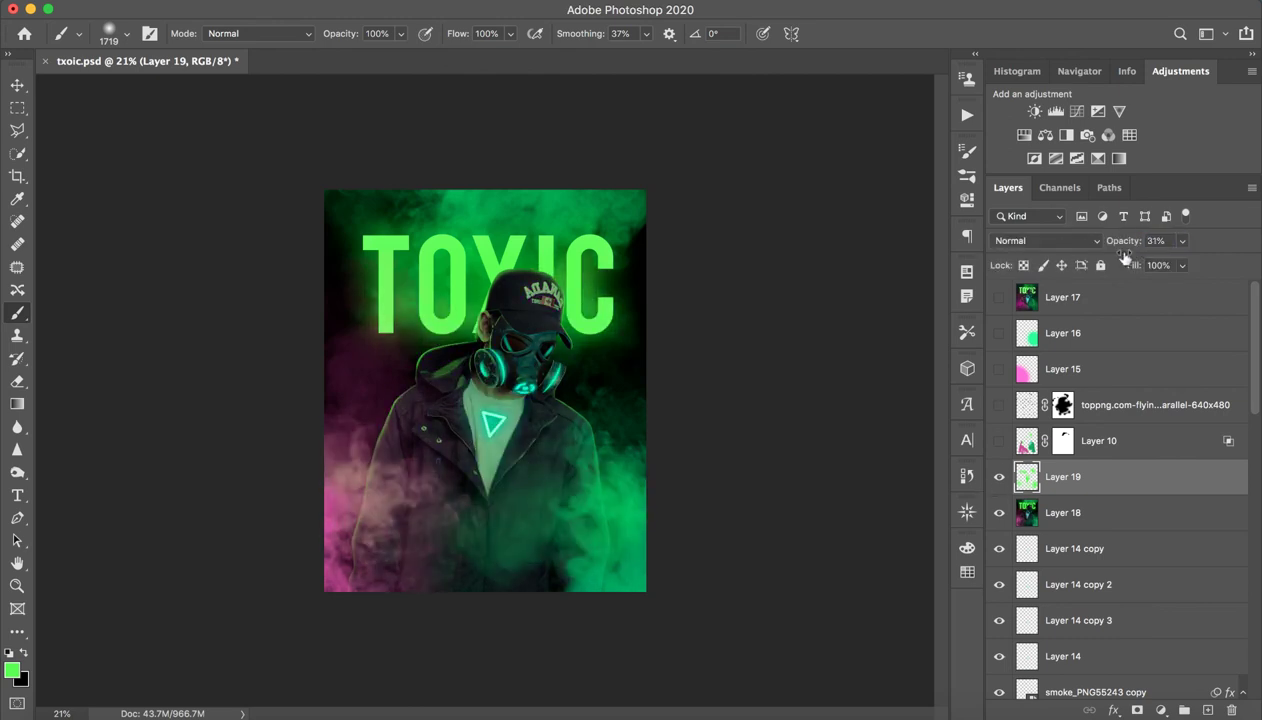
Compare the poster with the softened green highlights of Layer 19 shown and hidden.
click(999, 478)
click(999, 478)
click(999, 478)
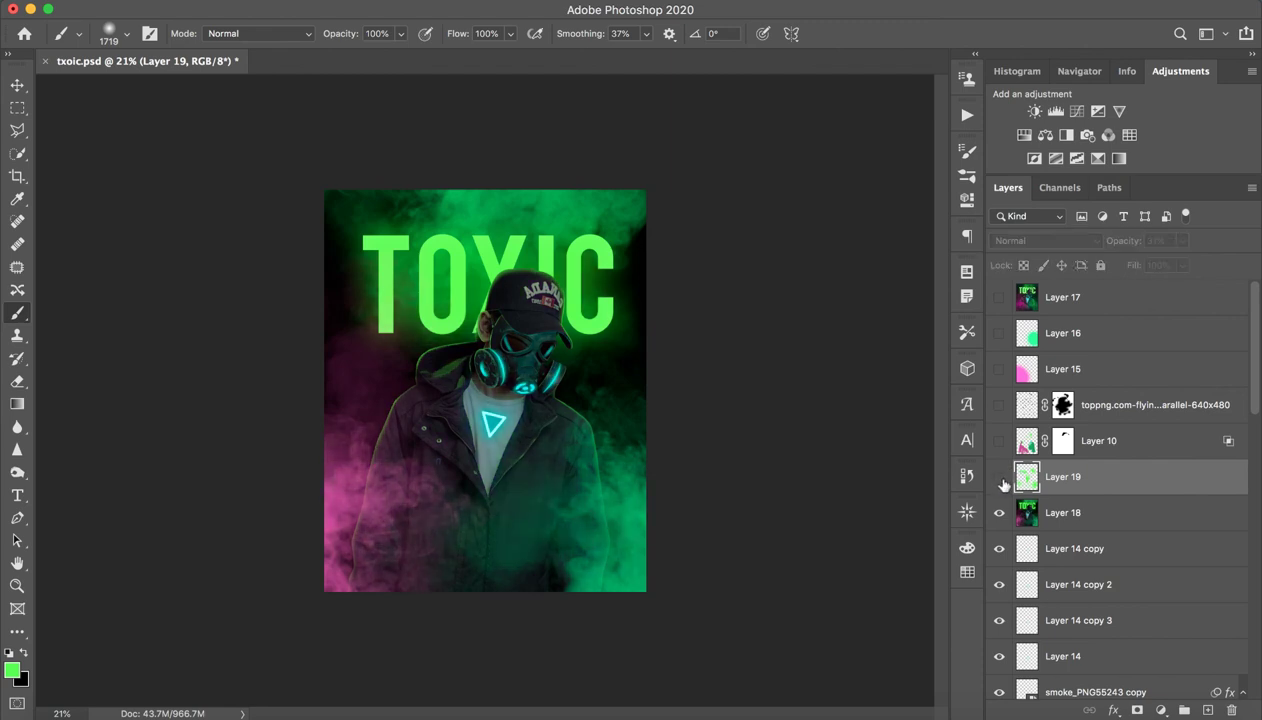
click(999, 478)
click(999, 478)
click(999, 478)
click(1000, 479)
click(1000, 480)
click(999, 478)
click(997, 490)
click(997, 489)
click(999, 479)
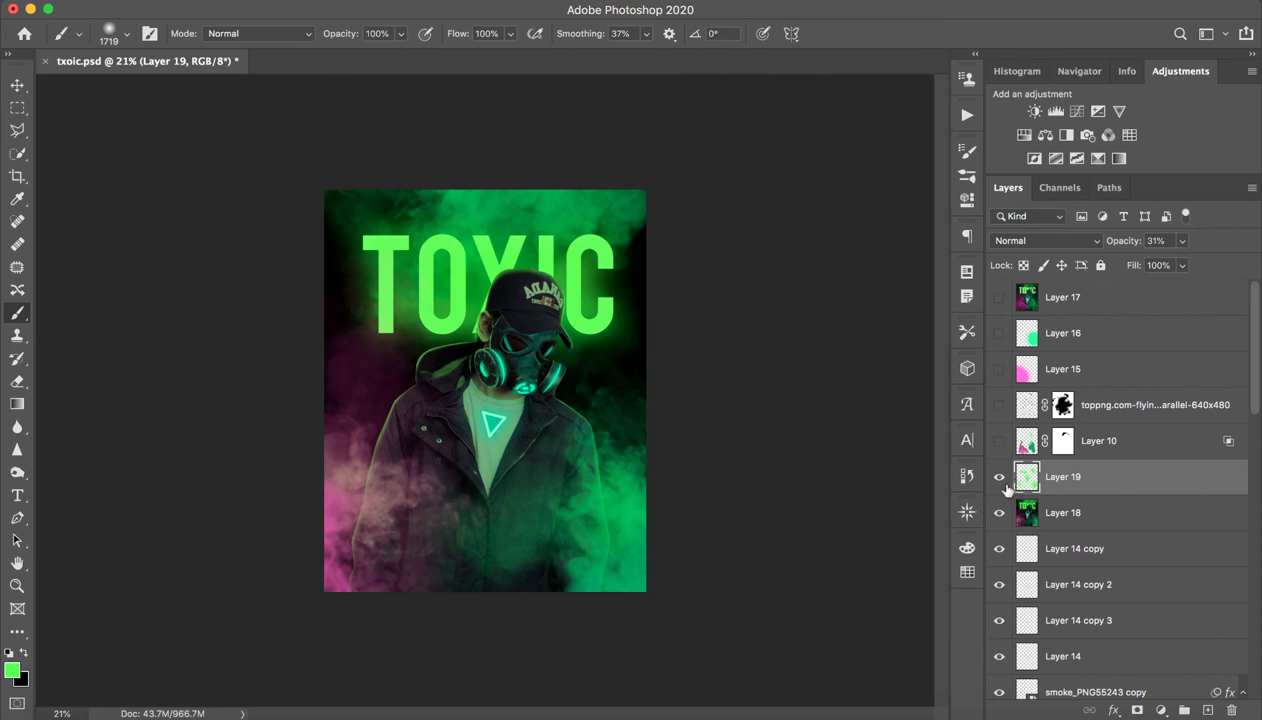
Hide and delete Layer 19 with the green highlight paint.
click(999, 484)
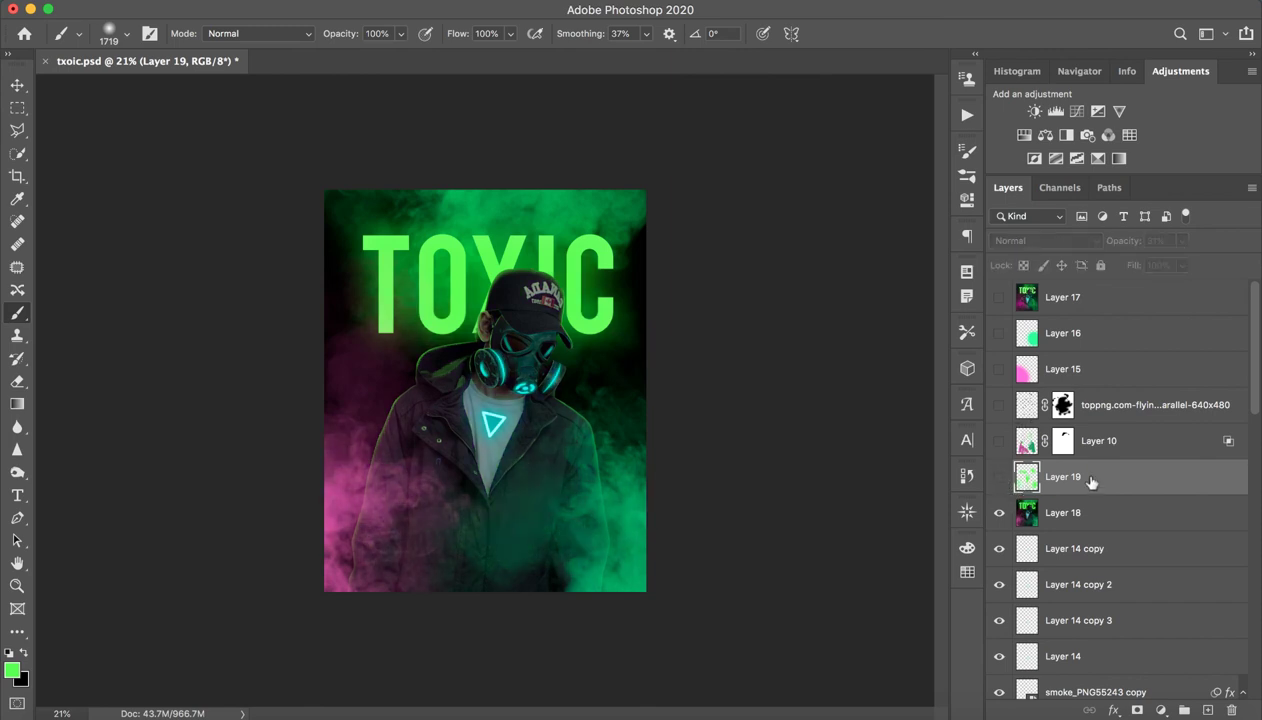
click(1232, 709)
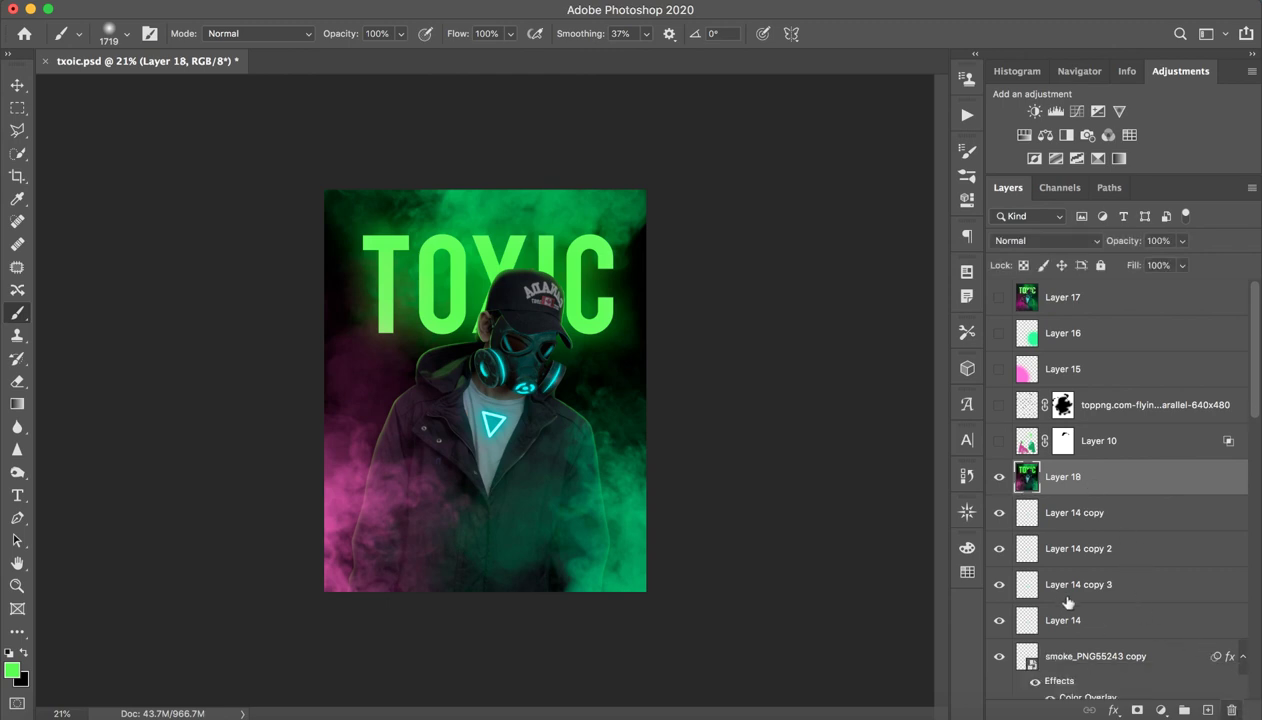
Select Layer 10 and make its painted pink and green highlights visible.
click(1007, 451)
click(999, 441)
click(999, 441)
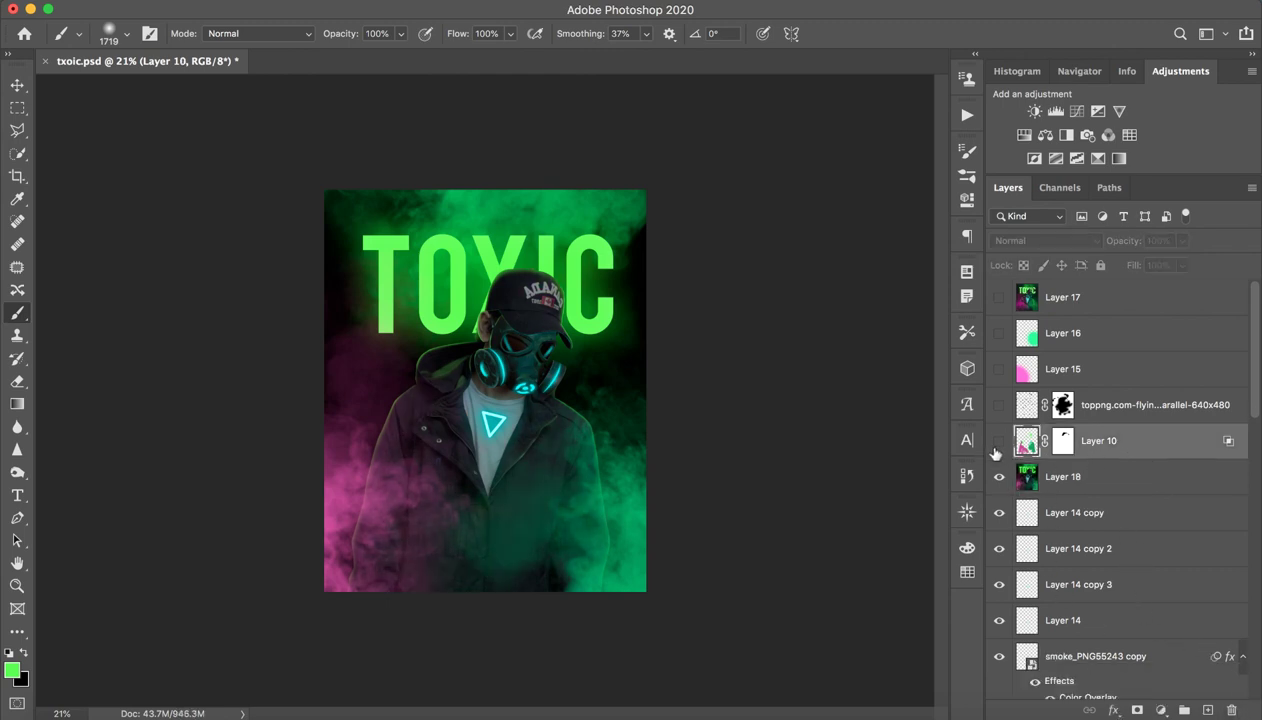
click(999, 441)
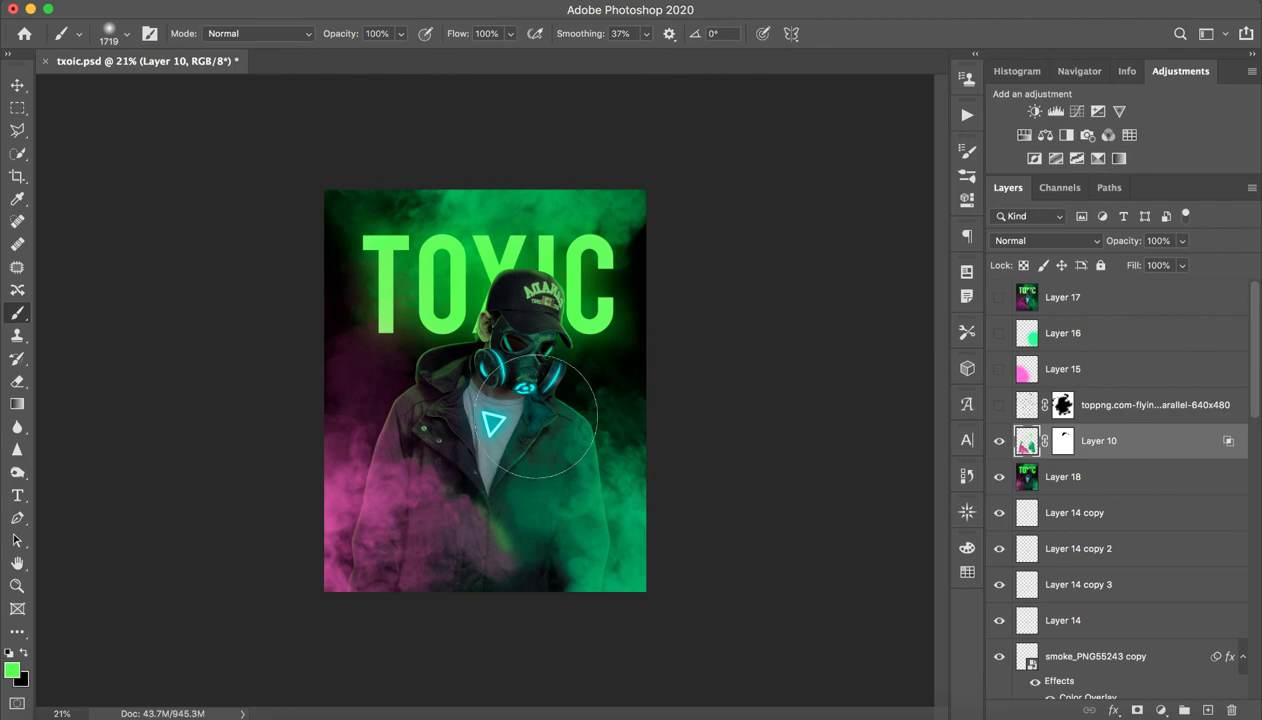
Examine Layer 10's pink and green light on the jacket, mask and smoke up close.
key(z)
click(600, 408)
key(b)
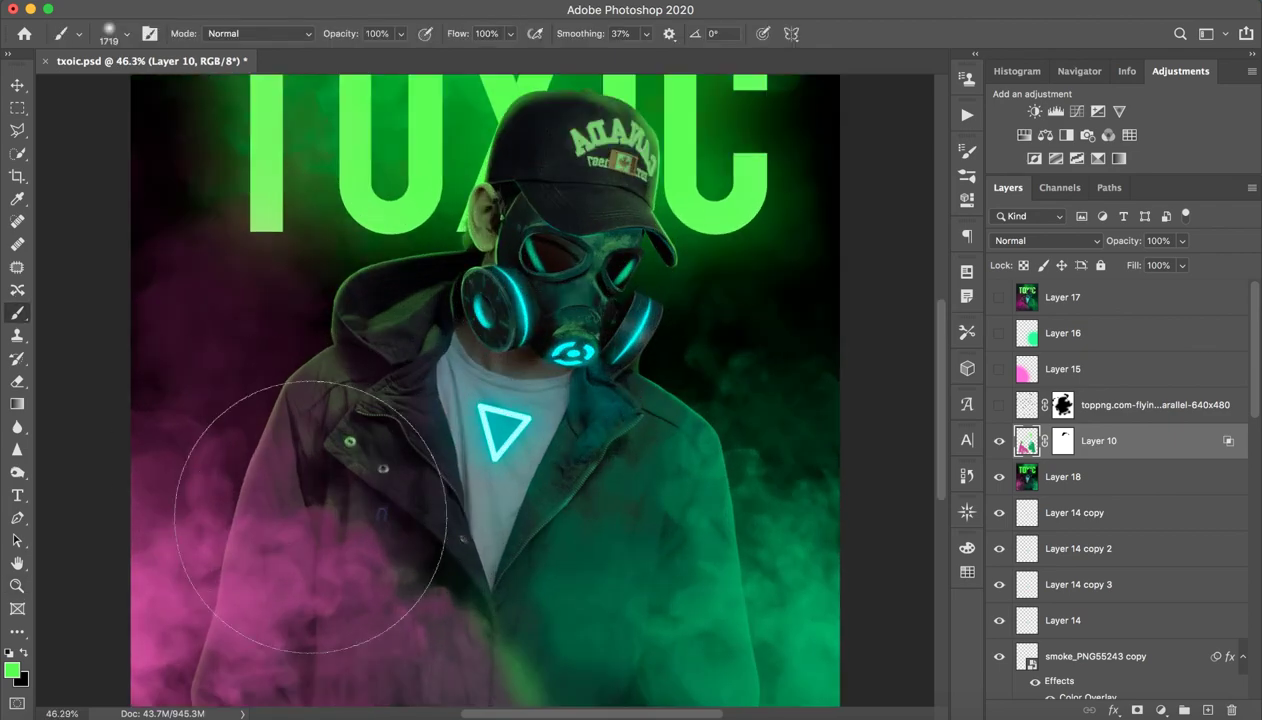
drag(390, 527, 402, 364)
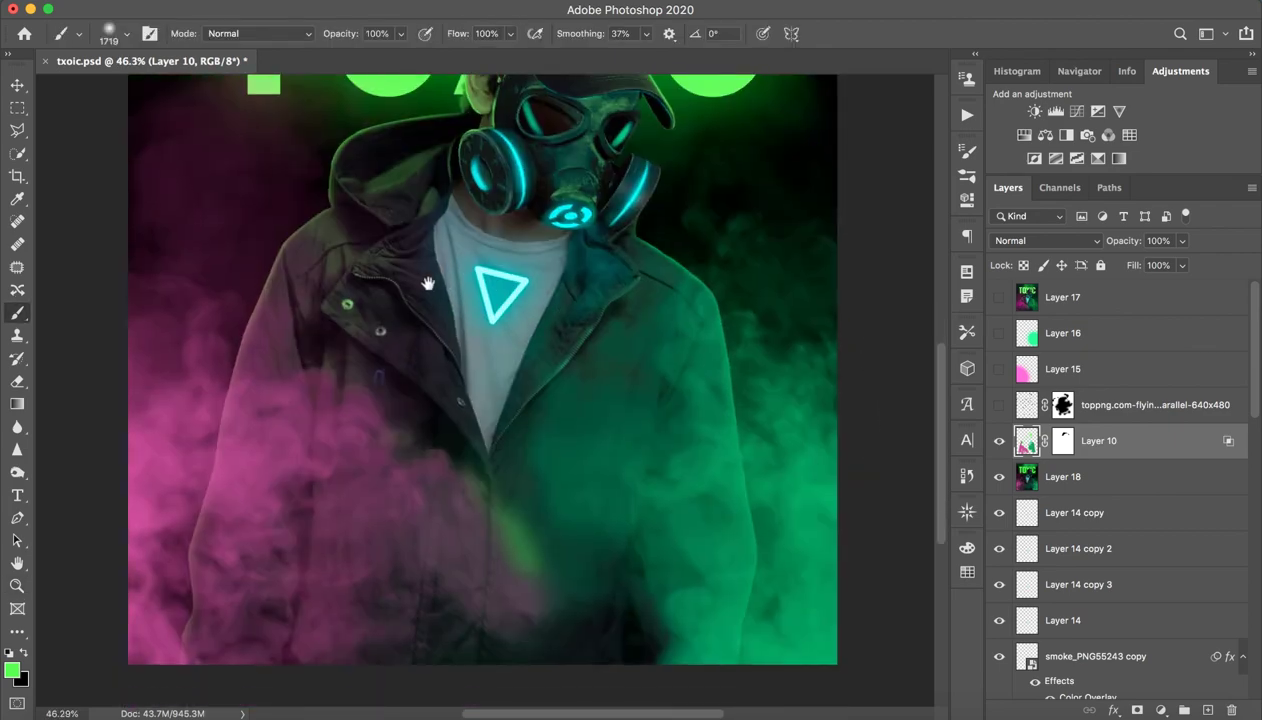
drag(422, 280, 384, 531)
drag(627, 567, 587, 342)
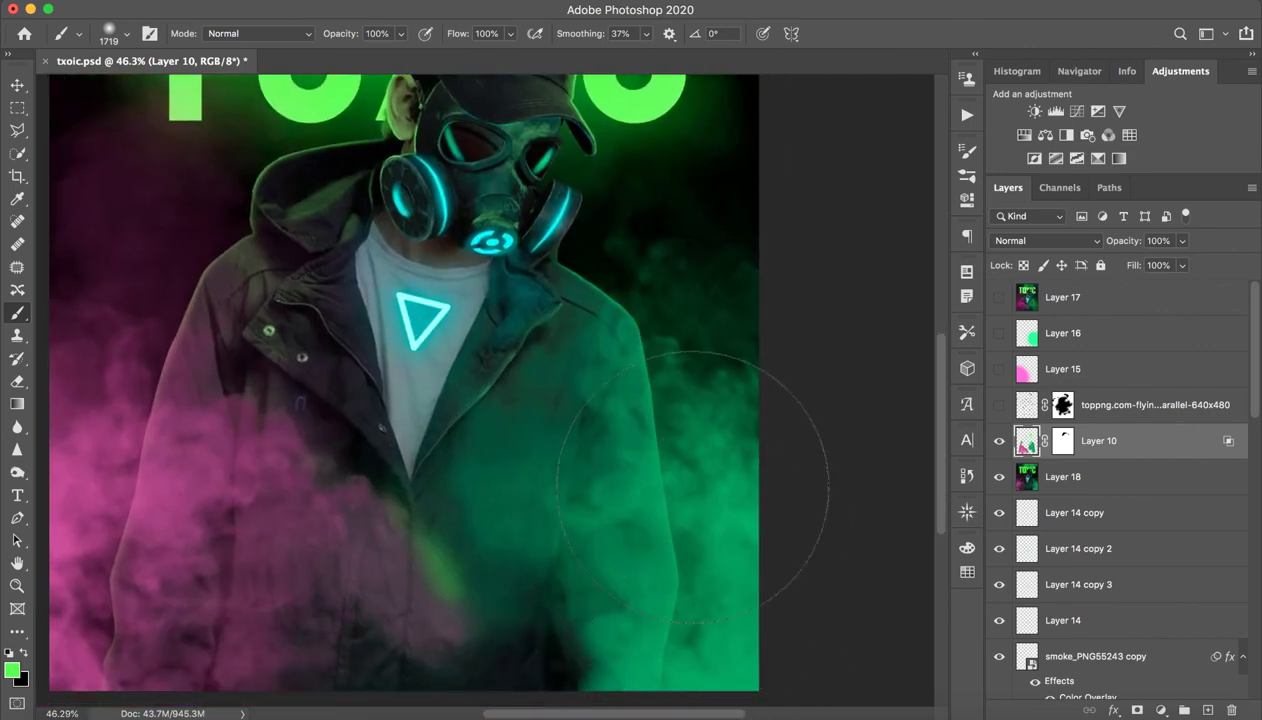
mouse_move(412, 288)
mouse_down()
mouse_move(420, 488)
mouse_move(340, 488)
mouse_up()
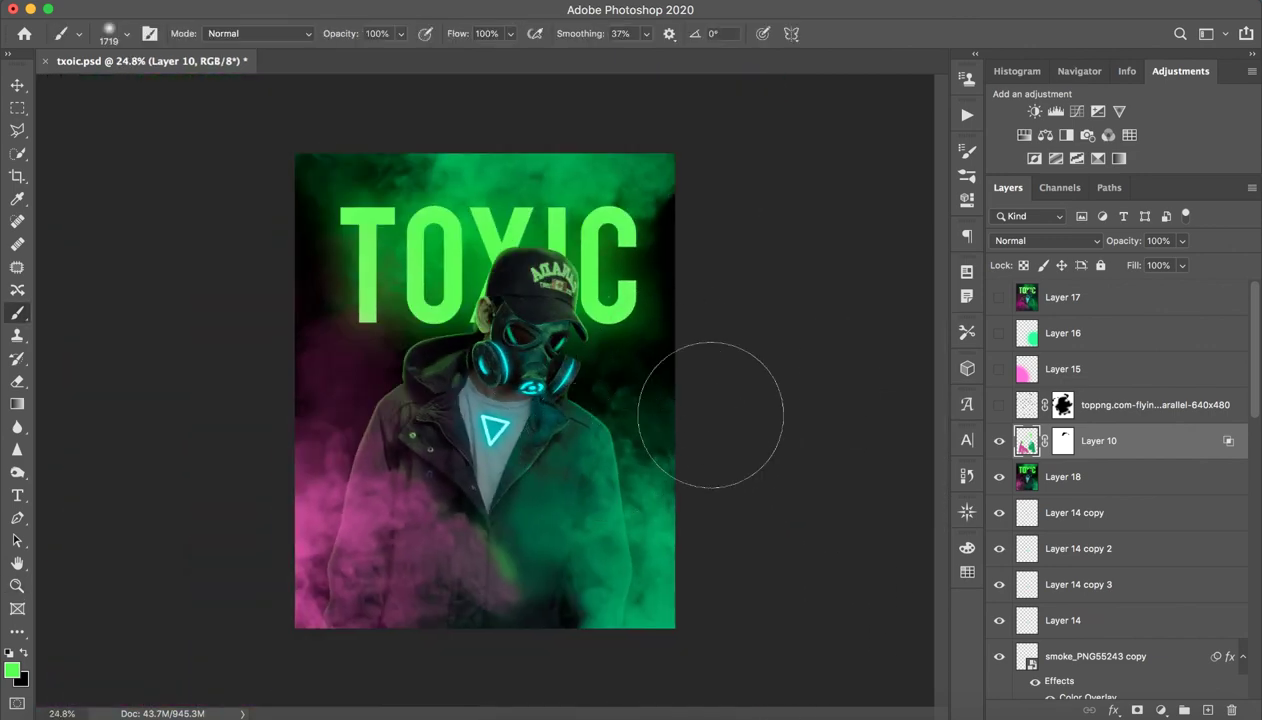
Compare the poster with Layer 10 hidden and shown, and with its layer mask disabled and enabled.
click(998, 440)
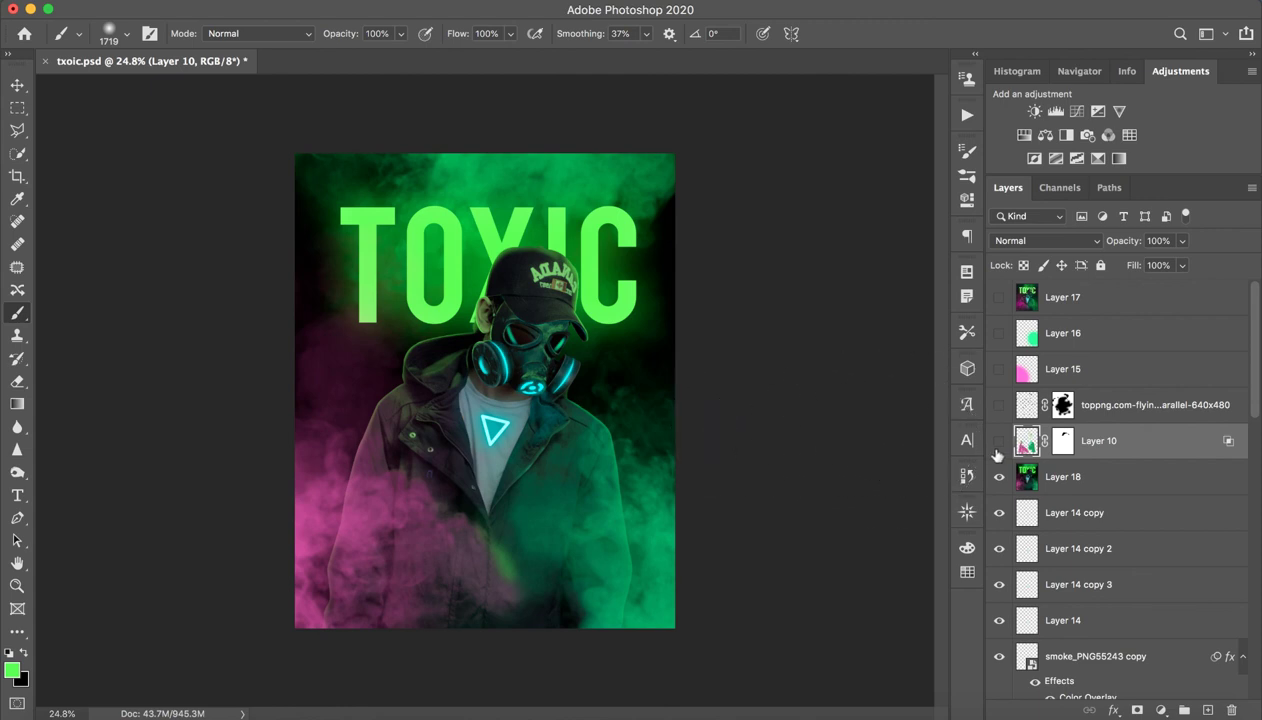
click(998, 440)
shift+click(1062, 440)
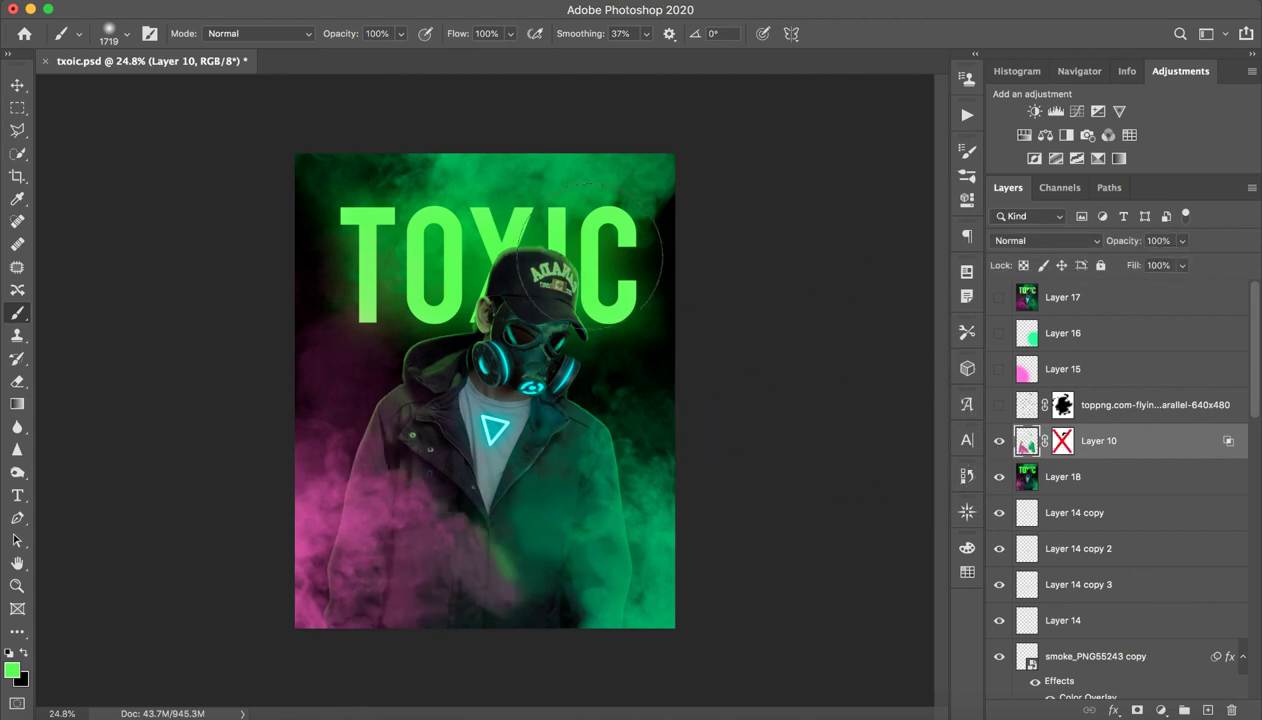
shift+click(1062, 440)
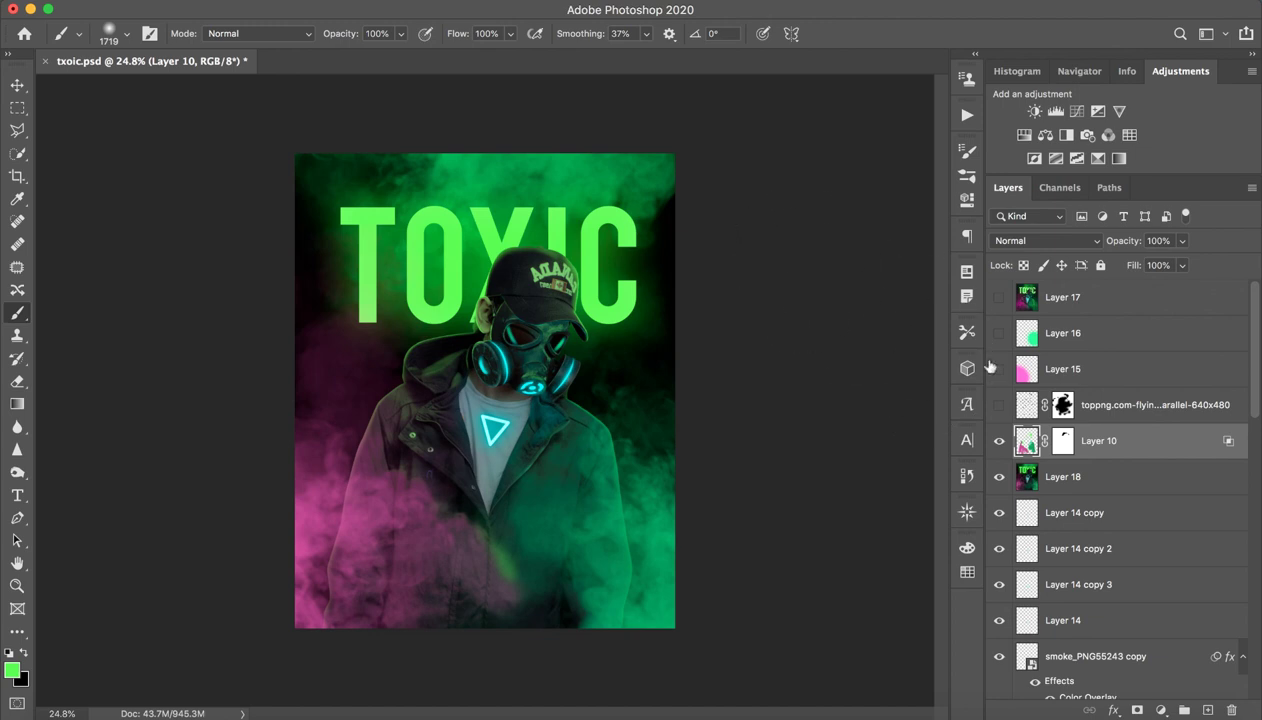
Make the toppng.com flying debris layer visible with the Luminosity blend mode.
click(1155, 418)
click(998, 404)
key(shift+alt+y)
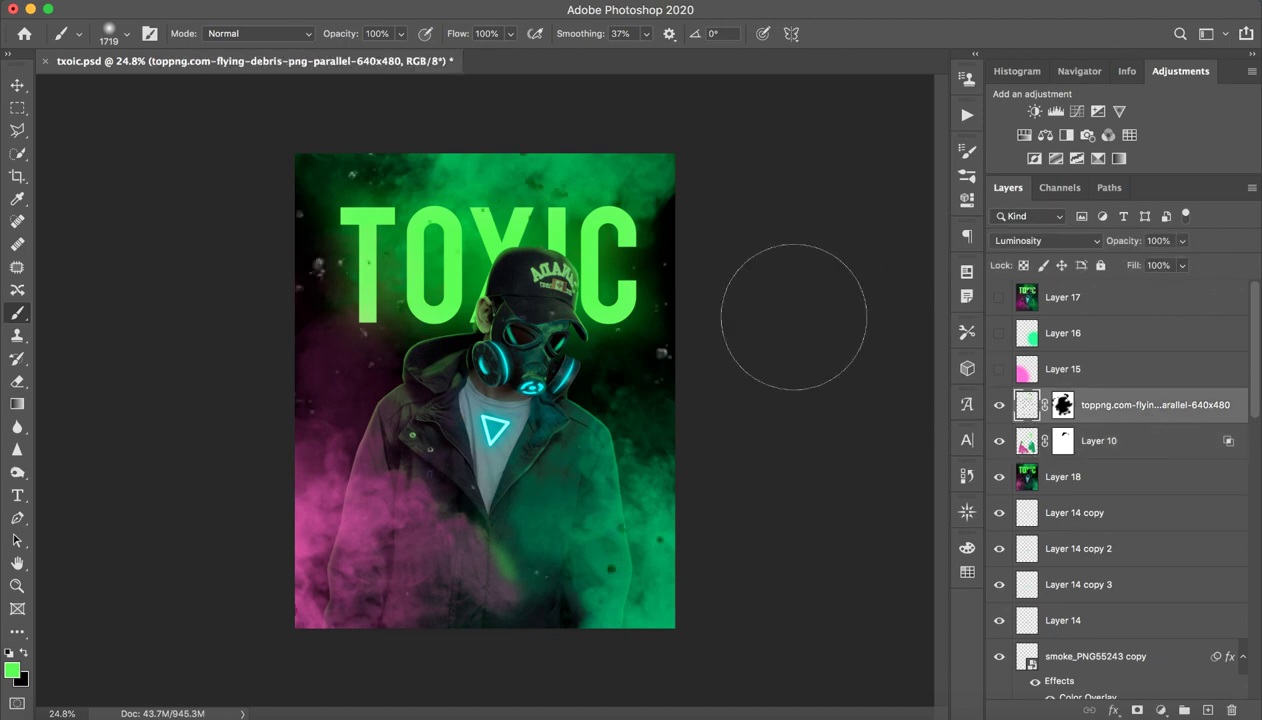
Compare the flying debris with its layer mask disabled and enabled, with Layer 15 selected.
click(1065, 379)
shift+click(1064, 405)
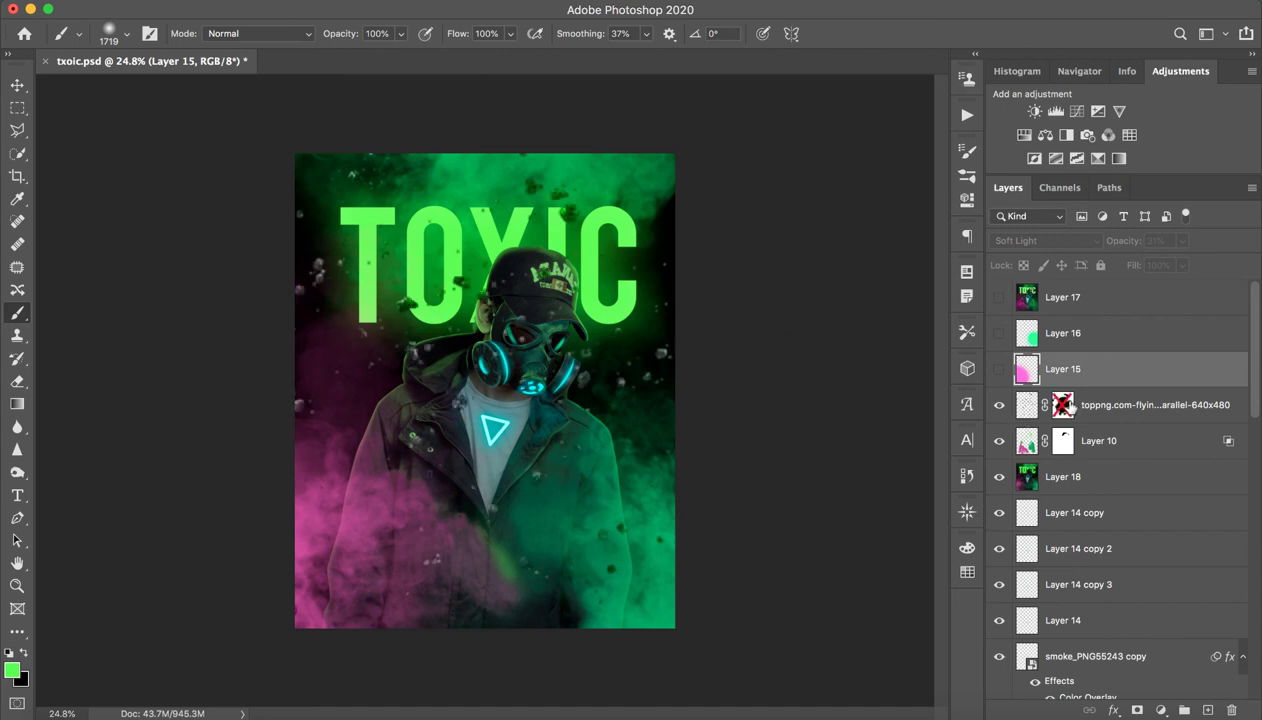
shift+click(1064, 405)
shift+click(1064, 405)
shift+click(1064, 405)
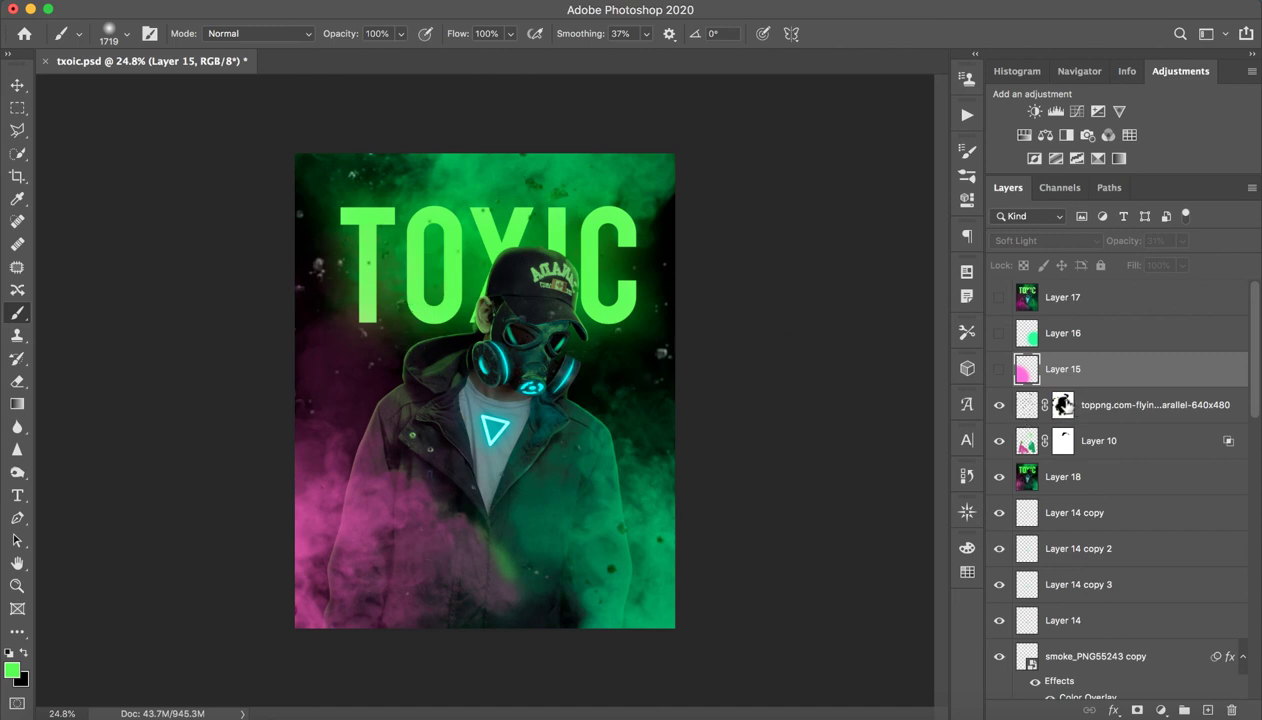
Compare the pink glow of Layer 15 off and on, leave it visible, and select Layer 16.
click(999, 369)
click(997, 370)
click(997, 370)
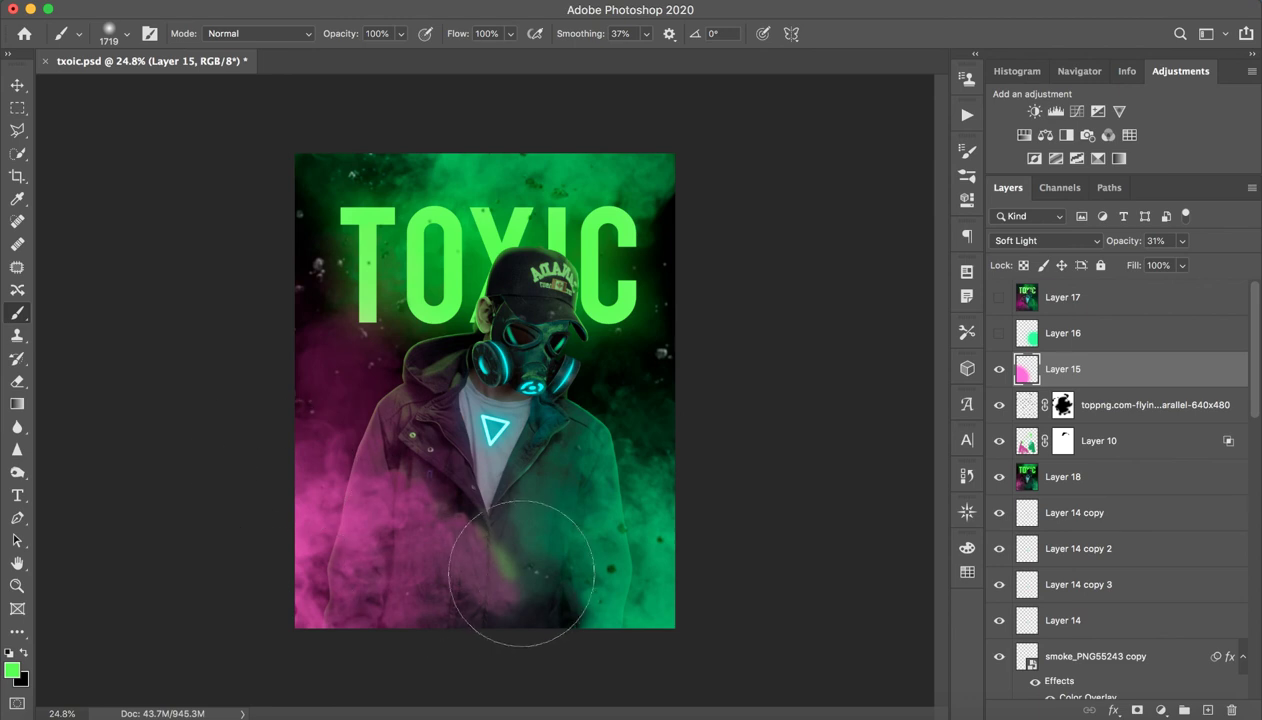
click(1066, 332)
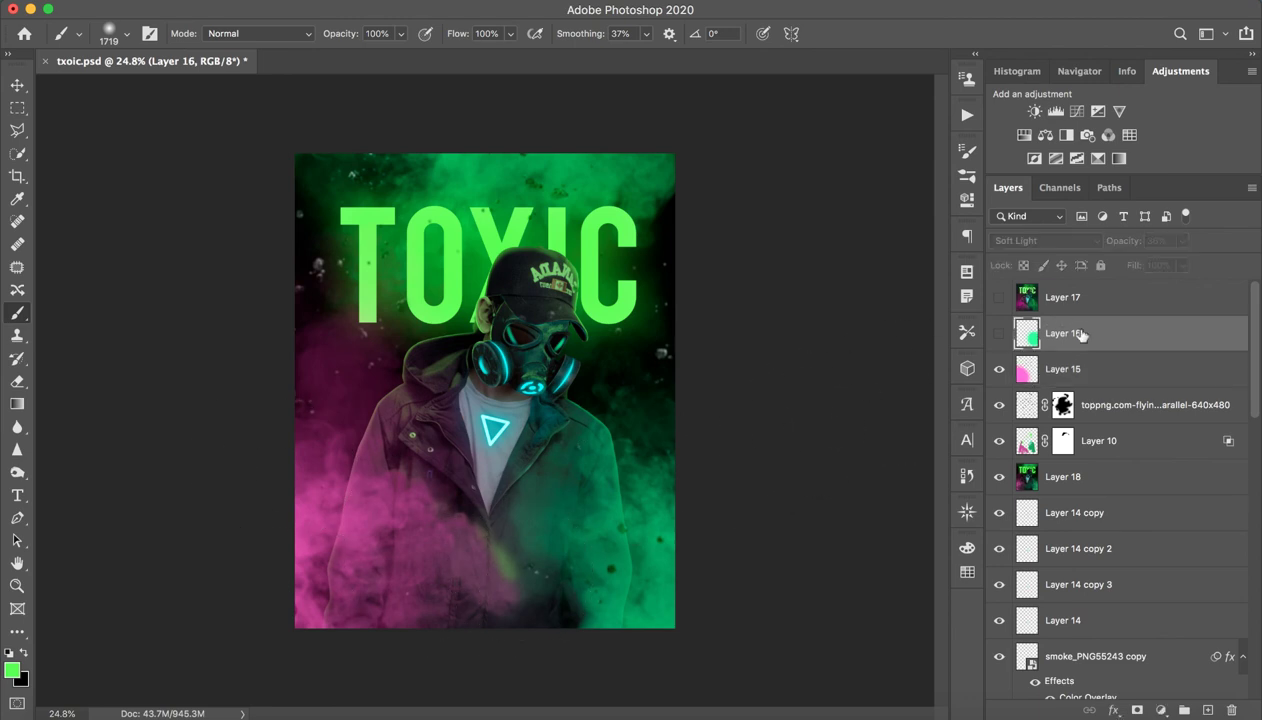
Make the green soft-light glow of Layer 16 visible, and select and show the merged Layer 17 above it.
click(997, 334)
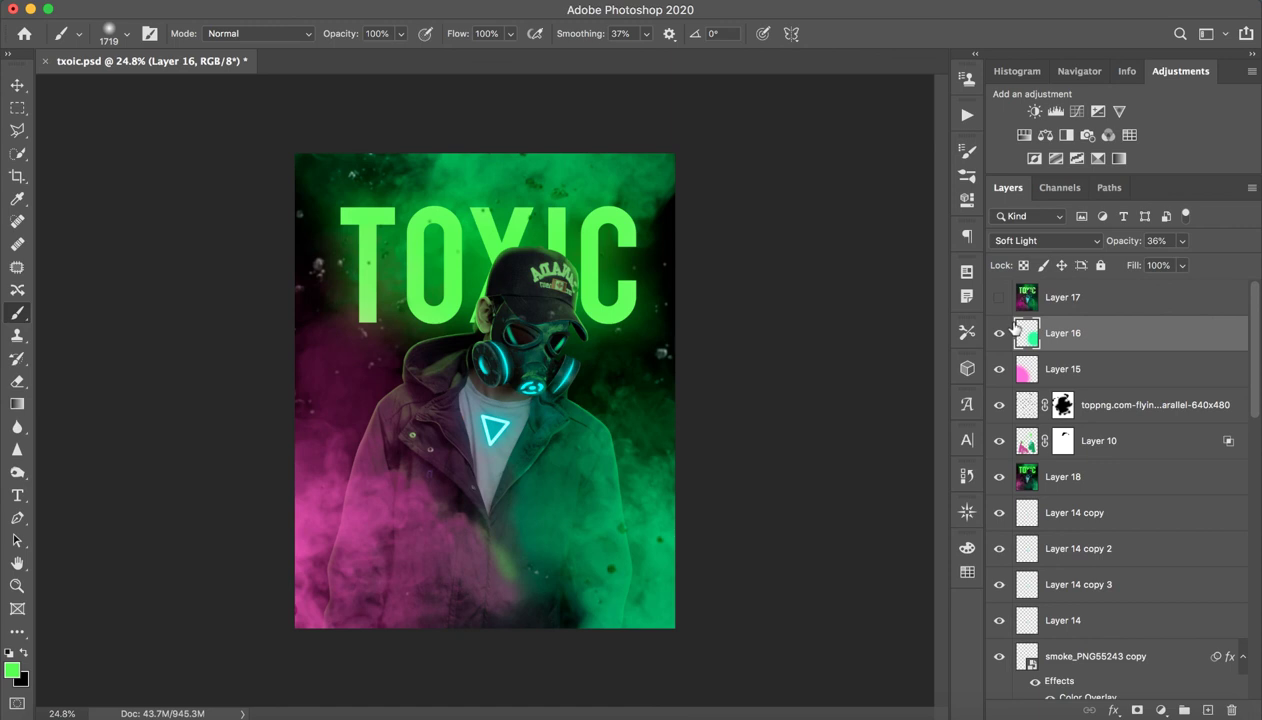
click(1037, 300)
click(999, 297)
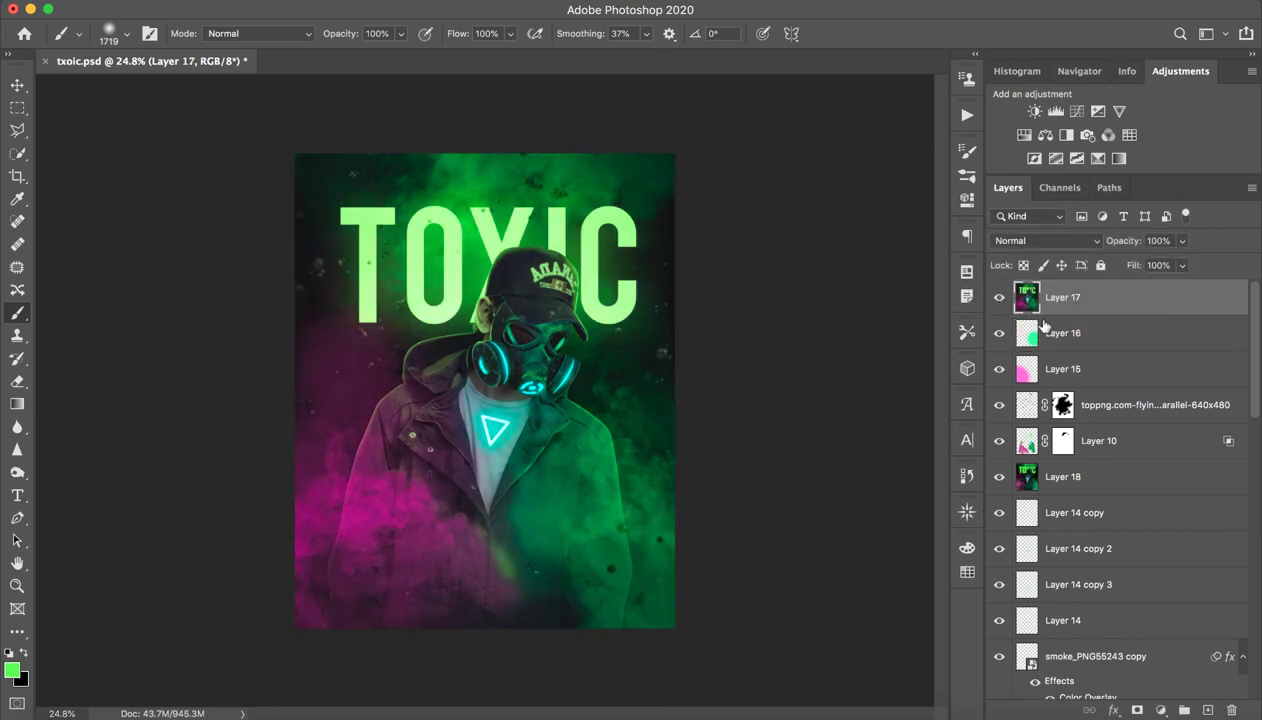
Add a Curves adjustment above Layer 17 with the black point raised to output 20 and a shadow point at input 46, output 46.
click(1077, 111)
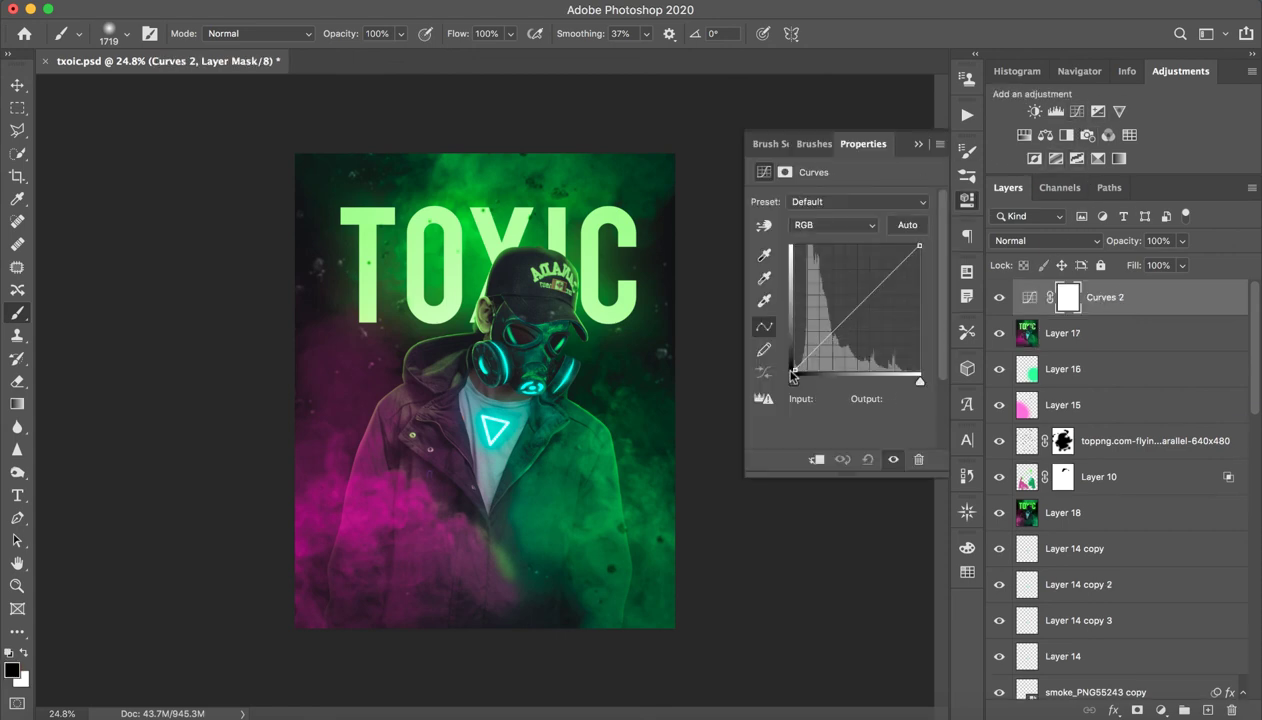
drag(813, 346, 819, 360)
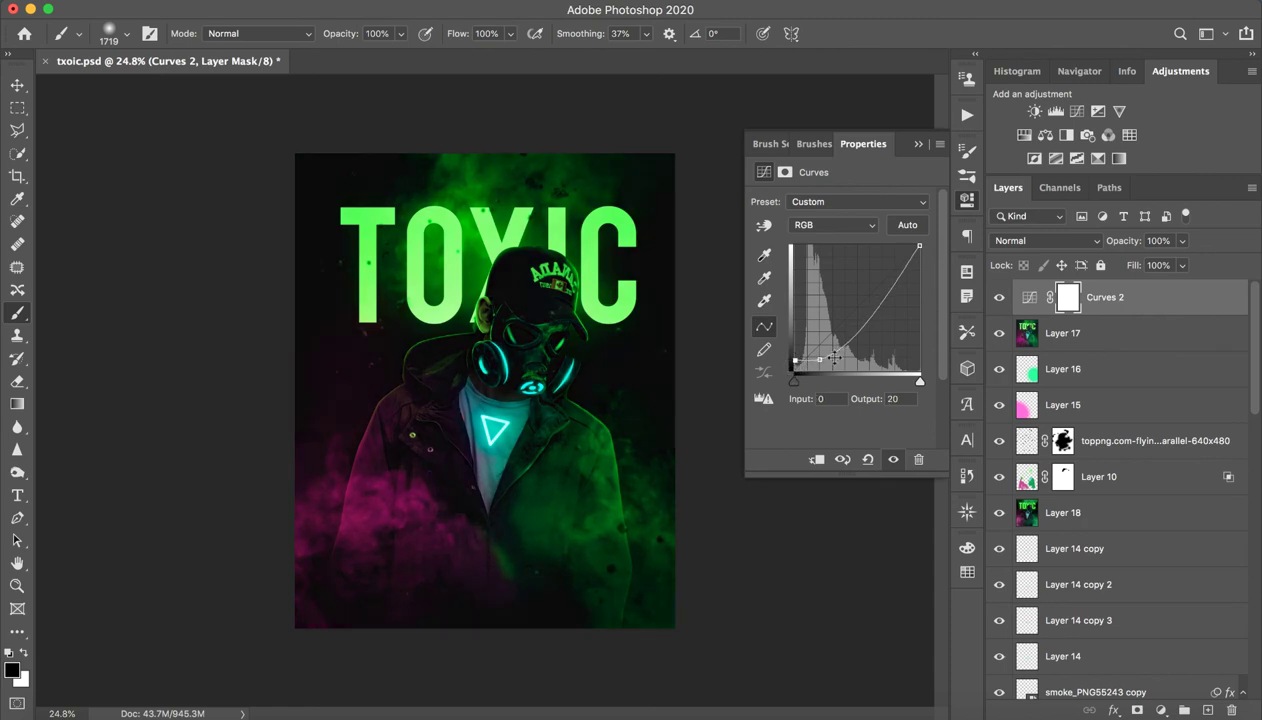
drag(819, 358, 817, 348)
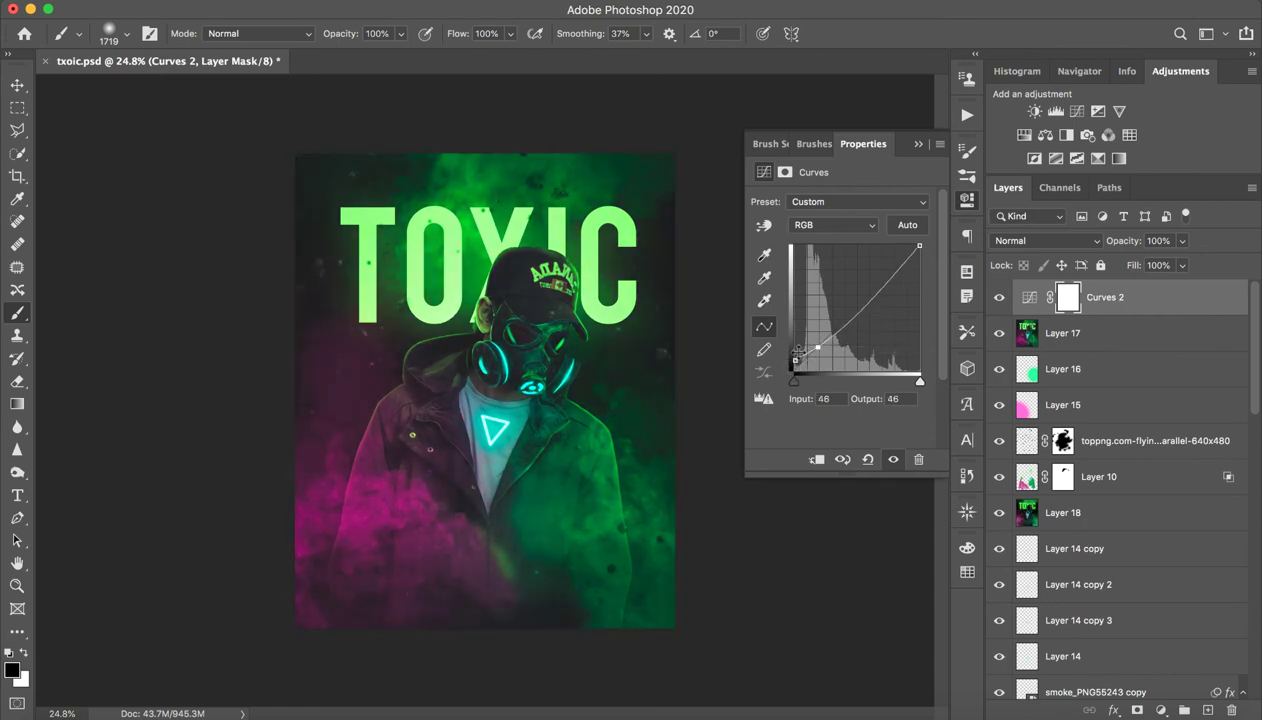
click(918, 144)
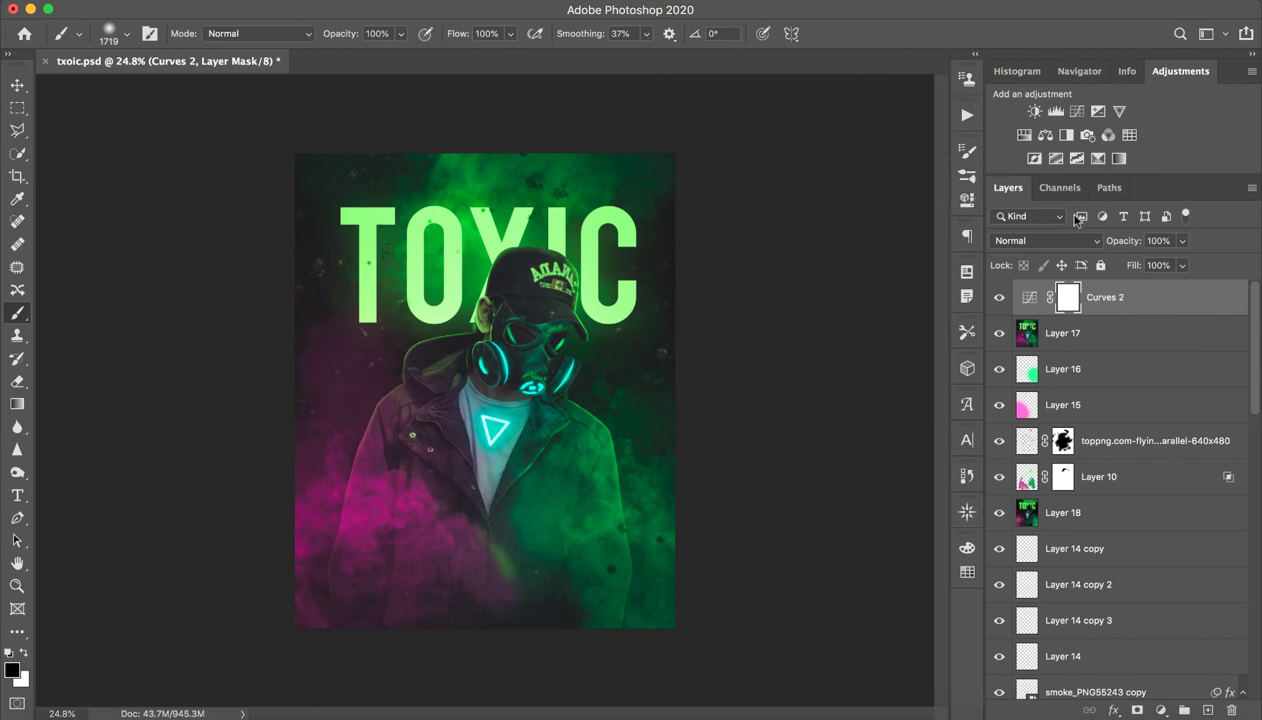
Compare the poster with the Curves adjustment hidden and shown, and delete the adjustment layer.
click(999, 297)
click(999, 297)
click(999, 297)
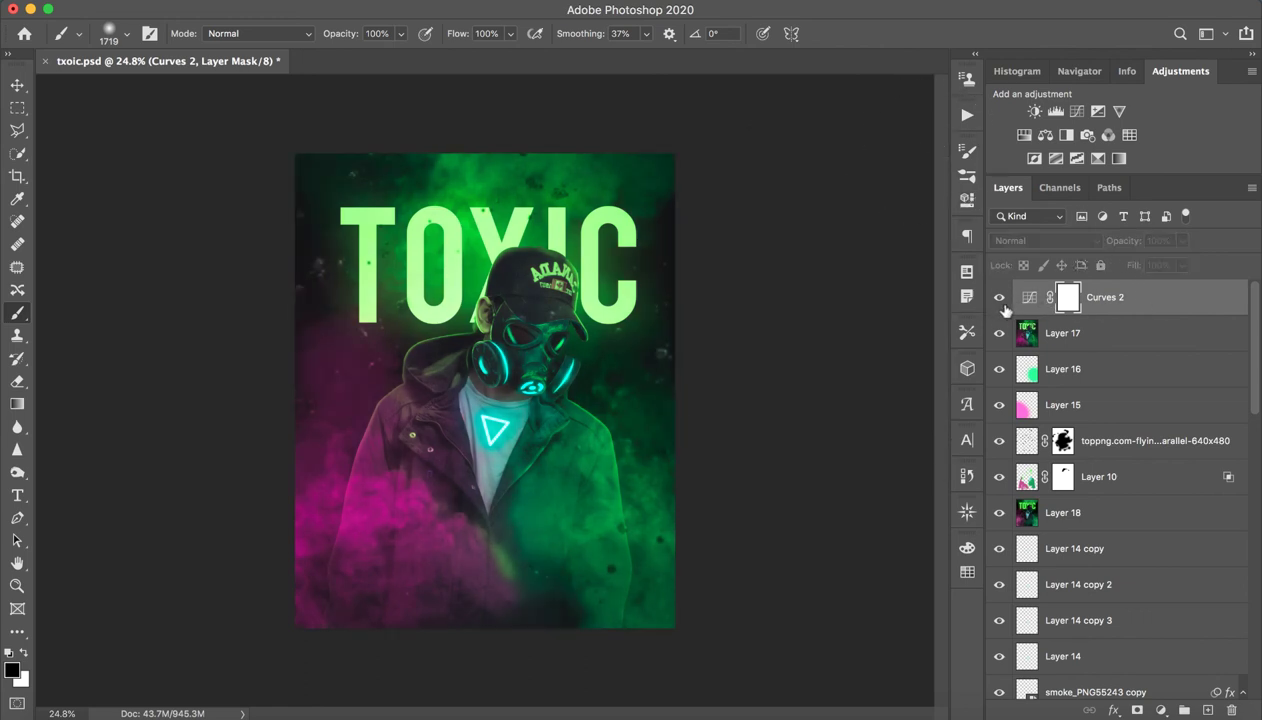
click(999, 298)
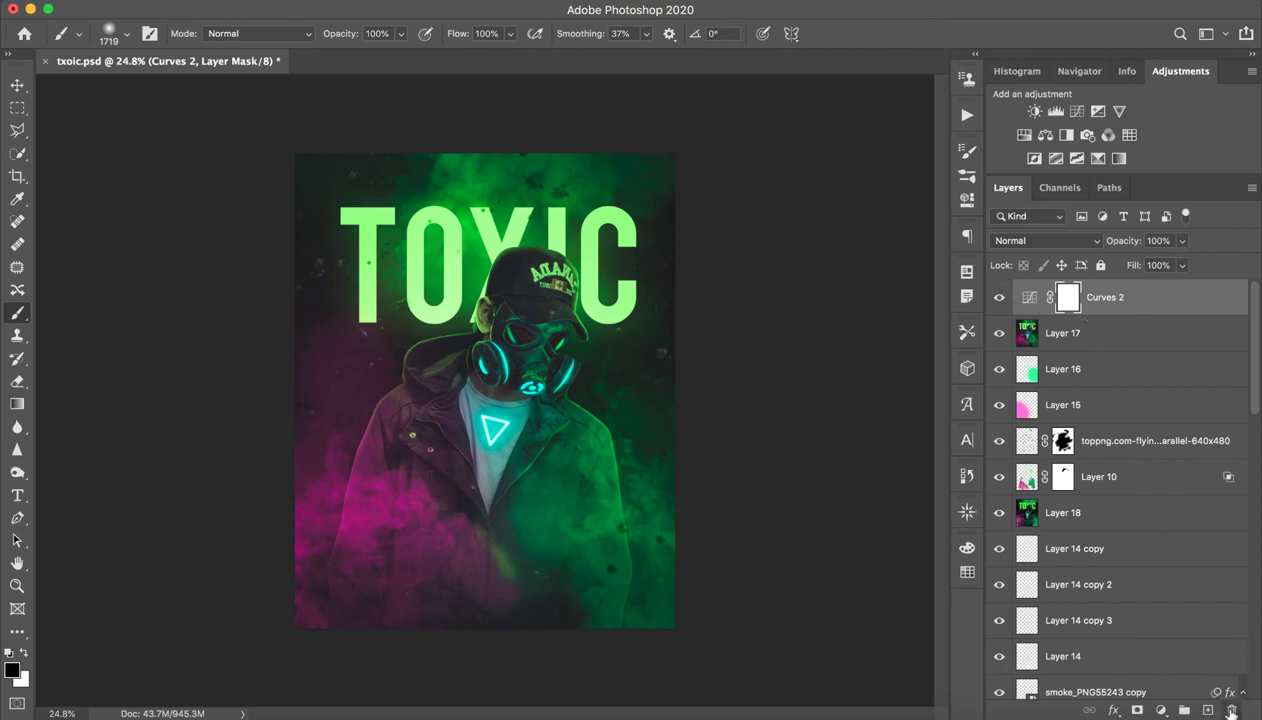
key(BackSpace)
key(BackSpace)
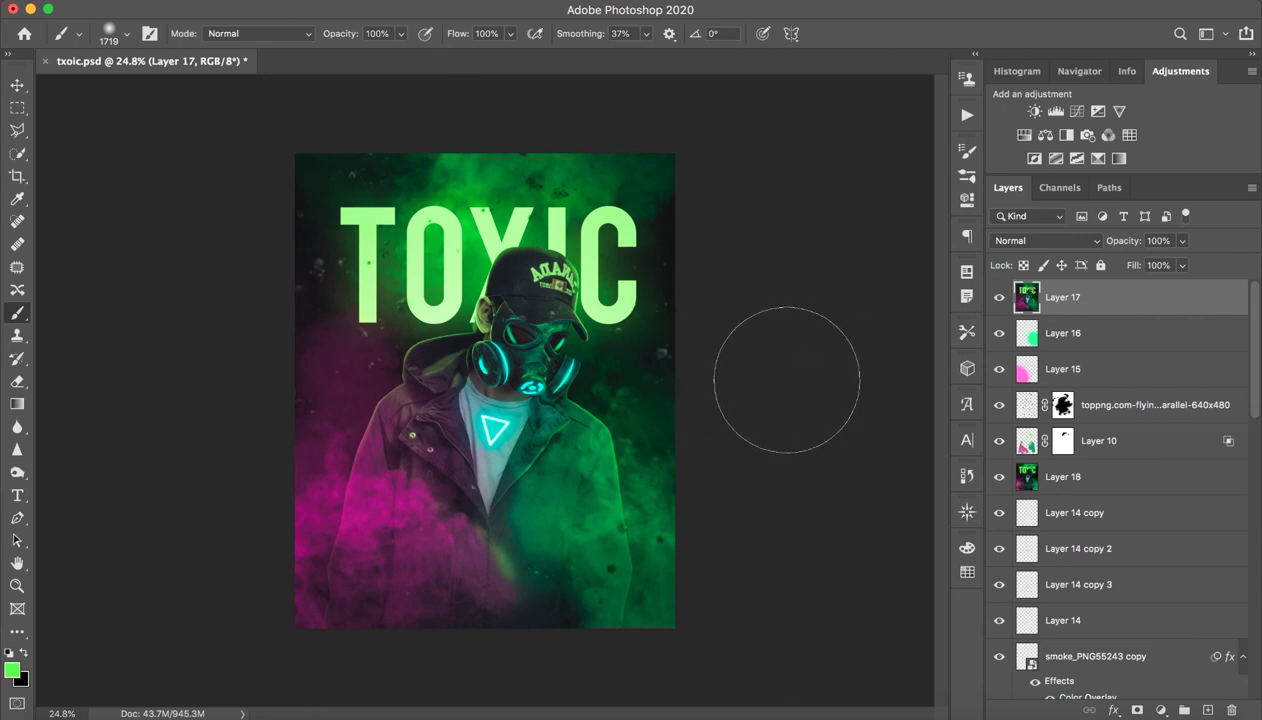
right_click(796, 346)
click(742, 331)
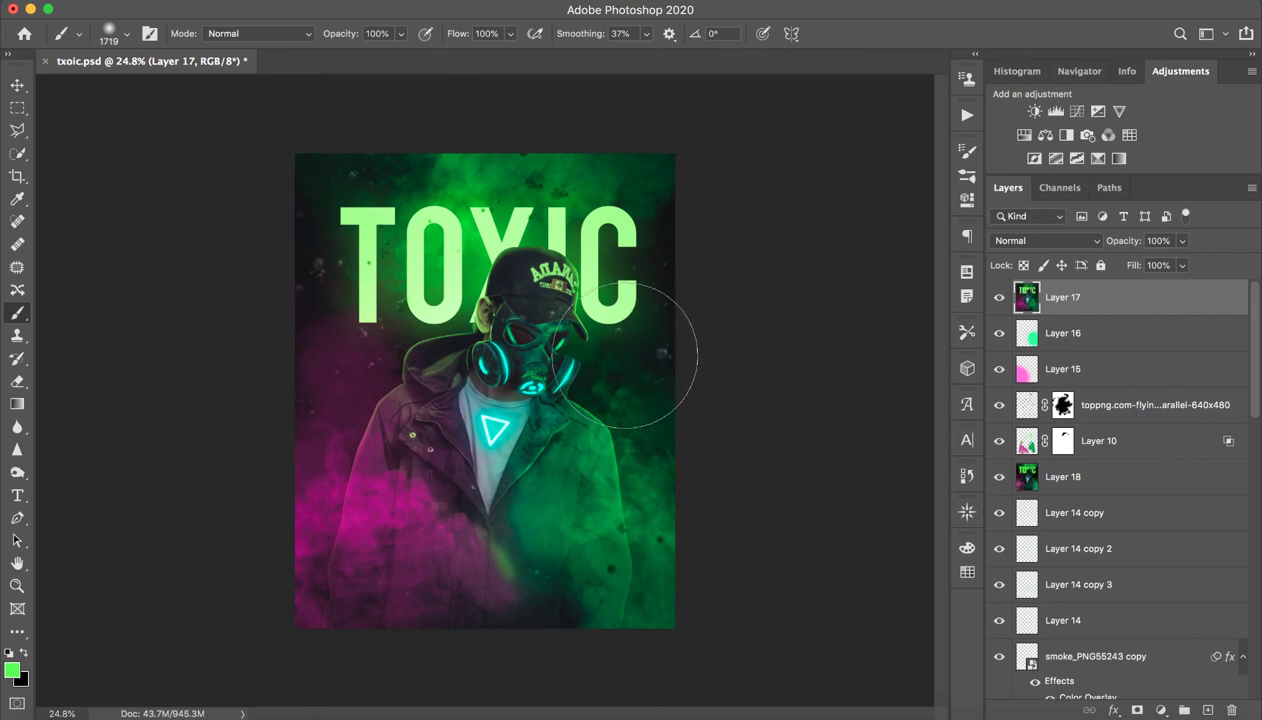
mouse_move(612, 332)
mouse_down()
mouse_move(601, 324)
mouse_move(522, 352)
mouse_up()
click(852, 2)
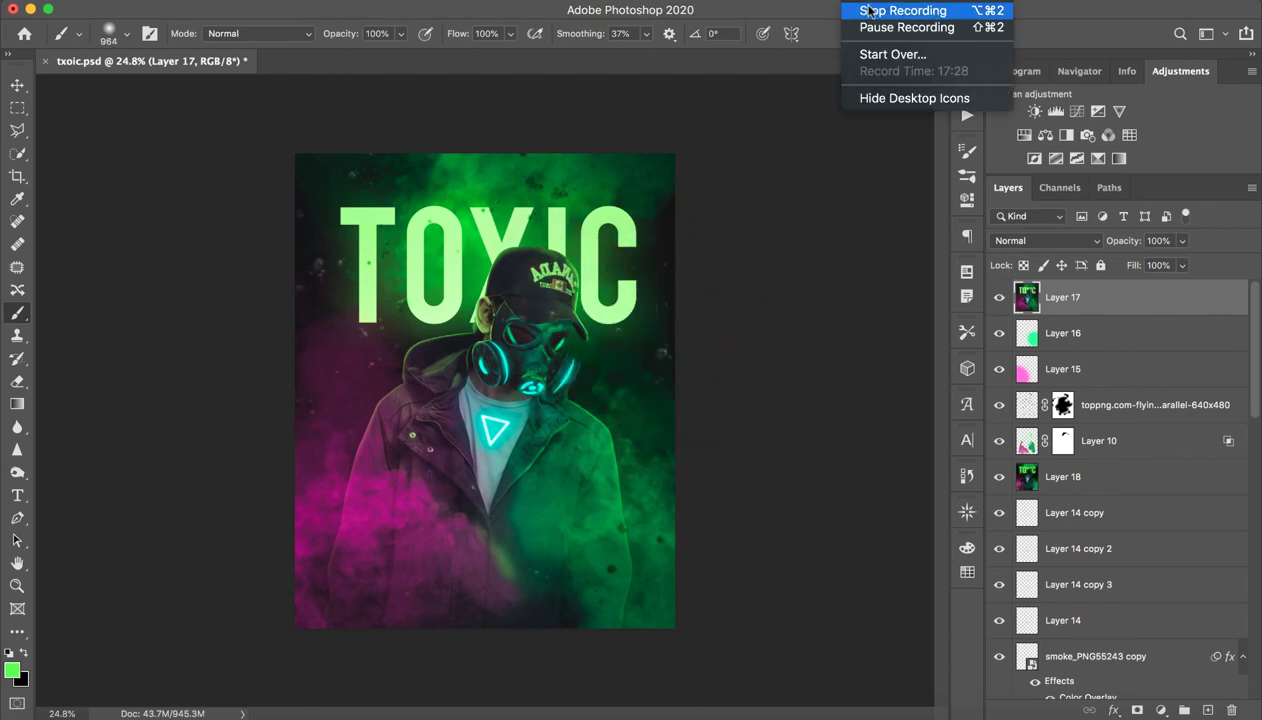